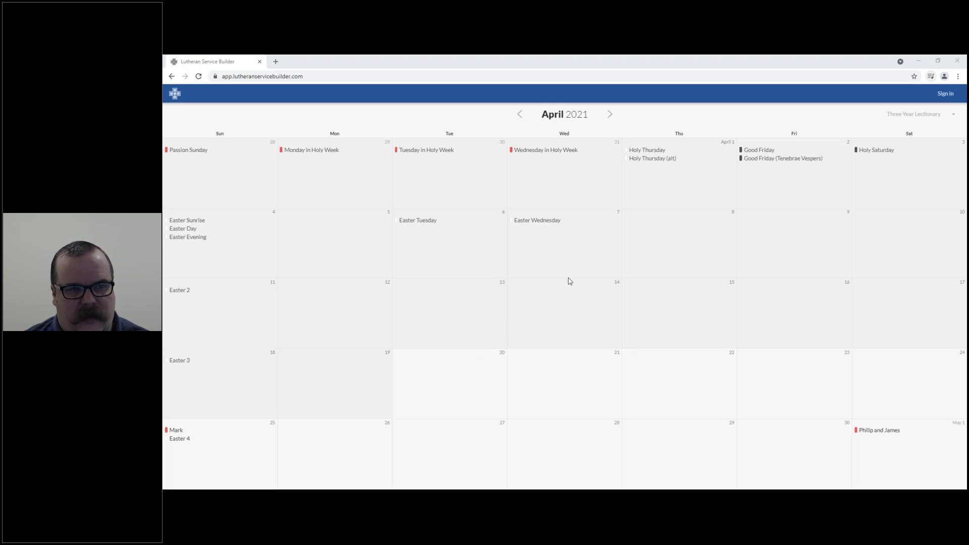
{"action": "left_click", "coordinate": [250, 77]}
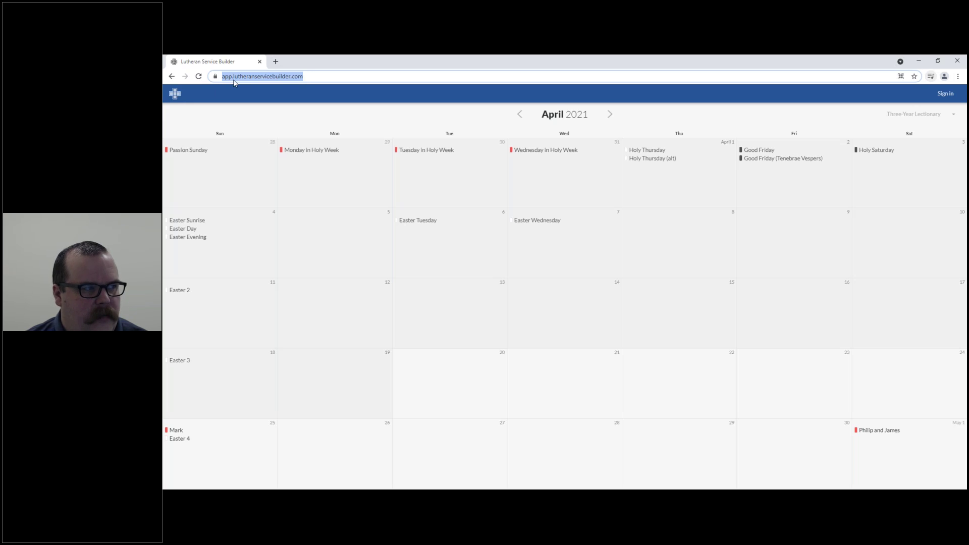
{"action": "left_click", "coordinate": [731, 232]}
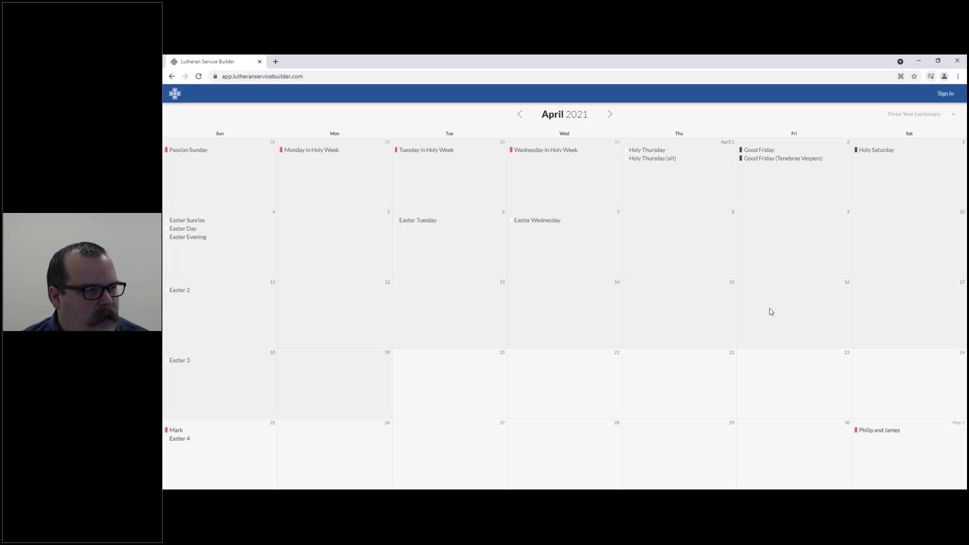
- Open the sign-in form and enter the account's email address
{"action": "left_click", "coordinate": [946, 94]}
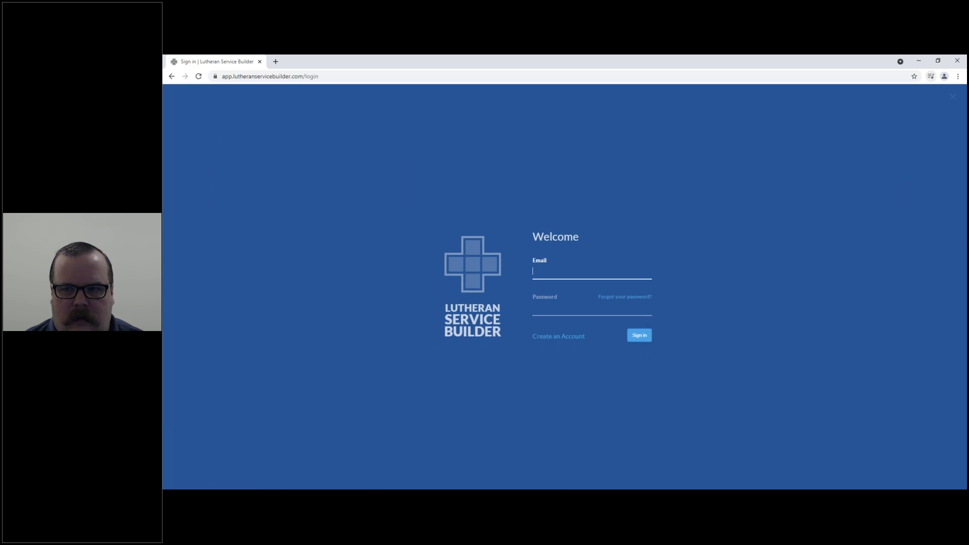
{"action": "key", "text": "alt+Tab"}
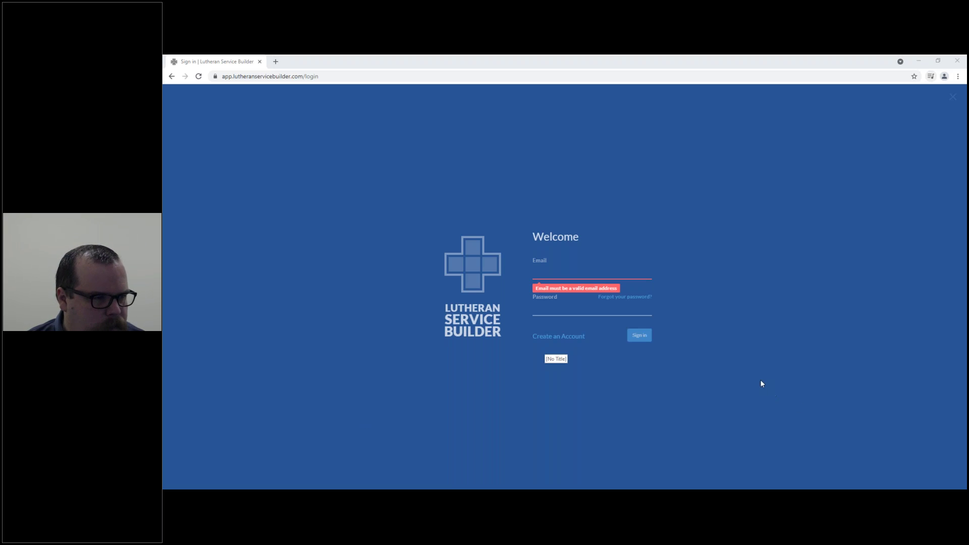
{"action": "left_click", "coordinate": [608, 272]}
{"action": "left_click", "coordinate": [663, 251]}
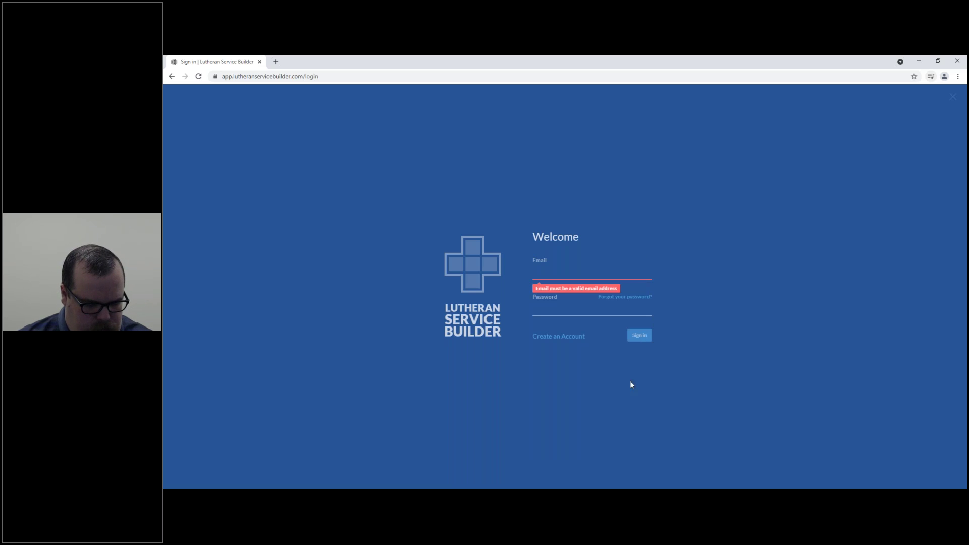
{"action": "left_click", "coordinate": [563, 272]}
{"action": "type", "text": "da"}
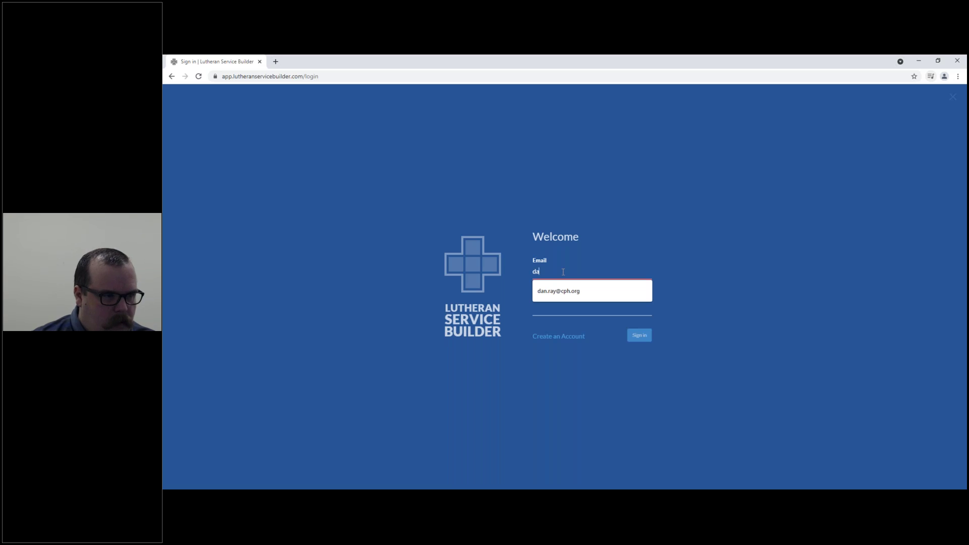
{"action": "left_click", "coordinate": [561, 291]}
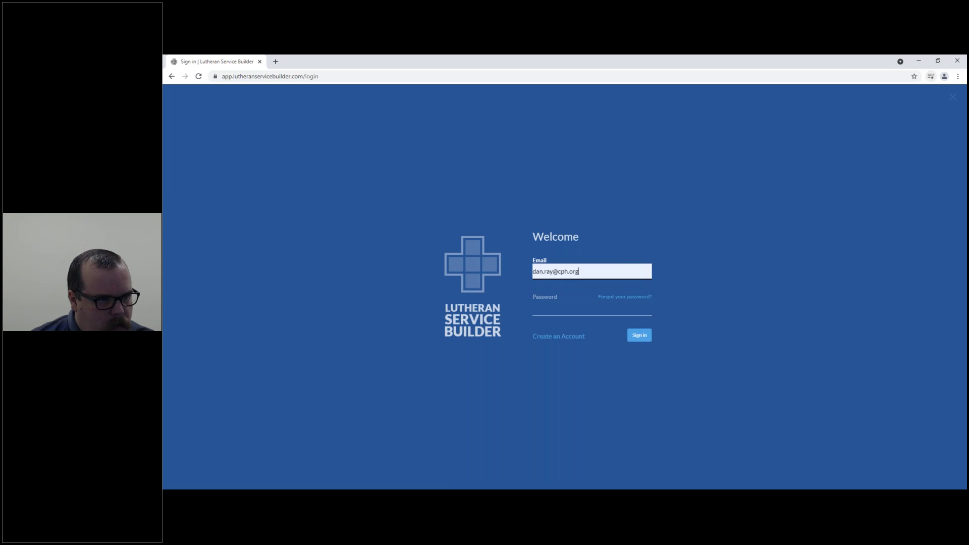
{"action": "left_click", "coordinate": [558, 312]}
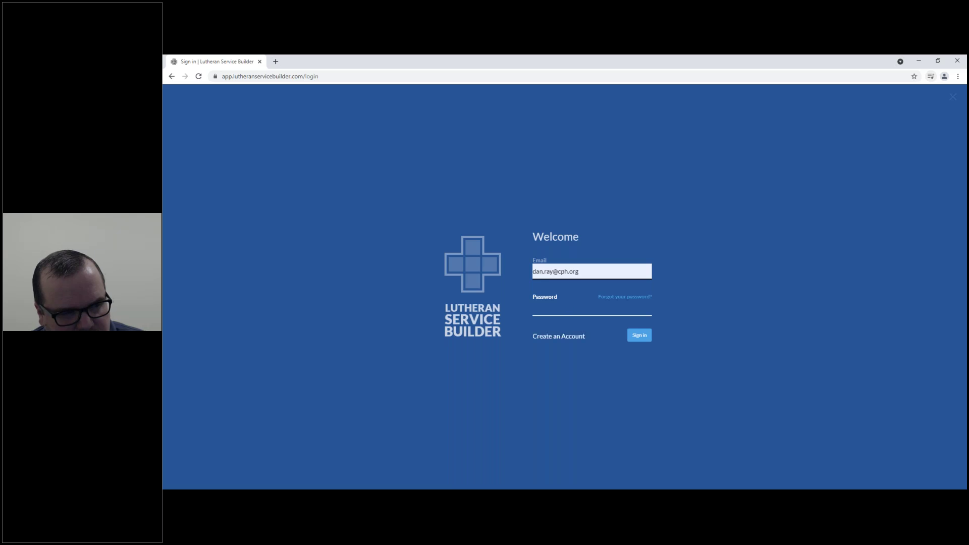
- View the password reset form and return to the sign-in form
{"action": "left_click", "coordinate": [626, 300]}
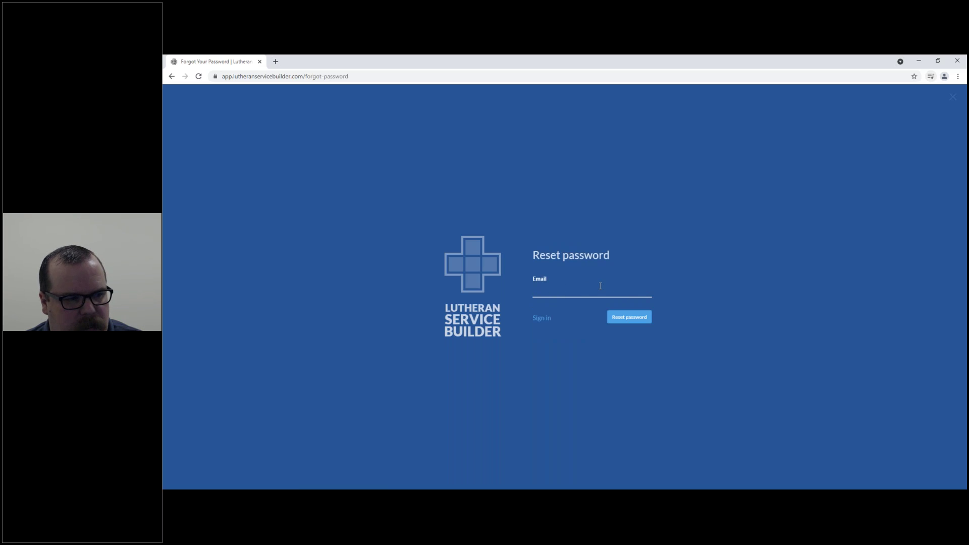
{"action": "left_click", "coordinate": [539, 318]}
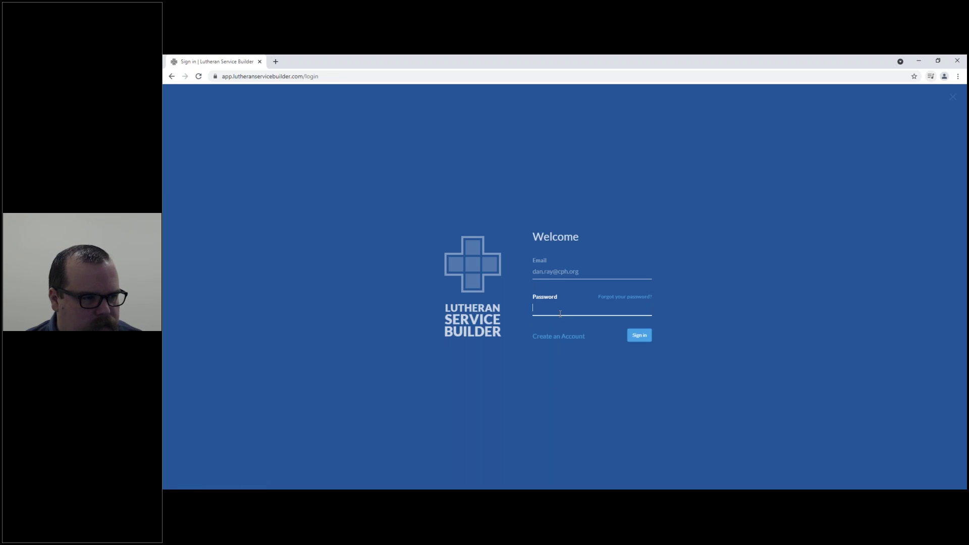
- Enter the account password, sign in, and select the most recently used church account
{"action": "type", "text": "•••••••"}
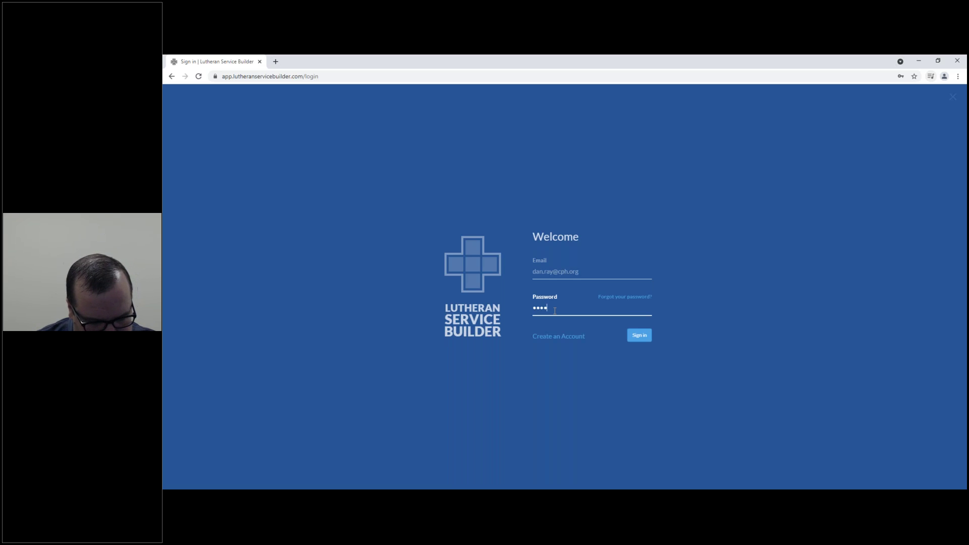
{"action": "left_click", "coordinate": [641, 337]}
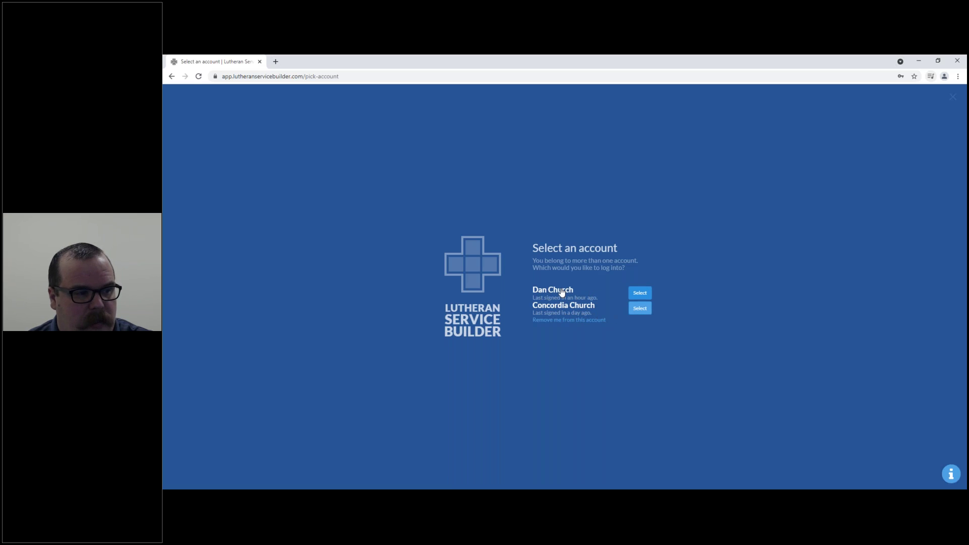
{"action": "left_click", "coordinate": [640, 293]}
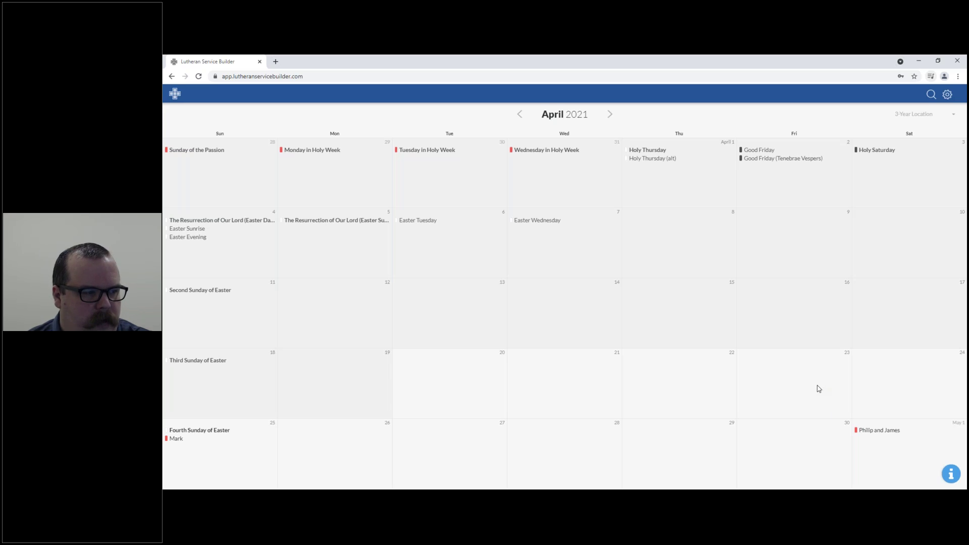
- Browse the service calendar to March and May 2021, and return to April 2021
{"action": "left_click", "coordinate": [519, 115]}
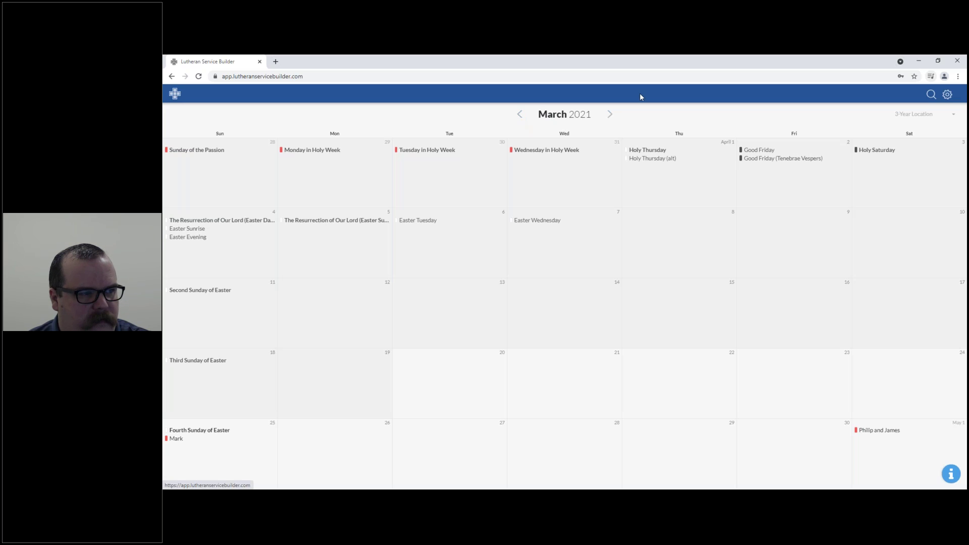
{"action": "left_click", "coordinate": [611, 115]}
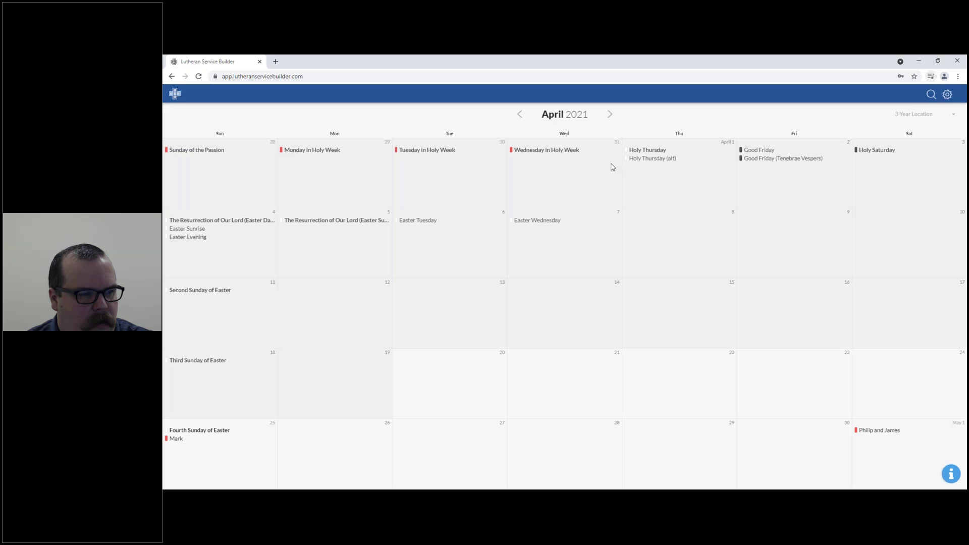
{"action": "left_click", "coordinate": [611, 115]}
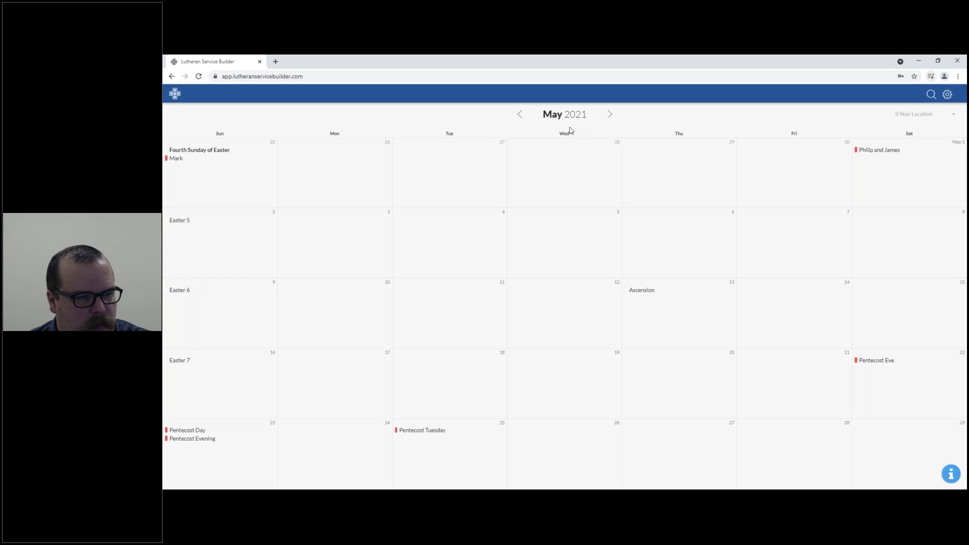
{"action": "left_click", "coordinate": [520, 115]}
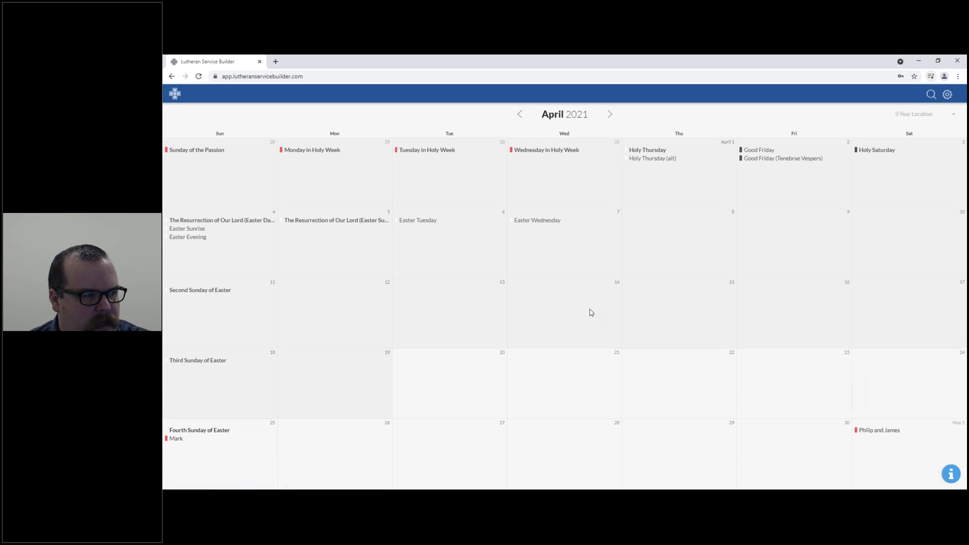
- Open the Fourth Sunday of Easter service on April 25, review its Easter 4 propers, and return to its service plan
{"action": "left_click", "coordinate": [211, 433]}
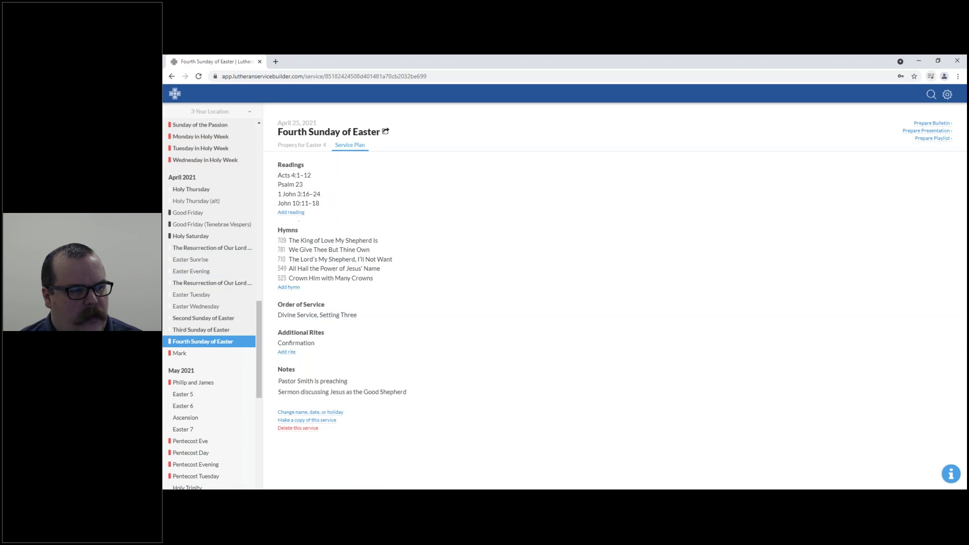
{"action": "left_click", "coordinate": [314, 148]}
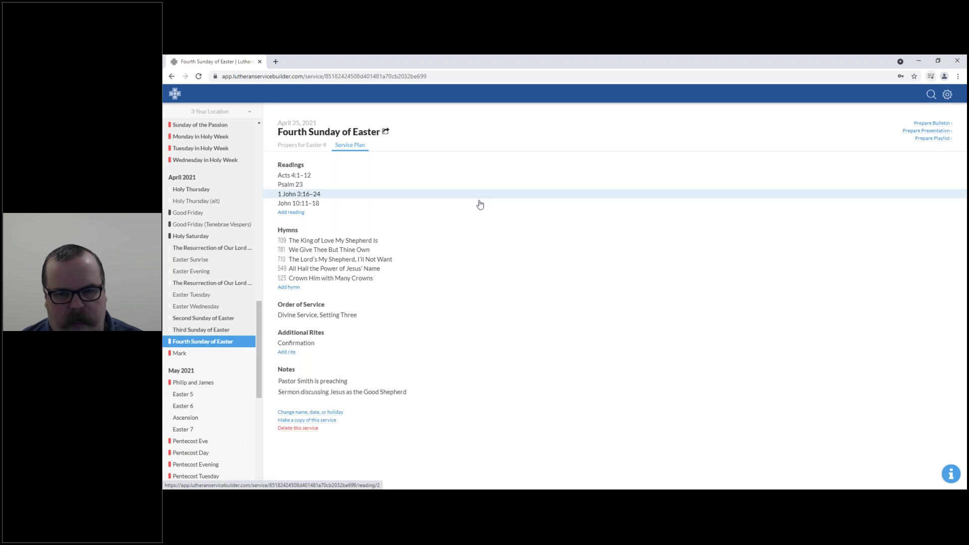
{"action": "scroll", "coordinate": [377, 243], "scroll_direction": "down", "scroll_amount": 10}
{"action": "scroll", "coordinate": [377, 243], "scroll_direction": "down", "scroll_amount": 10}
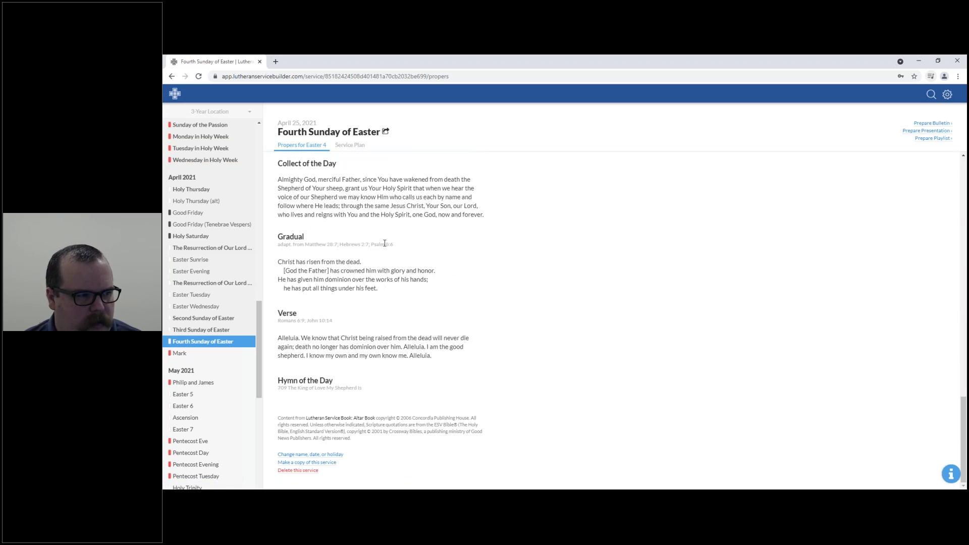
{"action": "scroll", "coordinate": [385, 244], "scroll_direction": "up", "scroll_amount": 20}
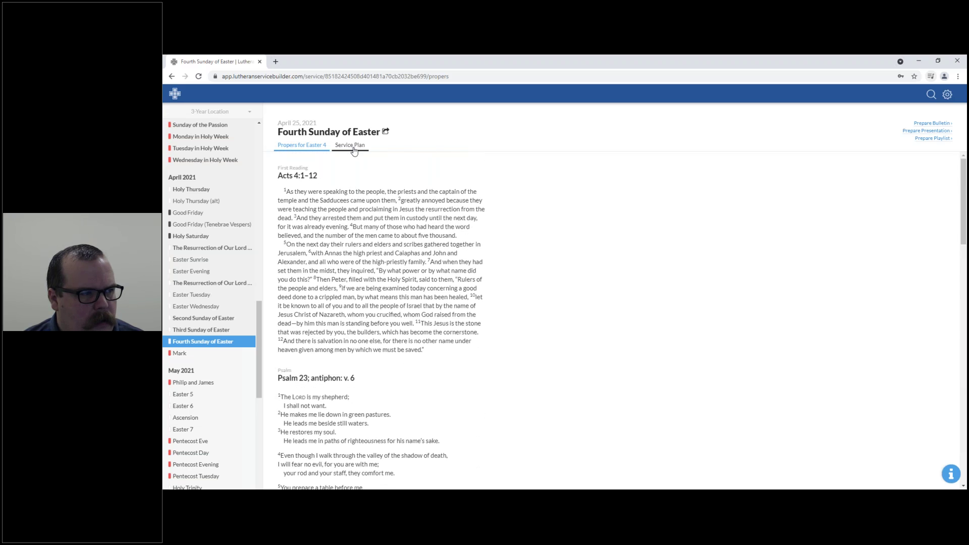
{"action": "left_click", "coordinate": [354, 147]}
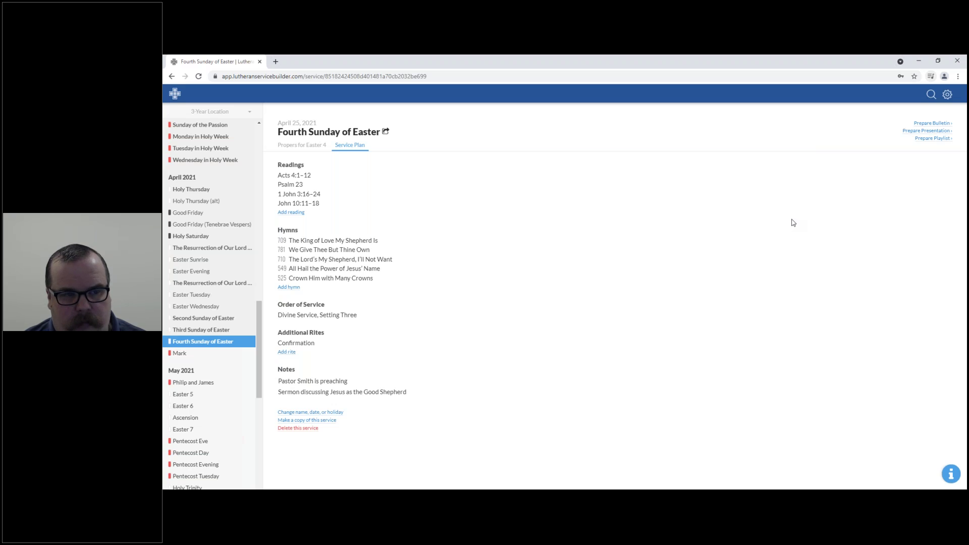
- Open the bulletin for the Fourth Sunday of Easter and look through its contents from Confession and Absolution to the readings
{"action": "left_click", "coordinate": [934, 124]}
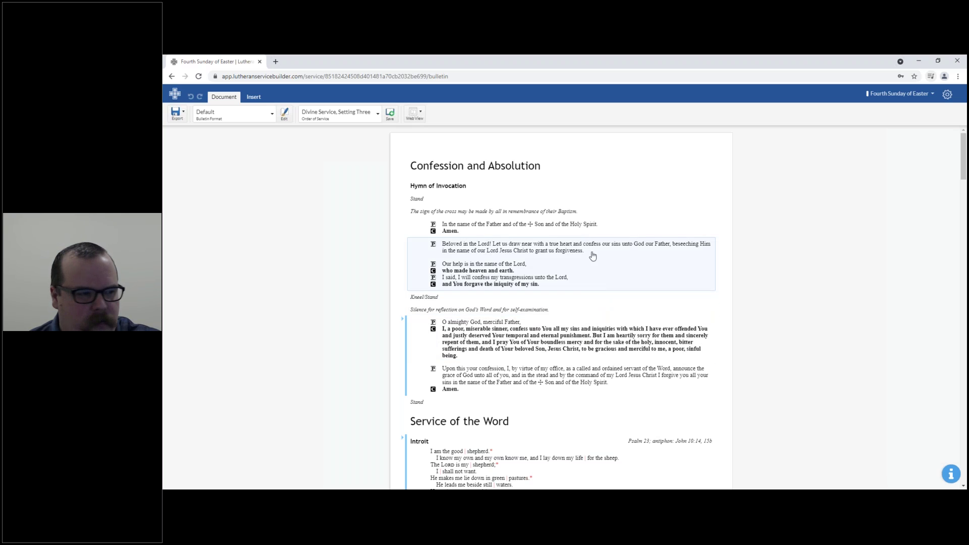
{"action": "scroll", "coordinate": [480, 367], "scroll_direction": "down", "scroll_amount": 2}
{"action": "scroll", "coordinate": [504, 354], "scroll_direction": "up", "scroll_amount": 2}
{"action": "scroll", "coordinate": [543, 337], "scroll_direction": "down", "scroll_amount": 2}
{"action": "scroll", "coordinate": [543, 336], "scroll_direction": "down", "scroll_amount": 10}
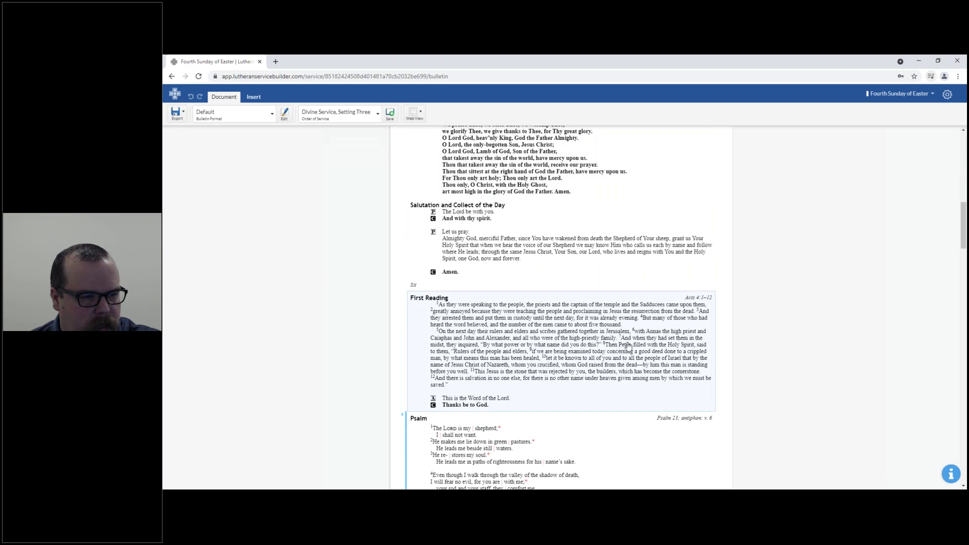
{"action": "scroll", "coordinate": [757, 329], "scroll_direction": "up", "scroll_amount": 15}
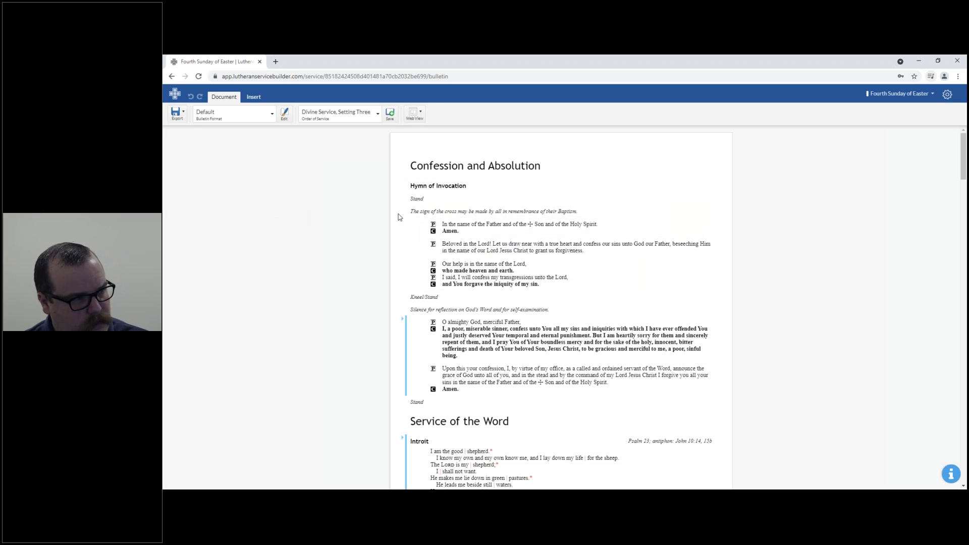
- Review the available bulletin formats and orders of service, keeping Default and Divine Service, Setting Three
{"action": "left_click", "coordinate": [233, 122]}
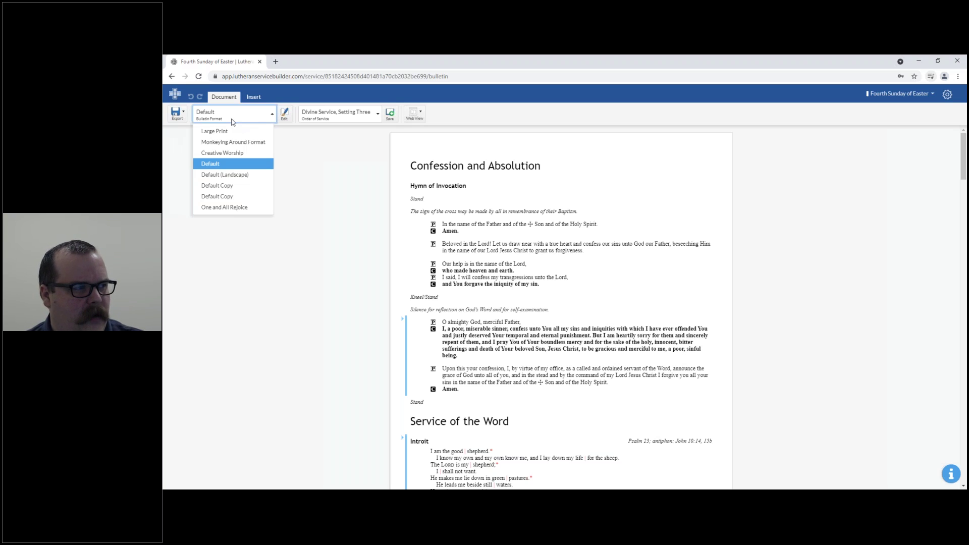
{"action": "left_click", "coordinate": [348, 169]}
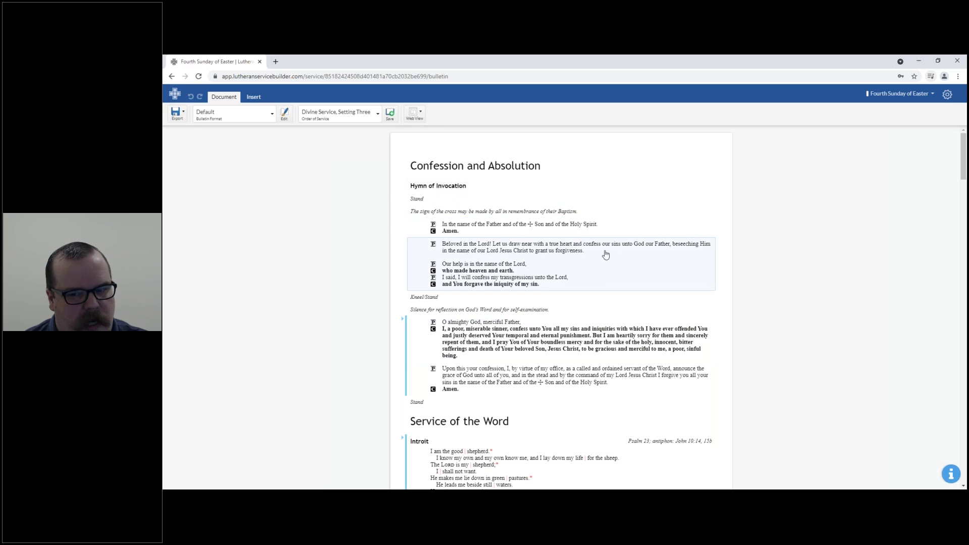
{"action": "left_click", "coordinate": [345, 116]}
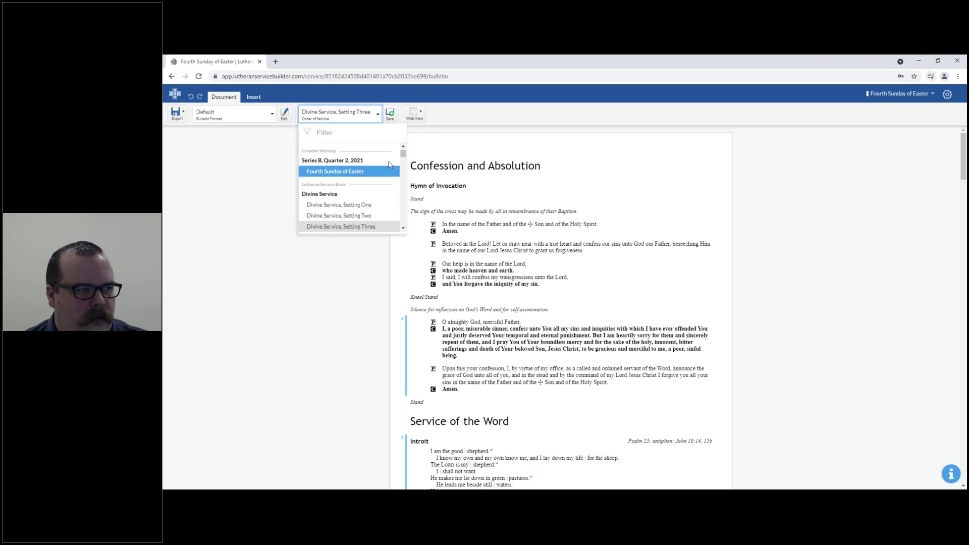
{"action": "scroll", "coordinate": [405, 156], "scroll_direction": "down", "scroll_amount": 2}
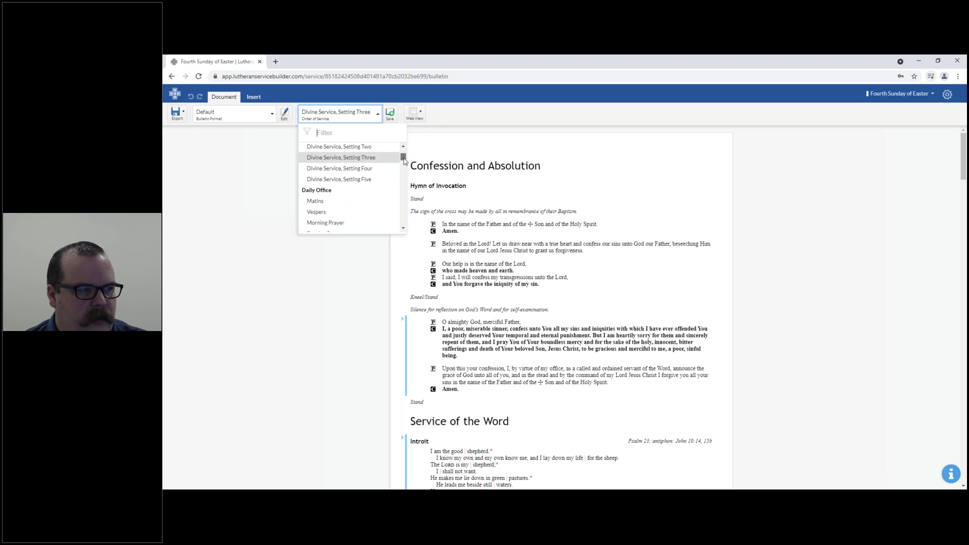
{"action": "key", "text": "Up"}
{"action": "key", "text": "Up"}
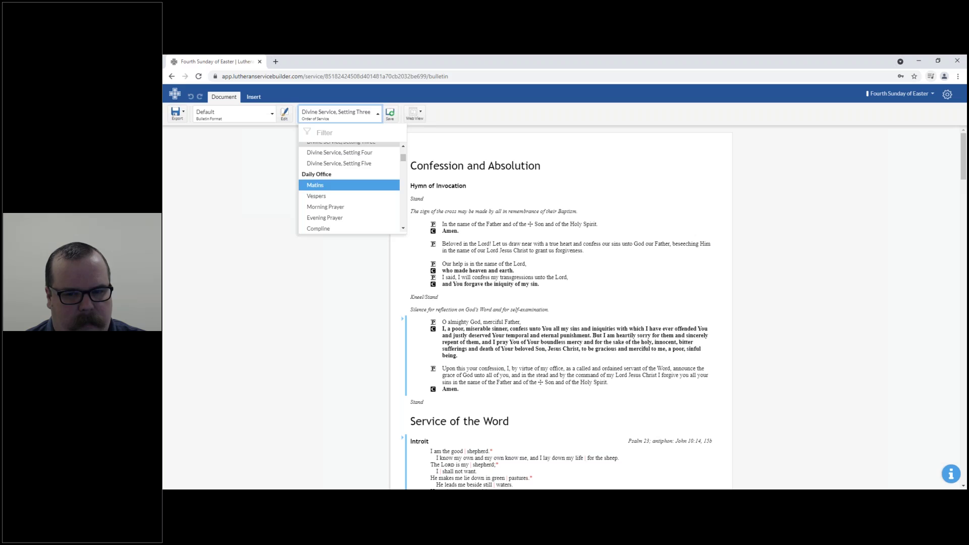
{"action": "left_click_drag", "start_coordinate": [404, 159], "coordinate": [404, 151]}
{"action": "left_click", "coordinate": [571, 110]}
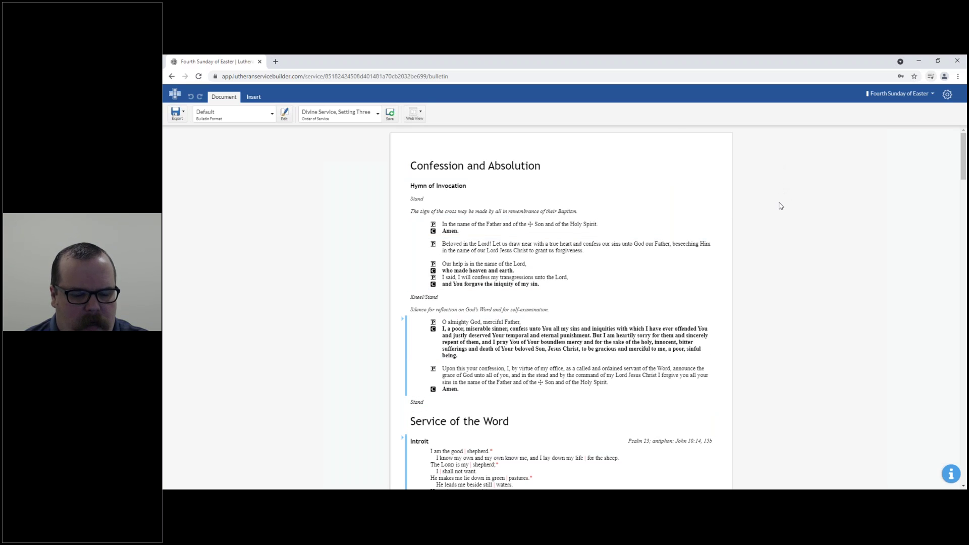
- Examine the kinds of elements that can be inserted into the bulletin and return to the document options
{"action": "left_click", "coordinate": [391, 120]}
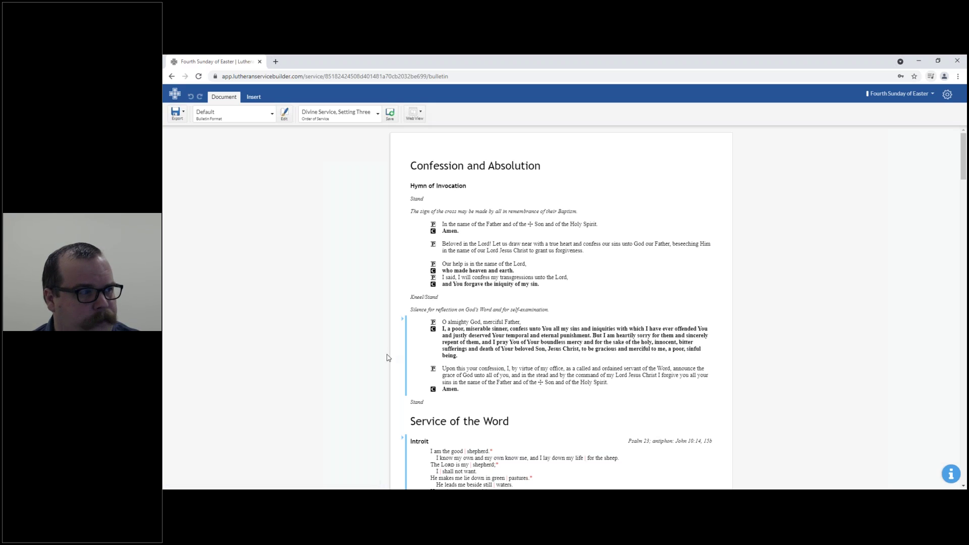
{"action": "left_click", "coordinate": [254, 98]}
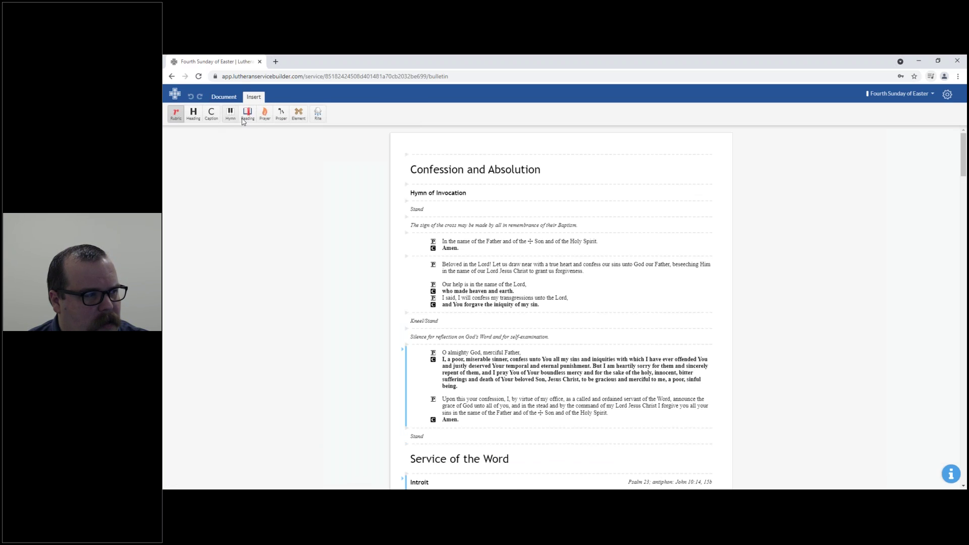
{"action": "left_click_drag", "start_coordinate": [169, 115], "coordinate": [325, 290]}
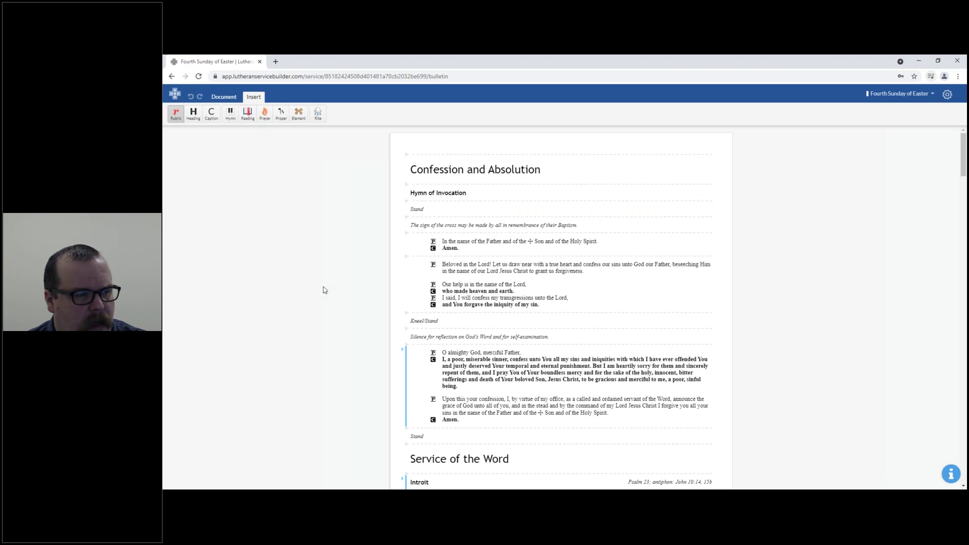
{"action": "left_click", "coordinate": [227, 104]}
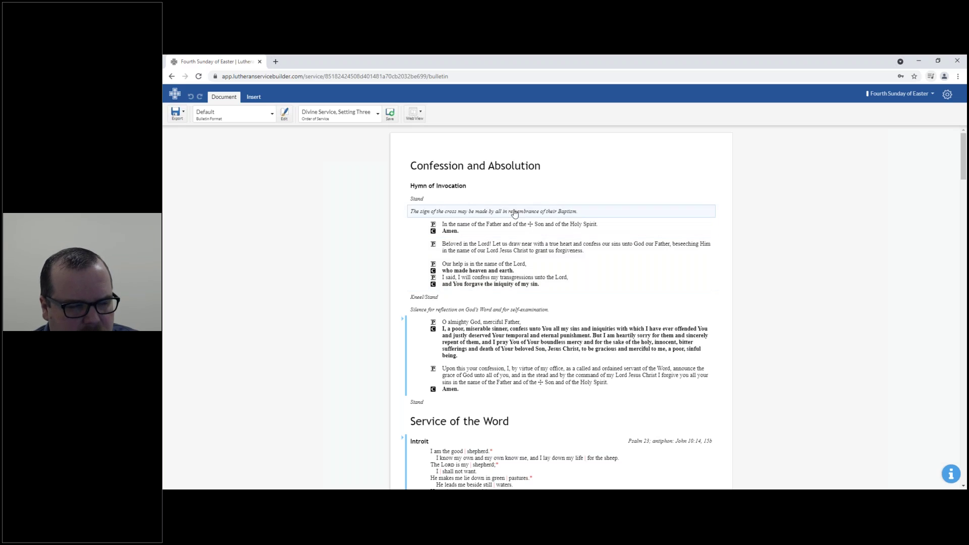
- Look through the bulletin from Confession and Absolution to the First Reading and Psalm, and return to its beginning
{"action": "scroll", "coordinate": [706, 227], "scroll_direction": "down", "scroll_amount": 3}
{"action": "scroll", "coordinate": [704, 236], "scroll_direction": "down", "scroll_amount": 6}
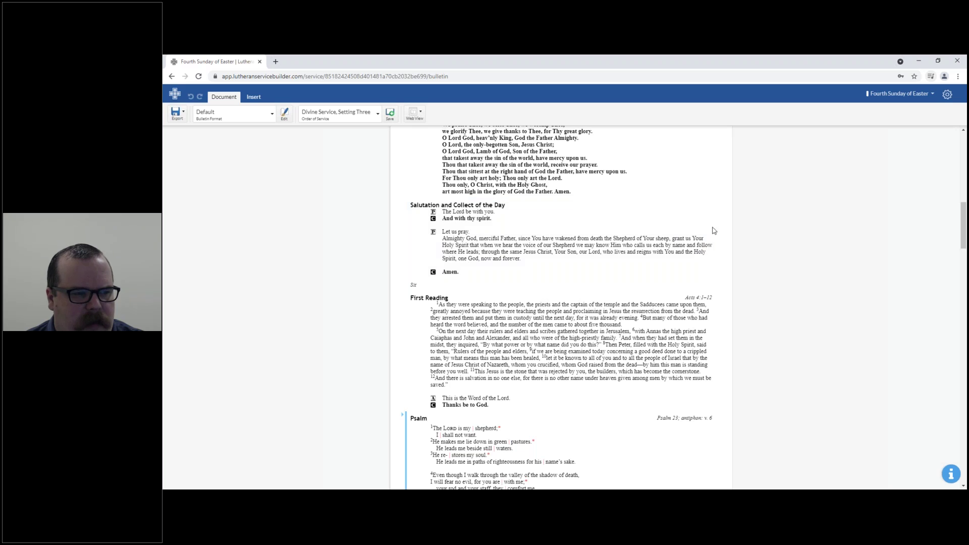
{"action": "scroll", "coordinate": [765, 265], "scroll_direction": "up", "scroll_amount": 3}
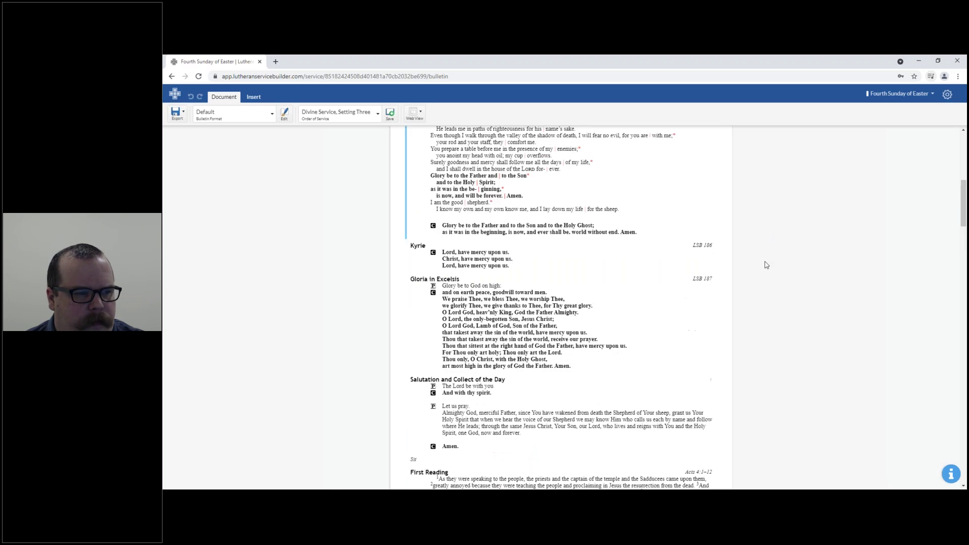
{"action": "scroll", "coordinate": [765, 265], "scroll_direction": "up", "scroll_amount": 4}
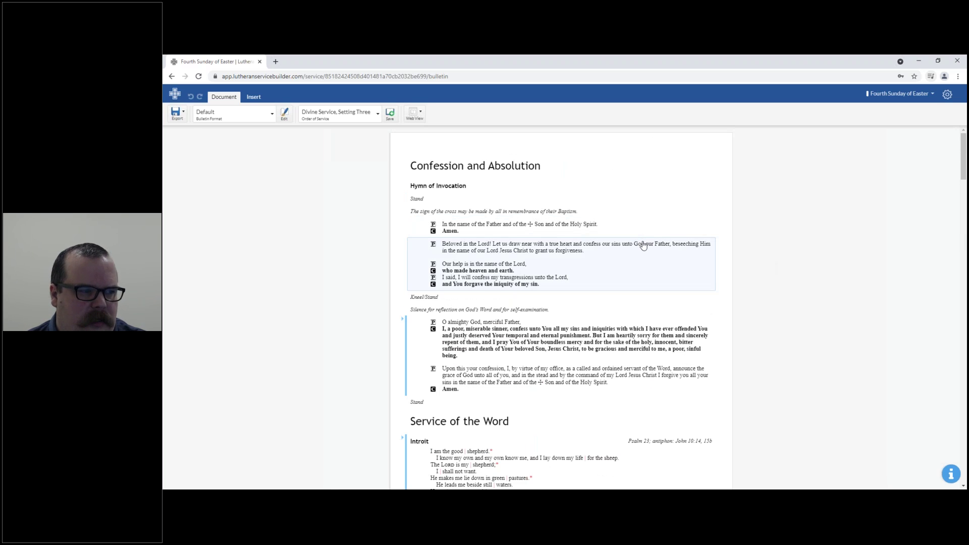
{"action": "scroll", "coordinate": [643, 248], "scroll_direction": "down", "scroll_amount": 9}
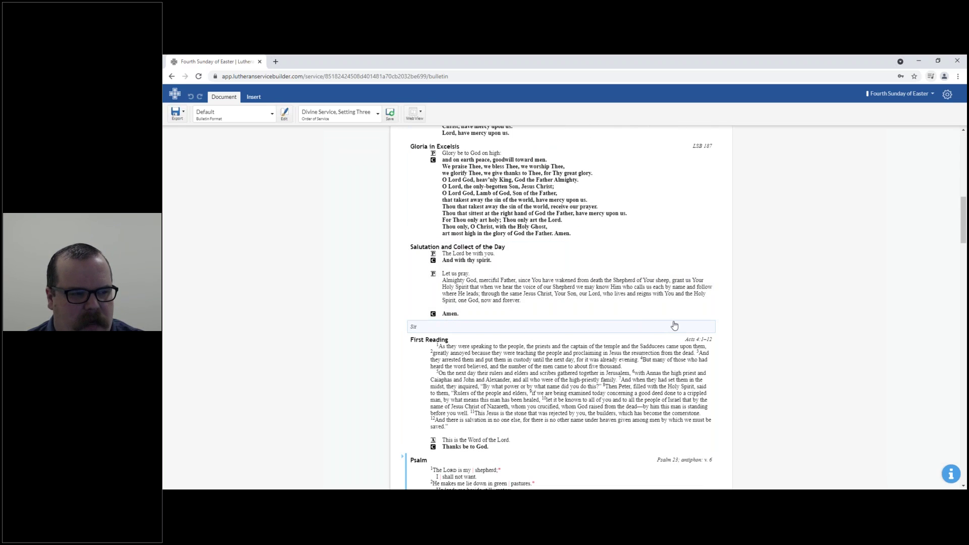
{"action": "scroll", "coordinate": [674, 326], "scroll_direction": "up", "scroll_amount": 9}
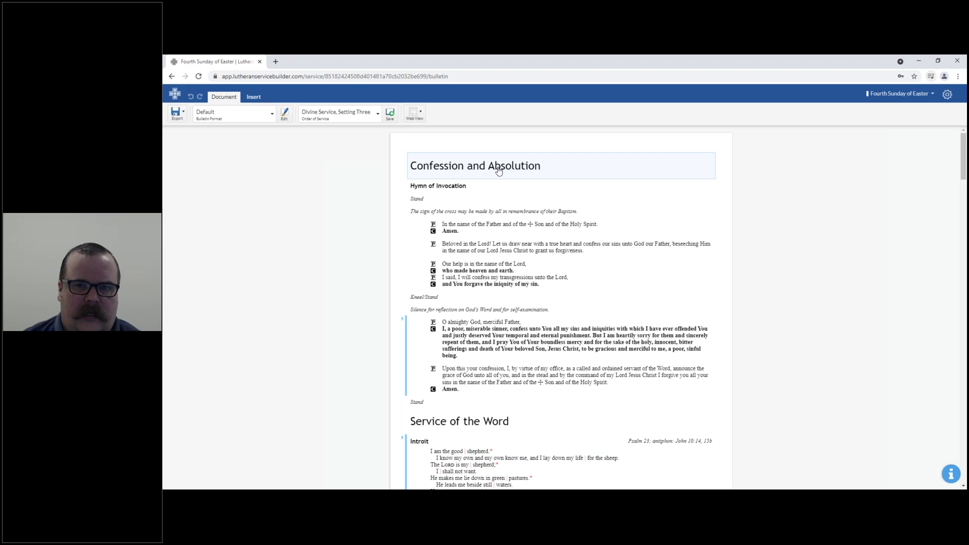
- Move the Confession and Absolution heading directly below the Hymn of Invocation, and try undoing and redoing the move
{"action": "left_click", "coordinate": [533, 174]}
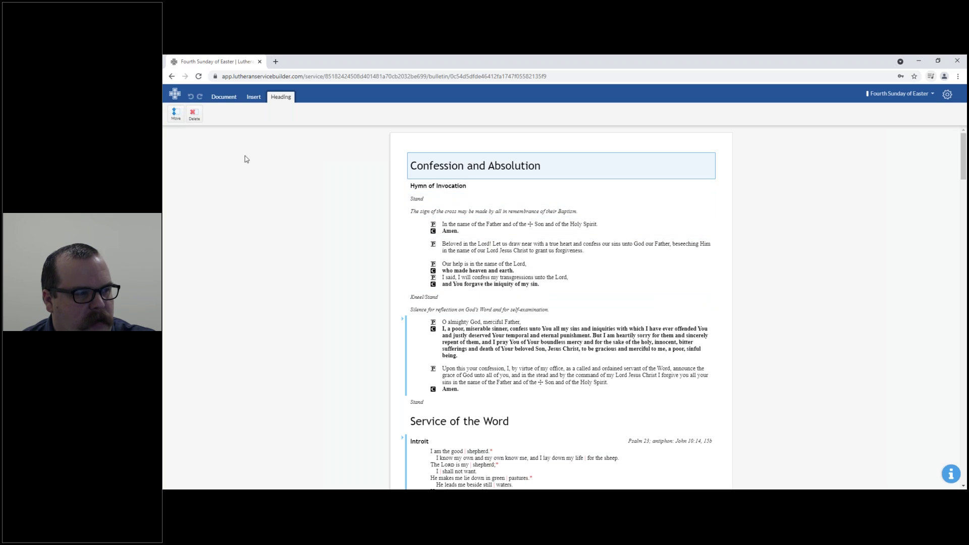
{"action": "left_click", "coordinate": [175, 115]}
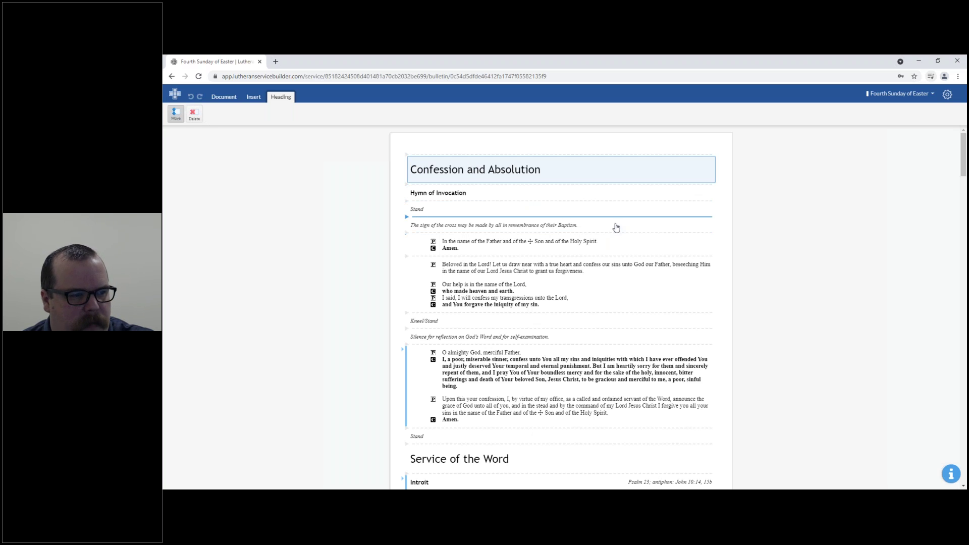
{"action": "left_click", "coordinate": [524, 206]}
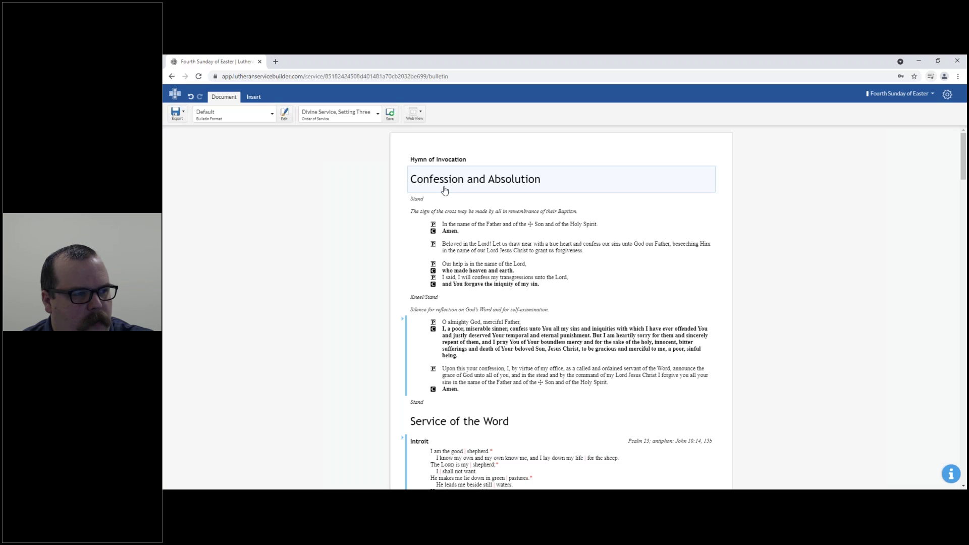
{"action": "left_click", "coordinate": [190, 96]}
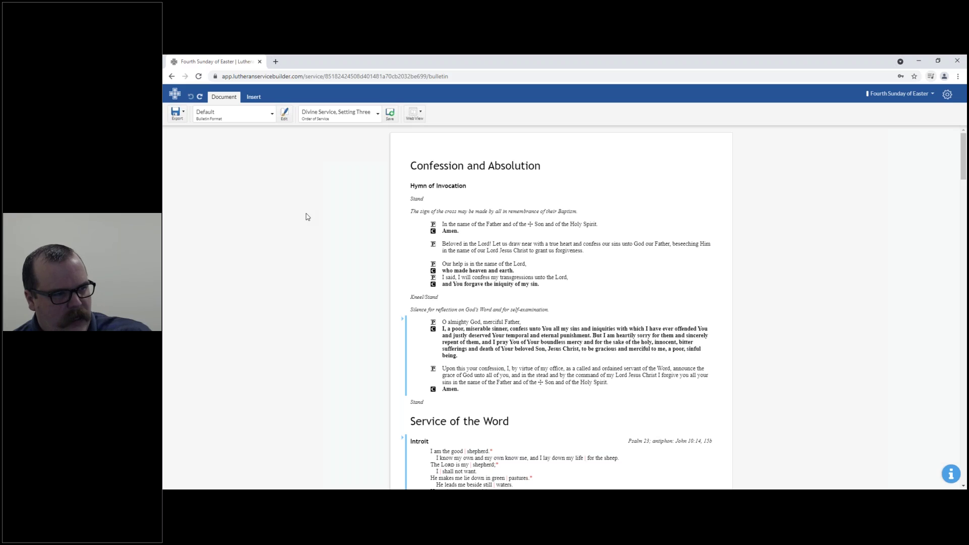
{"action": "left_click", "coordinate": [200, 98]}
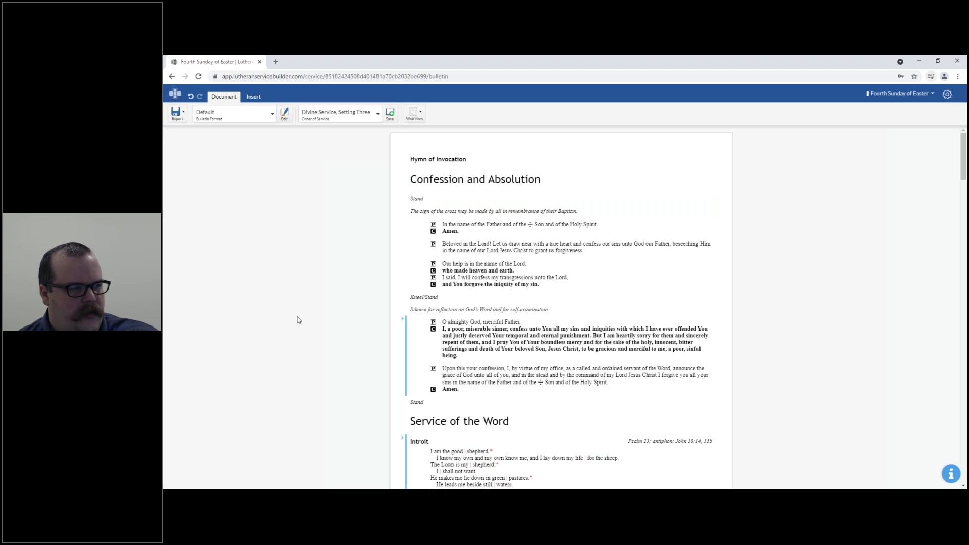
- Delete the Confession and Absolution heading from the bulletin and undo the deletion
{"action": "left_click", "coordinate": [541, 182]}
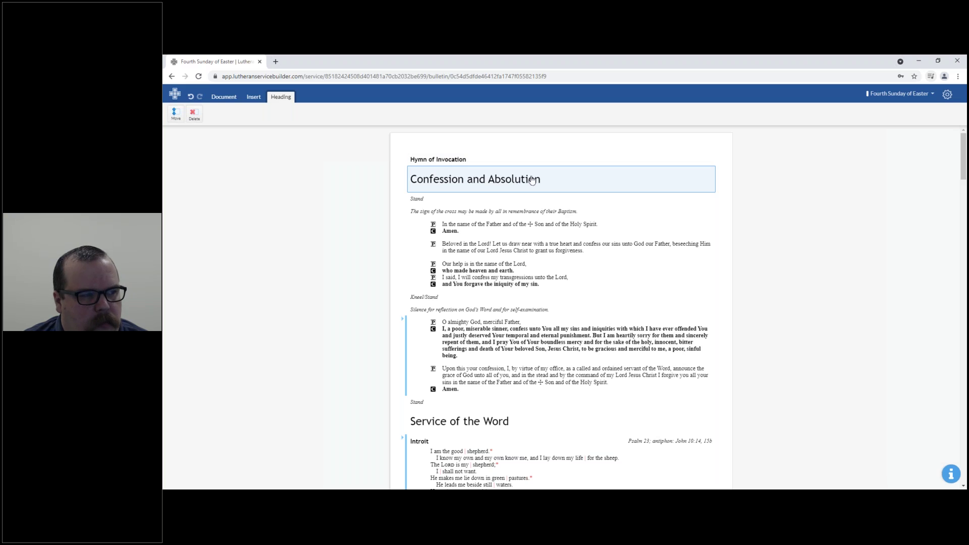
{"action": "left_click", "coordinate": [194, 115]}
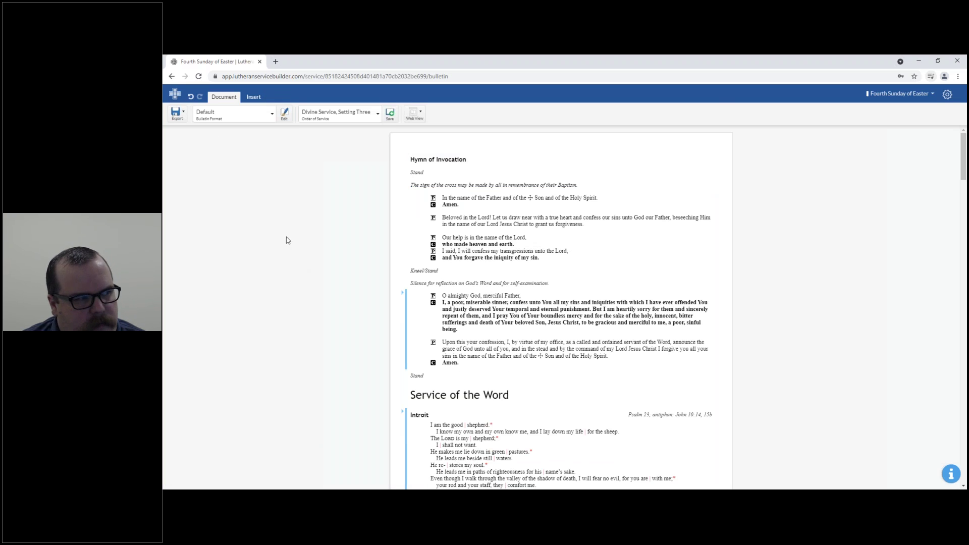
{"action": "left_click", "coordinate": [190, 96]}
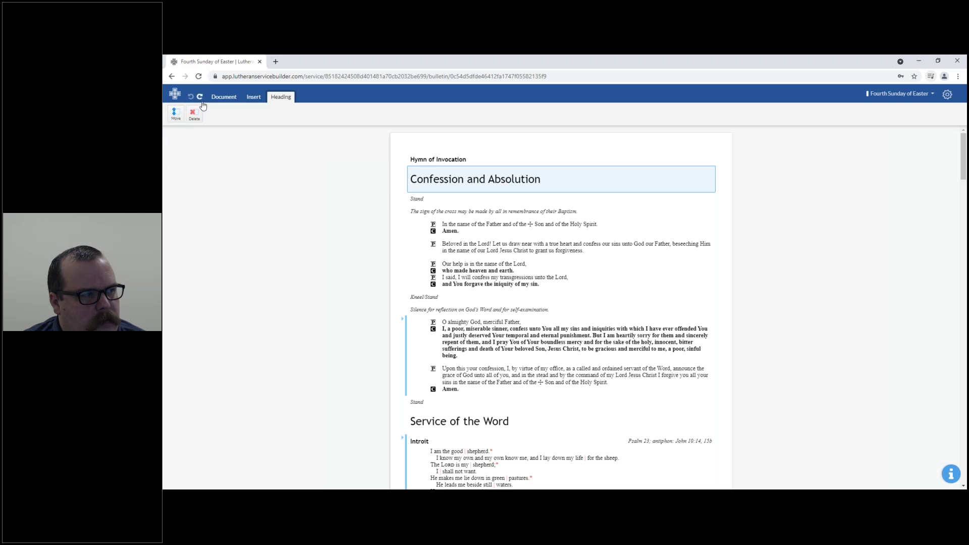
- Move the Confession and Absolution heading back above the Hymn of Invocation
{"action": "left_click", "coordinate": [176, 113]}
{"action": "left_click", "coordinate": [451, 153]}
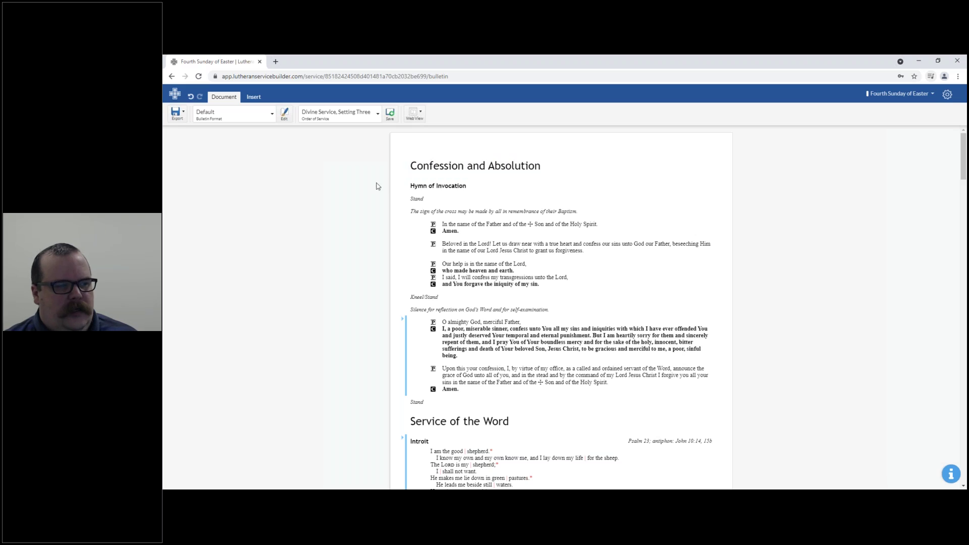
- Reword the Confession and Absolution heading as "Confession of Sins" by replacing "and Absolution" with "of Sins"
{"action": "left_click", "coordinate": [493, 166]}
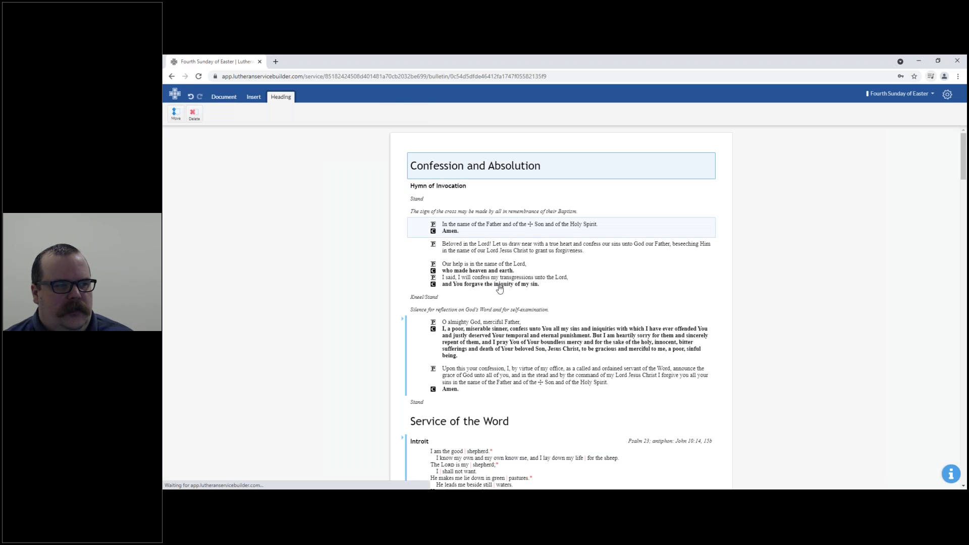
{"action": "triple_click", "coordinate": [444, 167]}
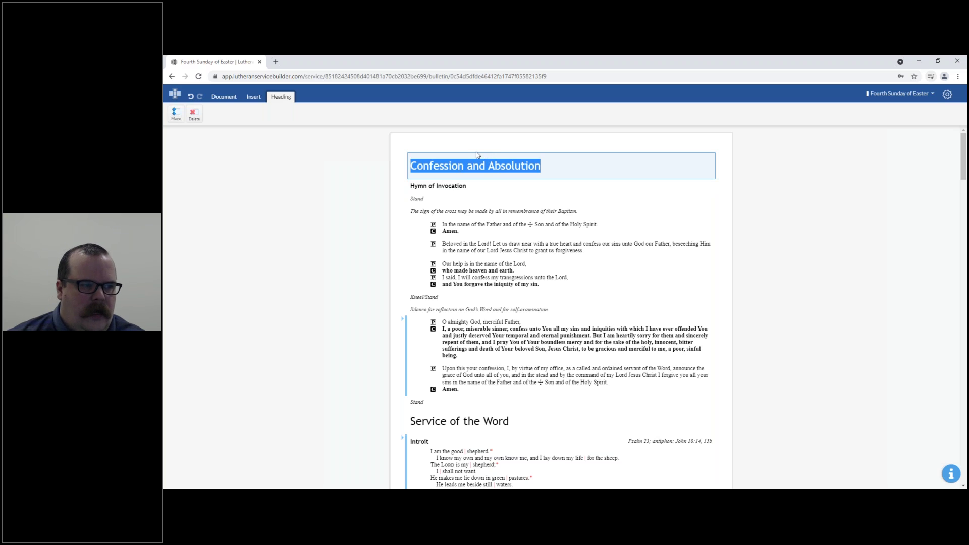
{"action": "key", "text": "End"}
{"action": "key", "text": "shift+Left"}
{"action": "key", "text": "shift+Left"}
{"action": "key", "text": "shift+Left"}
{"action": "key", "text": "shift+Left"}
{"action": "key", "text": "shift+Left"}
{"action": "key", "text": "shift+Left"}
{"action": "key", "text": "shift+Left"}
{"action": "key", "text": "shift+Left"}
{"action": "key", "text": "shift+Left"}
{"action": "key", "text": "shift+Left"}
{"action": "key", "text": "shift+Left"}
{"action": "key", "text": "shift+Left"}
{"action": "key", "text": "shift+Left"}
{"action": "key", "text": "shift+Left"}
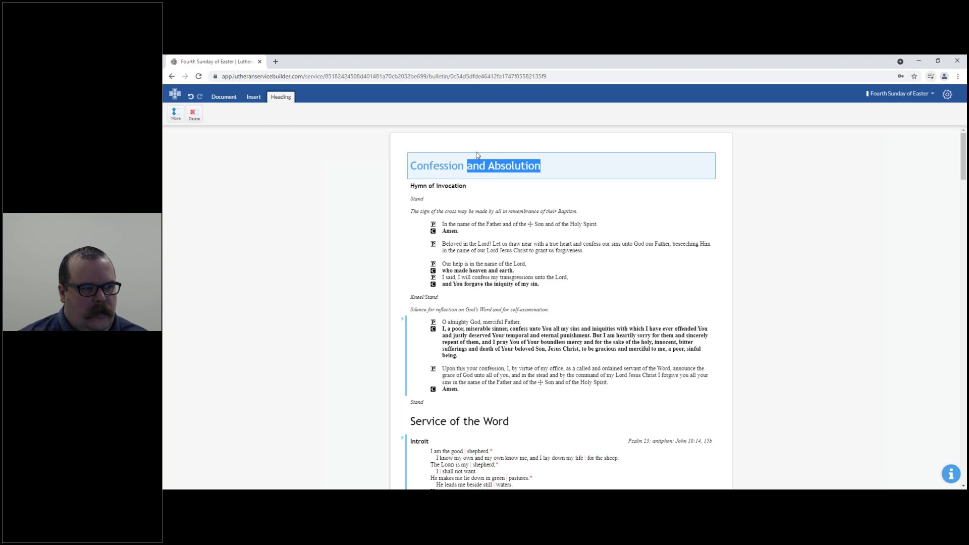
{"action": "type", "text": "of Sins"}
{"action": "left_click", "coordinate": [373, 238]}
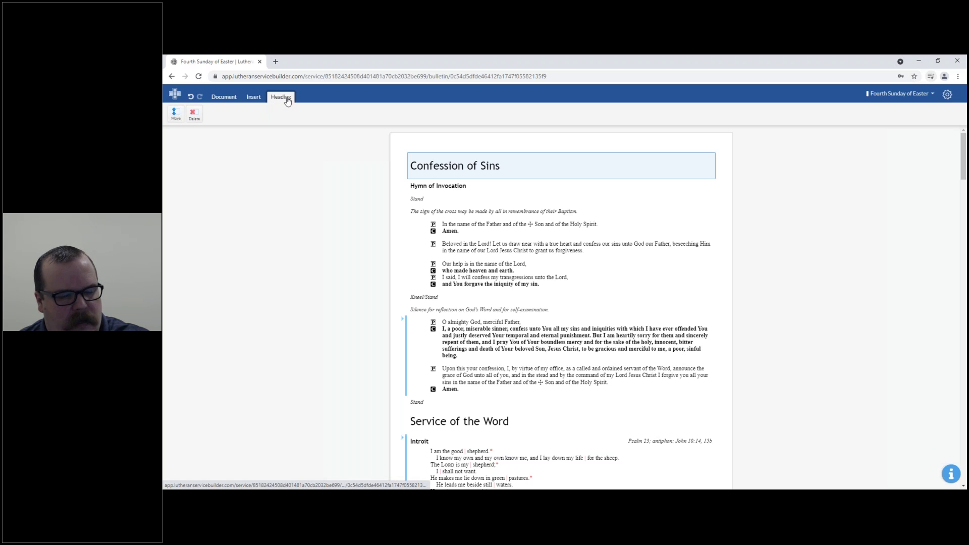
- Fill the Hymn of Invocation with 709 The King of Love My Shepherd Is from the service plan's hymns
{"action": "left_click", "coordinate": [506, 189]}
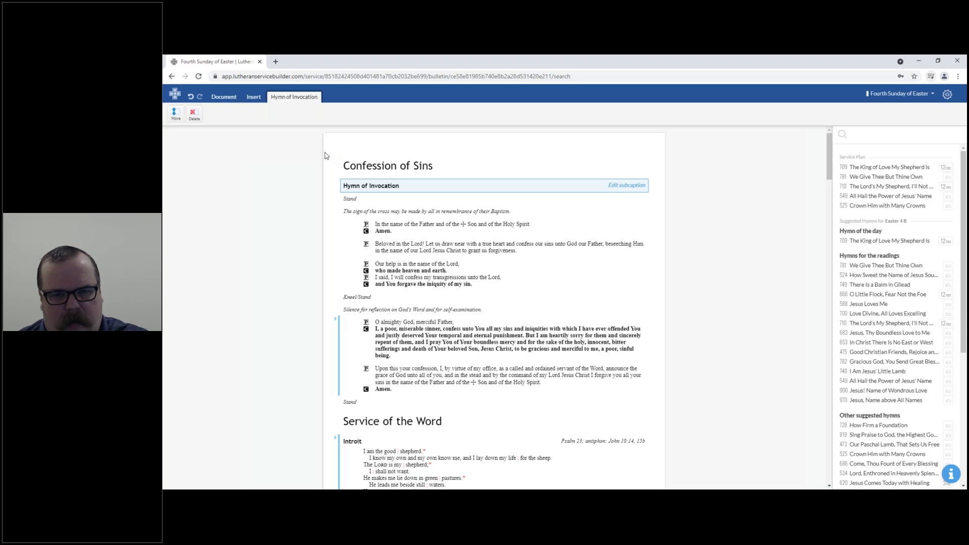
{"action": "left_click", "coordinate": [478, 168]}
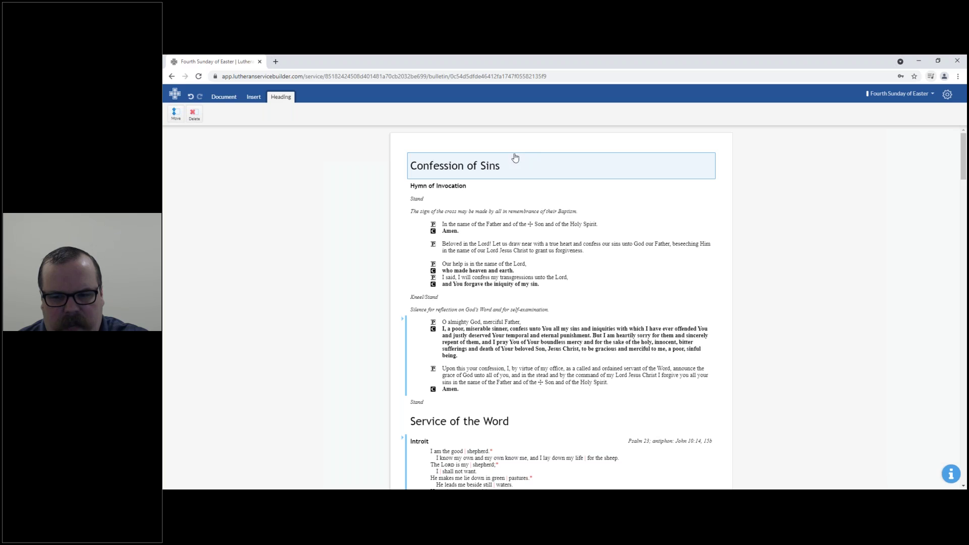
{"action": "left_click", "coordinate": [437, 188]}
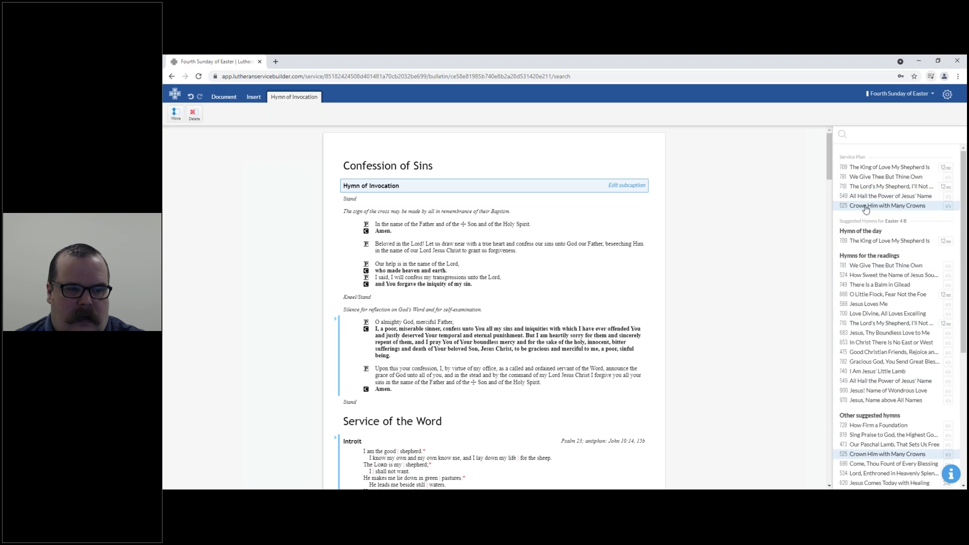
{"action": "left_click", "coordinate": [884, 168]}
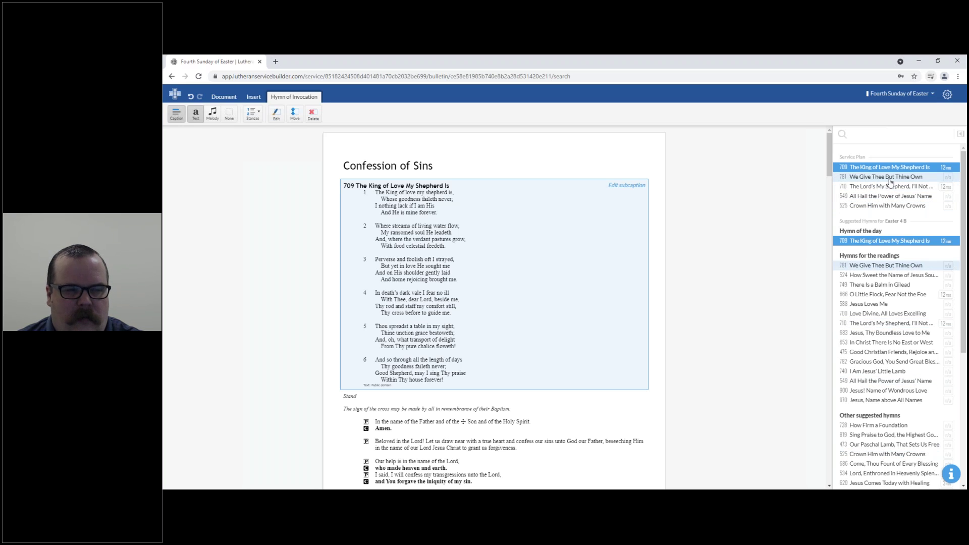
- Check the hymn search hints and look up hymn number 500
{"action": "left_click", "coordinate": [856, 137]}
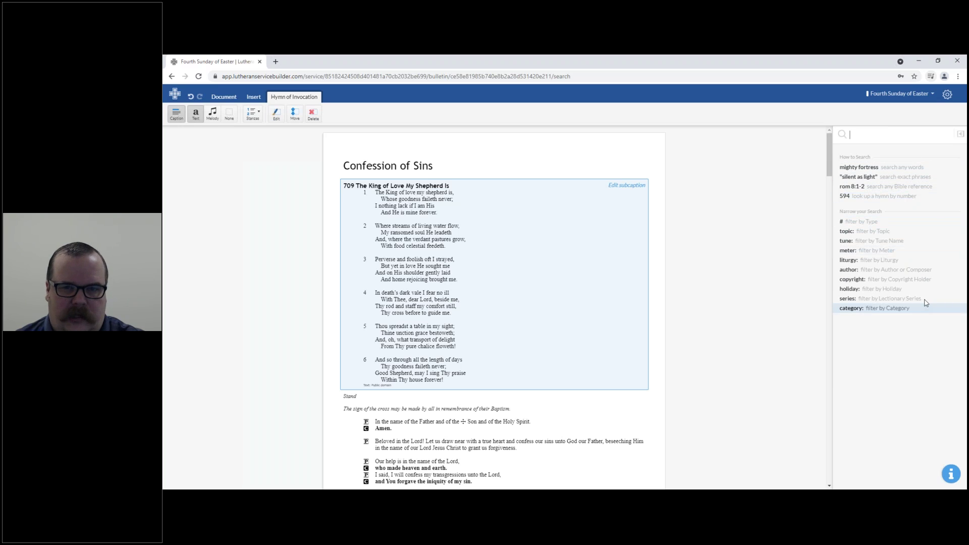
{"action": "left_click", "coordinate": [859, 132]}
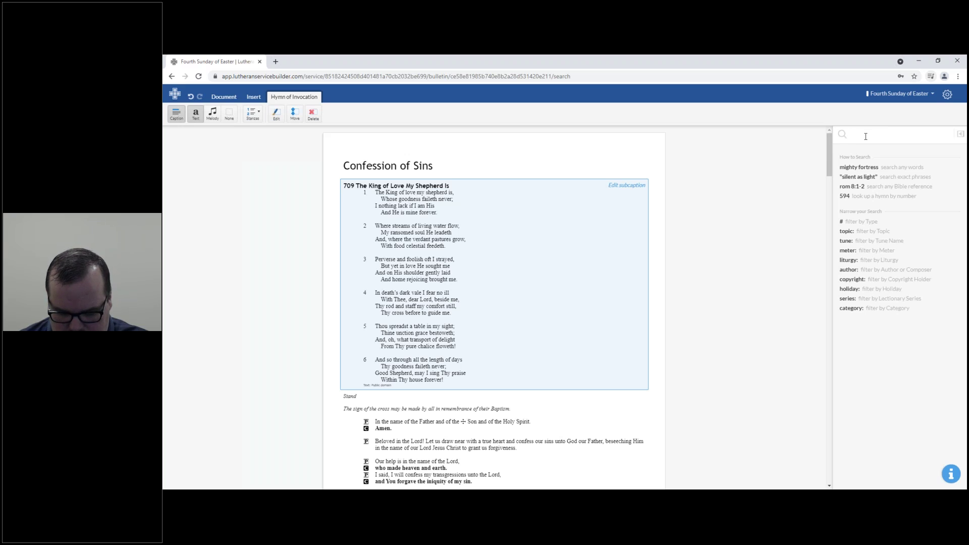
{"action": "type", "text": "500"}
{"action": "key", "text": "Return"}
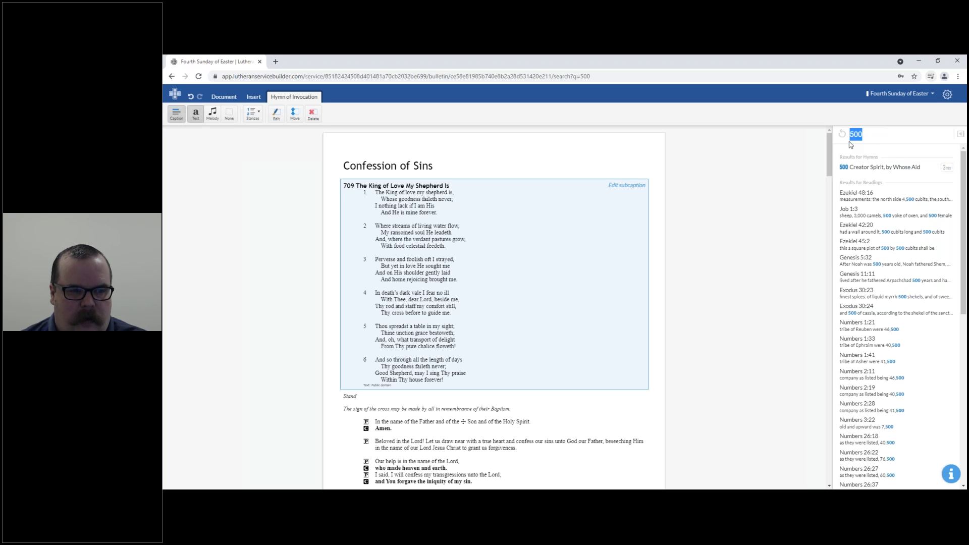
- Replace the hymn search with a topic filter for "Lord's Prayer", removing the stray "topic:The" text
{"action": "key", "text": "BackSpace"}
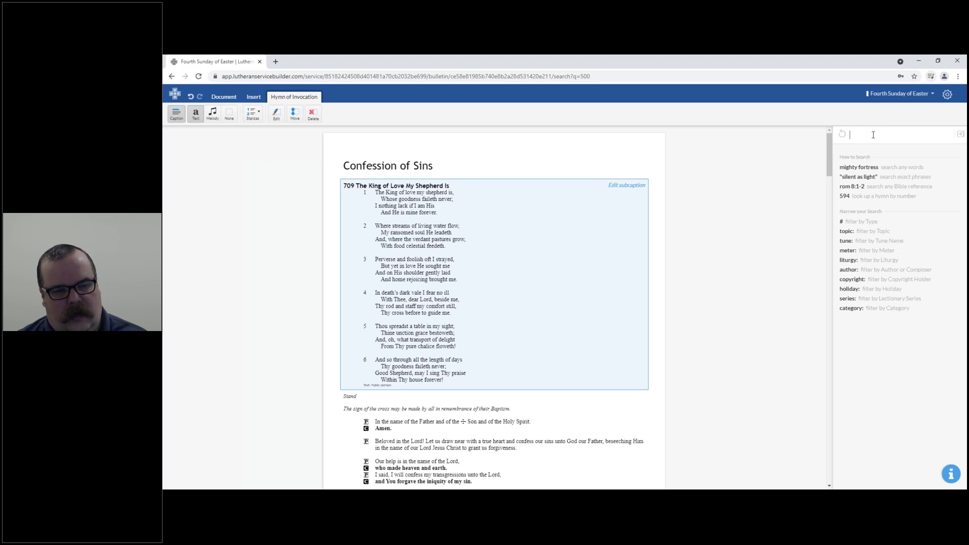
{"action": "type", "text": "t"}
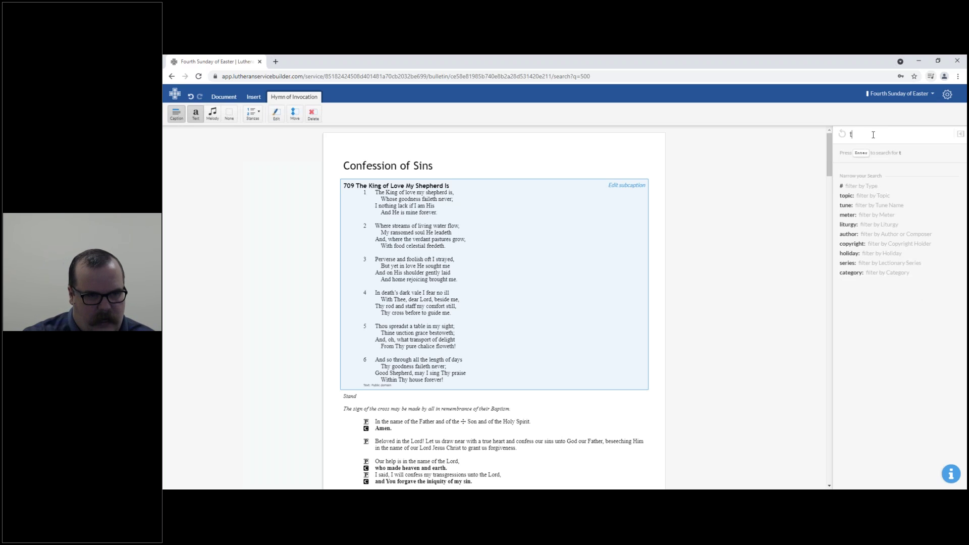
{"action": "type", "text": "opic:"}
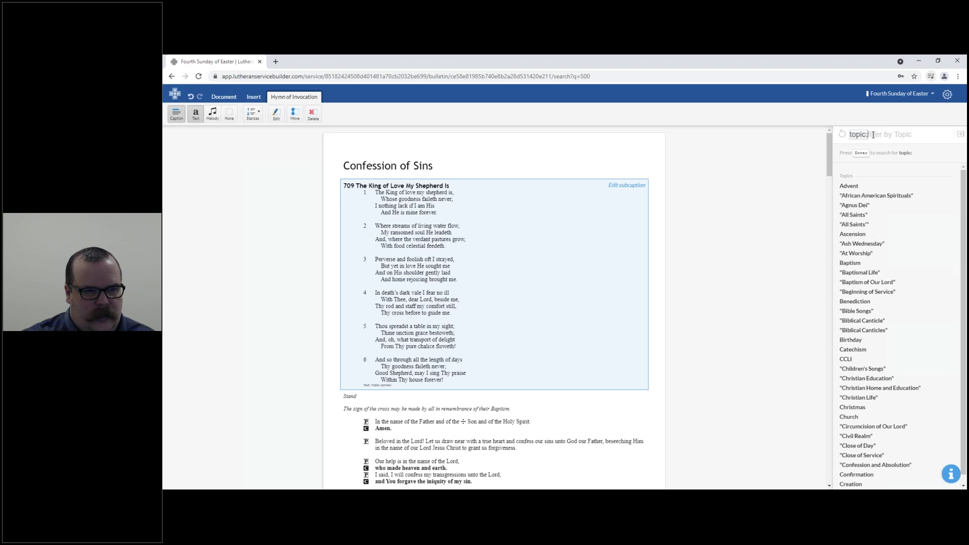
{"action": "type", "text": "The L"}
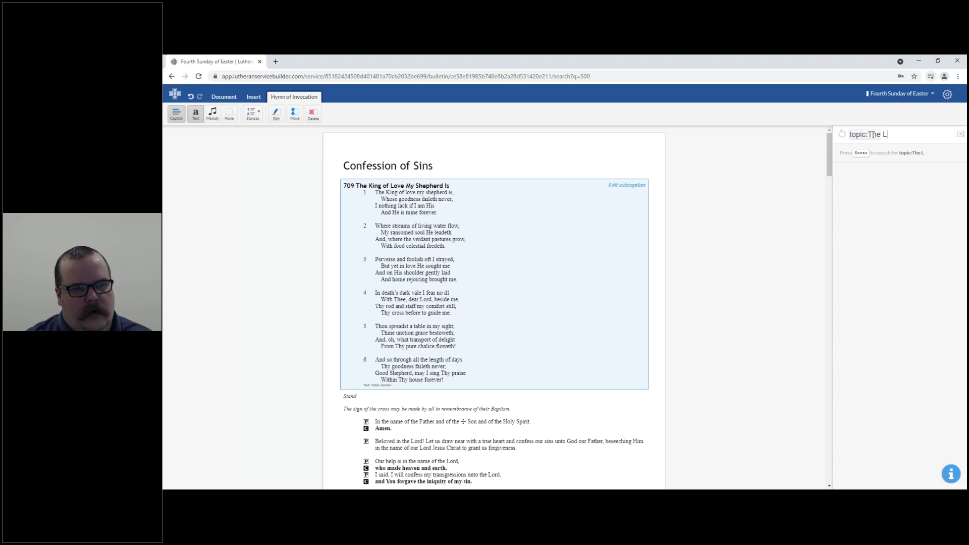
{"action": "type", "text": "ord's"}
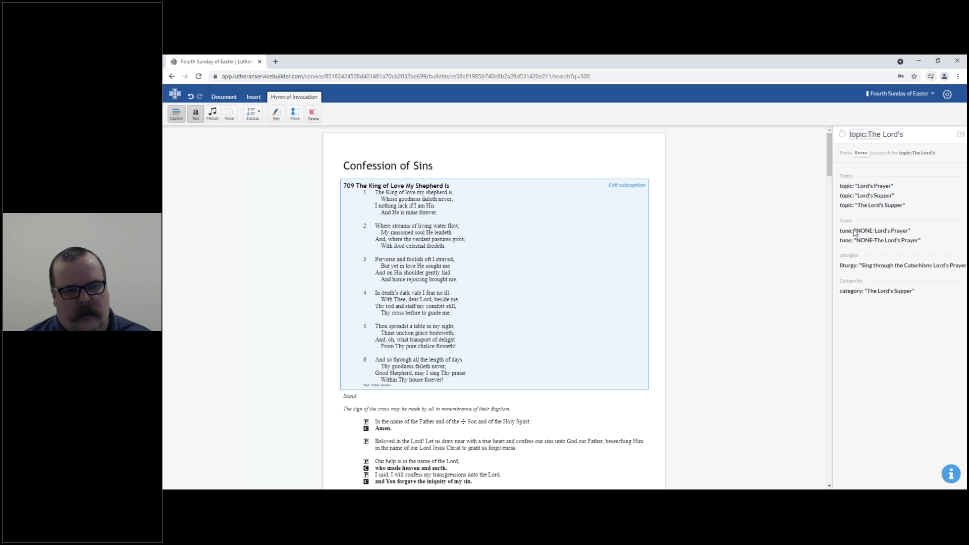
{"action": "left_click", "coordinate": [866, 185]}
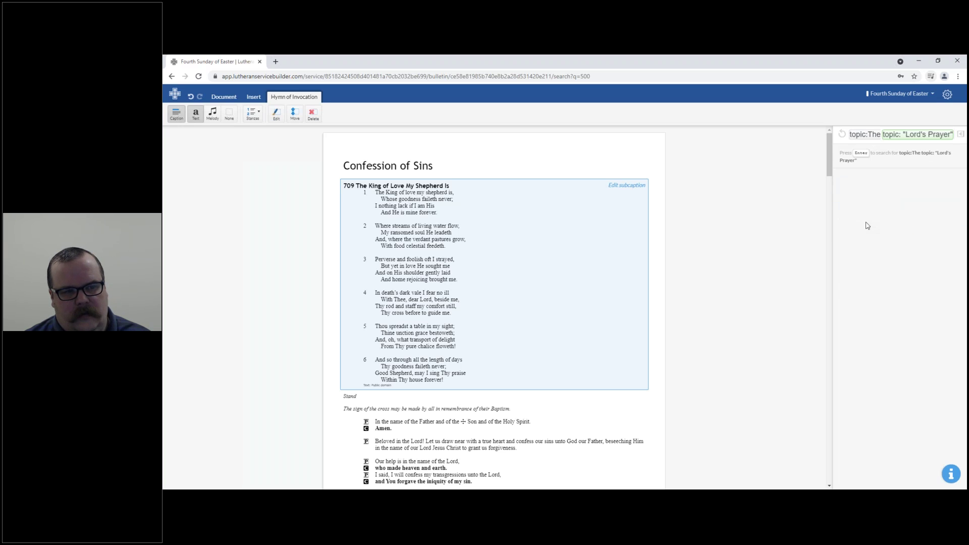
{"action": "key", "text": "BackSpace"}
{"action": "key", "text": "BackSpace"}
{"action": "key", "text": "BackSpace"}
{"action": "key", "text": "BackSpace"}
{"action": "key", "text": "BackSpace"}
{"action": "key", "text": "BackSpace"}
{"action": "key", "text": "BackSpace"}
{"action": "key", "text": "BackSpace"}
{"action": "key", "text": "BackSpace"}
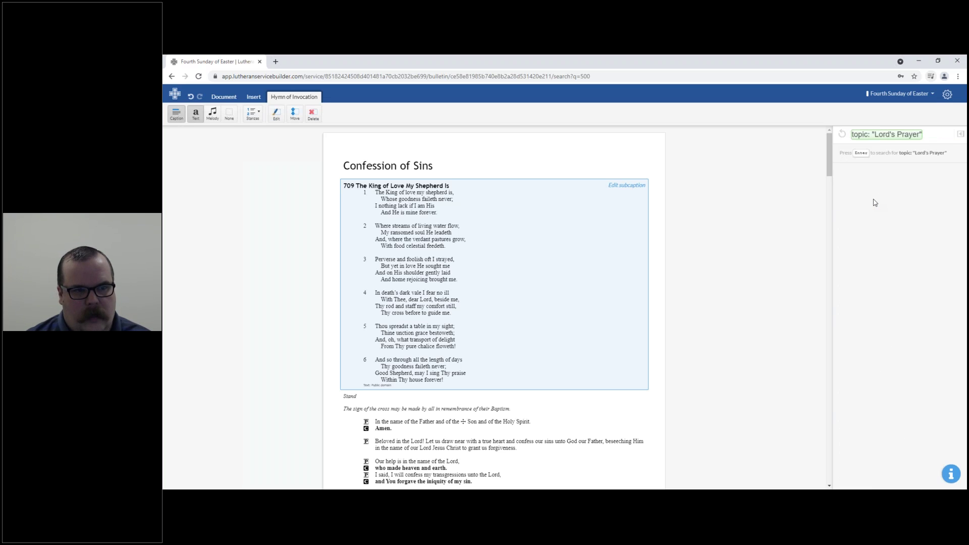
- Add a holiday filter for "Easter 4" to the "Lord's Prayer" topic filter and run the hymn search
{"action": "type", "text": "h"}
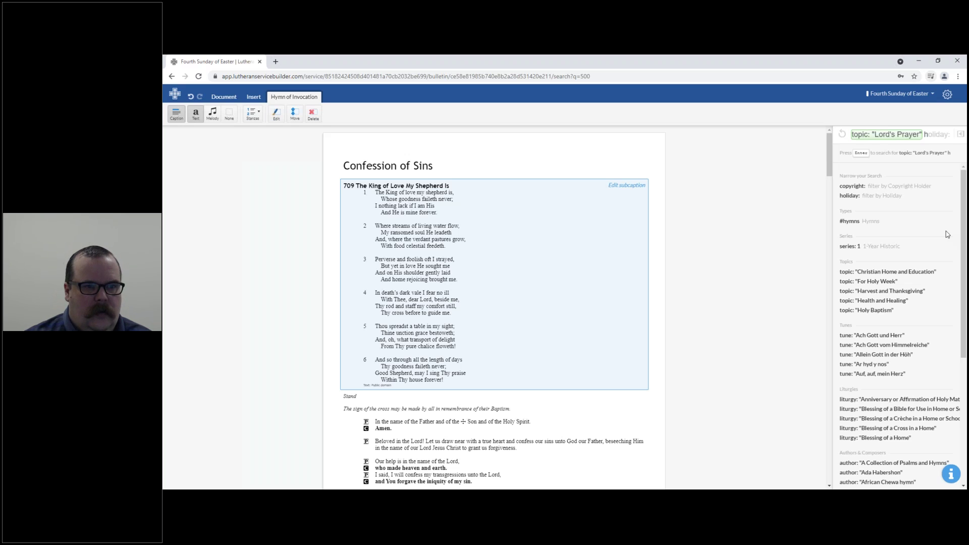
{"action": "type", "text": "oliday"}
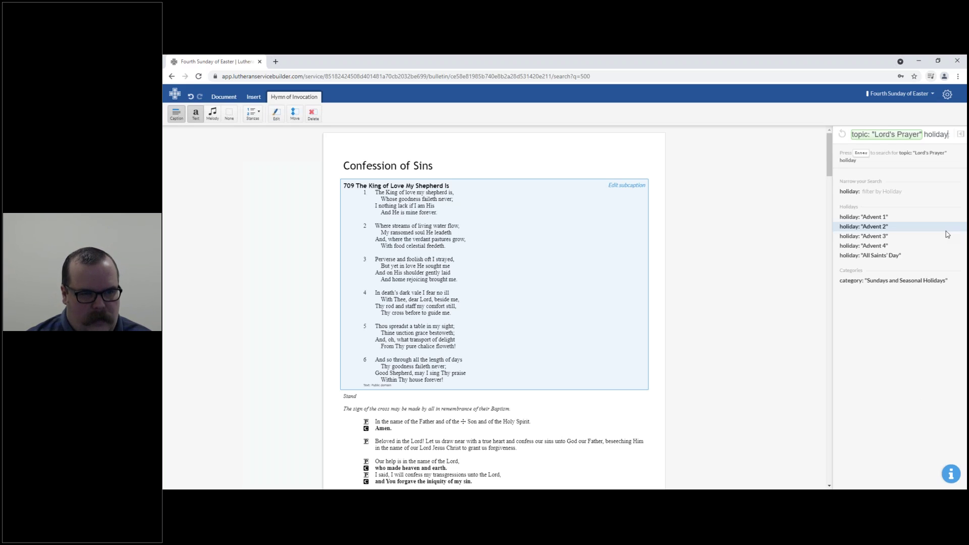
{"action": "type", "text": ":"}
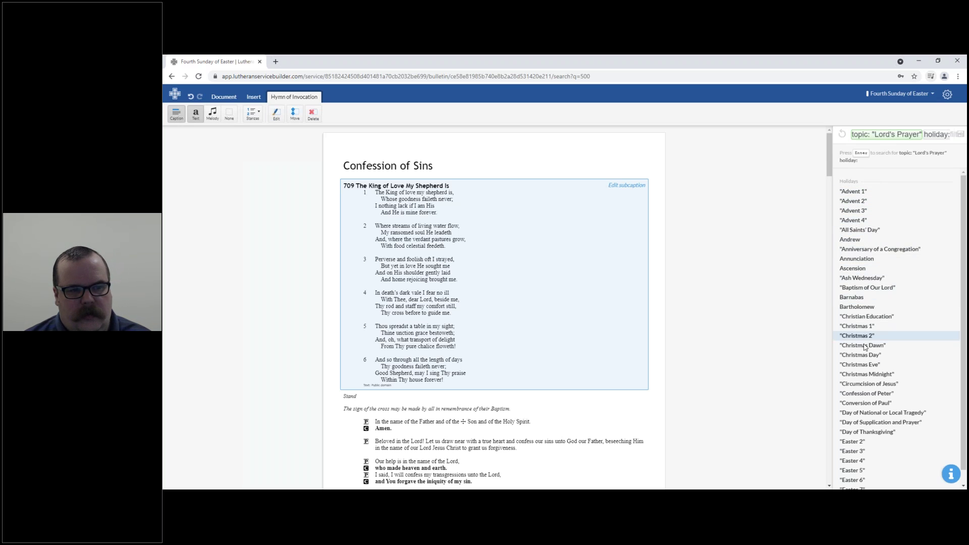
{"action": "type", "text": "E"}
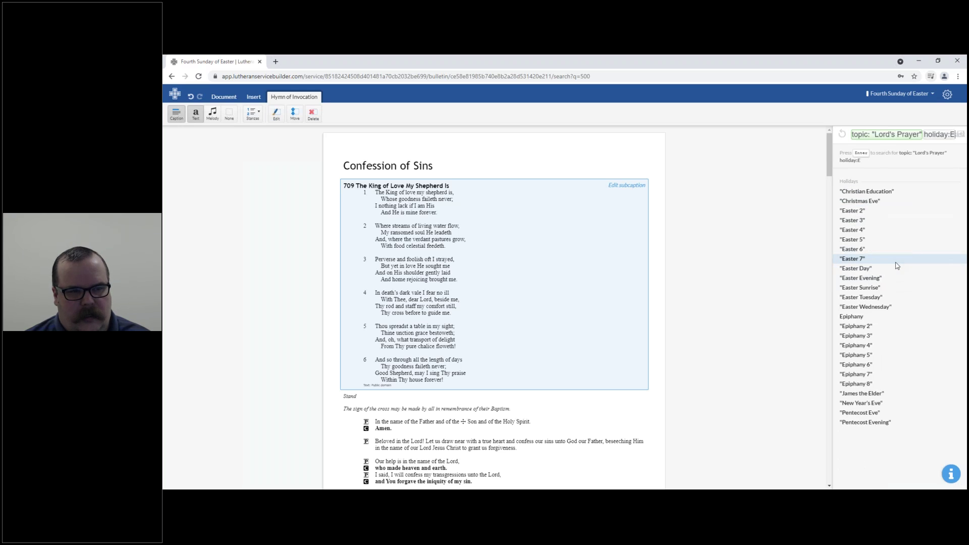
{"action": "type", "text": "ast"}
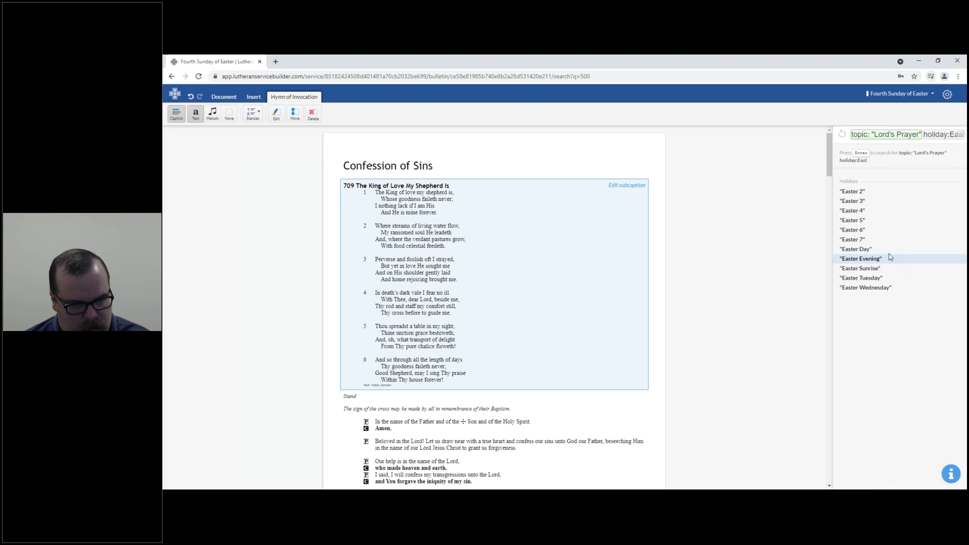
{"action": "left_click", "coordinate": [859, 211]}
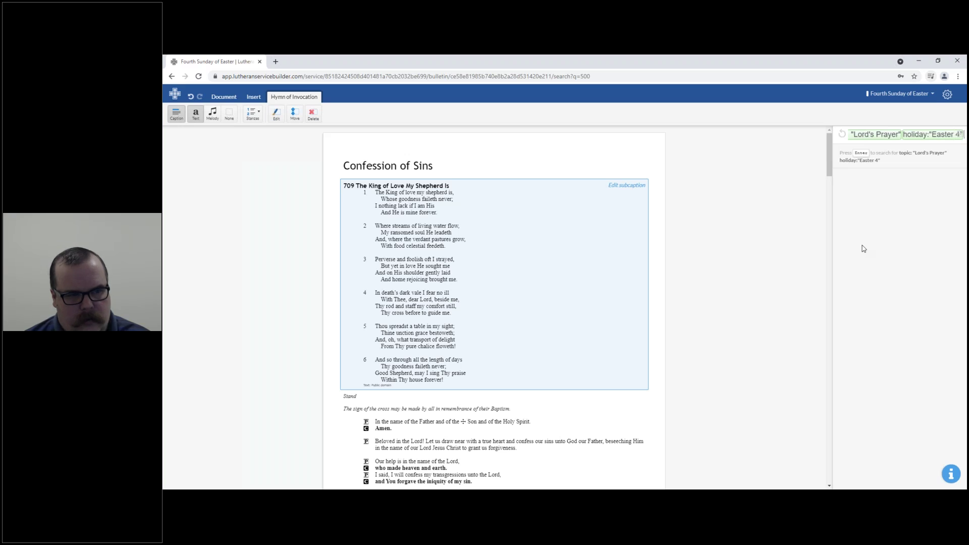
{"action": "key", "text": "Return"}
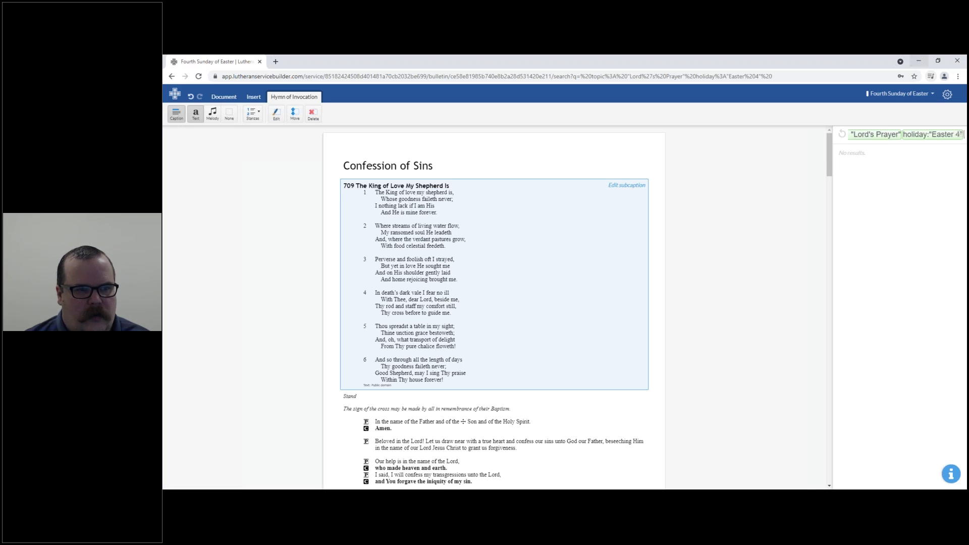
- Retry the search with the topic reworded as "The Lord's Prayer", then clear the search
{"action": "key", "text": "Home"}
{"action": "type", "text": "The"}
{"action": "key", "text": "Return"}
{"action": "key", "text": "BackSpace"}
{"action": "key", "text": "BackSpace"}
{"action": "key", "text": "BackSpace"}
{"action": "key", "text": "ctrl+a"}
{"action": "key", "text": "BackSpace"}
{"action": "type", "text": "t"}
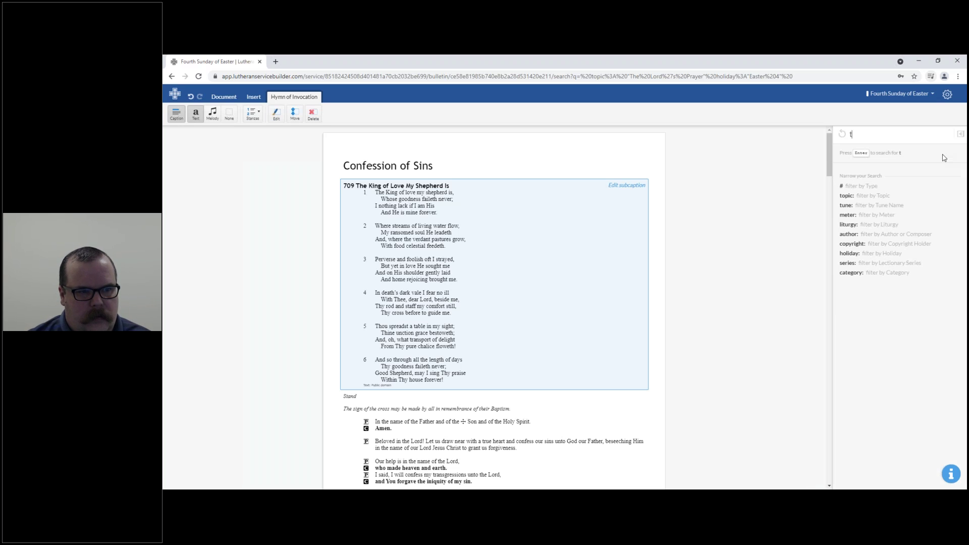
{"action": "type", "text": "opic:"}
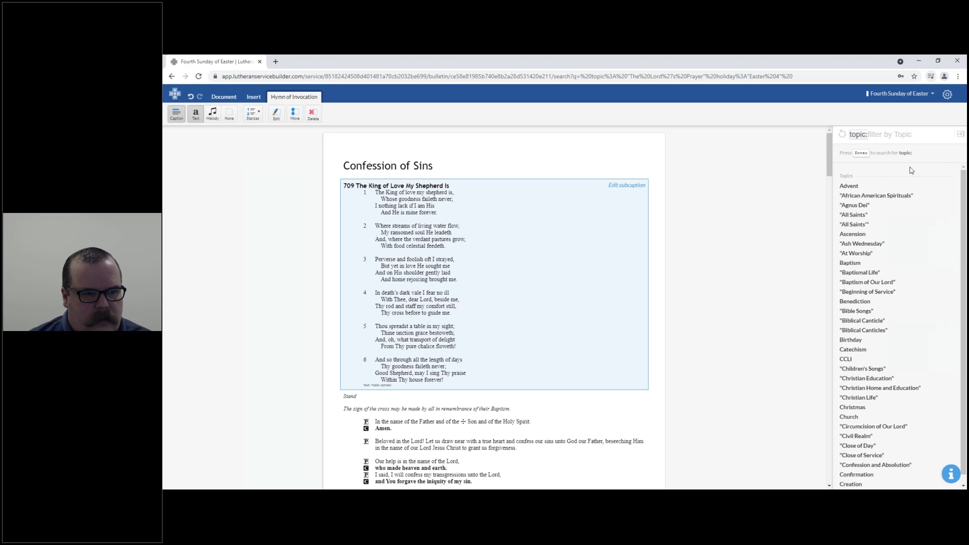
{"action": "type", "text": "Lord"}
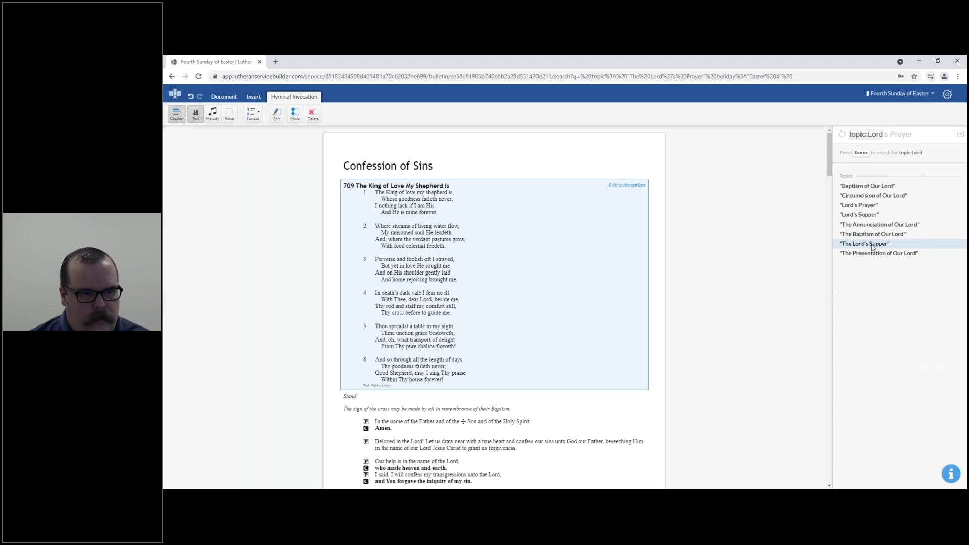
{"action": "key", "text": "BackSpace"}
{"action": "key", "text": "BackSpace"}
{"action": "key", "text": "BackSpace"}
{"action": "key", "text": "BackSpace"}
{"action": "type", "text": "The L"}
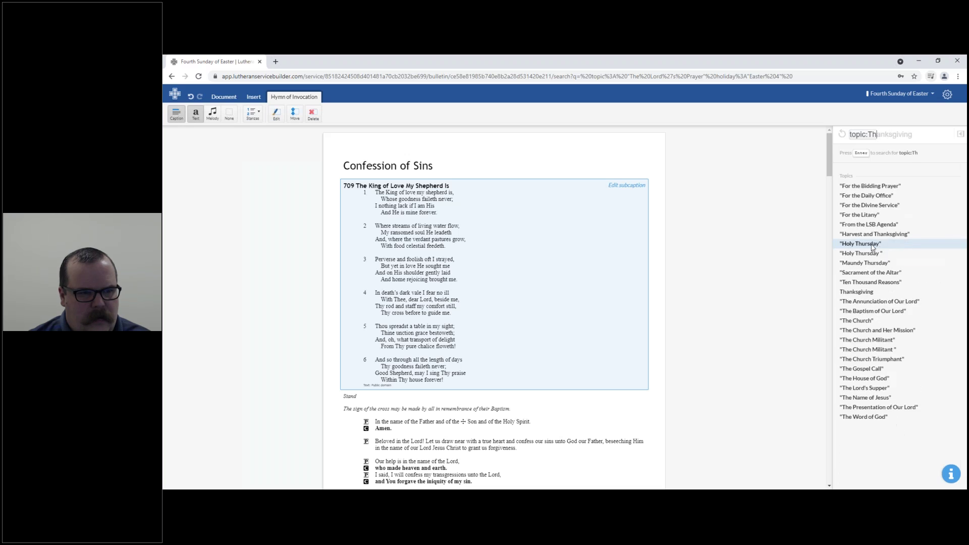
{"action": "key", "text": "BackSpace"}
{"action": "key", "text": "BackSpace"}
{"action": "key", "text": "BackSpace"}
{"action": "key", "text": "BackSpace"}
{"action": "key", "text": "BackSpace"}
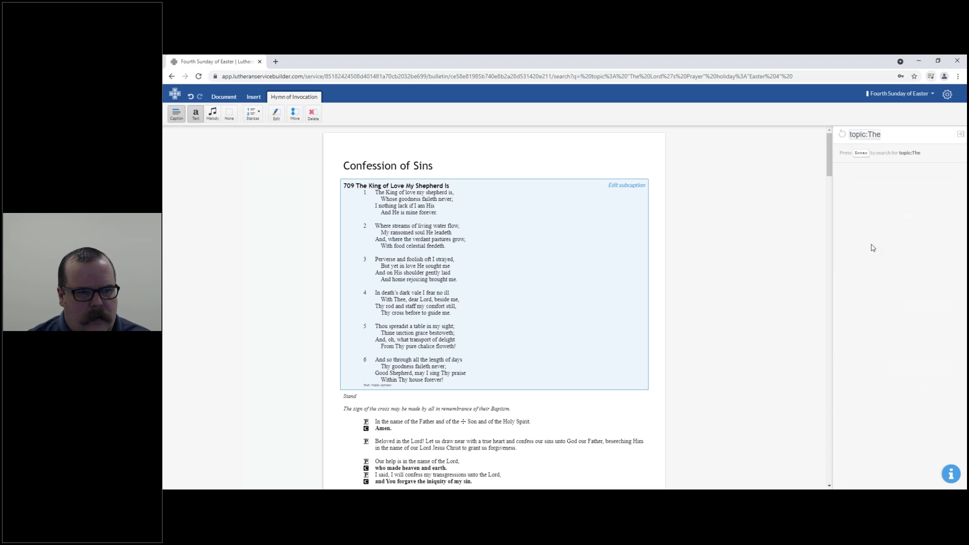
{"action": "key", "text": "BackSpace"}
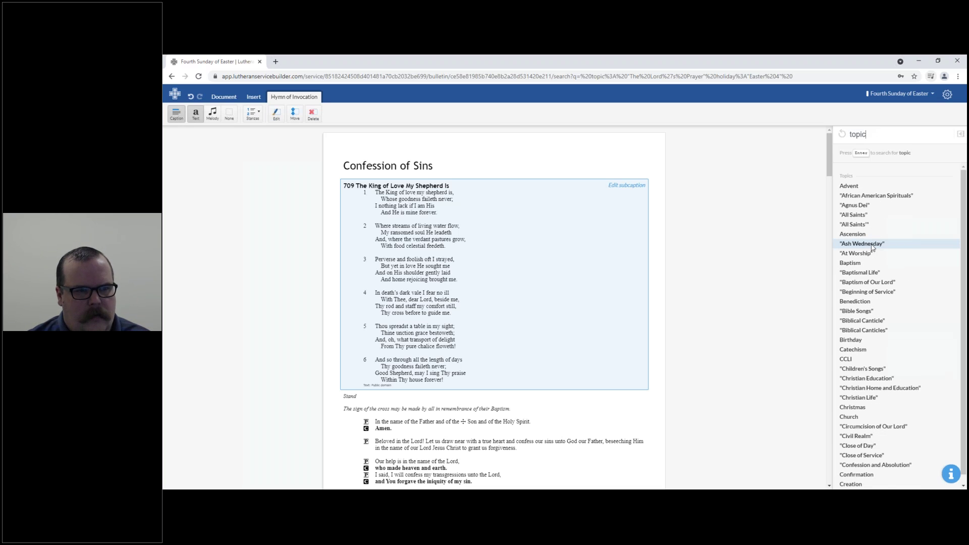
{"action": "key", "text": "BackSpace"}
{"action": "key", "text": "BackSpace"}
{"action": "key", "text": "BackSpace"}
{"action": "key", "text": "BackSpace"}
{"action": "key", "text": "BackSpace"}
- Search for hymns by the holiday "Easter 4" alone
{"action": "type", "text": "h"}
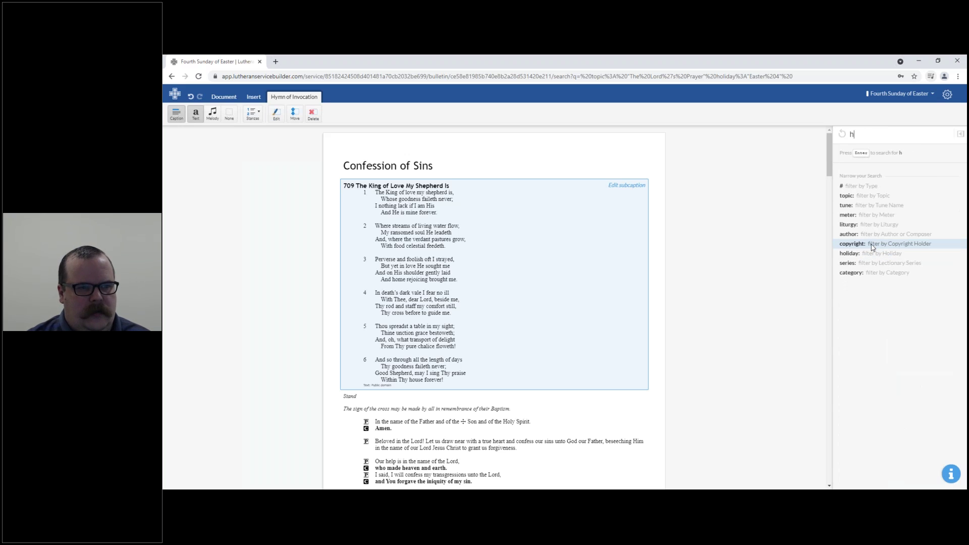
{"action": "type", "text": "olida"}
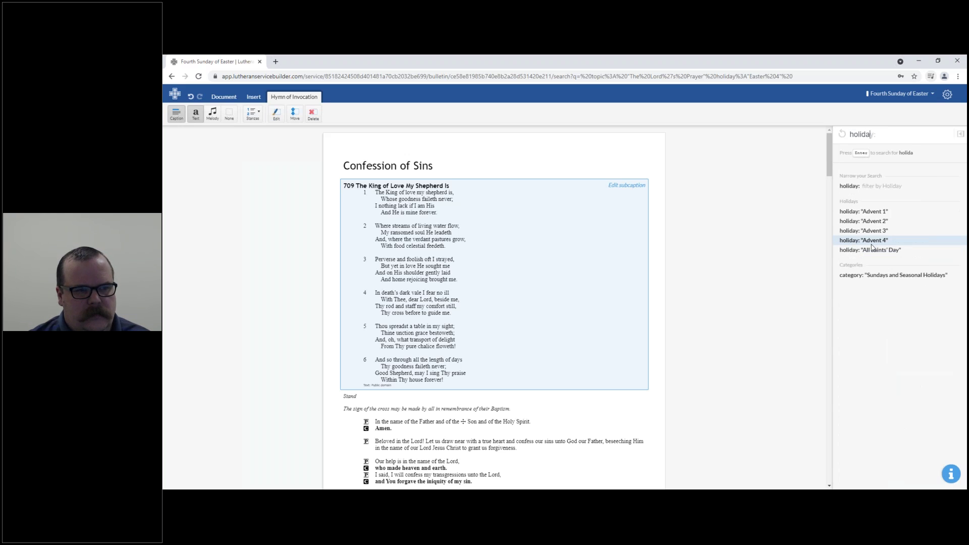
{"action": "type", "text": "y:"}
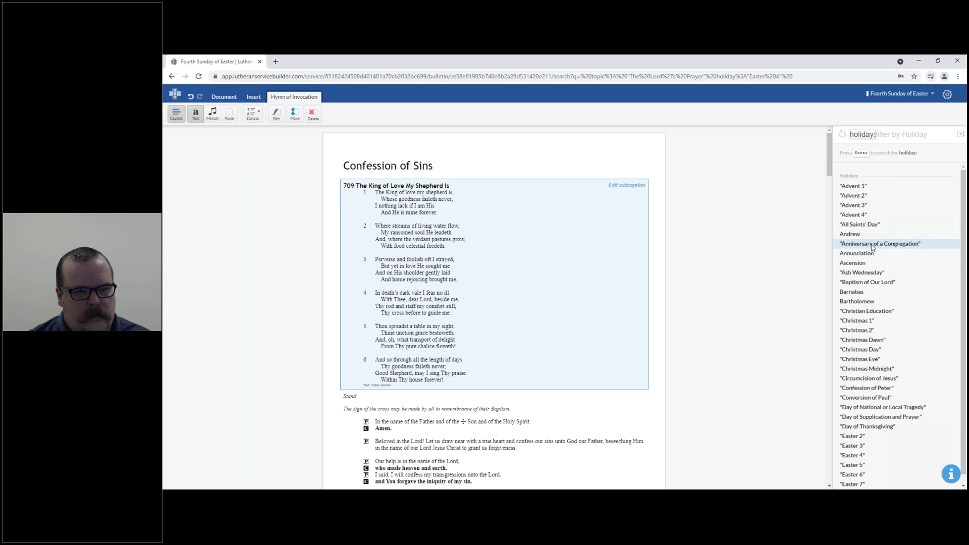
{"action": "type", "text": "\"Eas"}
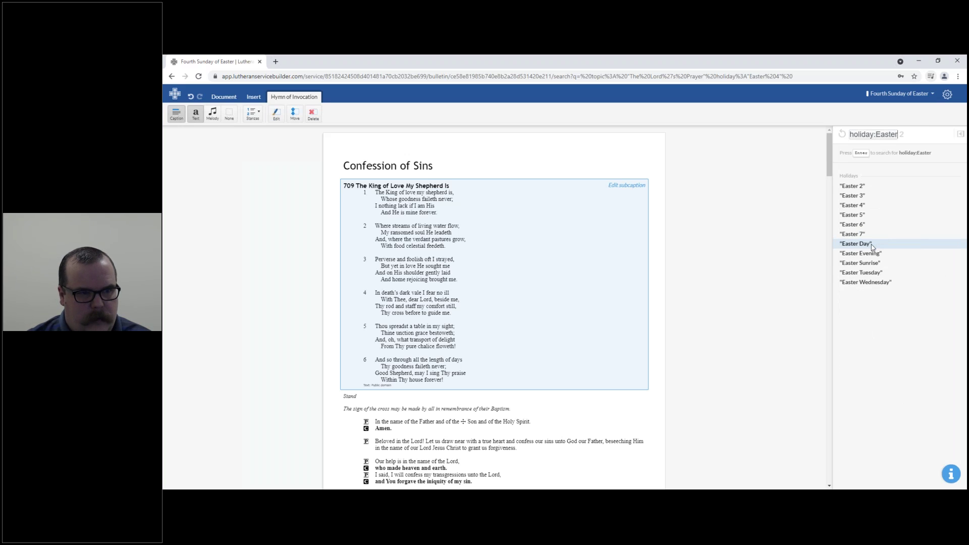
{"action": "left_click", "coordinate": [869, 213]}
{"action": "key", "text": "Return"}
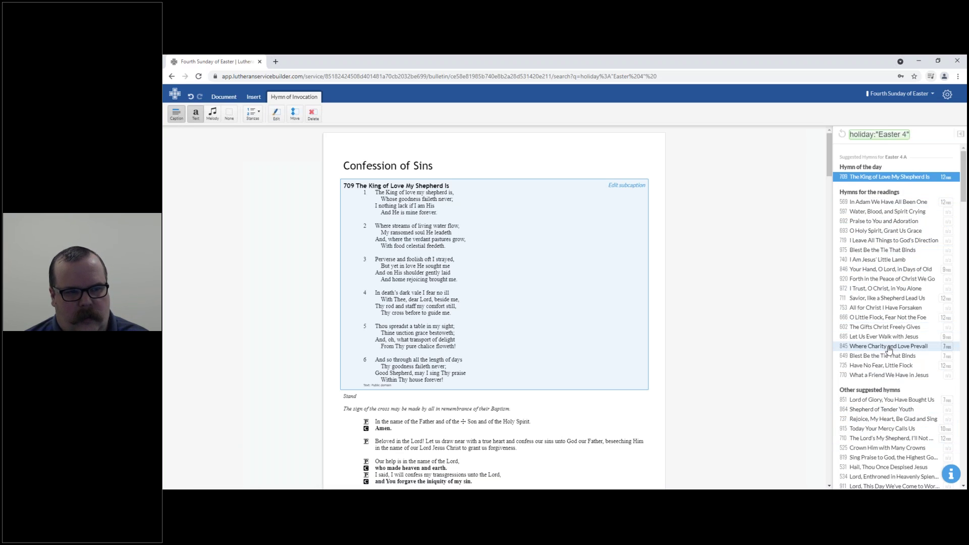
- Change the holiday filter to "Easter 2" and run the search, then clear the search text
{"action": "key", "text": "BackSpace"}
{"action": "type", "text": "2"}
{"action": "key", "text": "Return"}
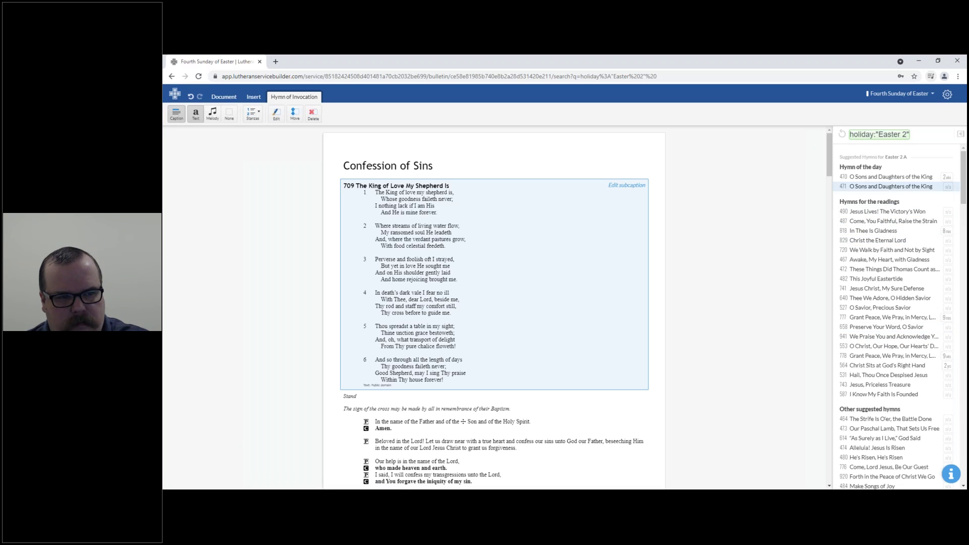
{"action": "left_click_drag", "start_coordinate": [910, 134], "coordinate": [772, 136]}
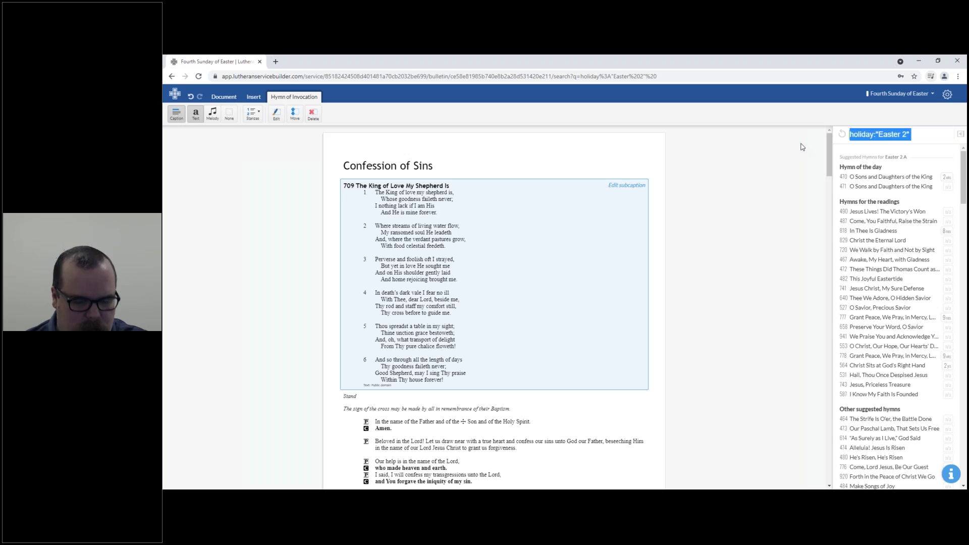
{"action": "key", "text": "BackSpace"}
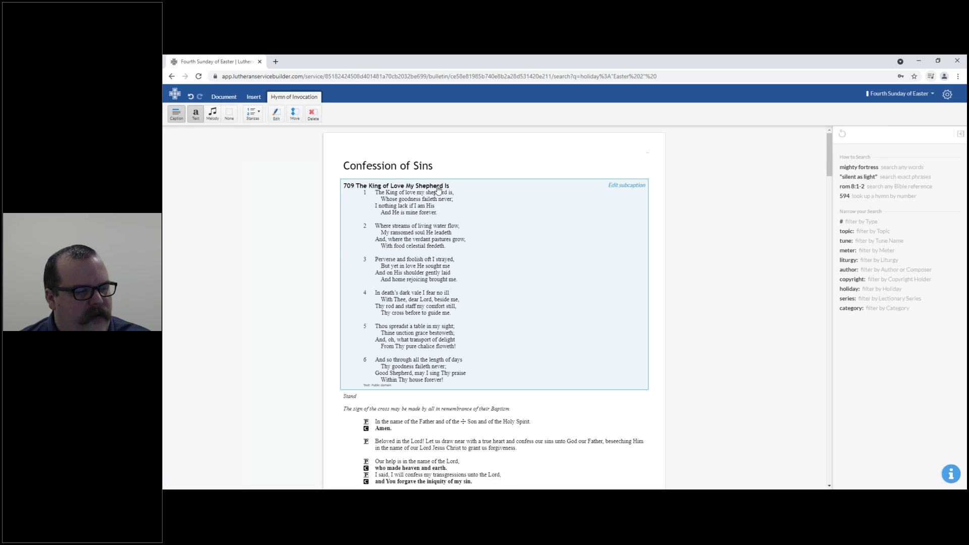
- Toggle the hymn's caption off and on, then try its Melody and None display modes, ending on None
{"action": "left_click", "coordinate": [173, 122]}
{"action": "left_click", "coordinate": [176, 123]}
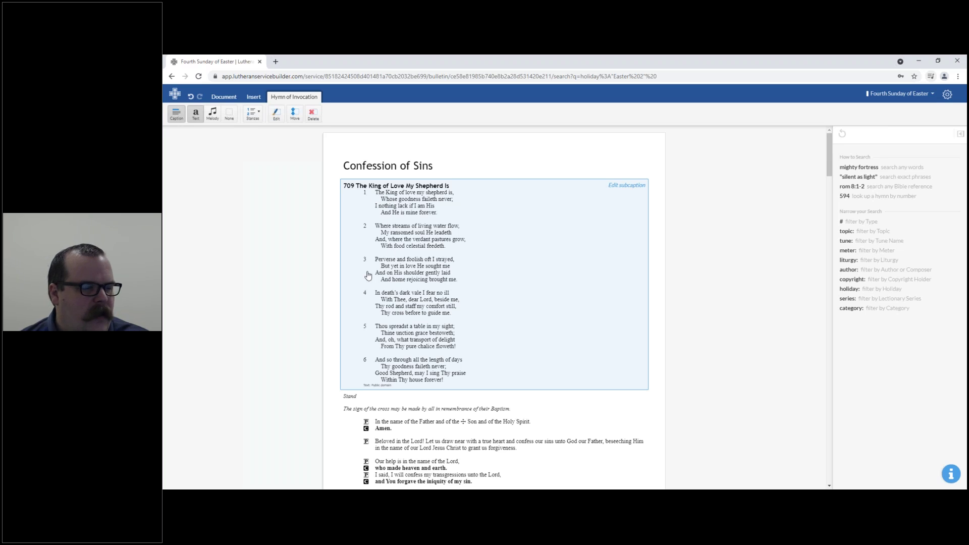
{"action": "left_click", "coordinate": [213, 114]}
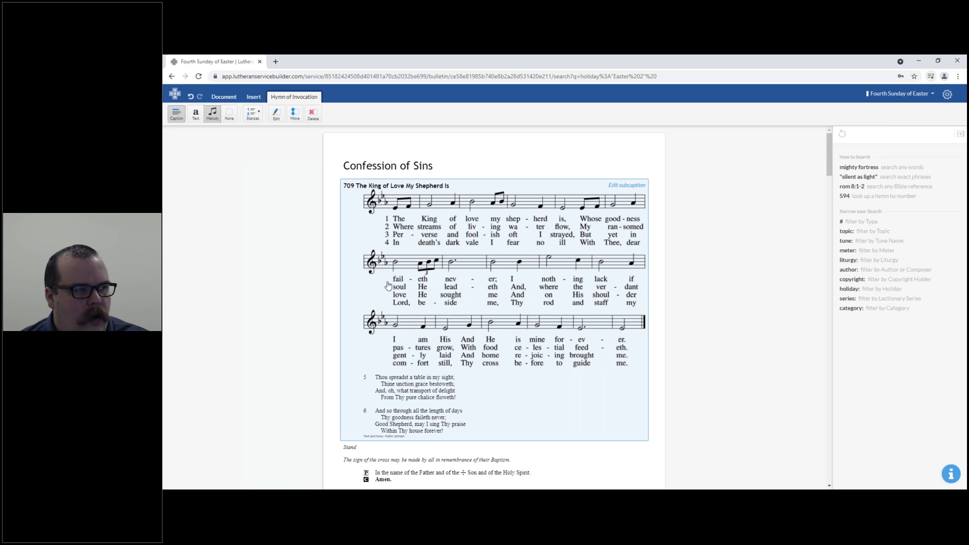
{"action": "left_click", "coordinate": [230, 117]}
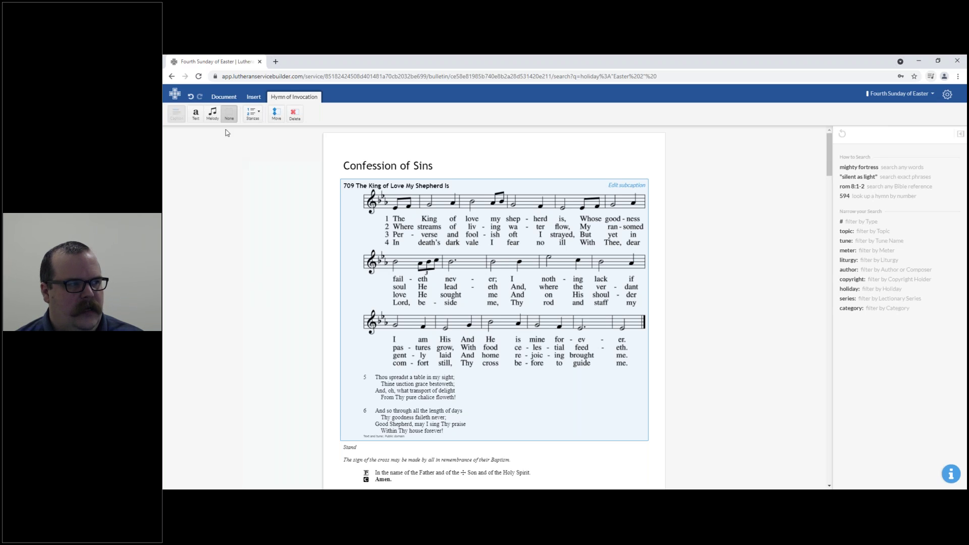
{"action": "left_click", "coordinate": [214, 115]}
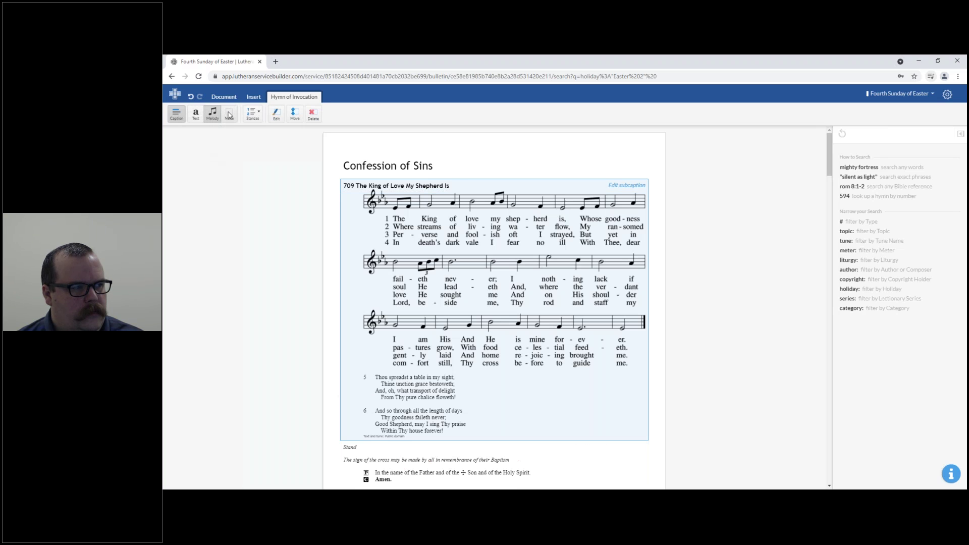
{"action": "left_click", "coordinate": [229, 117]}
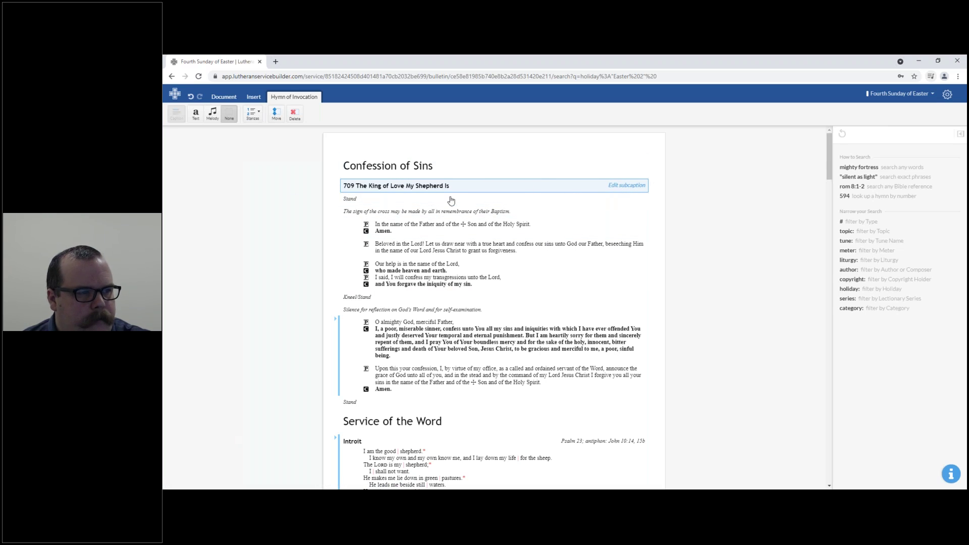
- Open the hymn's subcaption for editing, then switch the hymn's display mode to Text
{"action": "left_click", "coordinate": [629, 186]}
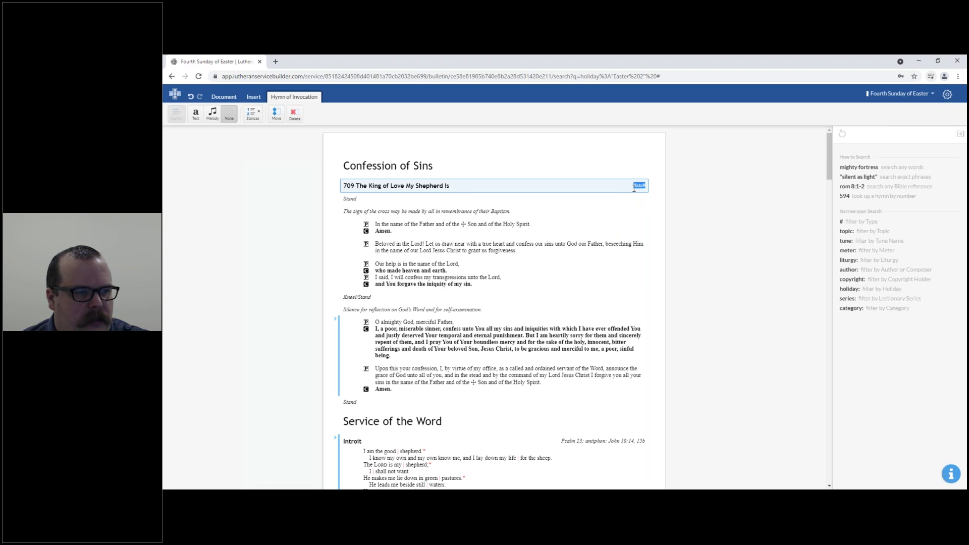
{"action": "key", "text": "ctrl+plus"}
{"action": "key", "text": "ctrl+plus"}
{"action": "key", "text": "ctrl+plus"}
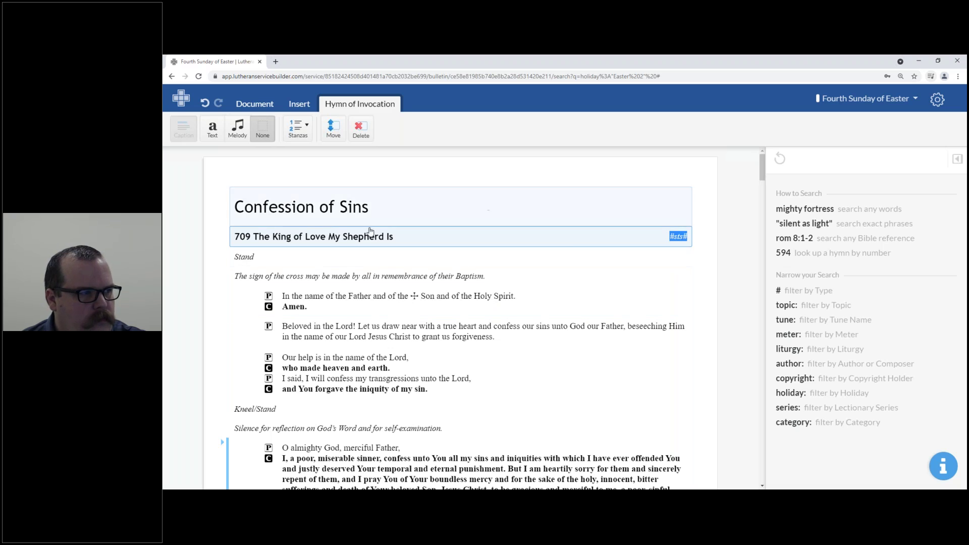
{"action": "left_click", "coordinate": [213, 127]}
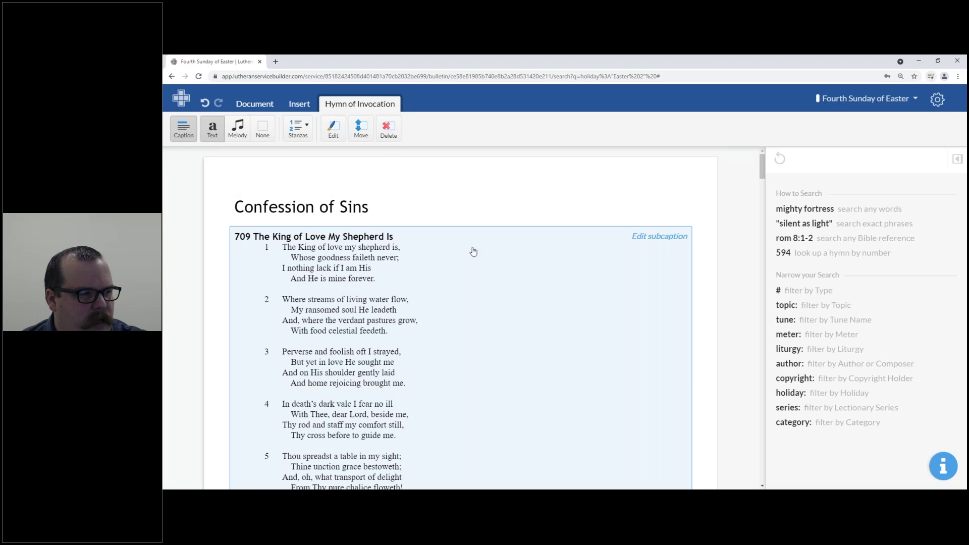
{"action": "key", "text": "ctrl+0"}
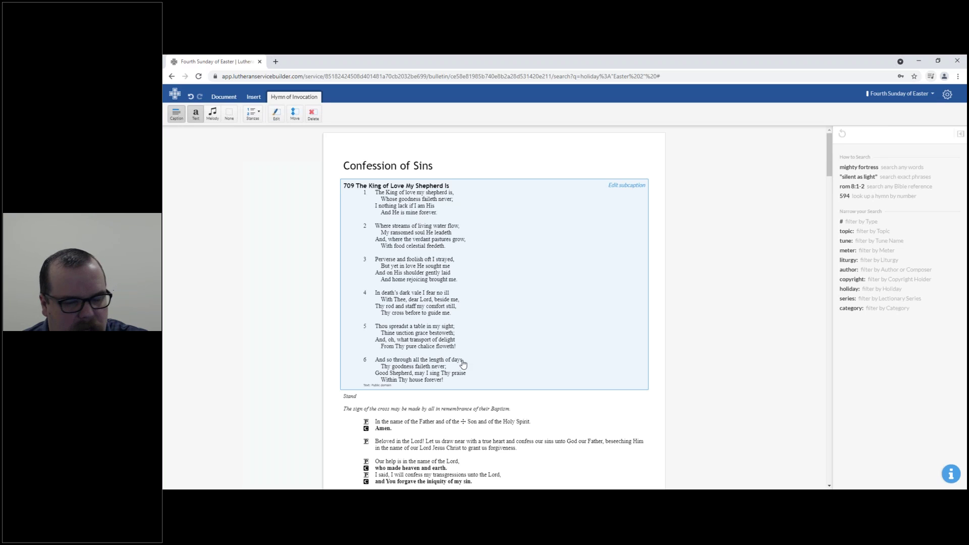
- Remove stanzas 3 and 2 from the Hymn of Invocation, then reduce the selection to only stanzas 4 and 6
{"action": "left_click", "coordinate": [253, 115]}
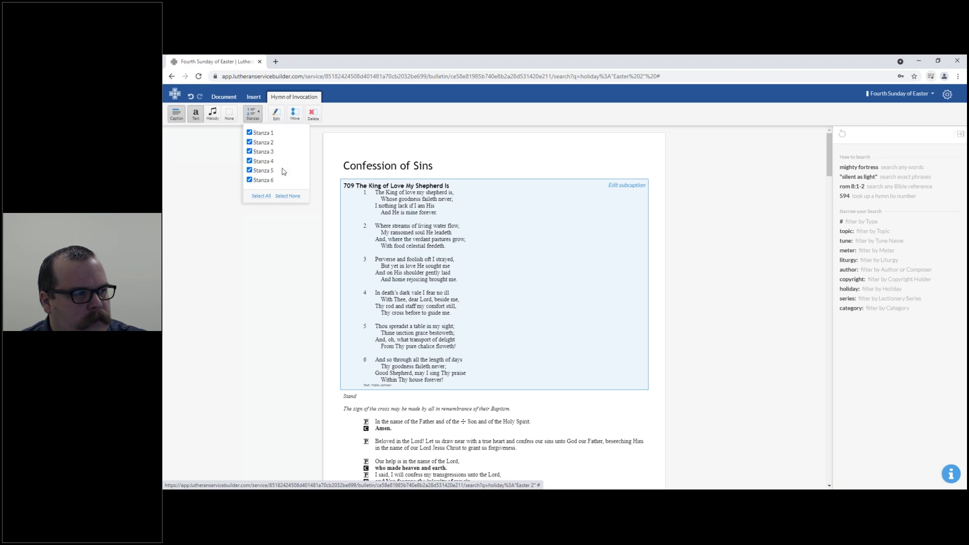
{"action": "left_click", "coordinate": [249, 152]}
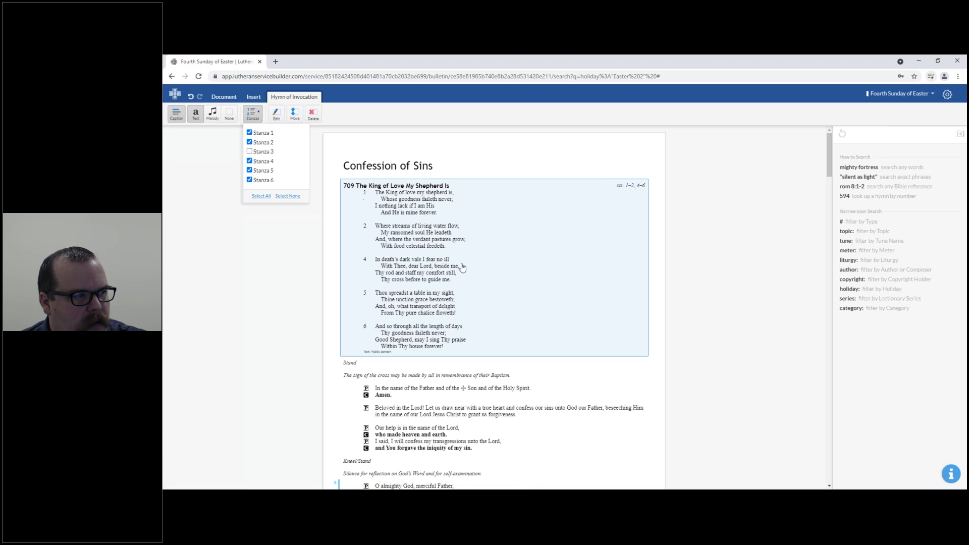
{"action": "left_click", "coordinate": [250, 142]}
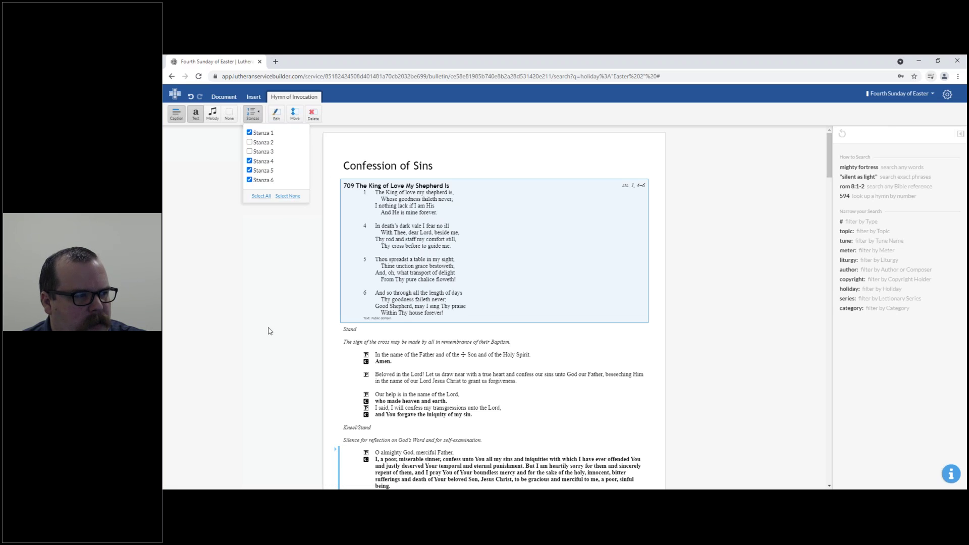
{"action": "left_click", "coordinate": [288, 197]}
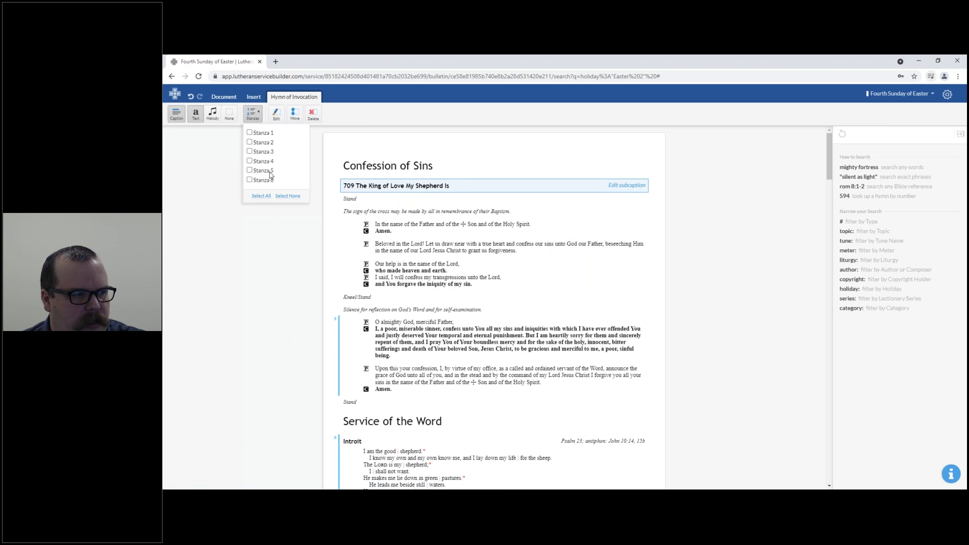
{"action": "left_click", "coordinate": [249, 162]}
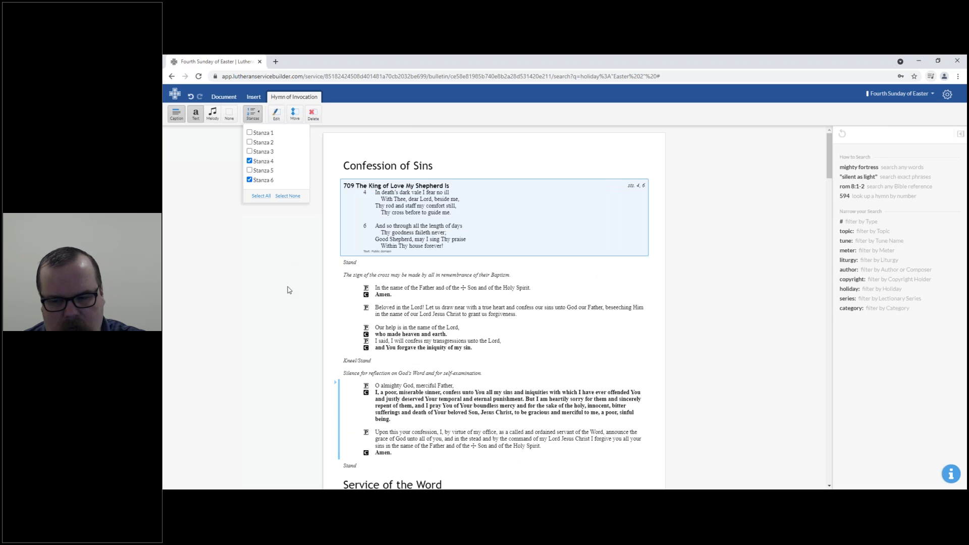
- Limit the Hymn of Invocation to stanzas 3 and 5, then include all six stanzas
{"action": "left_click", "coordinate": [270, 198]}
{"action": "left_click", "coordinate": [287, 196]}
{"action": "left_click", "coordinate": [249, 152]}
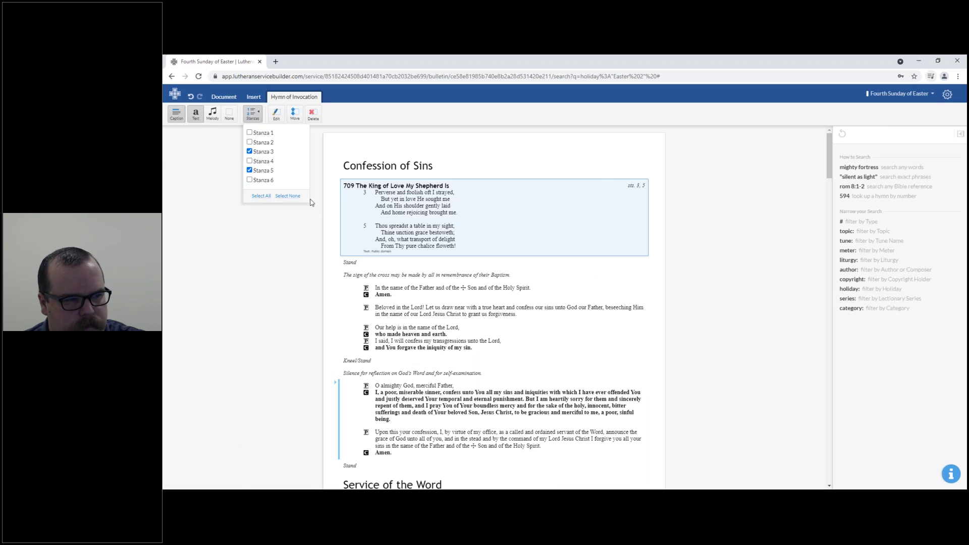
{"action": "left_click", "coordinate": [260, 196]}
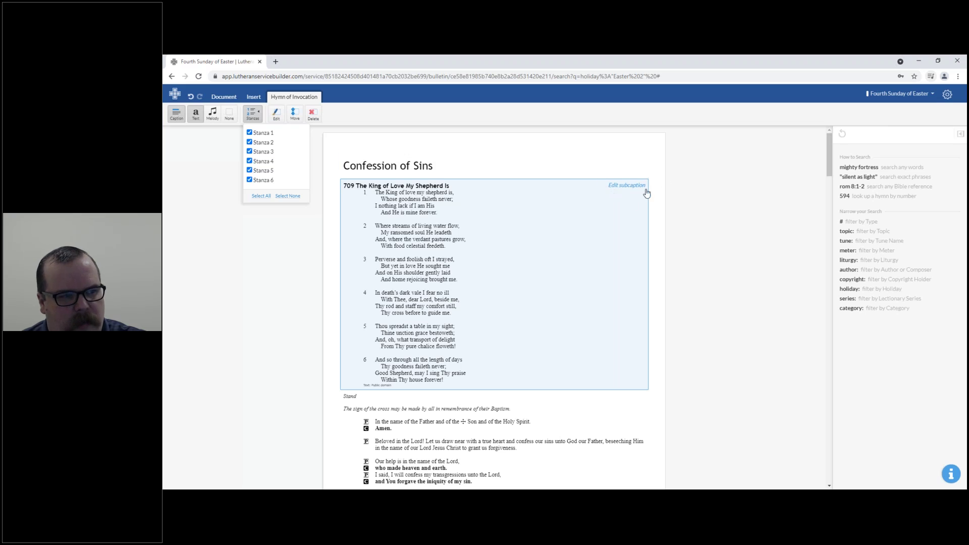
{"action": "left_click", "coordinate": [753, 241]}
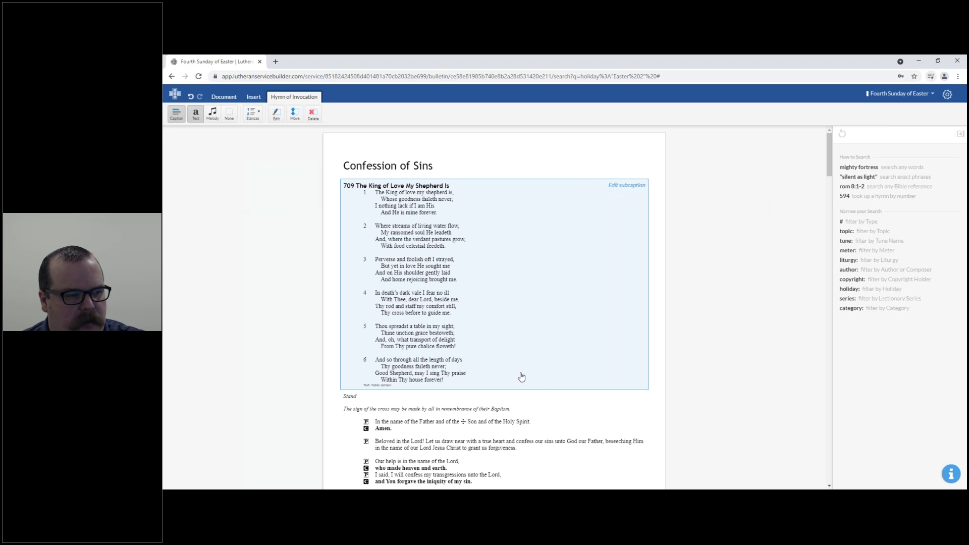
- Exclude stanza 5 from the Hymn of Invocation, keeping stanzas 1–4 and 6
{"action": "left_click", "coordinate": [252, 113]}
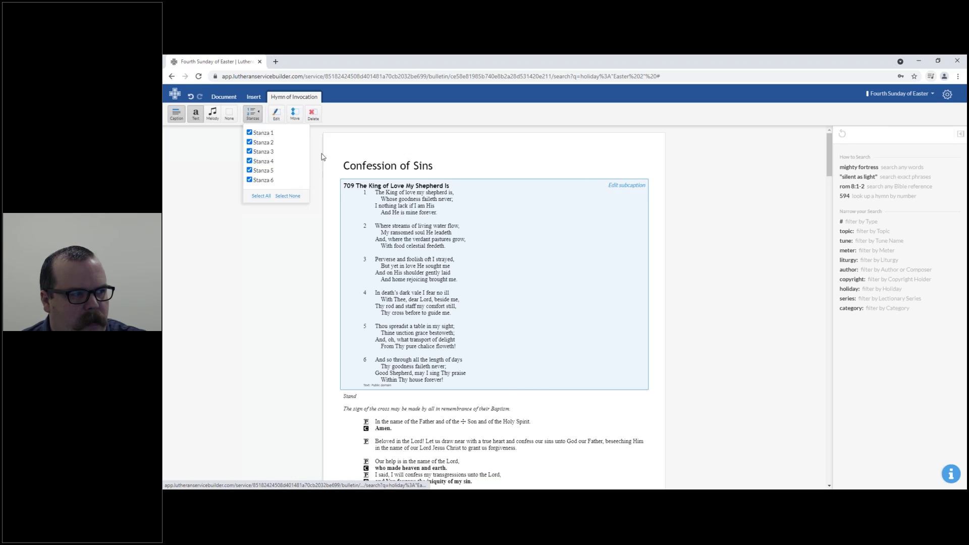
{"action": "left_click", "coordinate": [250, 171]}
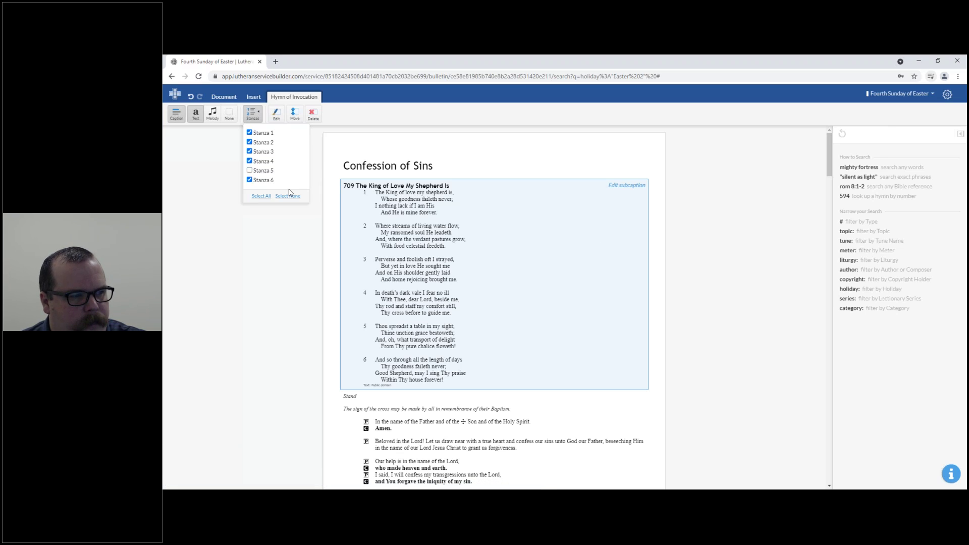
{"action": "left_click", "coordinate": [281, 254]}
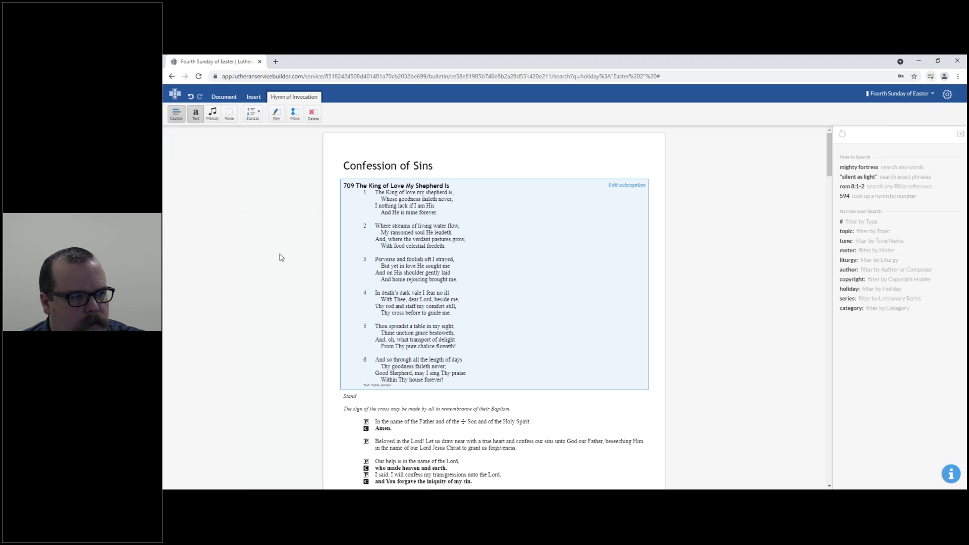
{"action": "left_click", "coordinate": [252, 114]}
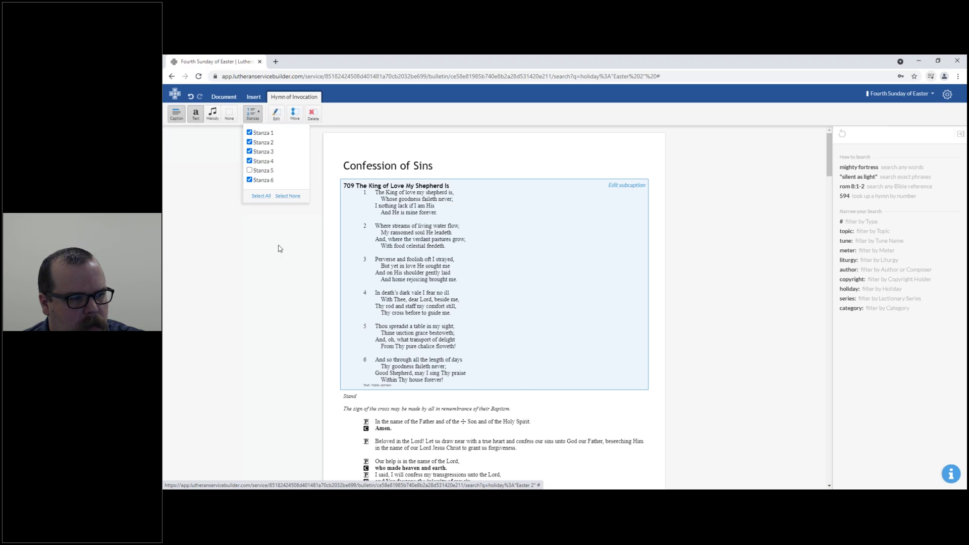
{"action": "left_click", "coordinate": [270, 281]}
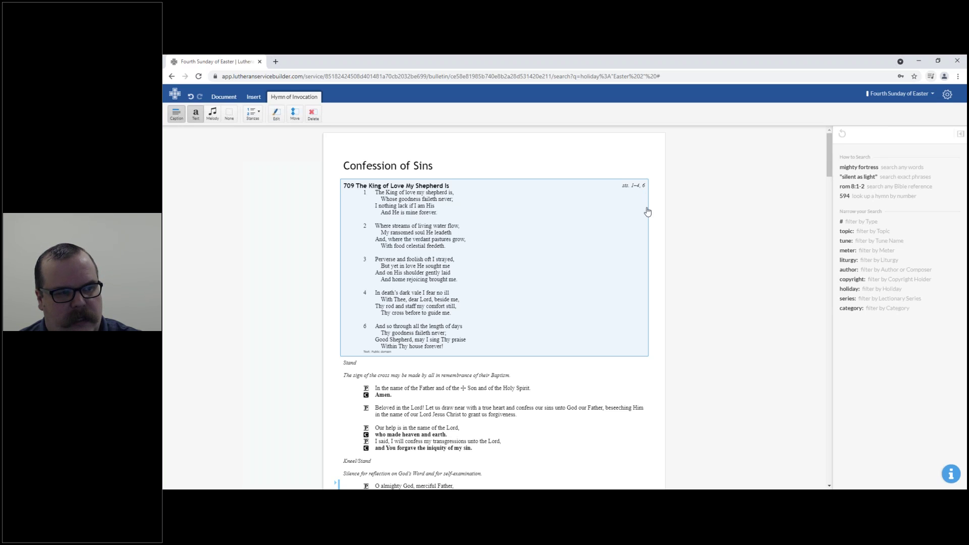
- Try the hymn's None display mode, then set it to Melody with all stanzas included
{"action": "left_click", "coordinate": [230, 117]}
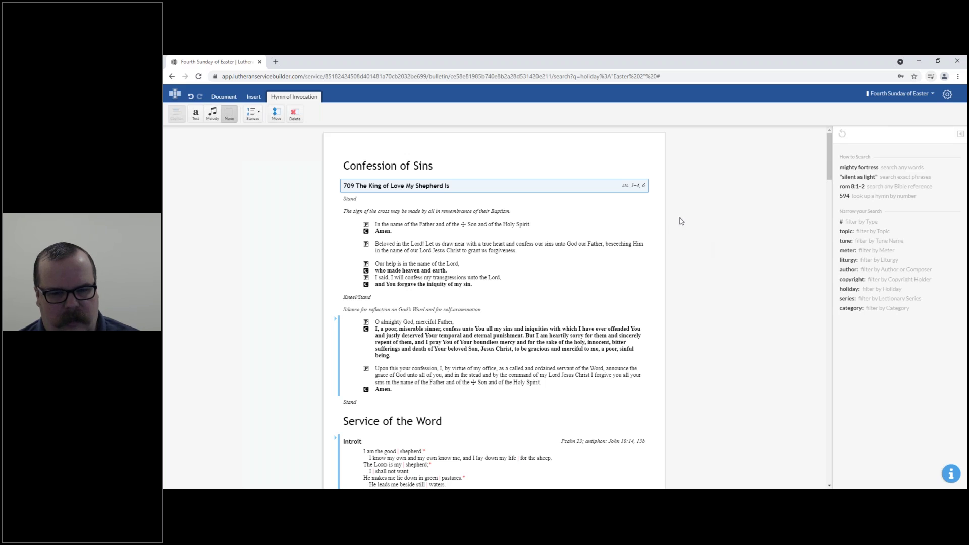
{"action": "left_click", "coordinate": [213, 114]}
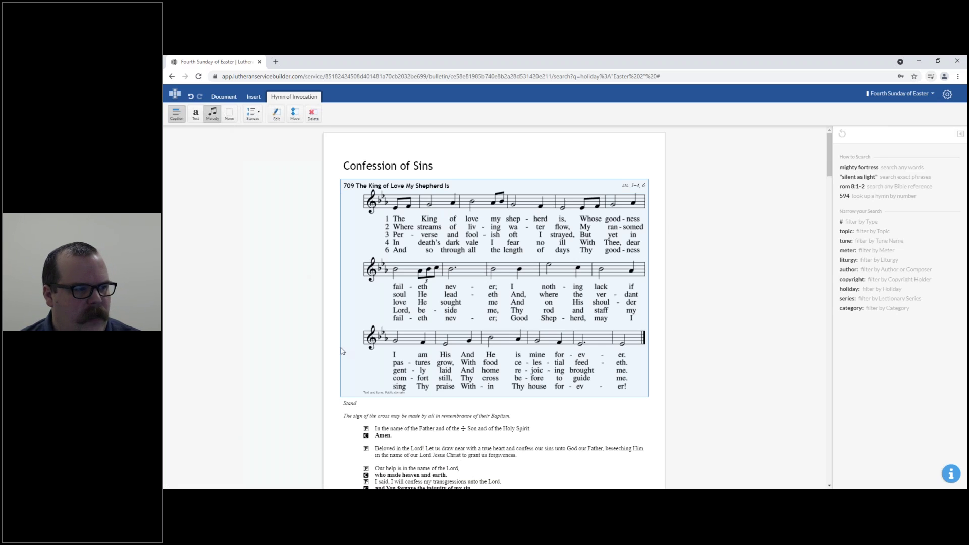
{"action": "left_click", "coordinate": [253, 114]}
{"action": "left_click", "coordinate": [261, 197]}
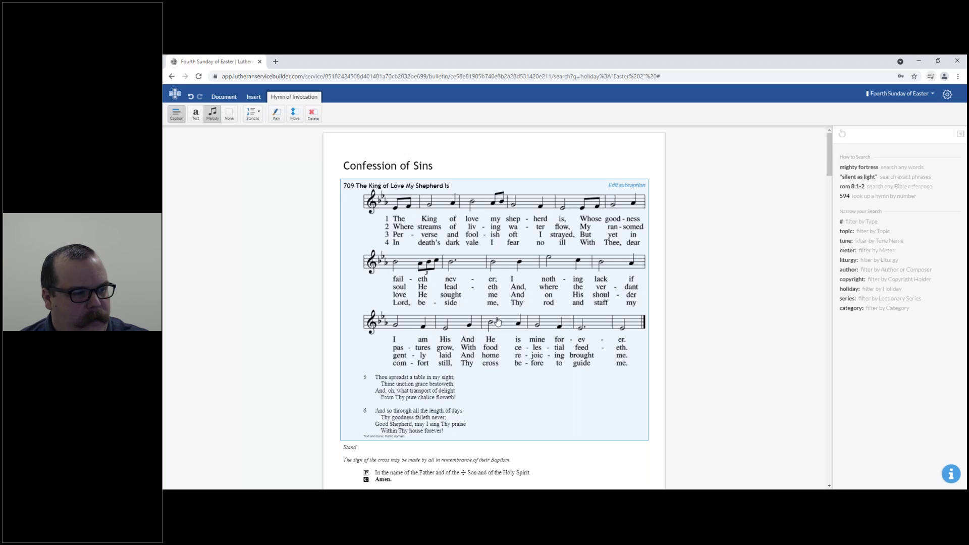
- Exclude stanza 5 from the melody version of the hymn, then include it again
{"action": "left_click", "coordinate": [252, 113]}
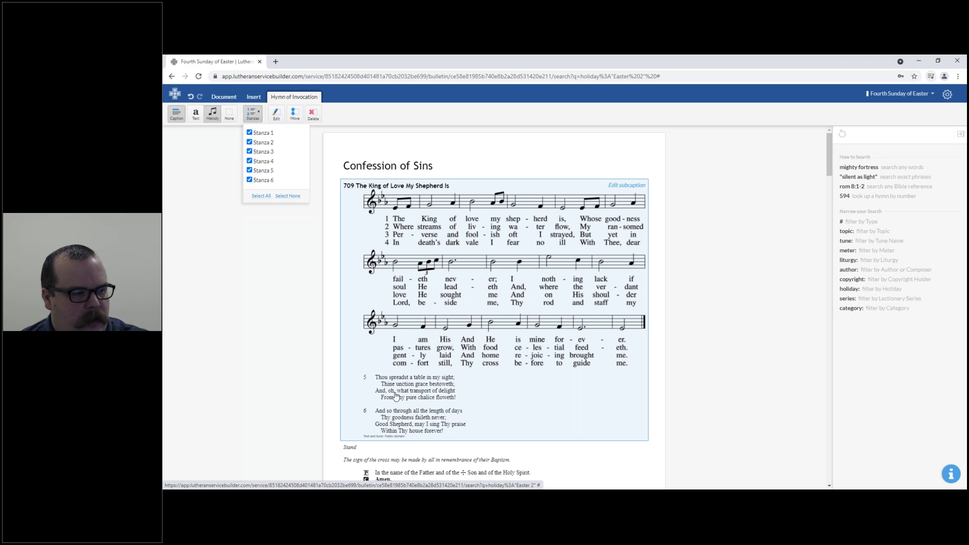
{"action": "left_click", "coordinate": [250, 170]}
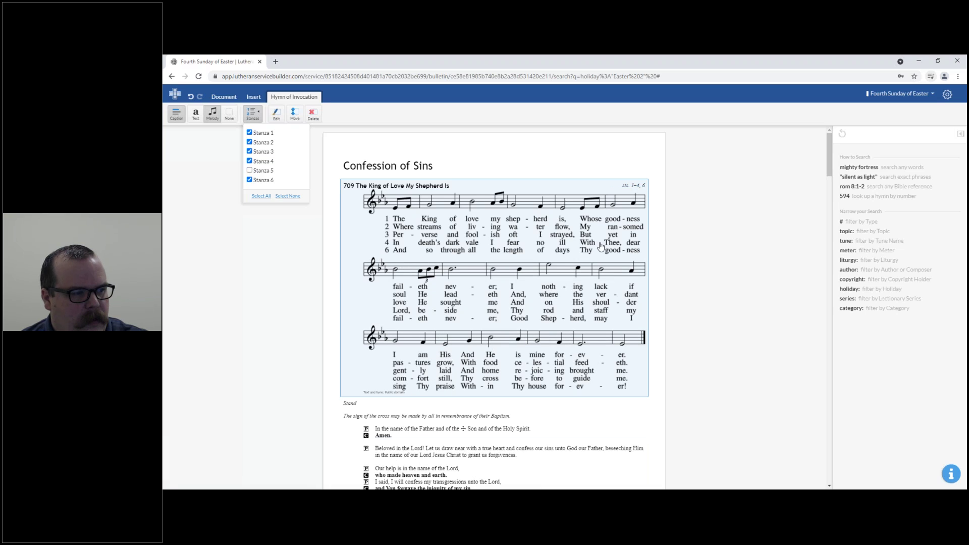
{"action": "left_click", "coordinate": [263, 291]}
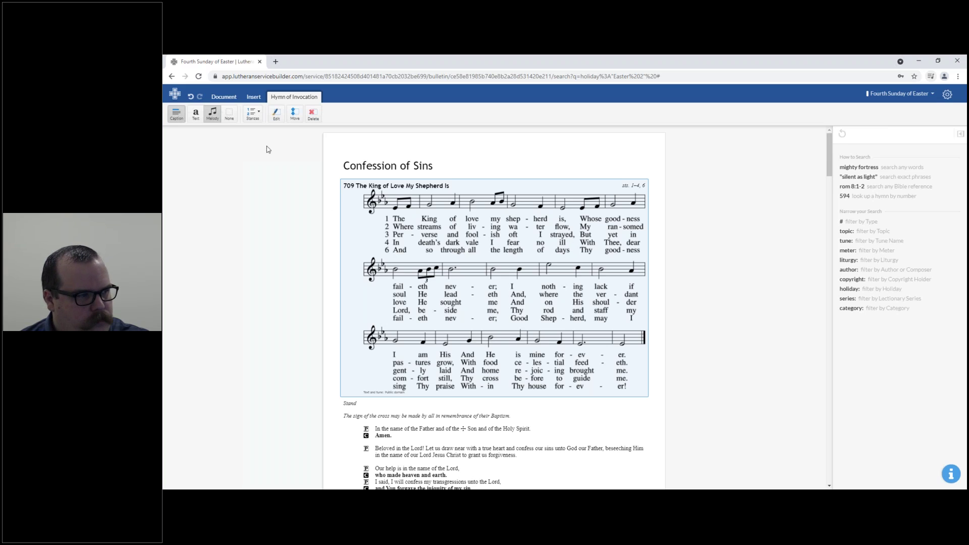
{"action": "left_click", "coordinate": [254, 121]}
{"action": "left_click", "coordinate": [261, 172]}
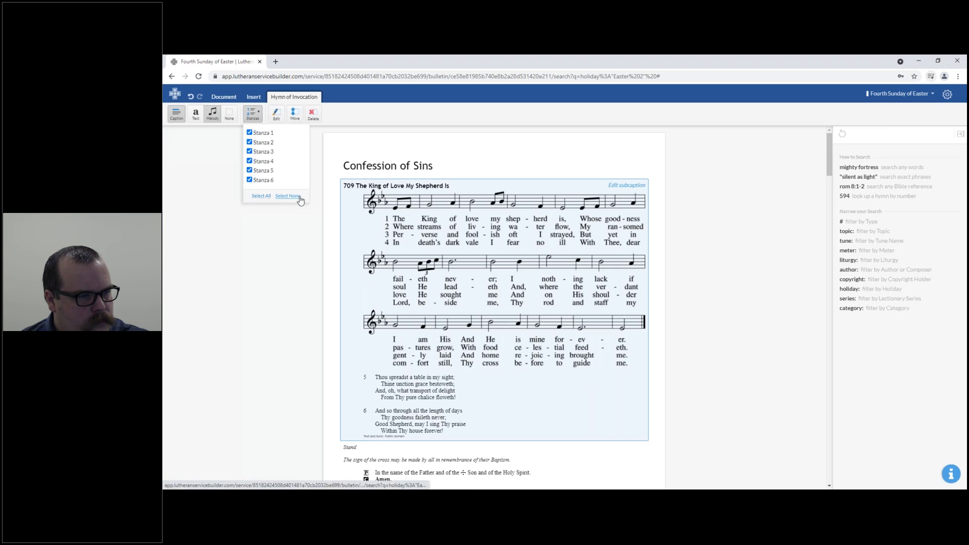
{"action": "left_click", "coordinate": [444, 120]}
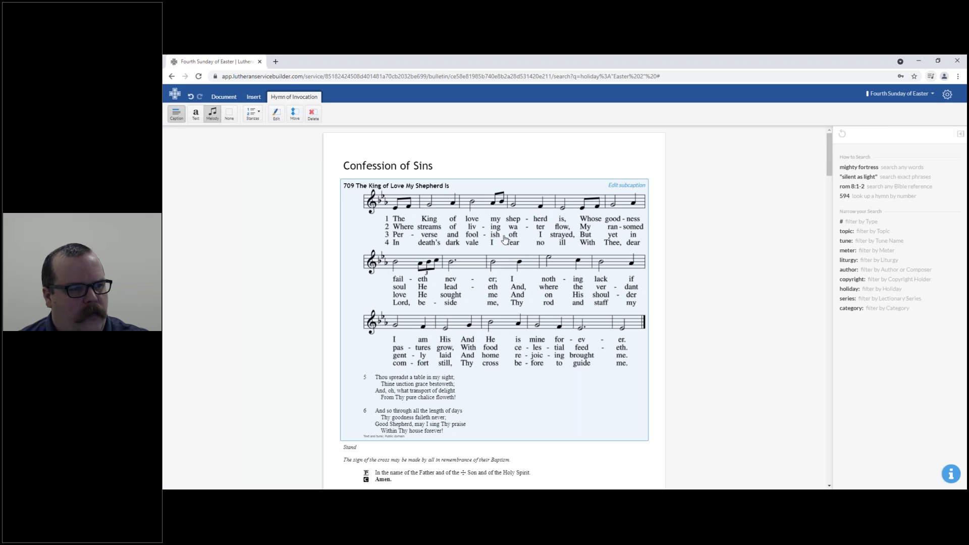
- Set the hymn's subcaption to "Men:1,3,5 | Women 2,4,6"
{"action": "left_click", "coordinate": [627, 187]}
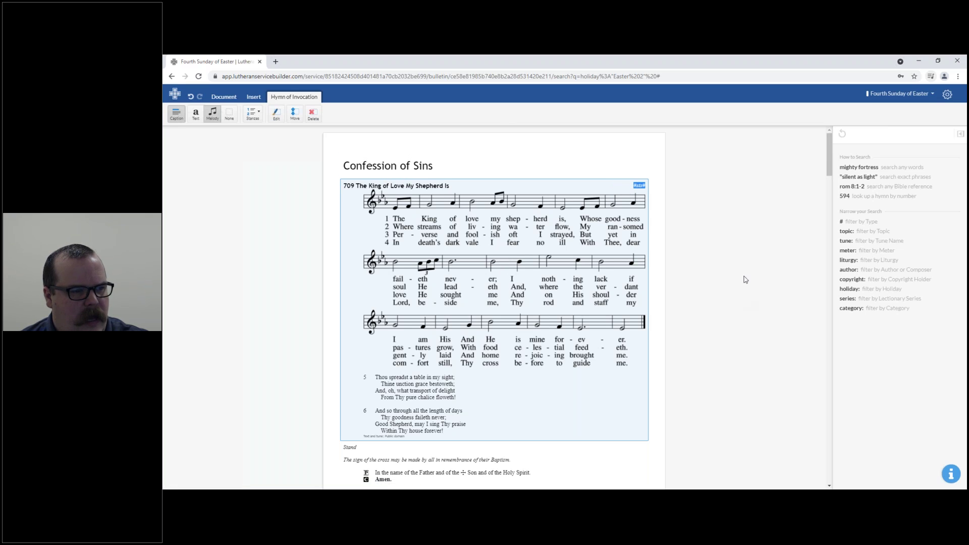
{"action": "left_click", "coordinate": [636, 185]}
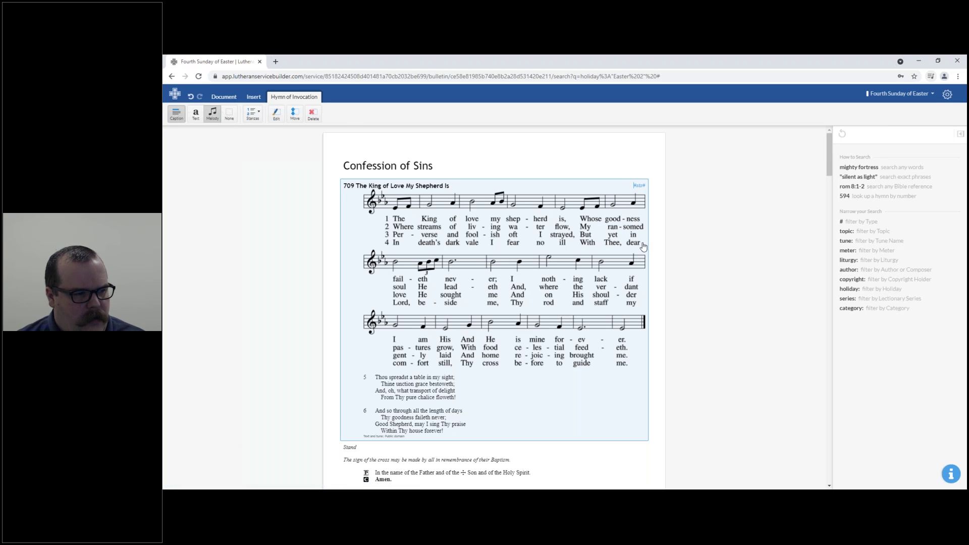
{"action": "type", "text": "Men:L"}
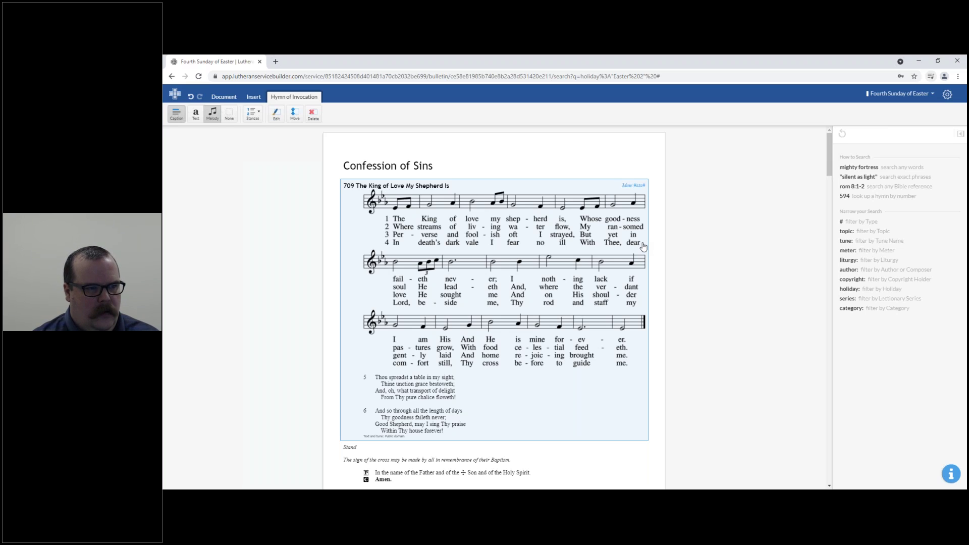
{"action": "type", "text": ",3,"}
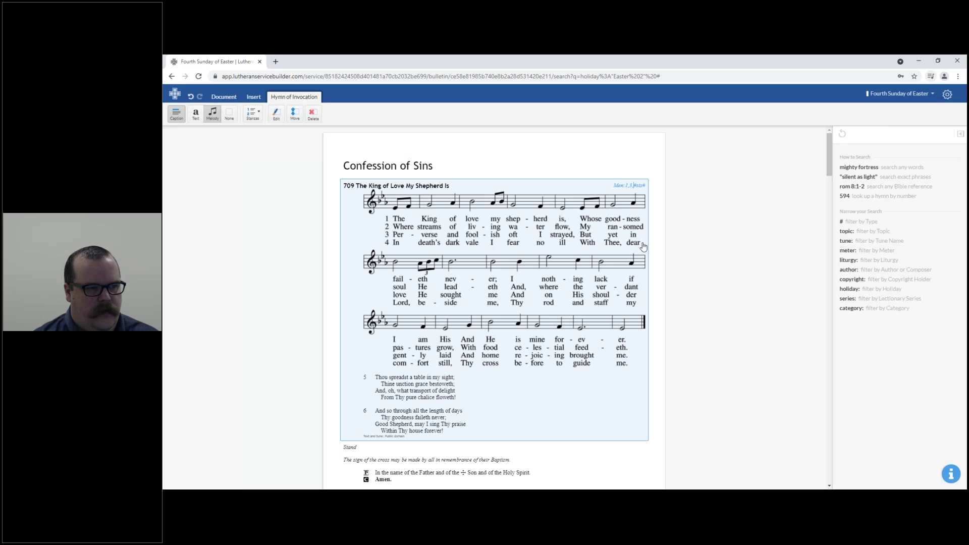
{"action": "type", "text": "5"}
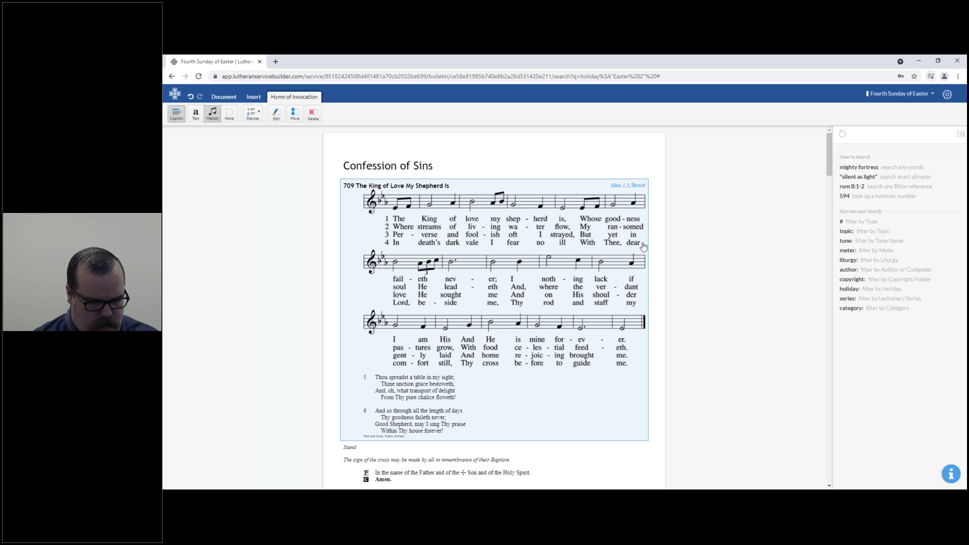
{"action": "type", "text": " | Wiom"}
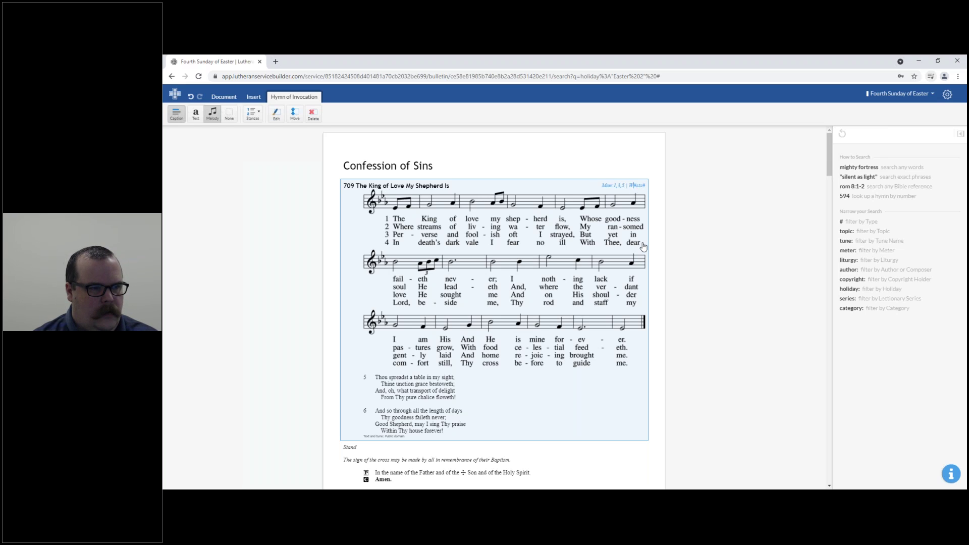
{"action": "key", "text": "BackSpace"}
{"action": "key", "text": "BackSpace"}
{"action": "type", "text": "omen"}
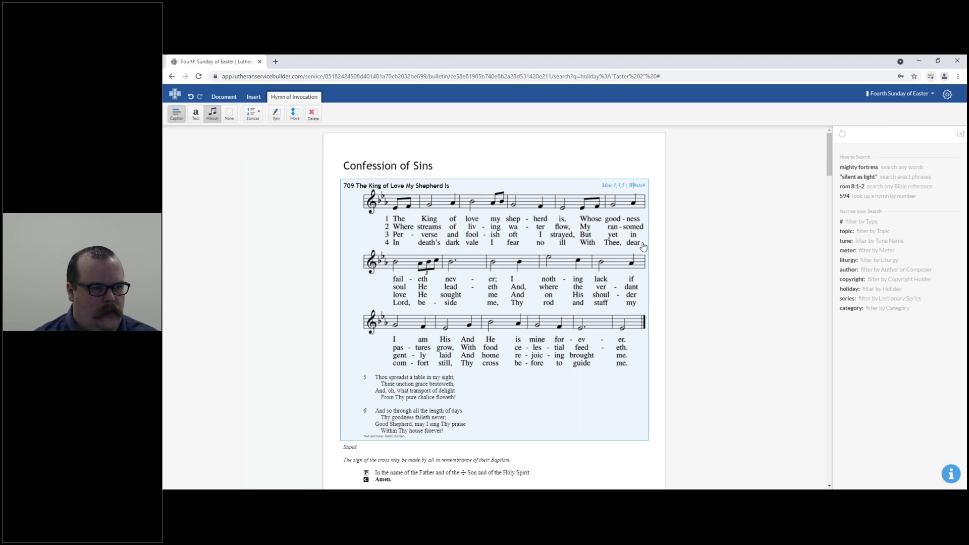
{"action": "type", "text": " 2,4,6"}
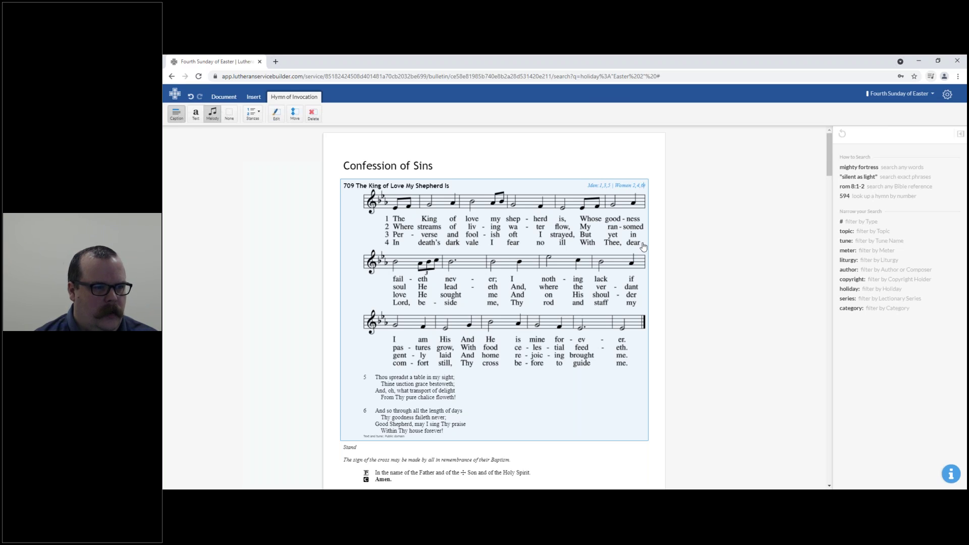
{"action": "key", "text": "Return"}
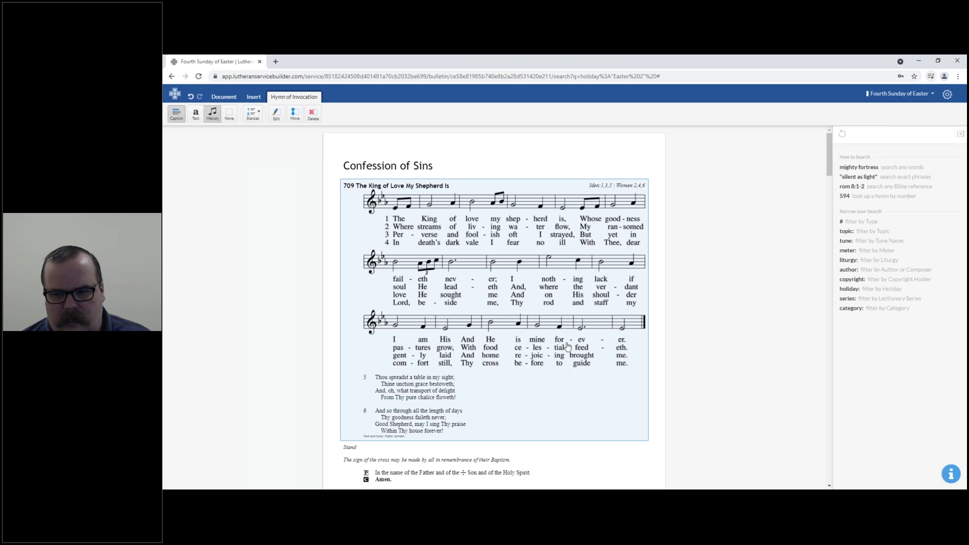
- Append "LSB 709" to the hymn's subcaption and change its caption to "Hymn of Invocation"
{"action": "left_click", "coordinate": [613, 189]}
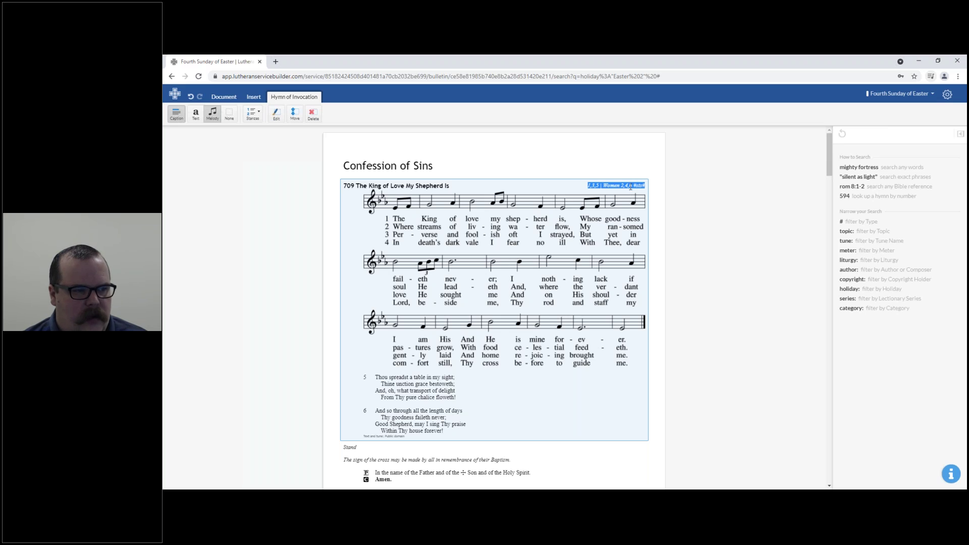
{"action": "left_click", "coordinate": [708, 224]}
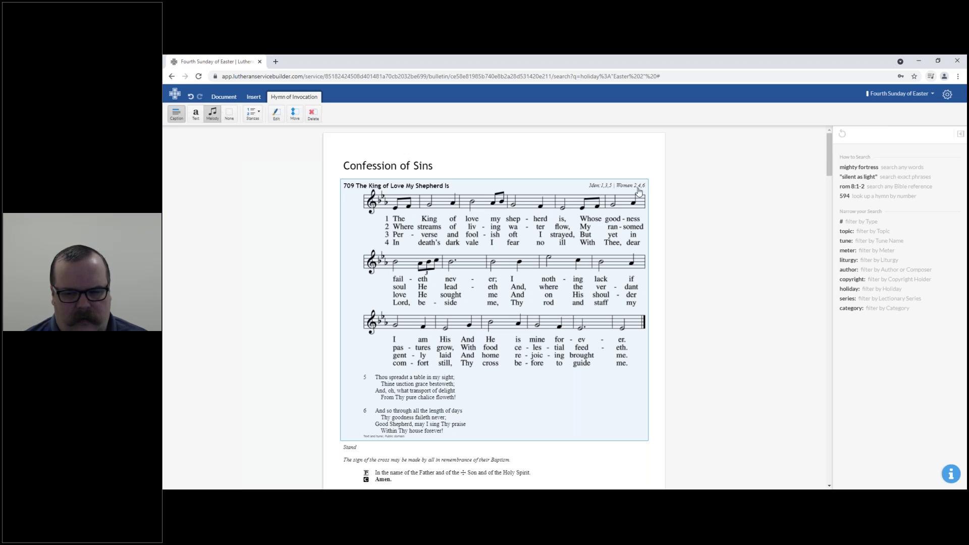
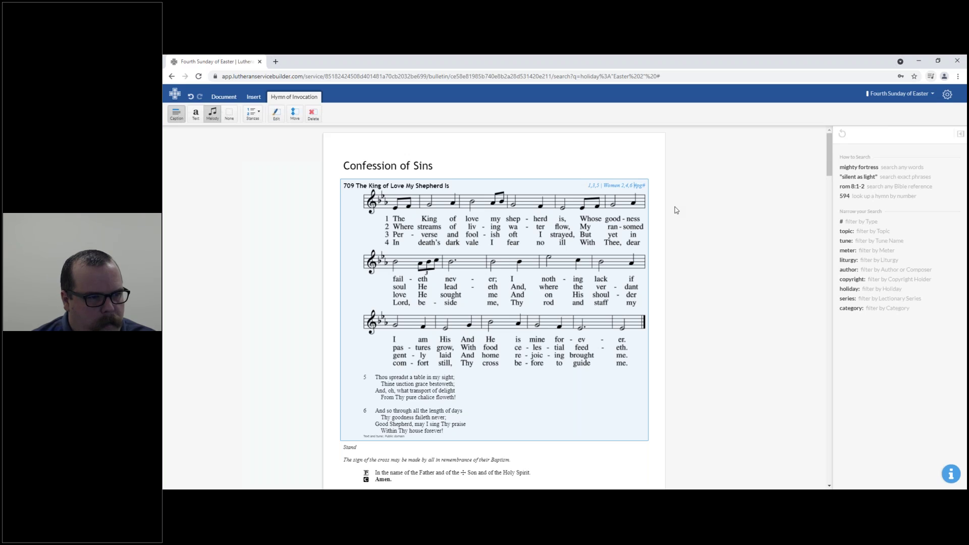
{"action": "key", "text": "shift+Home"}
{"action": "left_click", "coordinate": [677, 210]}
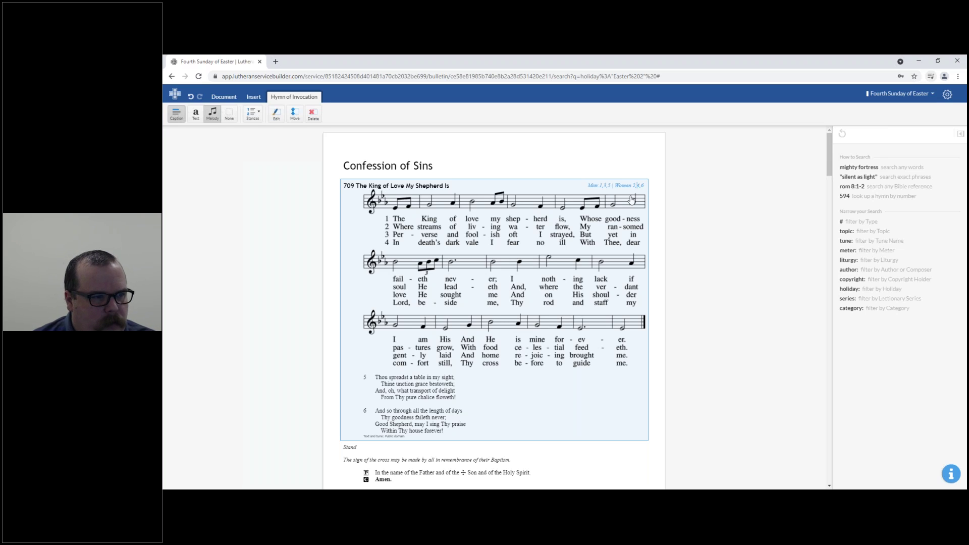
{"action": "left_click", "coordinate": [713, 269]}
{"action": "left_click", "coordinate": [644, 187]}
{"action": "left_click", "coordinate": [719, 268]}
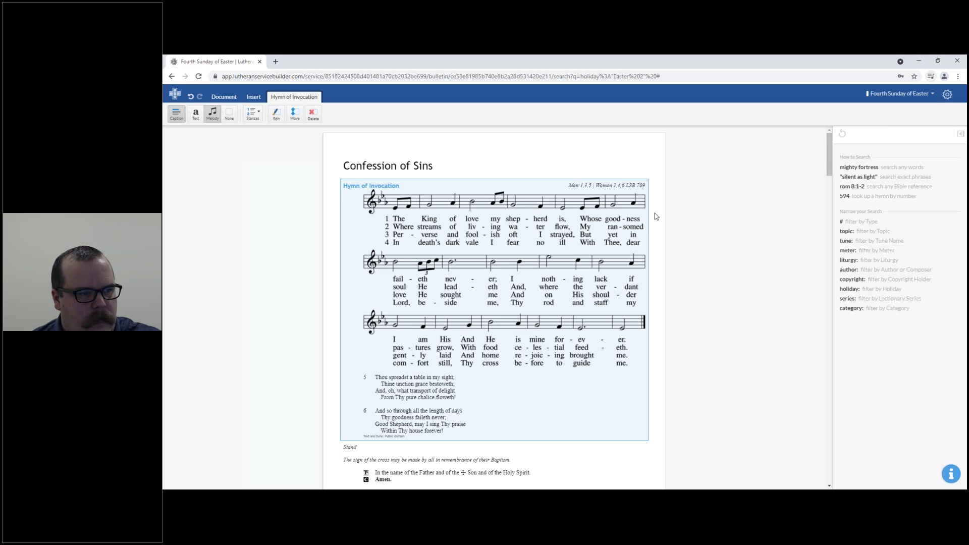
- Replace the hymn's subcaption with "709 The King of Love My Shepherd Is", keeping the caption as it is
{"action": "left_click_drag", "start_coordinate": [645, 185], "coordinate": [588, 186]}
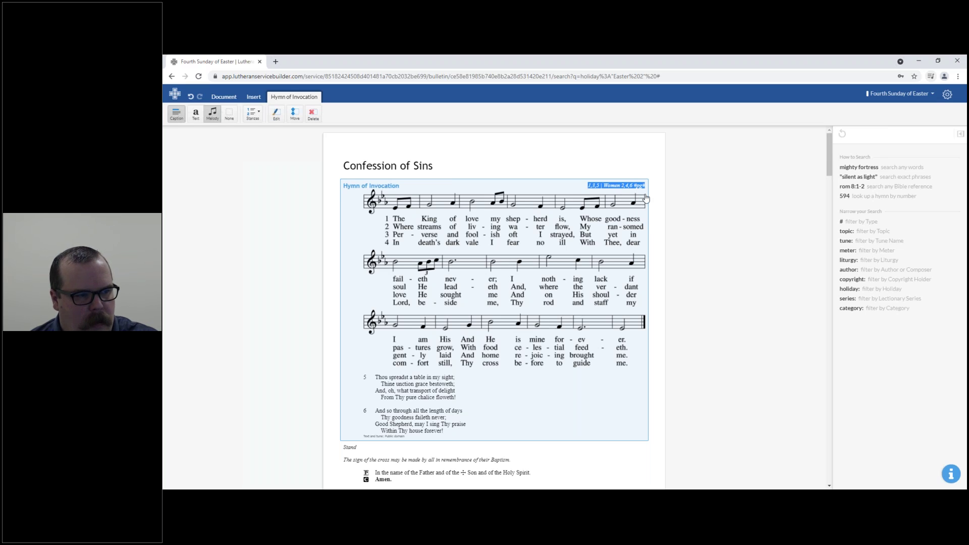
{"action": "key", "text": "BackSpace"}
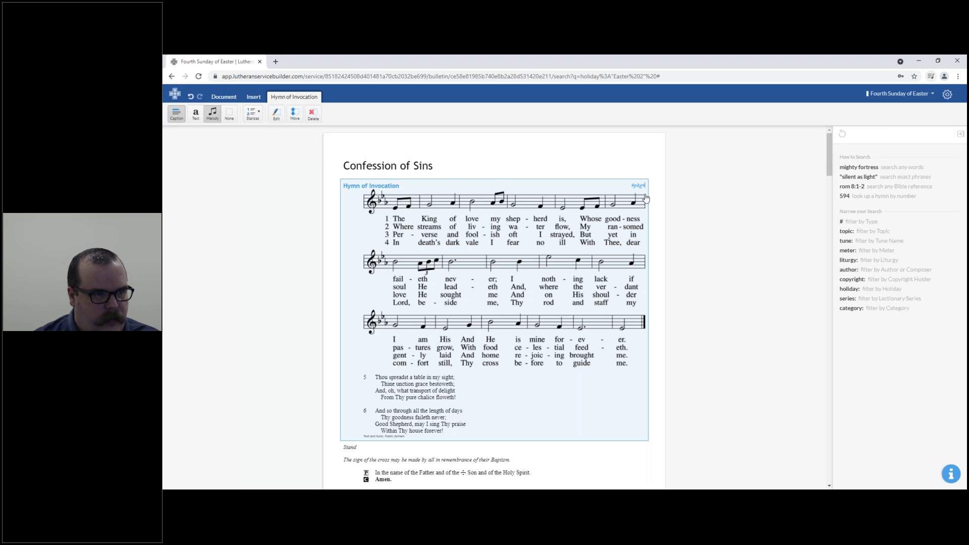
{"action": "left_click", "coordinate": [646, 199]}
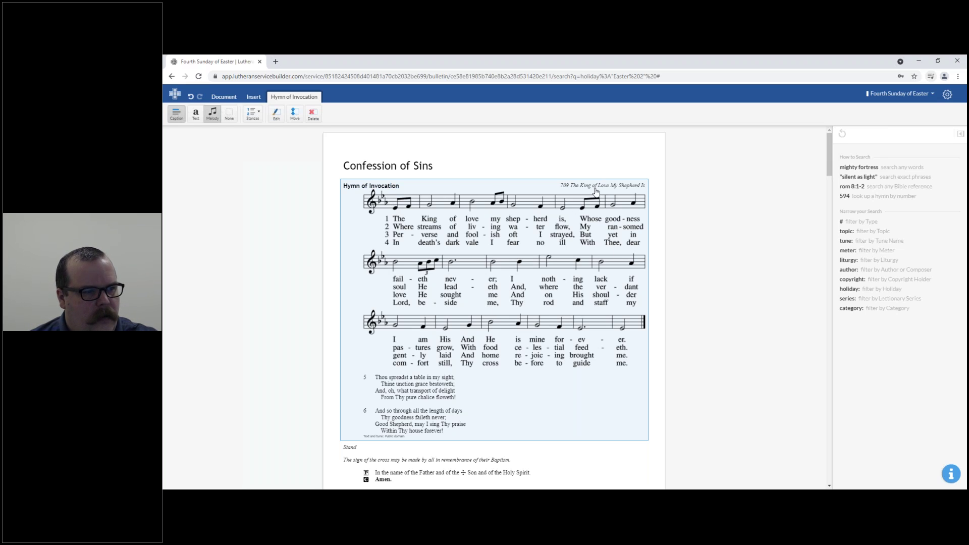
{"action": "triple_click", "coordinate": [391, 190]}
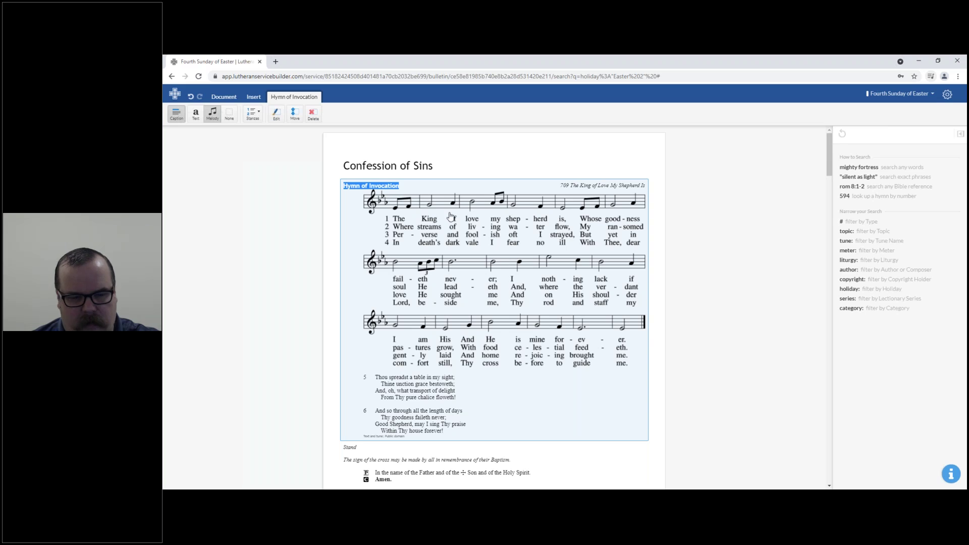
{"action": "left_click", "coordinate": [712, 254]}
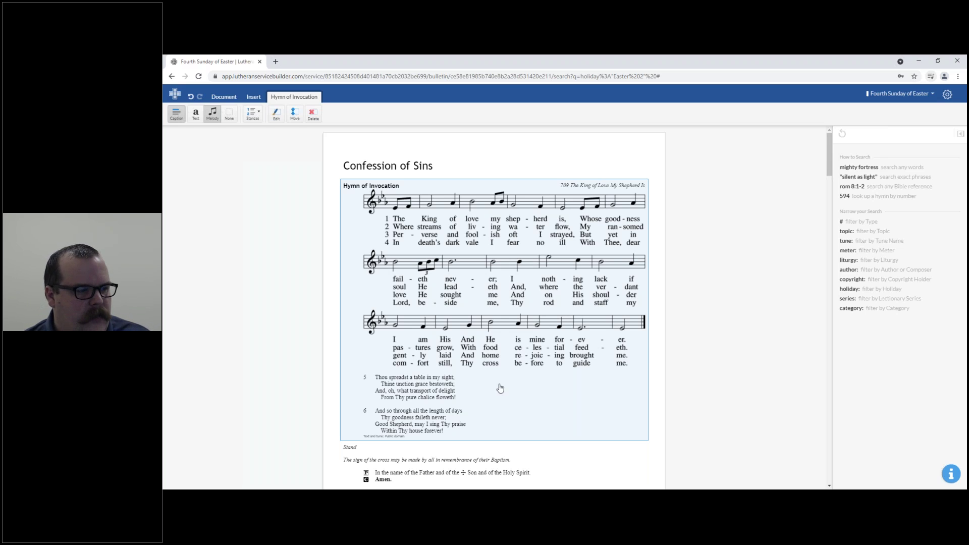
- Try adding "12345" to the sign-of-the-cross rubric, and restore its original wording ending with a period
{"action": "scroll", "coordinate": [681, 325], "scroll_direction": "down", "scroll_amount": 4}
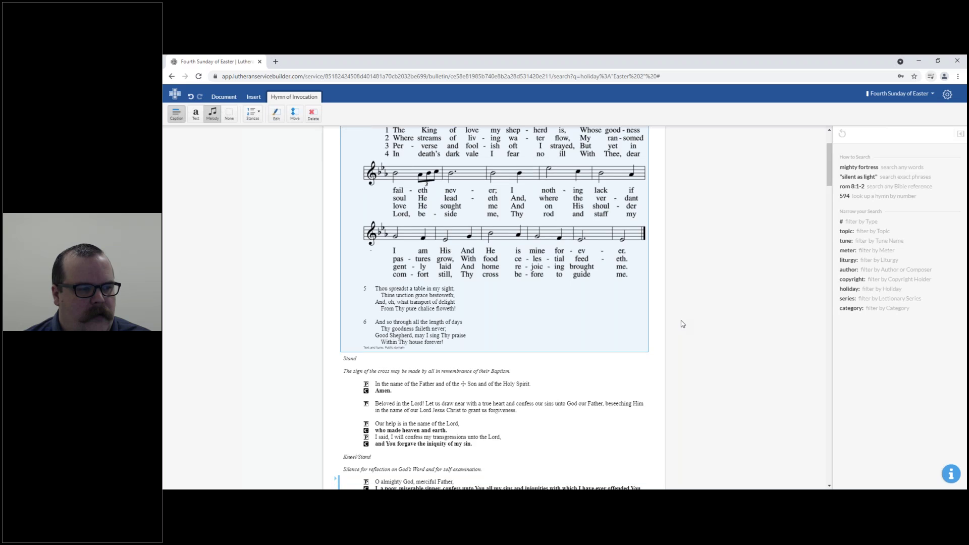
{"action": "left_click", "coordinate": [428, 297]}
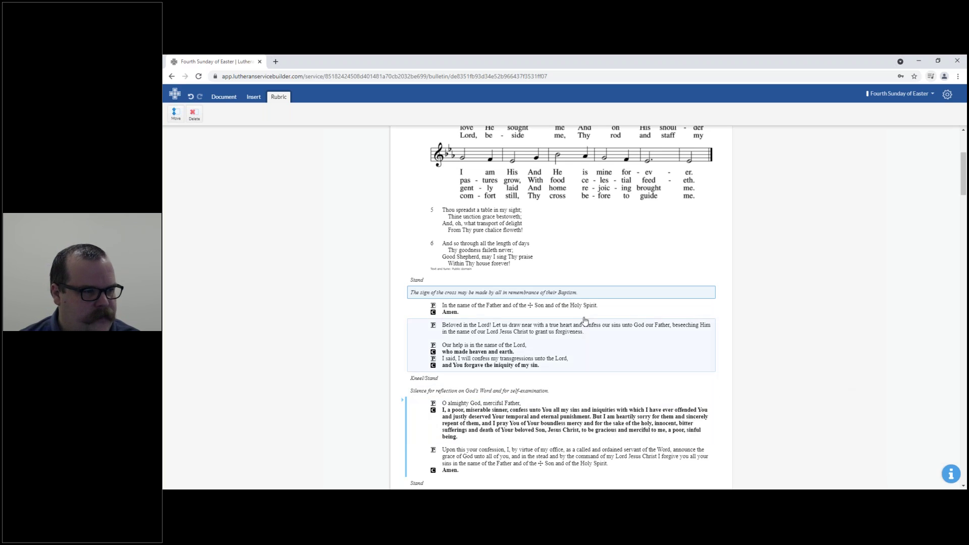
{"action": "left_click_drag", "start_coordinate": [412, 293], "coordinate": [729, 365]}
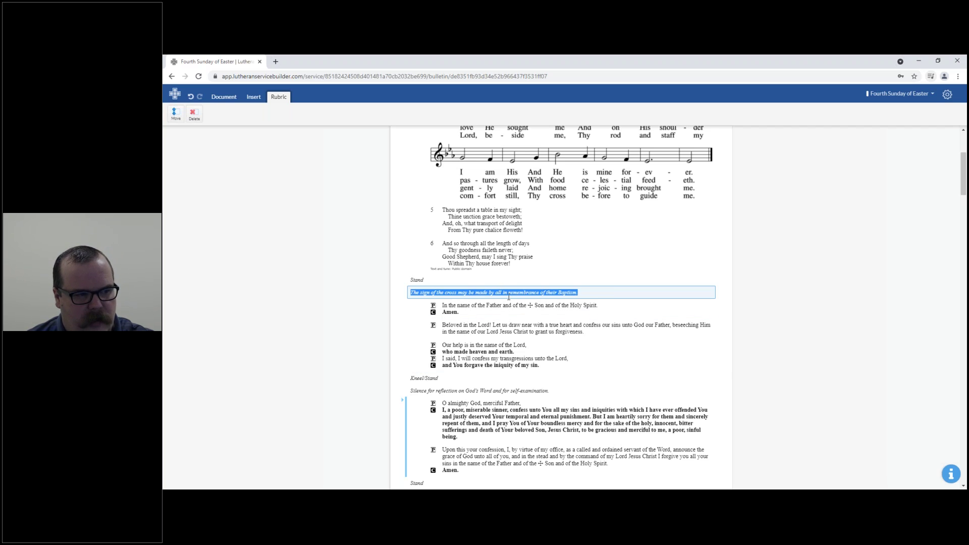
{"action": "left_click", "coordinate": [599, 292]}
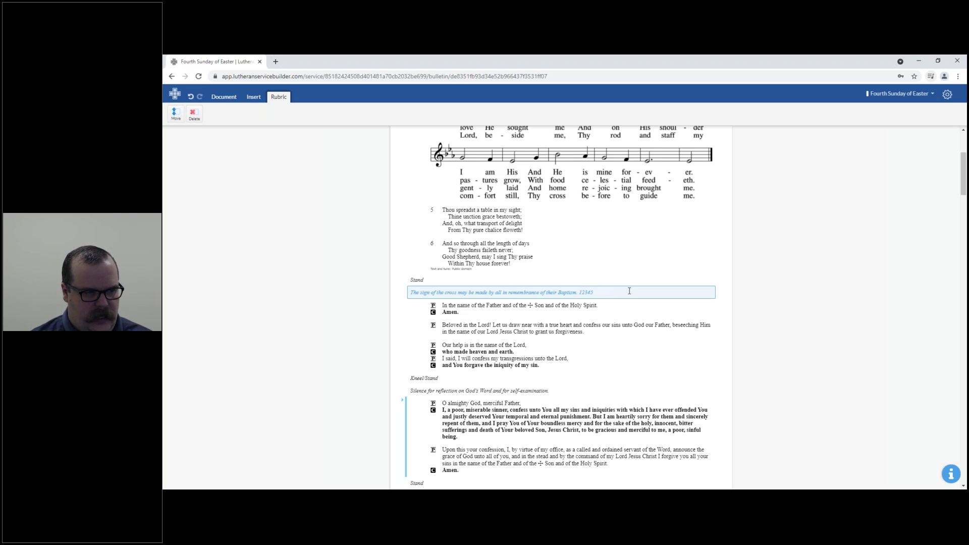
{"action": "key", "text": "BackSpace"}
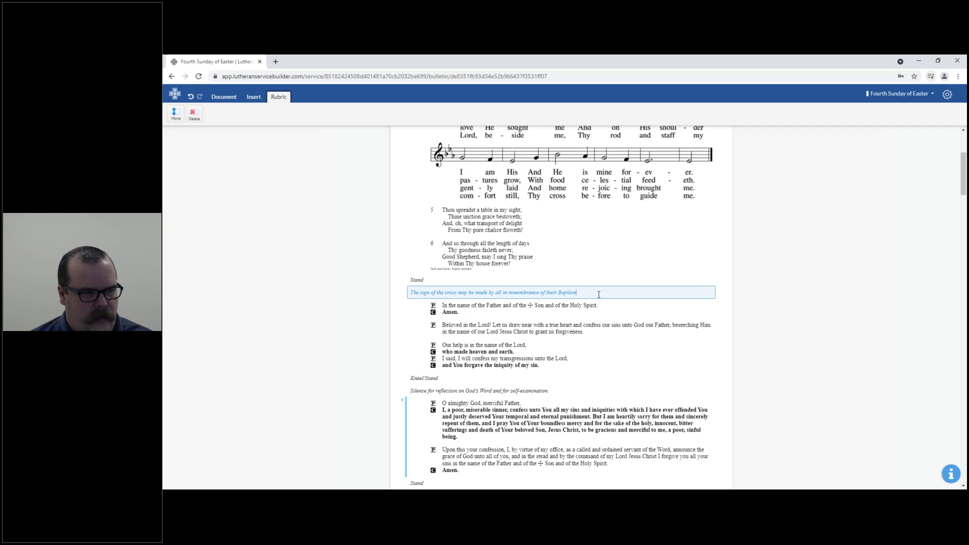
{"action": "type", "text": "."}
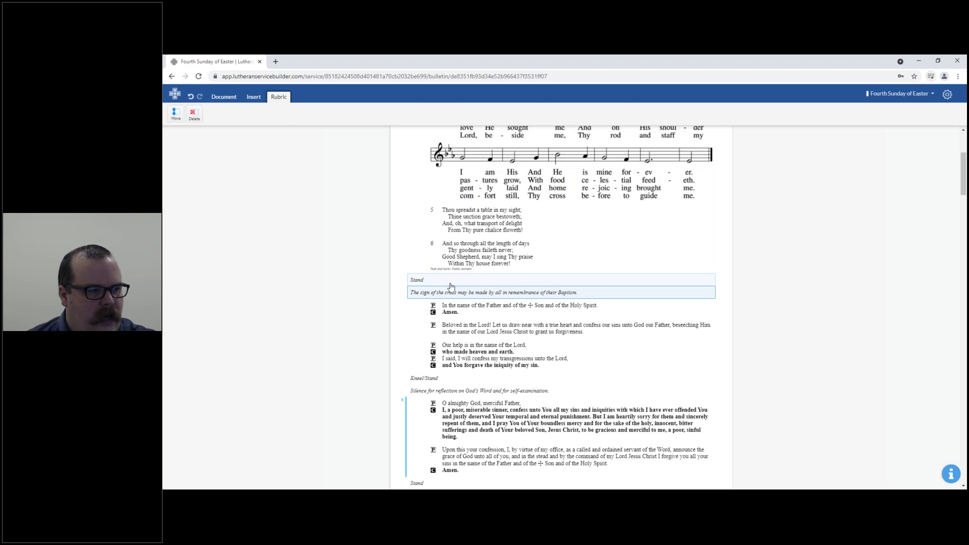
- Show the captions of the Invocation and the Exhortation in the Confession of Sins section
{"action": "left_click", "coordinate": [485, 317]}
{"action": "left_click", "coordinate": [474, 314]}
{"action": "left_click", "coordinate": [540, 329]}
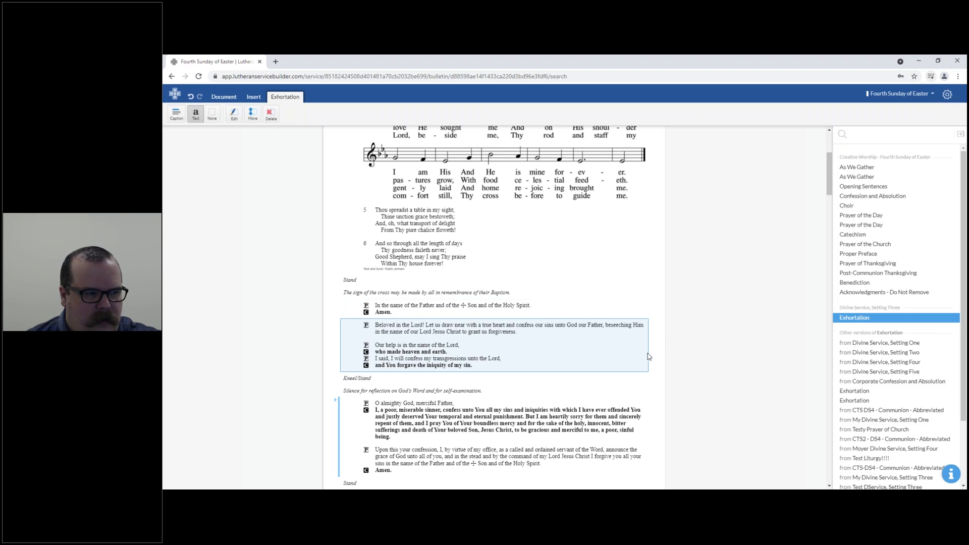
{"action": "left_click", "coordinate": [431, 315]}
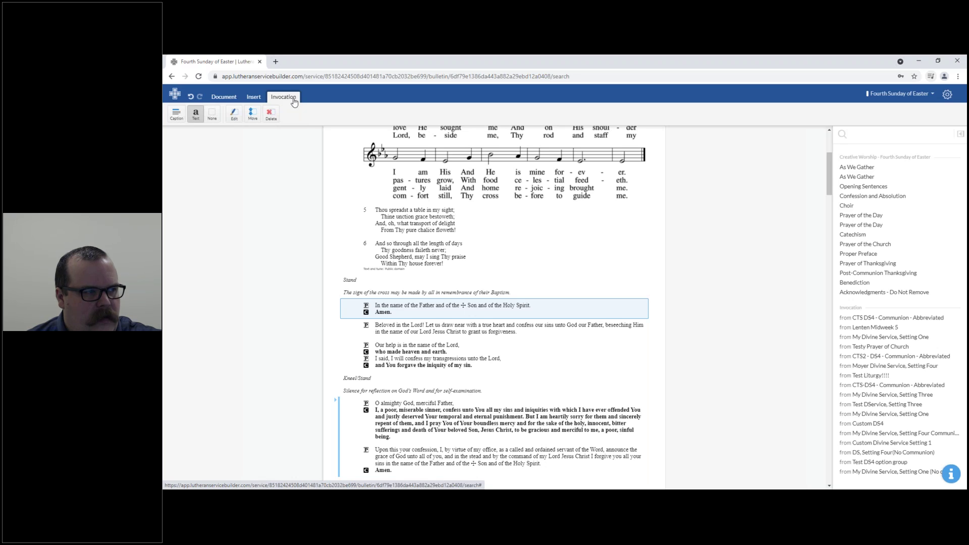
{"action": "left_click", "coordinate": [176, 114]}
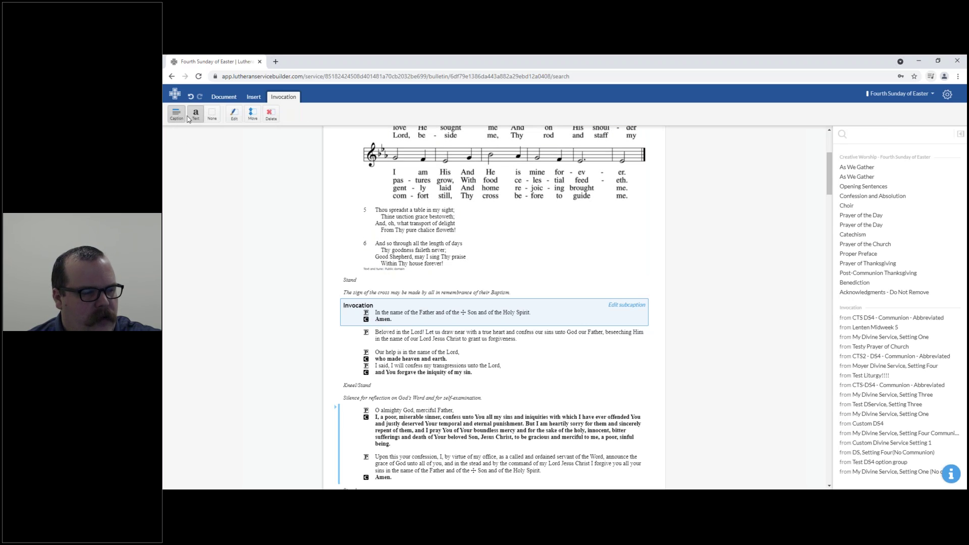
{"action": "left_click", "coordinate": [389, 349]}
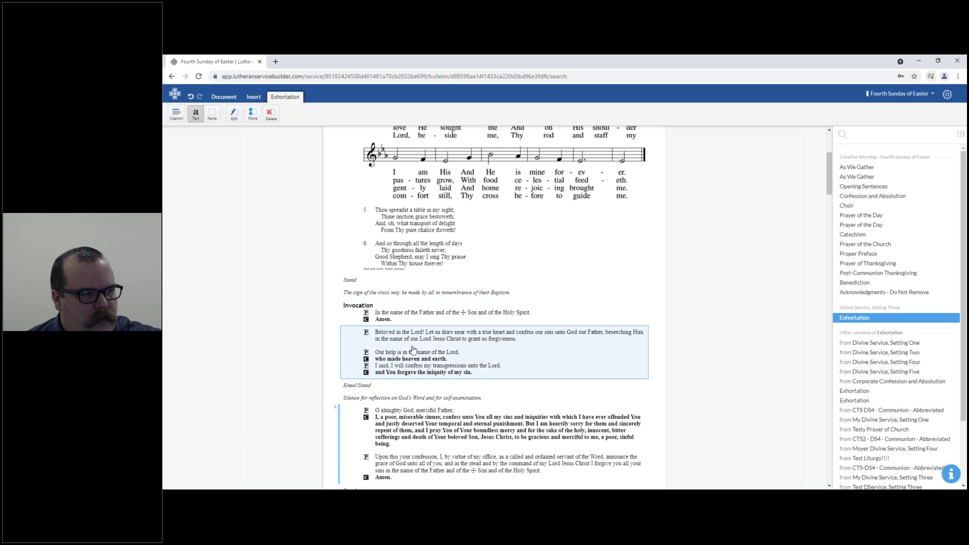
{"action": "left_click", "coordinate": [178, 118]}
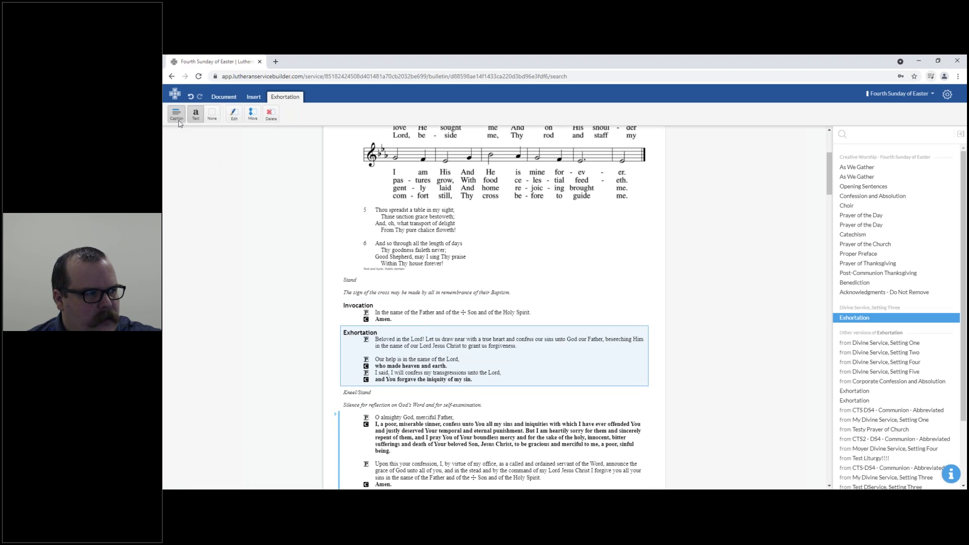
- Try the Divine Service Setting One and Setting Two versions of the Exhortation, and return to the Setting Three version
{"action": "left_click", "coordinate": [488, 319]}
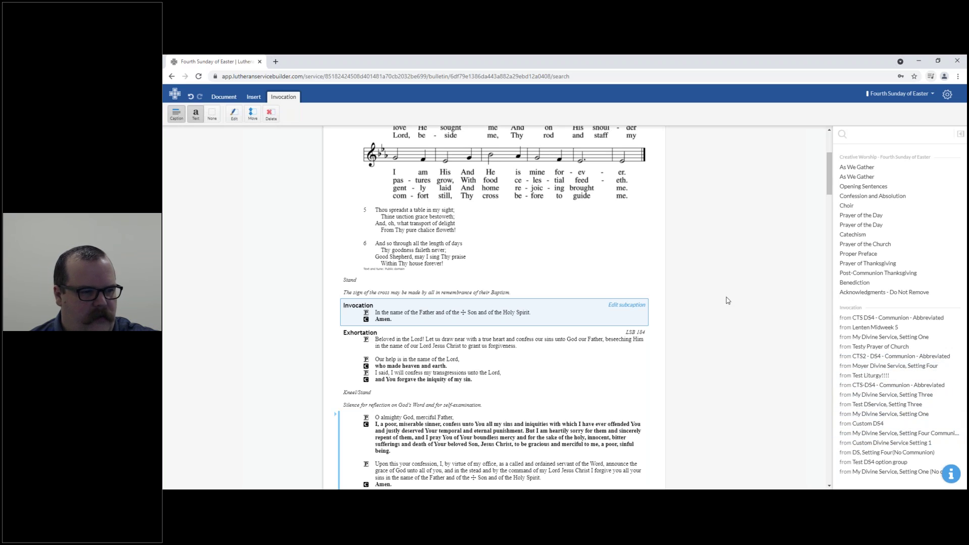
{"action": "left_click", "coordinate": [531, 383]}
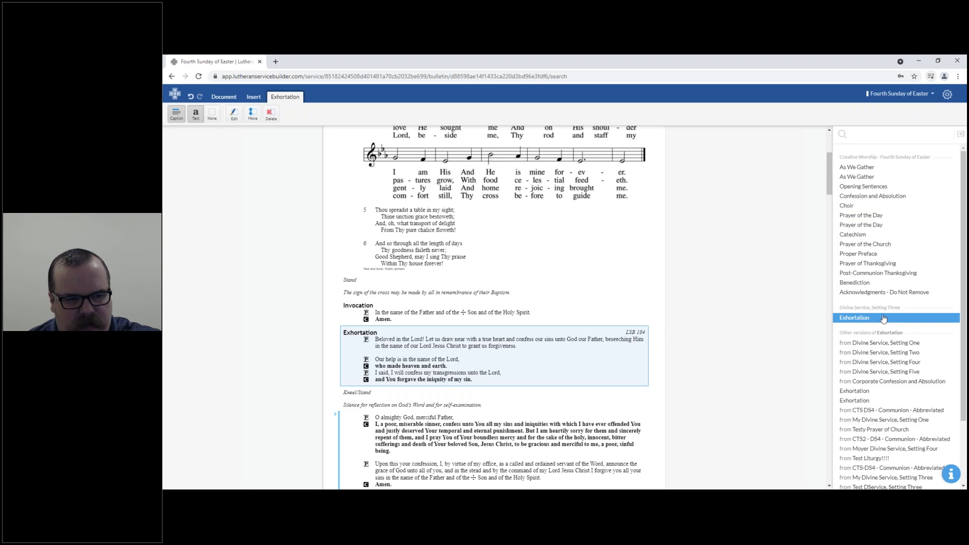
{"action": "scroll", "coordinate": [886, 313], "scroll_direction": "down", "scroll_amount": 1}
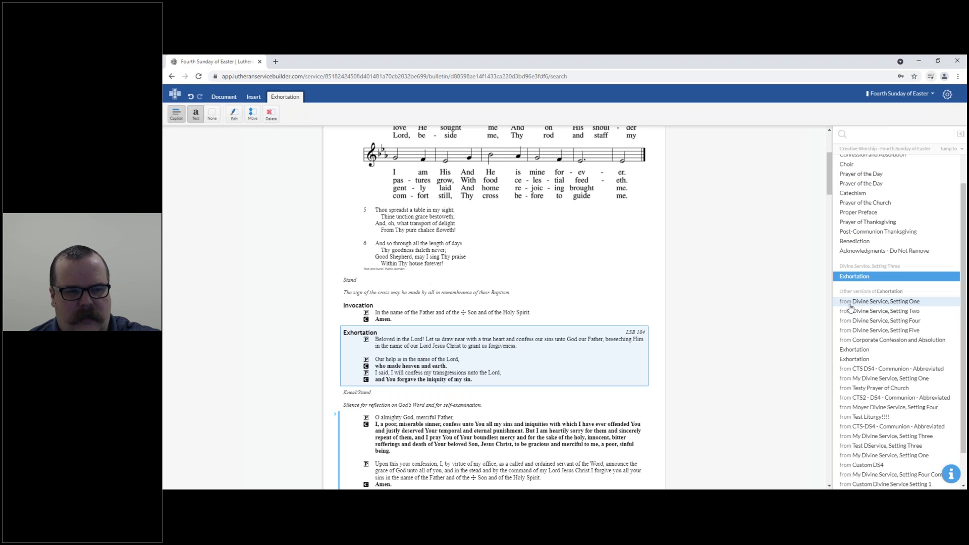
{"action": "left_click", "coordinate": [916, 306]}
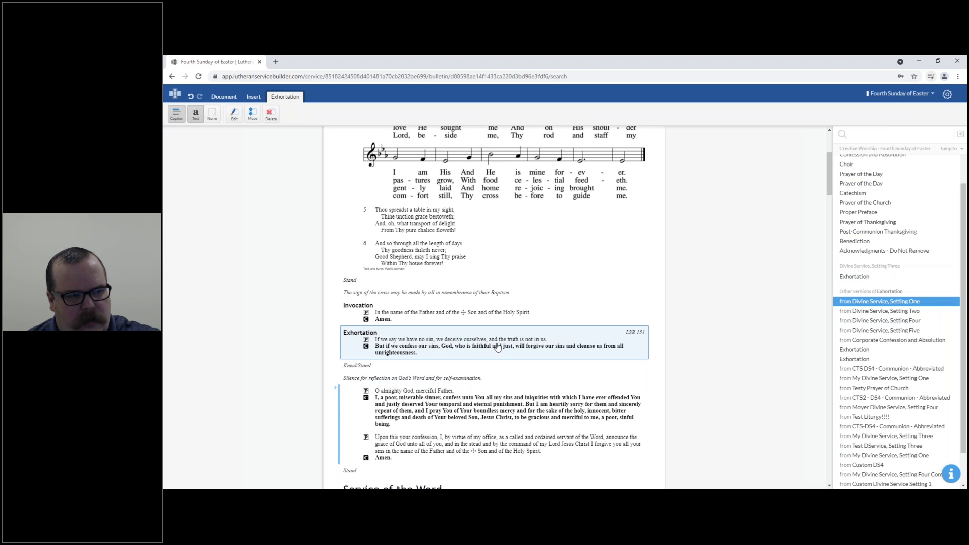
{"action": "left_click", "coordinate": [861, 311]}
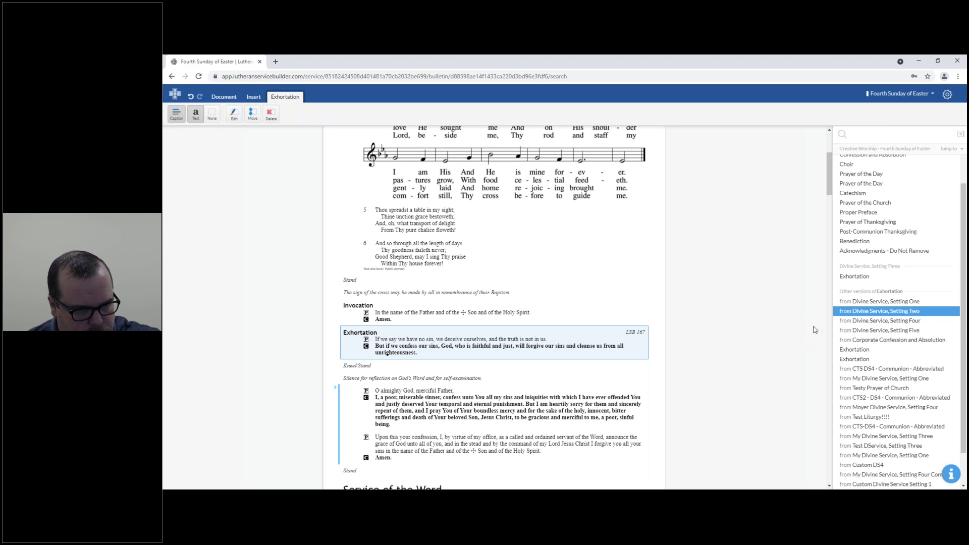
{"action": "left_click", "coordinate": [852, 278]}
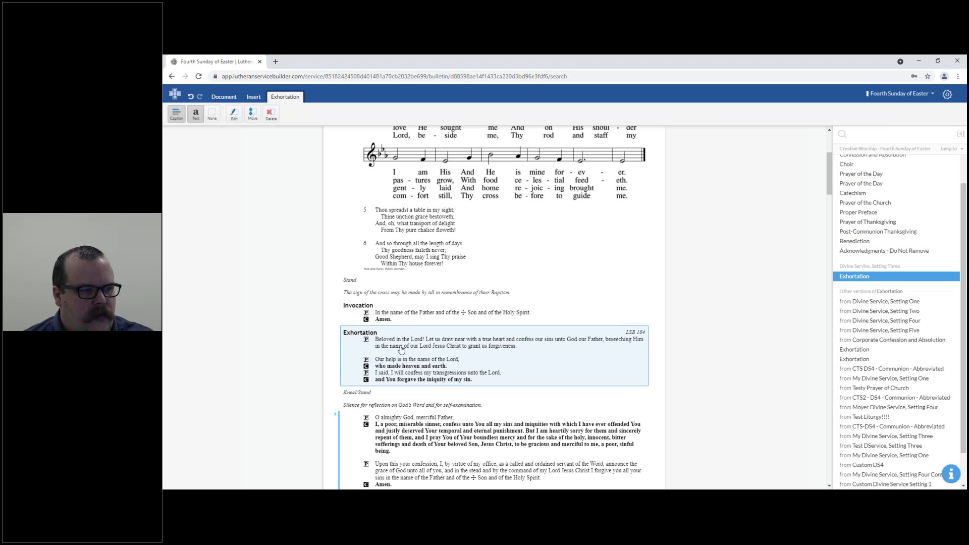
- Hide the Exhortation's caption and change the Invocation's caption to "Invocation and Exhortation"
{"action": "left_click", "coordinate": [181, 122]}
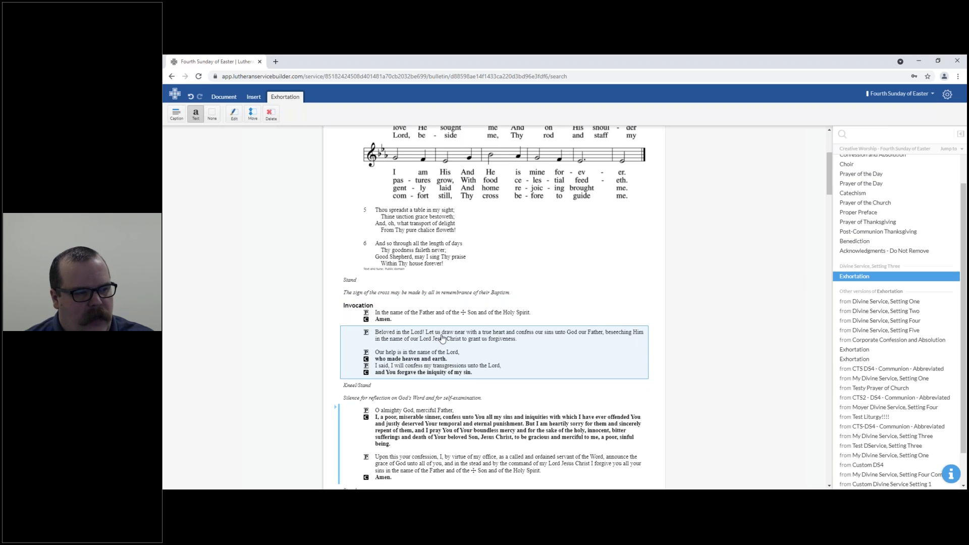
{"action": "left_click", "coordinate": [392, 320]}
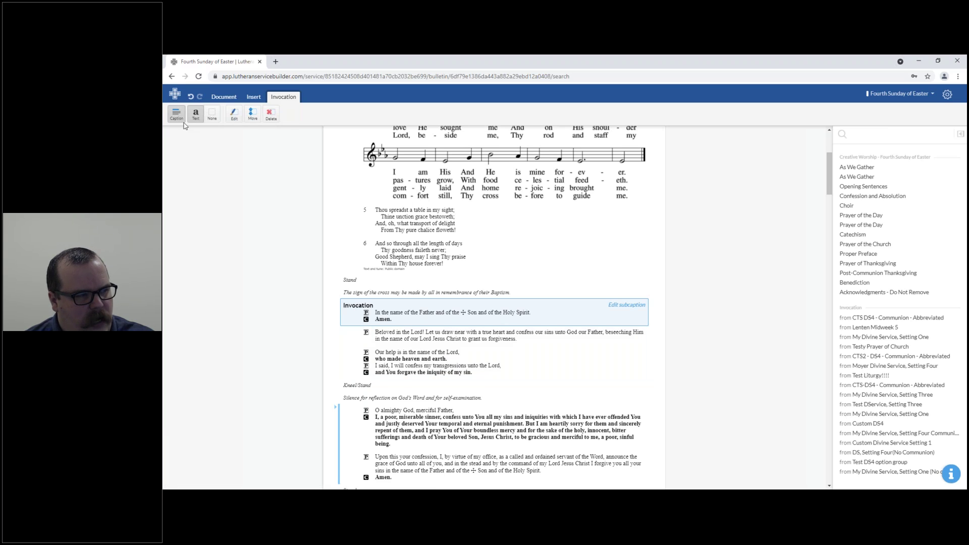
{"action": "left_click", "coordinate": [387, 306]}
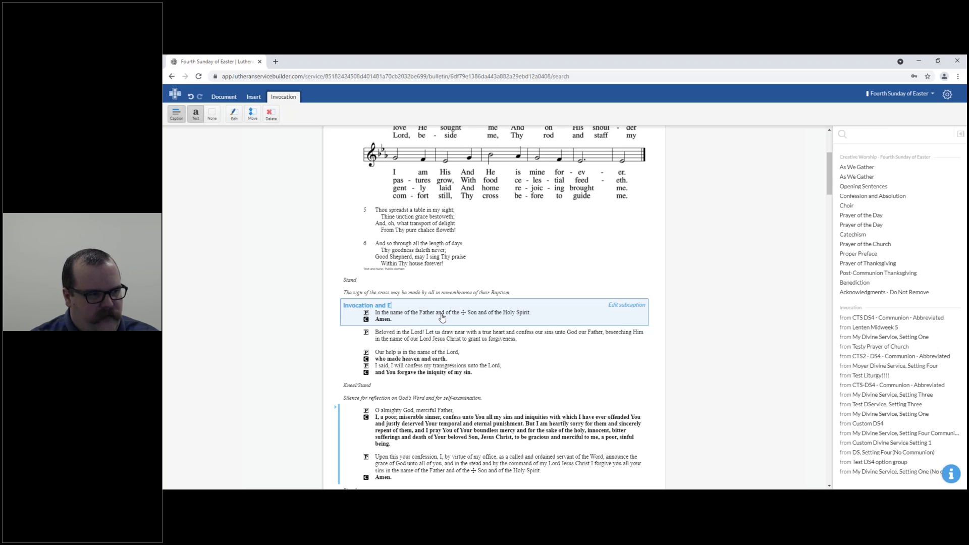
{"action": "key", "text": "Return"}
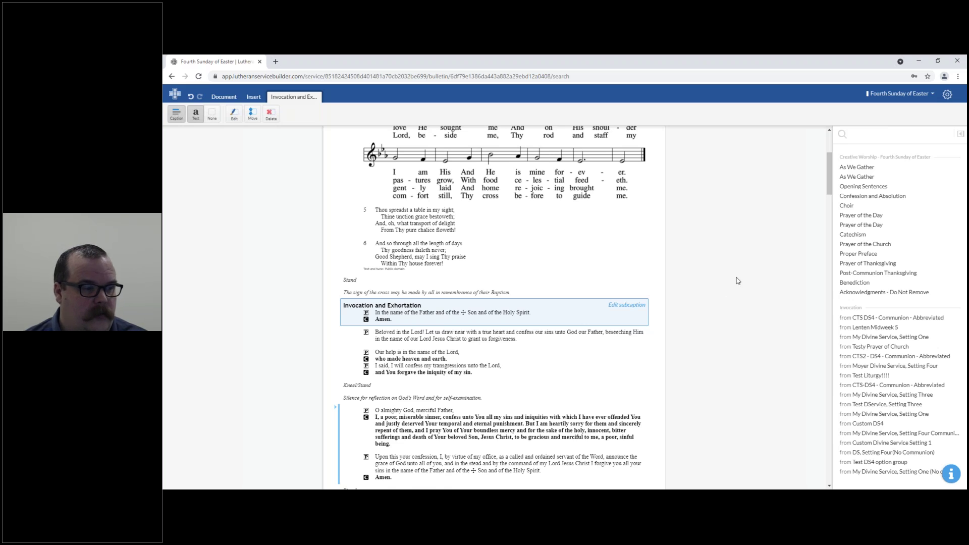
- Replace the Exhortation with the version from Divine Service, Setting One
{"action": "scroll", "coordinate": [738, 281], "scroll_direction": "down", "scroll_amount": 2}
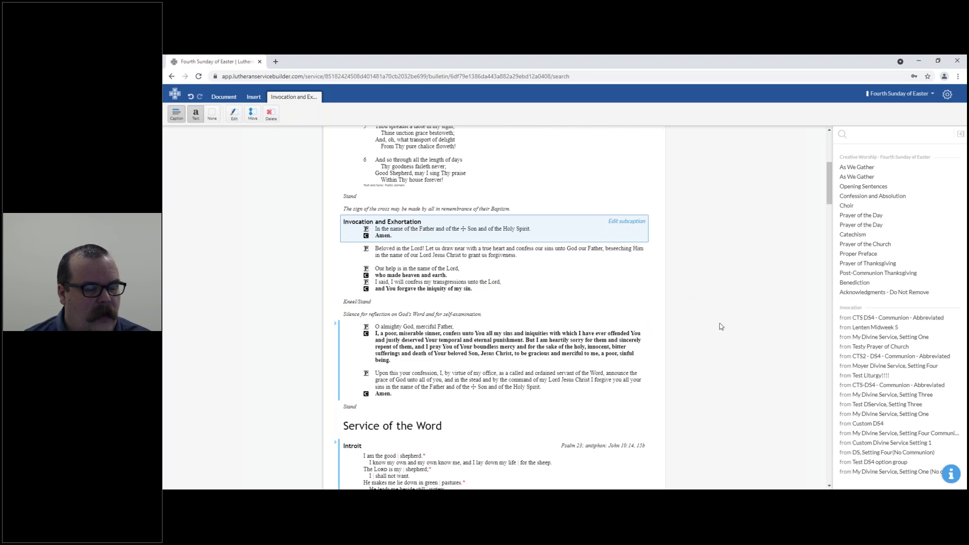
{"action": "left_click", "coordinate": [471, 269]}
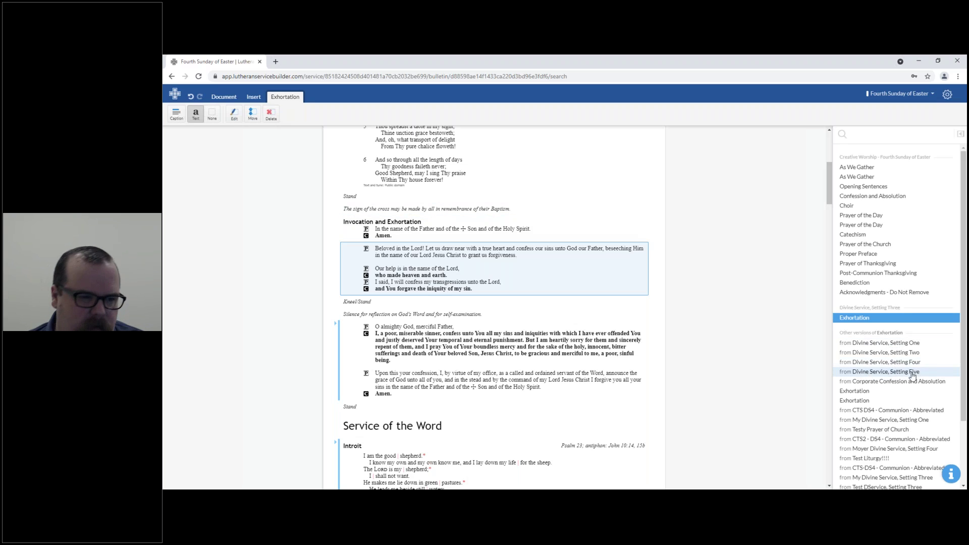
{"action": "left_click", "coordinate": [892, 344]}
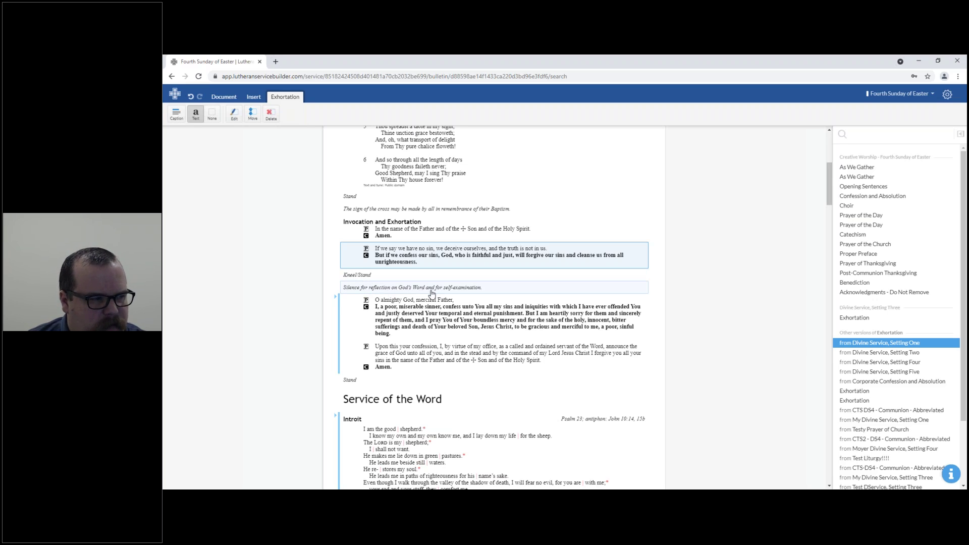
- Choose the alternative Confession of Sins beginning "Almighty God, our maker and redeemer" and show its caption
{"action": "left_click", "coordinate": [440, 321]}
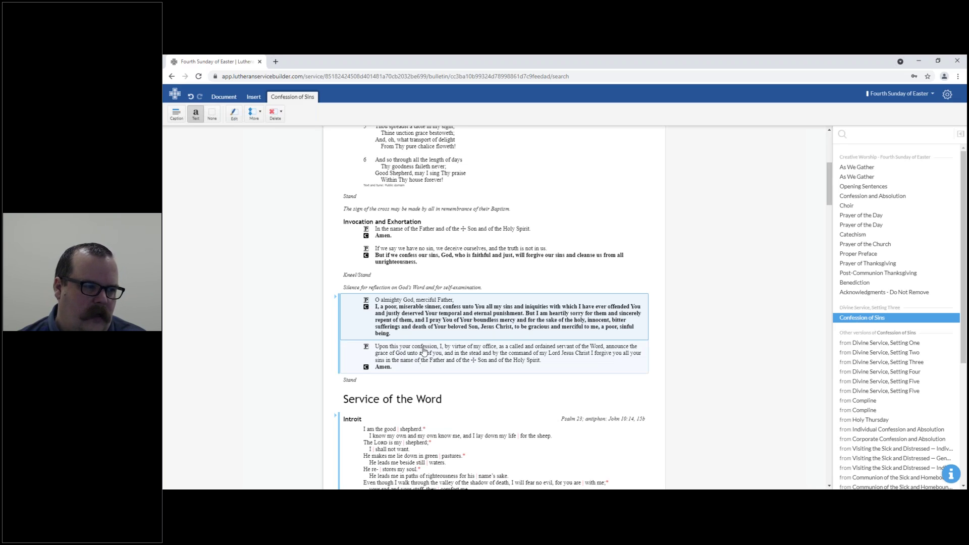
{"action": "left_click", "coordinate": [335, 300]}
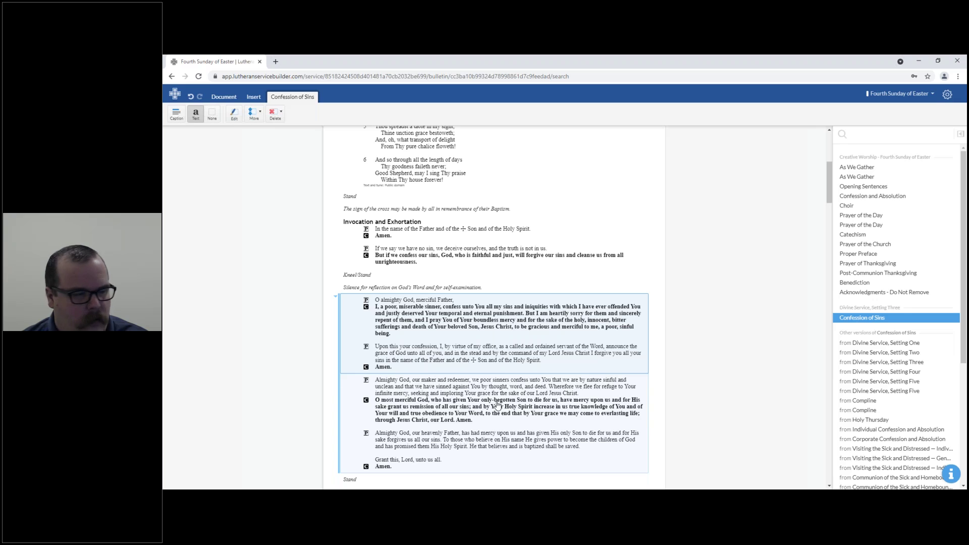
{"action": "left_click", "coordinate": [484, 404]}
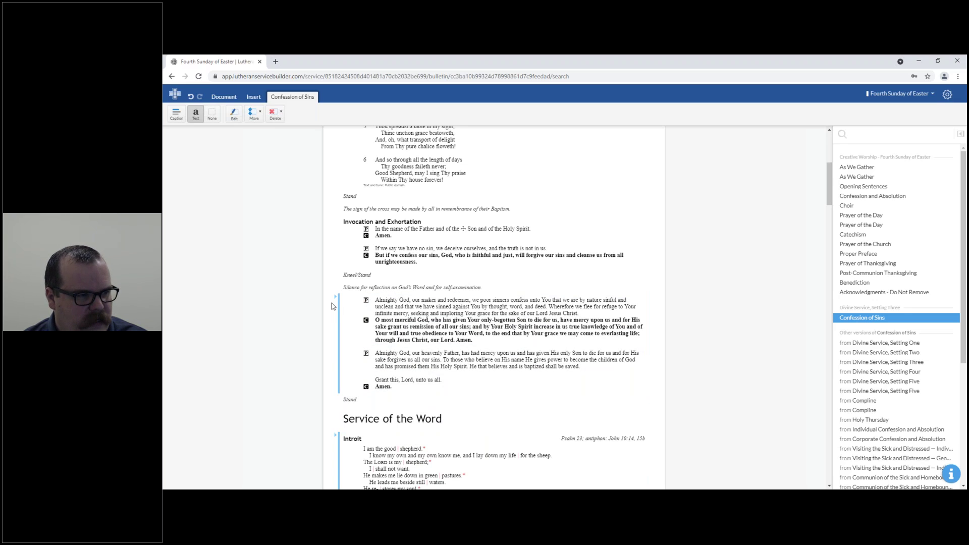
{"action": "key", "text": "ctrl+z"}
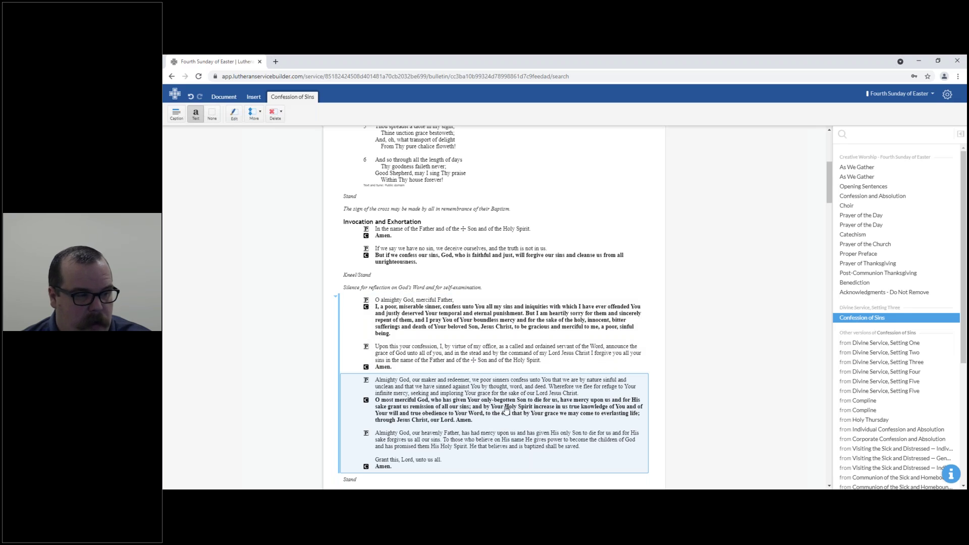
{"action": "key", "text": "ctrl+y"}
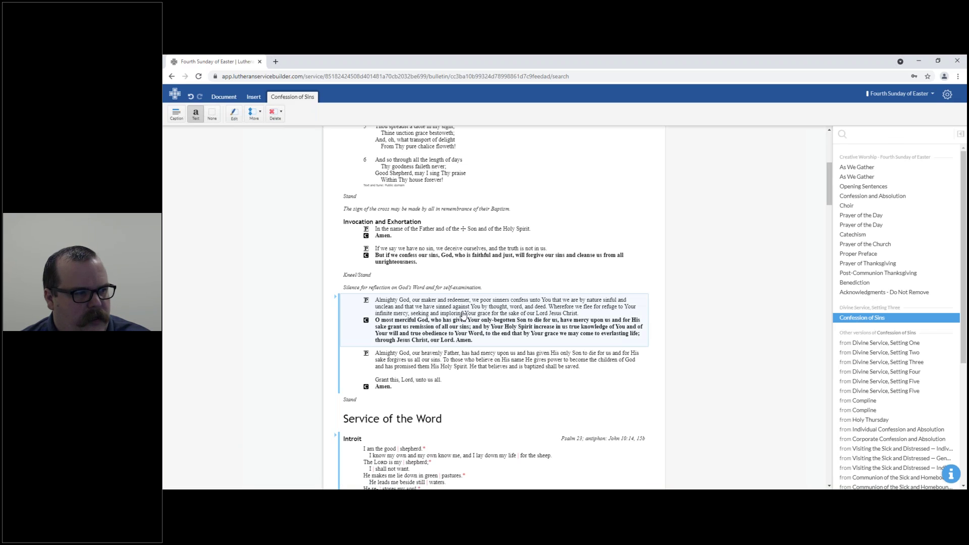
{"action": "left_click", "coordinate": [176, 120]}
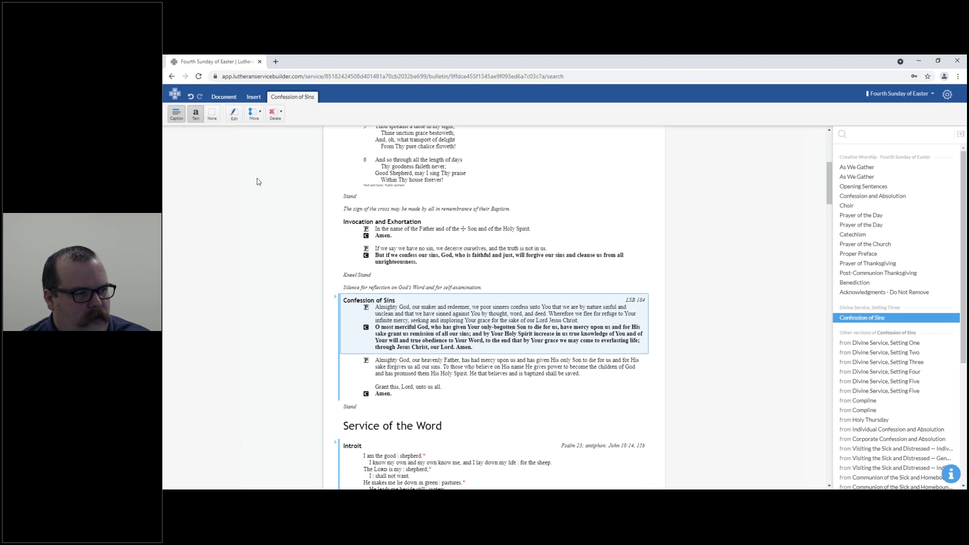
- Reduce the Confession of Sins and Declaration of Grace to captions only, and restore the text of both
{"action": "left_click", "coordinate": [212, 115]}
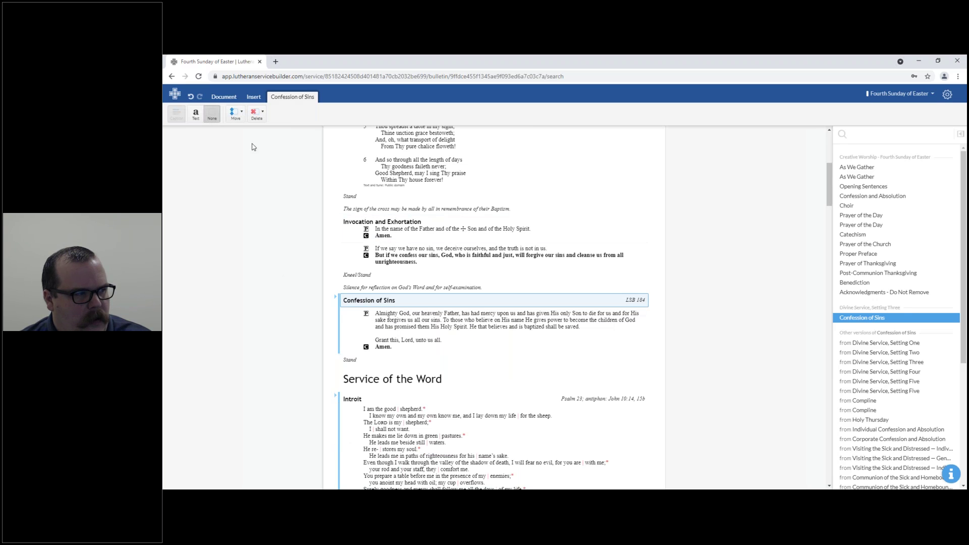
{"action": "left_click", "coordinate": [410, 324]}
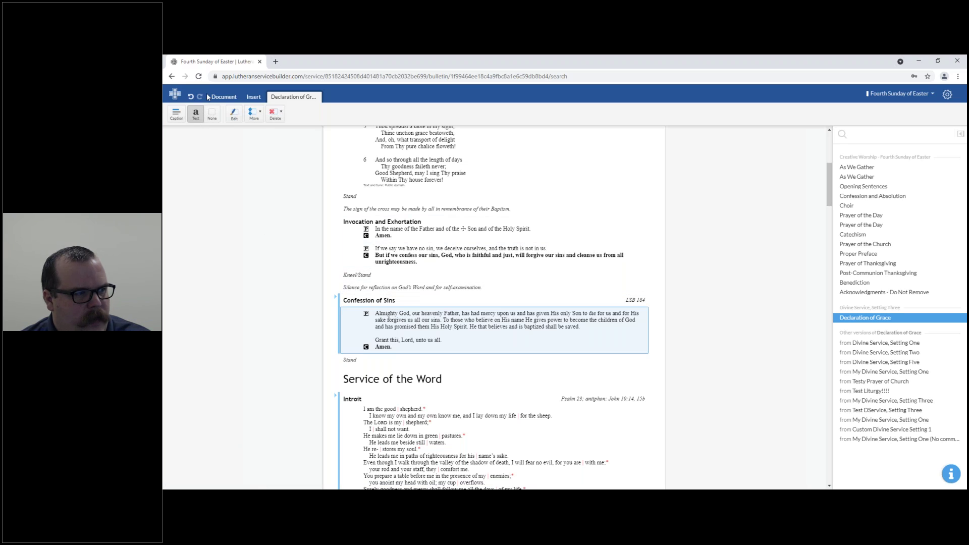
{"action": "left_click", "coordinate": [216, 118]}
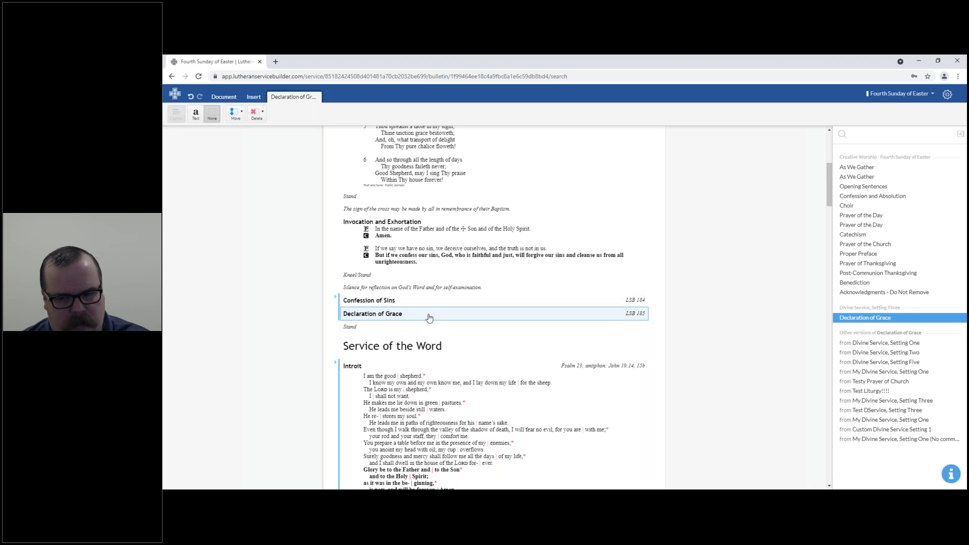
{"action": "left_click", "coordinate": [196, 115]}
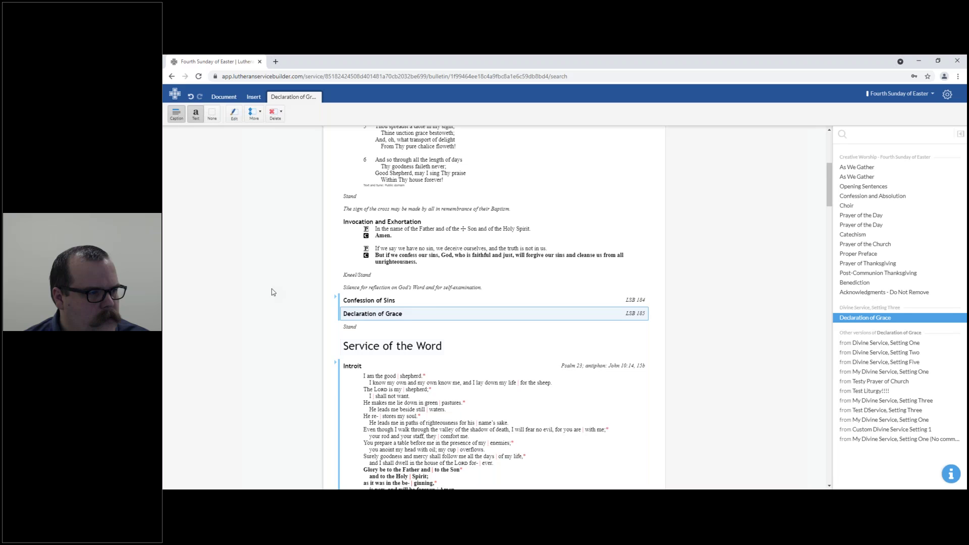
{"action": "left_click", "coordinate": [390, 304]}
{"action": "left_click", "coordinate": [195, 115]}
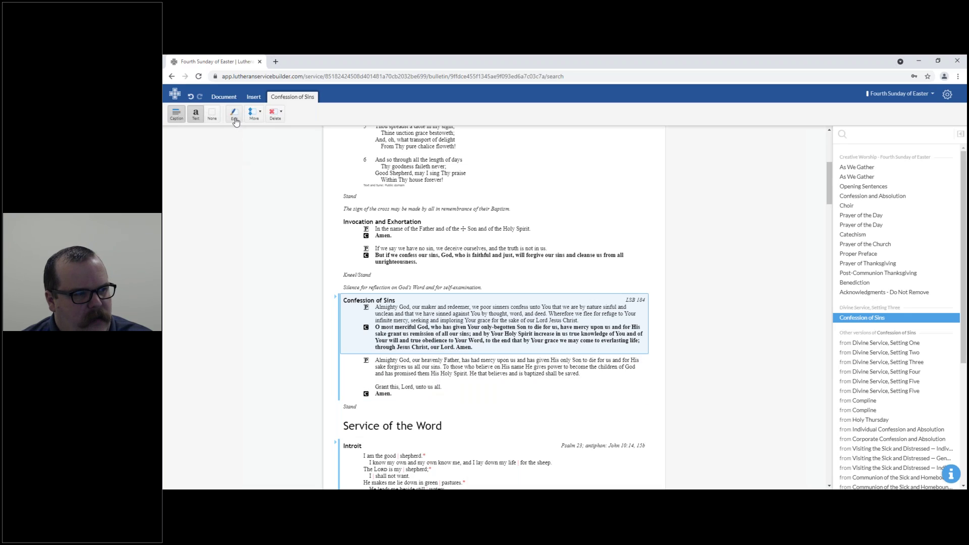
- Highlight the Confession of Sins caption and its hymnal page reference
{"action": "triple_click", "coordinate": [385, 302]}
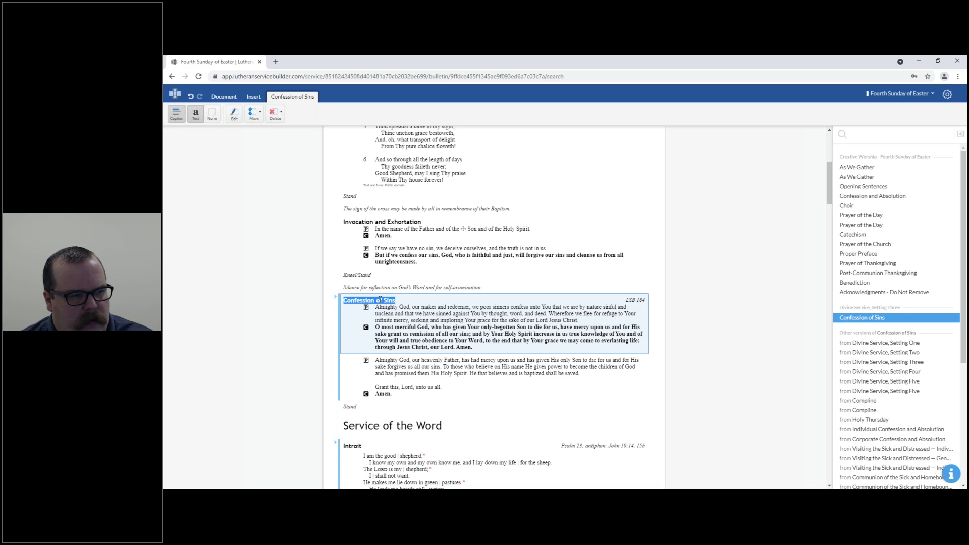
{"action": "double_click", "coordinate": [638, 301]}
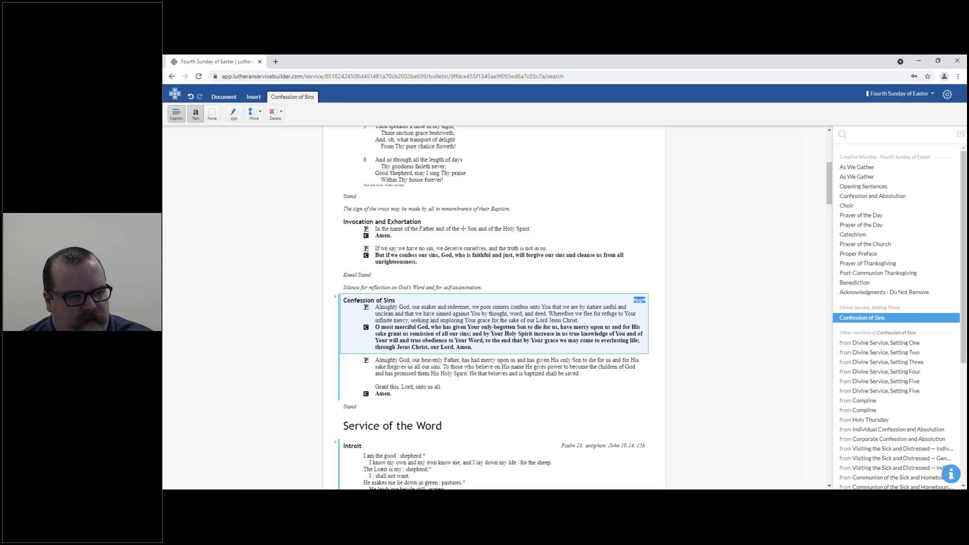
{"action": "left_click", "coordinate": [505, 345]}
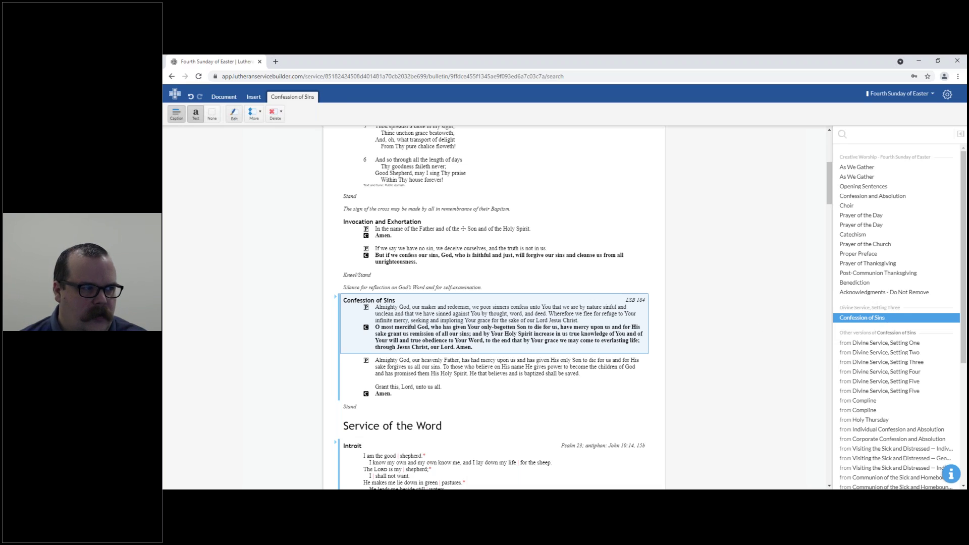
- Expand the alternatives to the Introit under Service of the Word, review the Psalm and Entrance Hymn options, and collapse the list
{"action": "scroll", "coordinate": [304, 318], "scroll_direction": "down", "scroll_amount": 3}
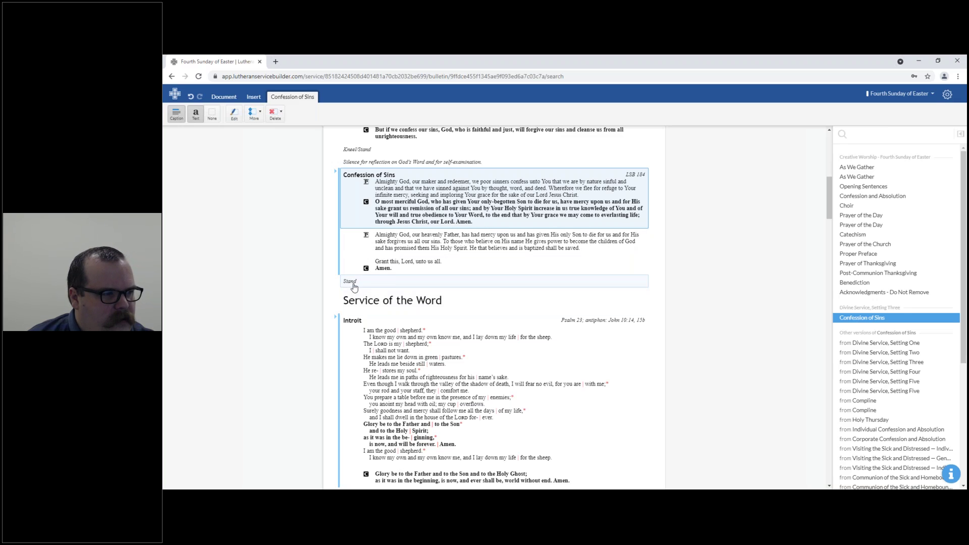
{"action": "left_click", "coordinate": [432, 302]}
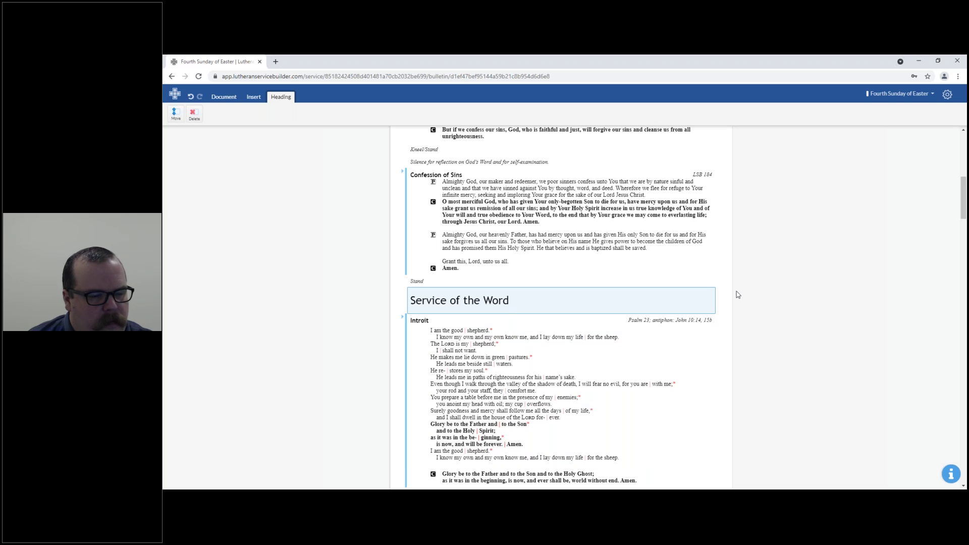
{"action": "scroll", "coordinate": [787, 277], "scroll_direction": "down", "scroll_amount": 3}
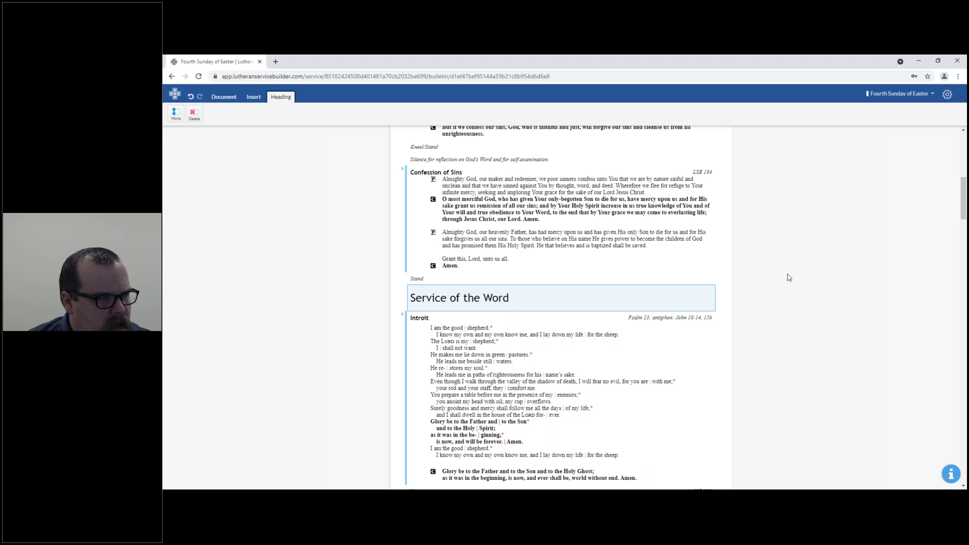
{"action": "scroll", "coordinate": [807, 270], "scroll_direction": "up", "scroll_amount": 1}
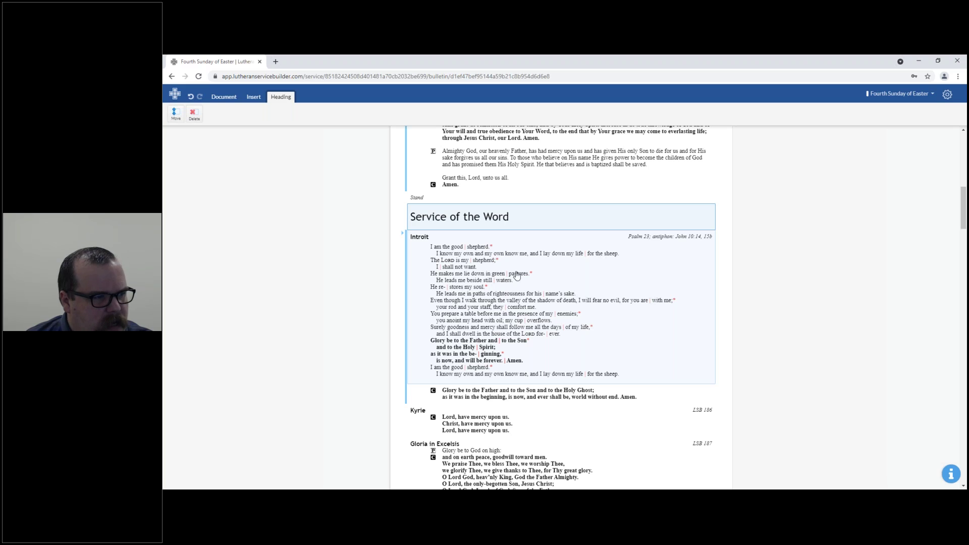
{"action": "left_click", "coordinate": [553, 302]}
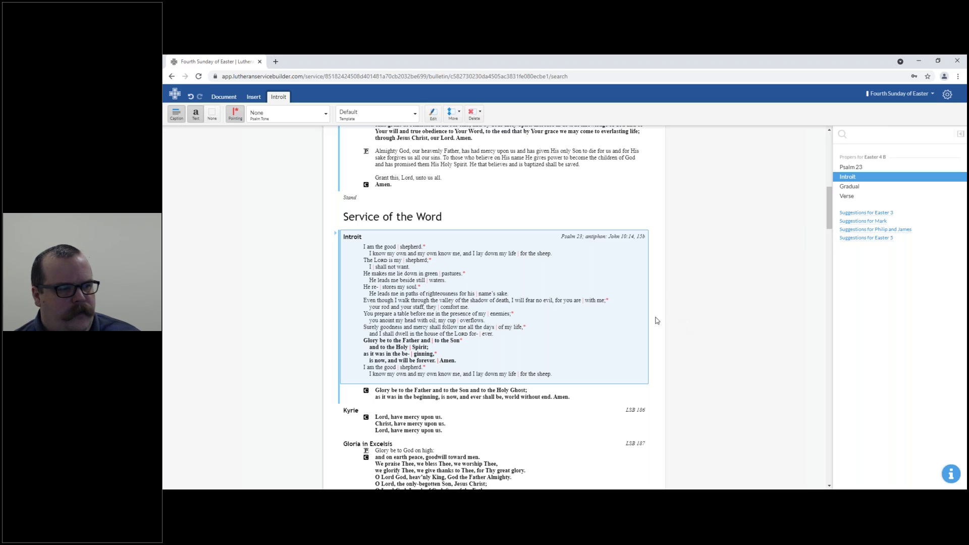
{"action": "left_click", "coordinate": [338, 238]}
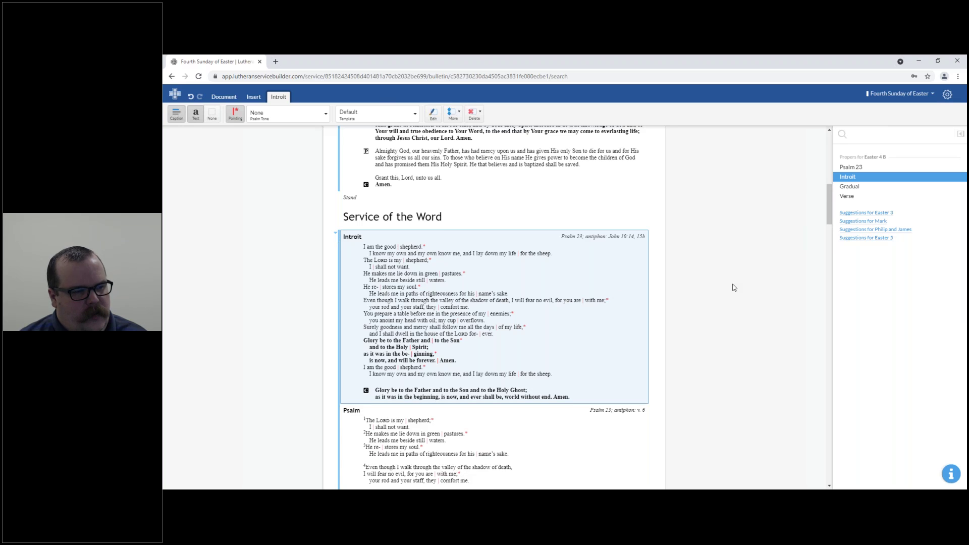
{"action": "scroll", "coordinate": [734, 287], "scroll_direction": "down", "scroll_amount": 2}
{"action": "scroll", "coordinate": [725, 259], "scroll_direction": "down", "scroll_amount": 2}
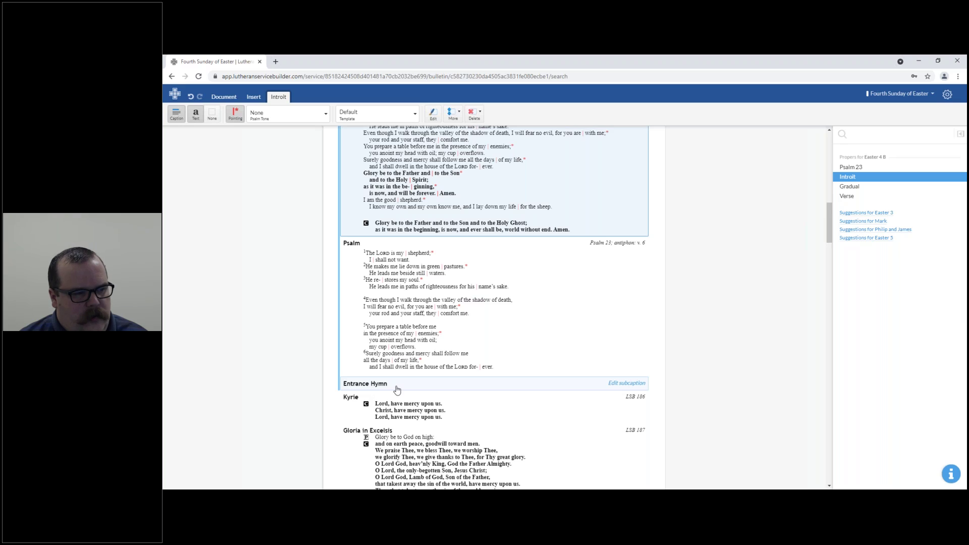
{"action": "scroll", "coordinate": [768, 325], "scroll_direction": "up", "scroll_amount": 3}
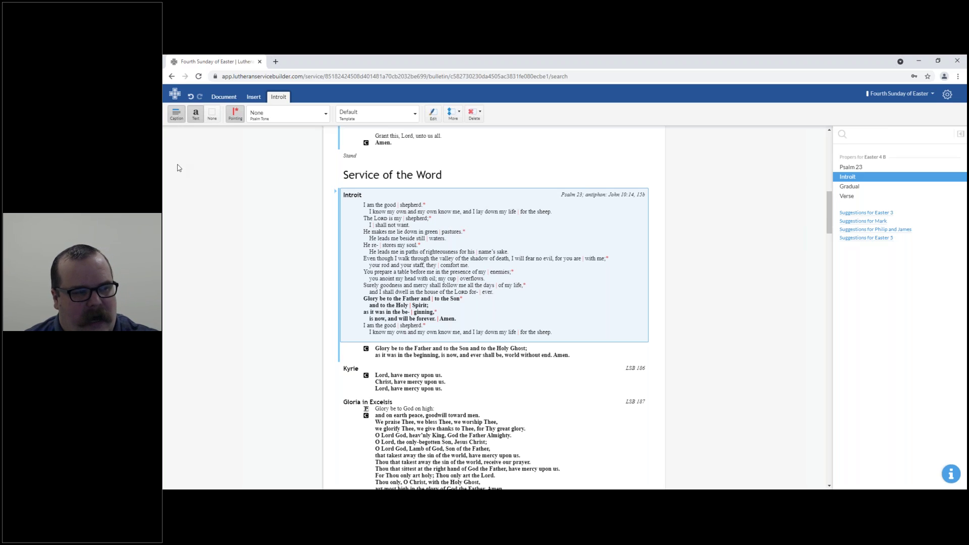
- Toggle the Introit's pointing off and back on, and add psalm tone B to it
{"action": "left_click", "coordinate": [233, 118]}
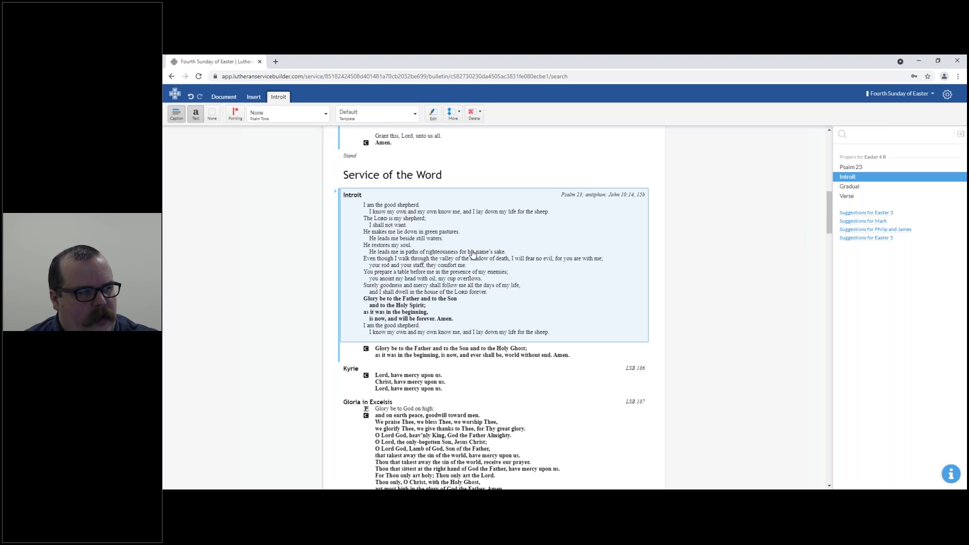
{"action": "left_click", "coordinate": [236, 123]}
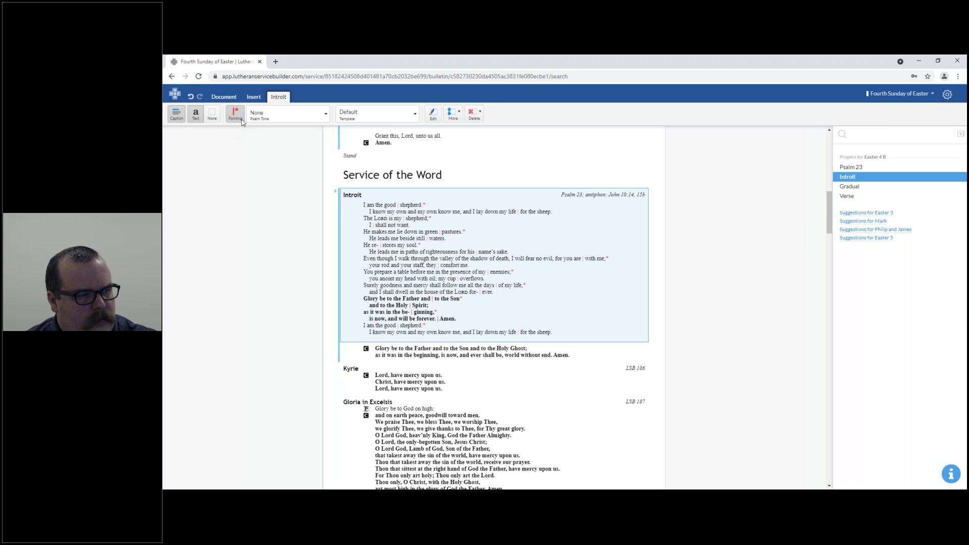
{"action": "left_click", "coordinate": [308, 119]}
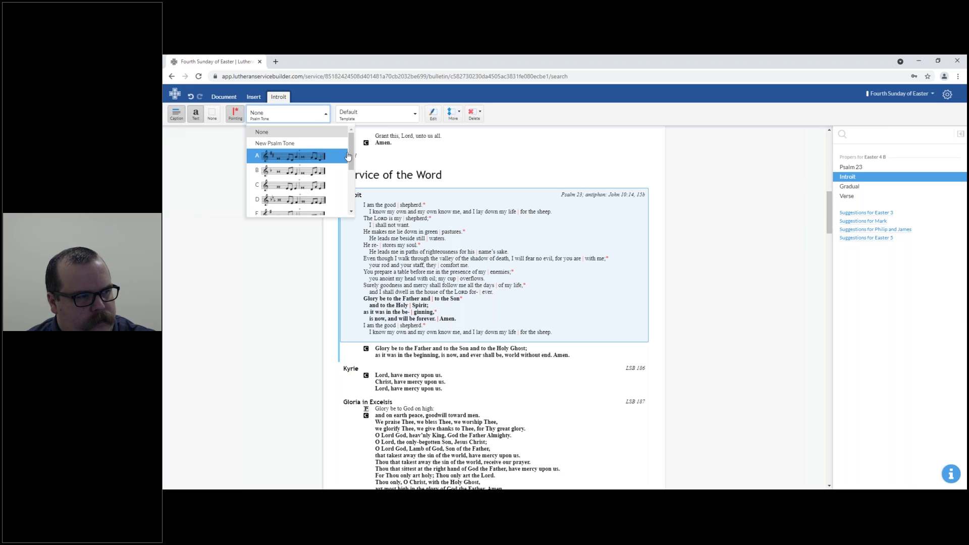
{"action": "left_click_drag", "start_coordinate": [349, 154], "coordinate": [349, 199]}
{"action": "scroll", "coordinate": [350, 199], "scroll_direction": "up", "scroll_amount": 5}
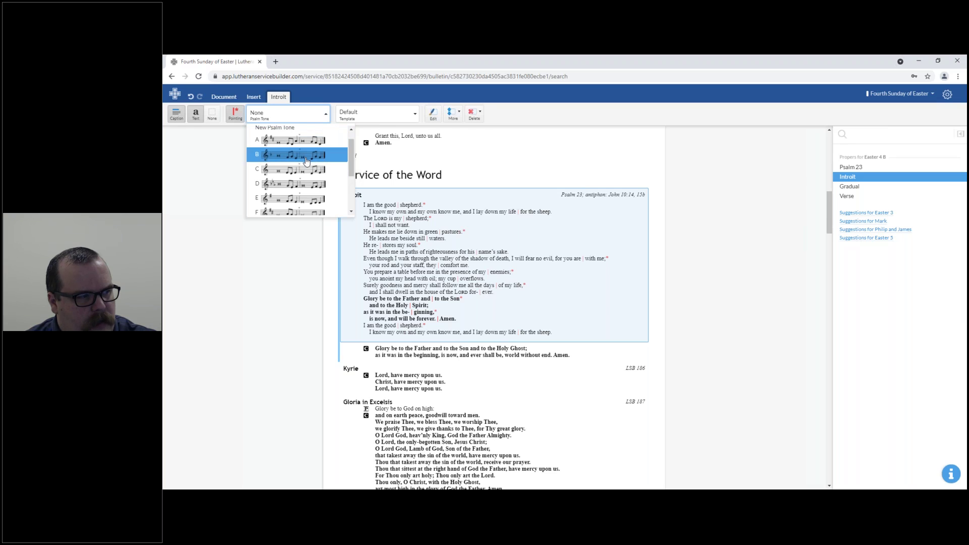
{"action": "left_click", "coordinate": [314, 159]}
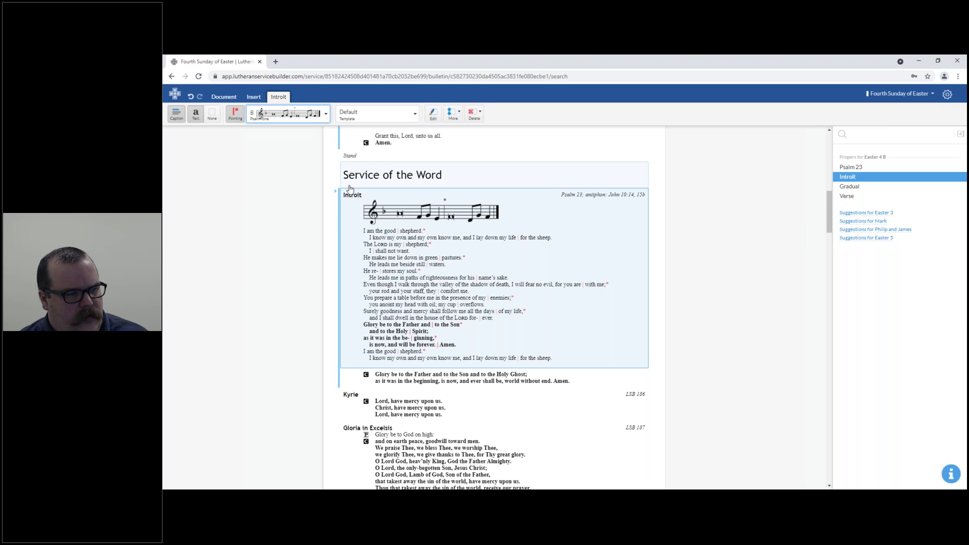
- Look through the templates available for the Introit and try the Congregation template
{"action": "left_click", "coordinate": [365, 117]}
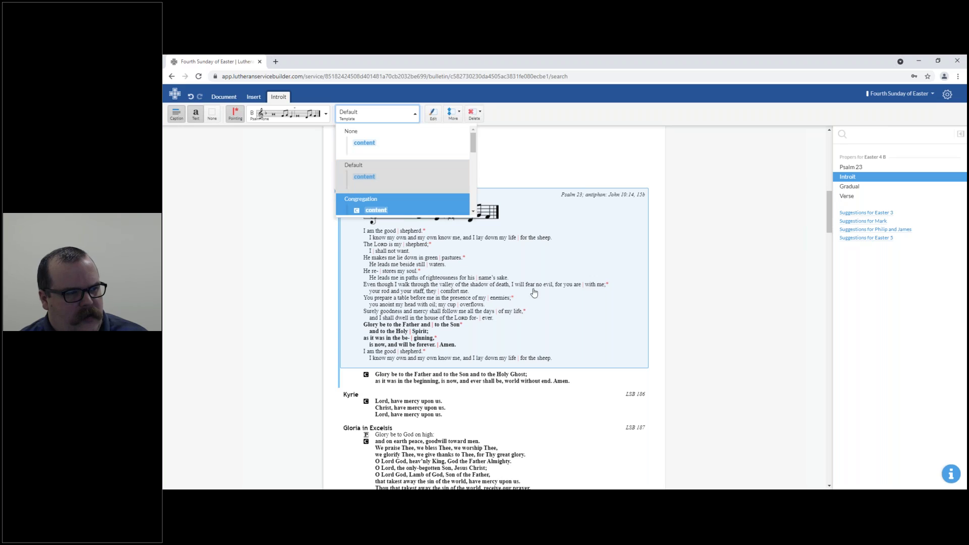
{"action": "left_click_drag", "start_coordinate": [474, 148], "coordinate": [489, 209]}
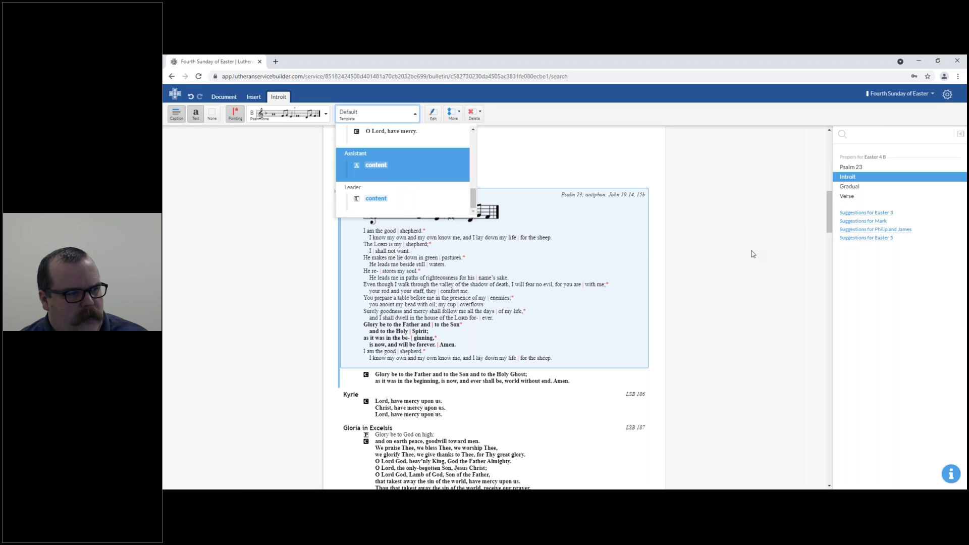
{"action": "left_click", "coordinate": [432, 231]}
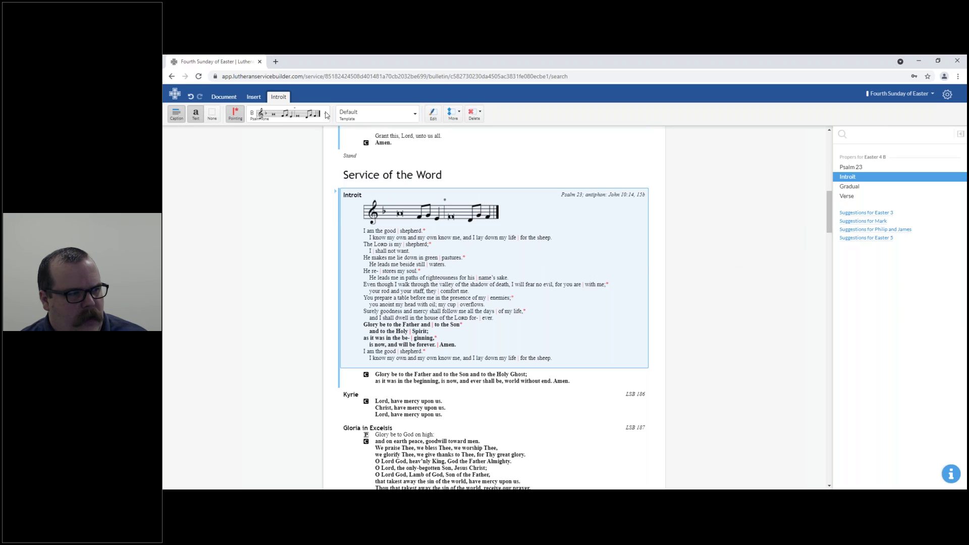
{"action": "left_click", "coordinate": [392, 115]}
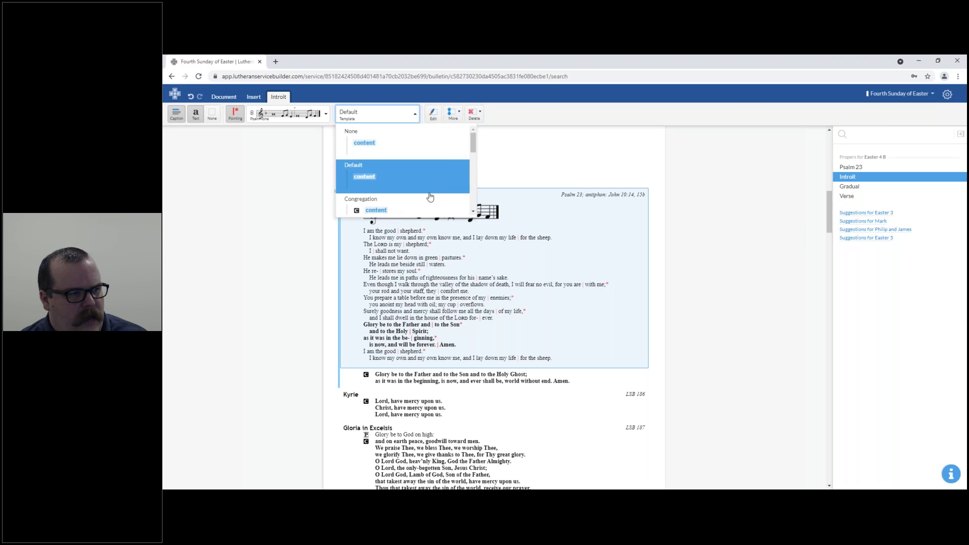
{"action": "left_click", "coordinate": [430, 194]}
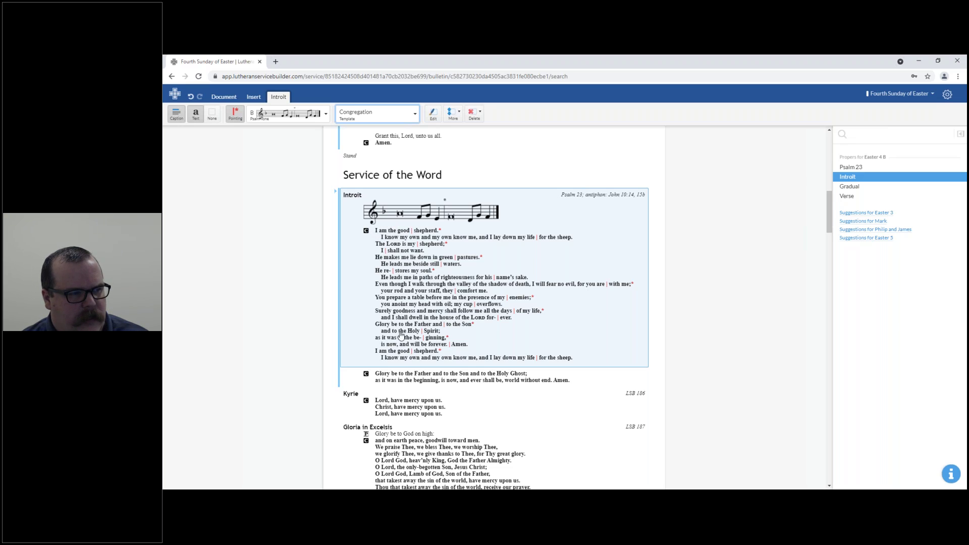
- Try the Pastor template on the Introit
{"action": "left_click", "coordinate": [408, 113]}
{"action": "scroll", "coordinate": [468, 173], "scroll_direction": "down", "scroll_amount": 5}
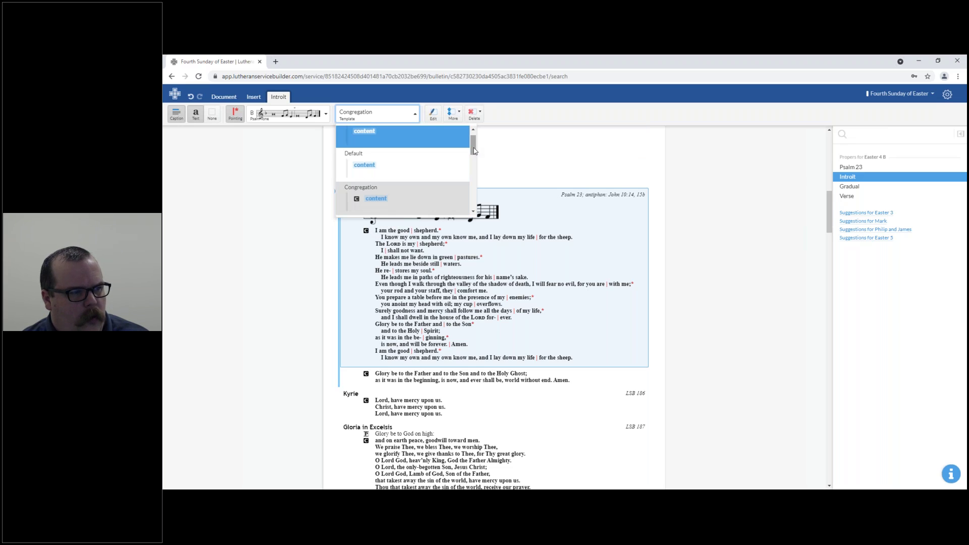
{"action": "scroll", "coordinate": [469, 172], "scroll_direction": "up", "scroll_amount": 1}
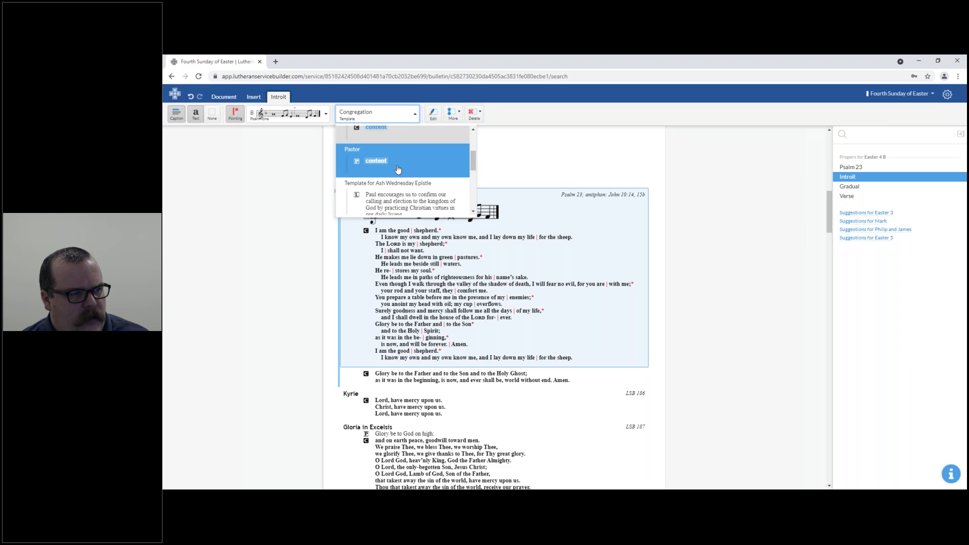
{"action": "left_click", "coordinate": [376, 158]}
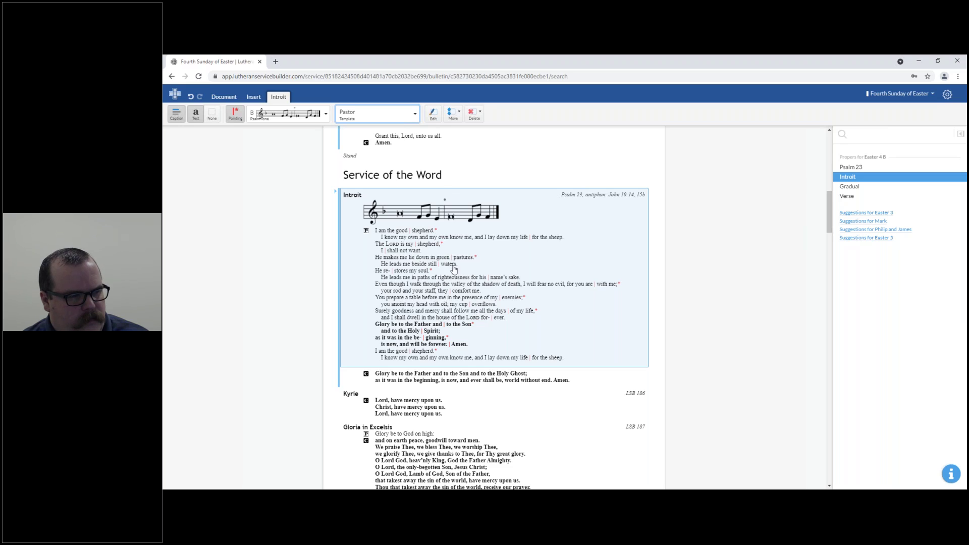
- Set the Introit's template to None
{"action": "left_click", "coordinate": [411, 115]}
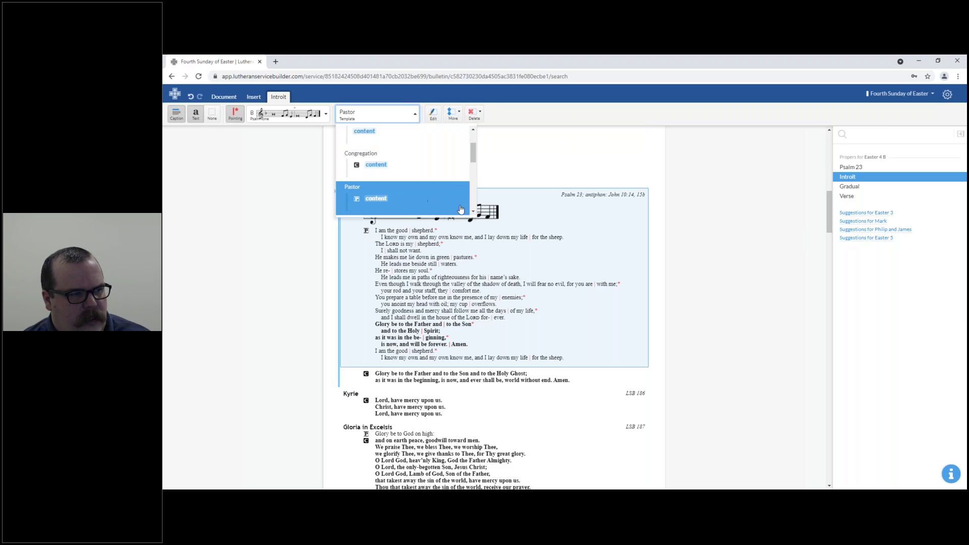
{"action": "scroll", "coordinate": [473, 157], "scroll_direction": "up", "scroll_amount": 3}
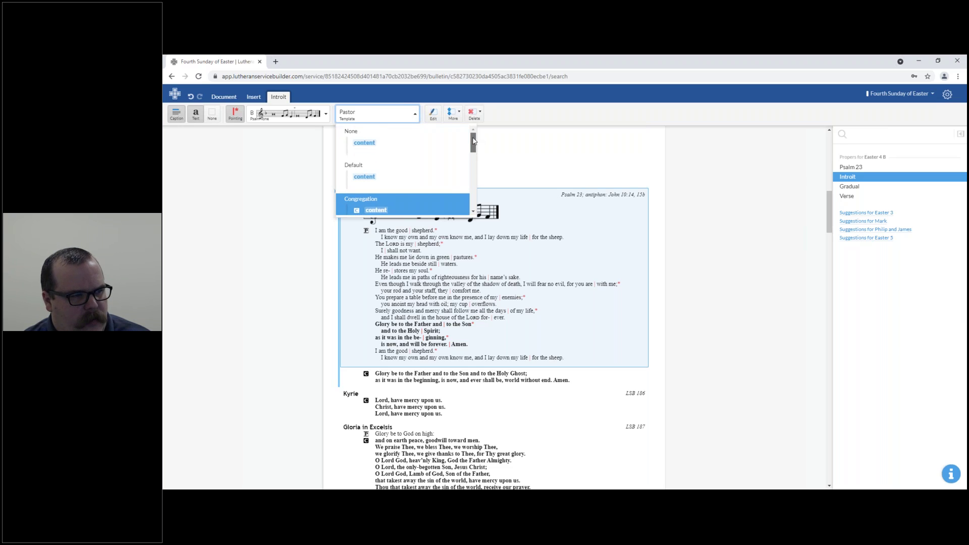
{"action": "left_click", "coordinate": [433, 144]}
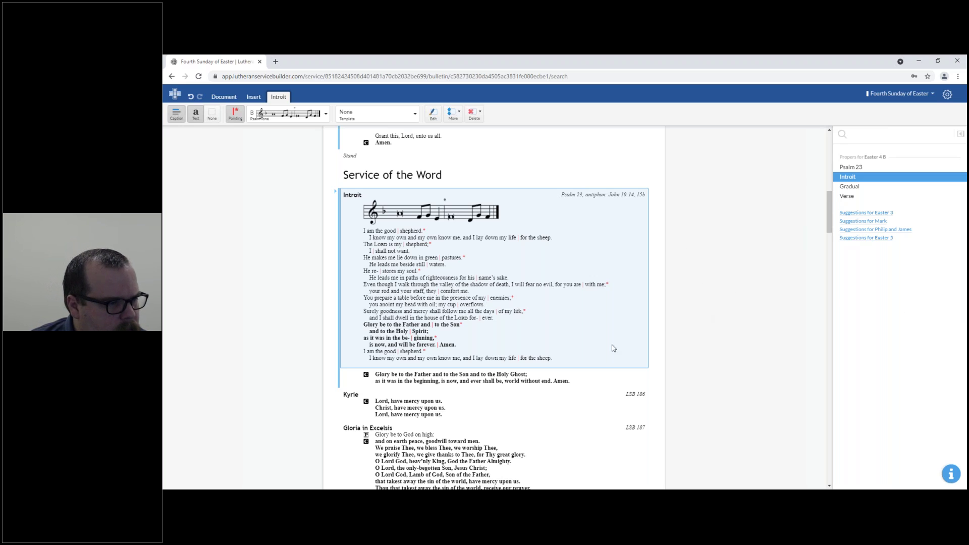
- Try displaying the Kyrie as melody notation and as the full harmony setting
{"action": "scroll", "coordinate": [303, 272], "scroll_direction": "down", "scroll_amount": 1}
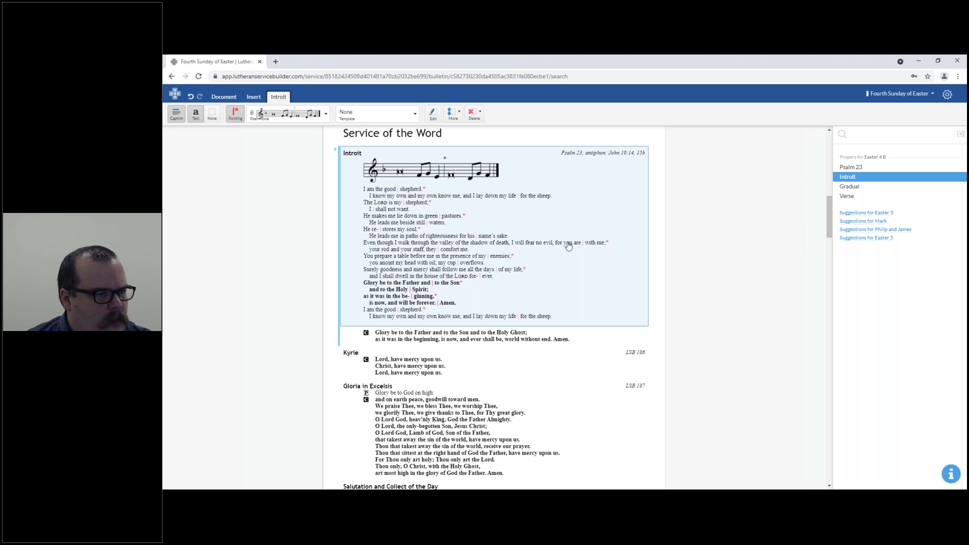
{"action": "scroll", "coordinate": [701, 305], "scroll_direction": "down", "scroll_amount": 2}
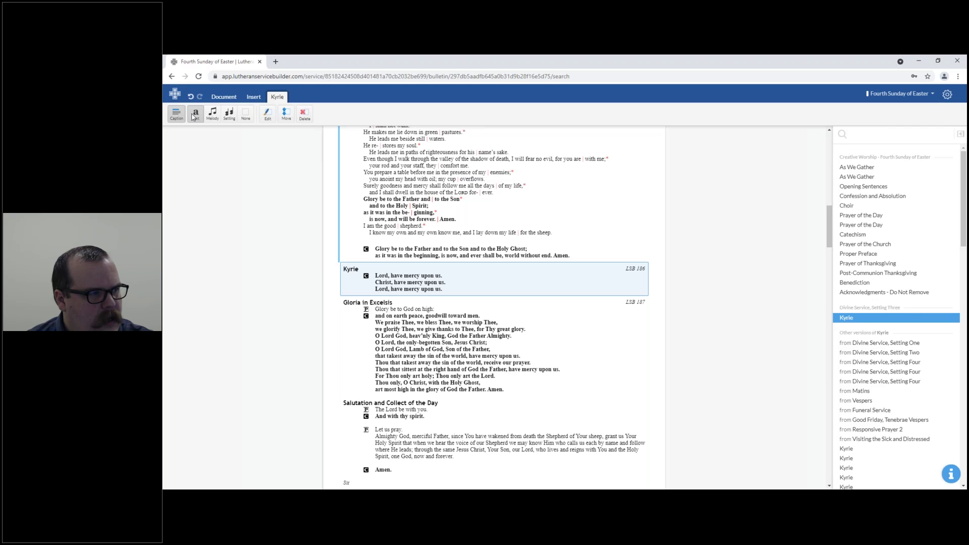
{"action": "left_click", "coordinate": [212, 114]}
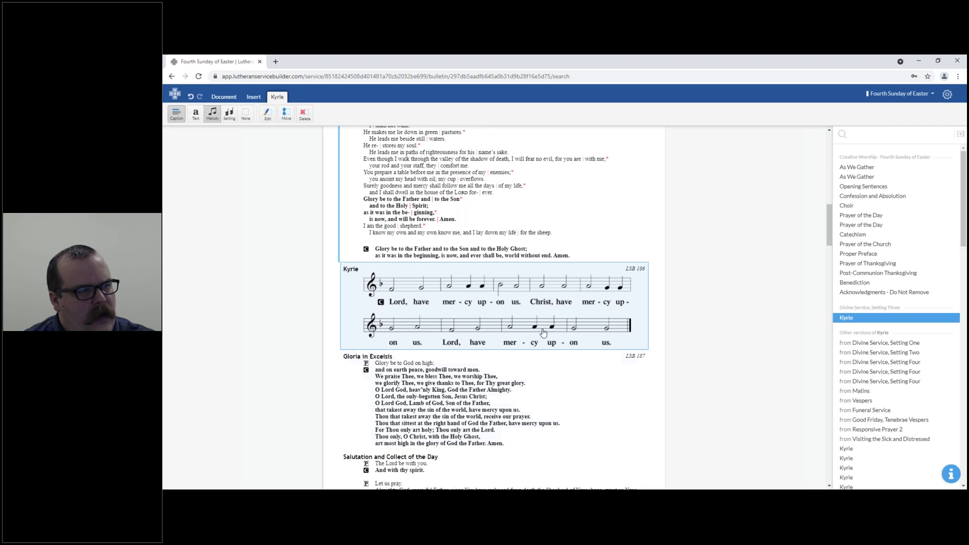
{"action": "left_click", "coordinate": [229, 114]}
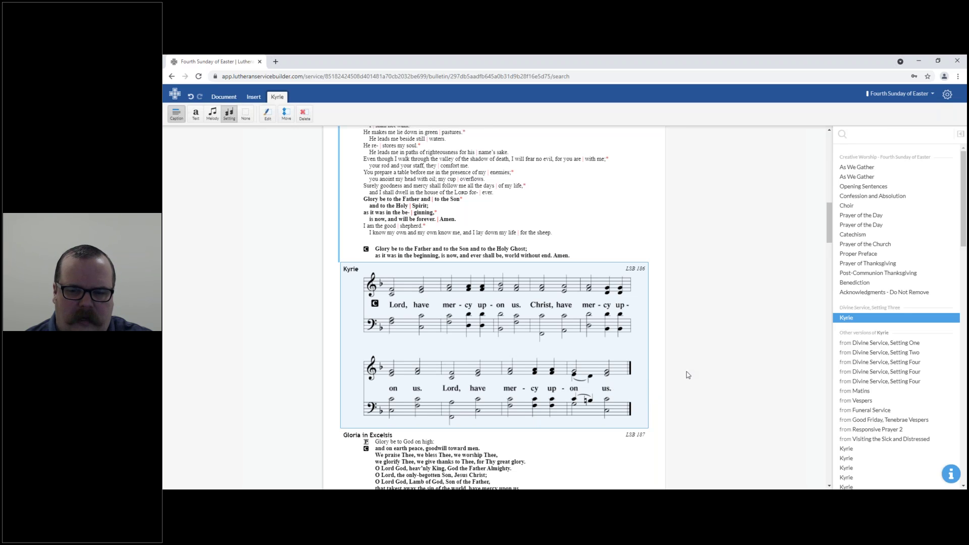
- Revisit the Introit with its psalm tone, and switch the Kyrie to melody notation
{"action": "scroll", "coordinate": [480, 355], "scroll_direction": "up", "scroll_amount": 3}
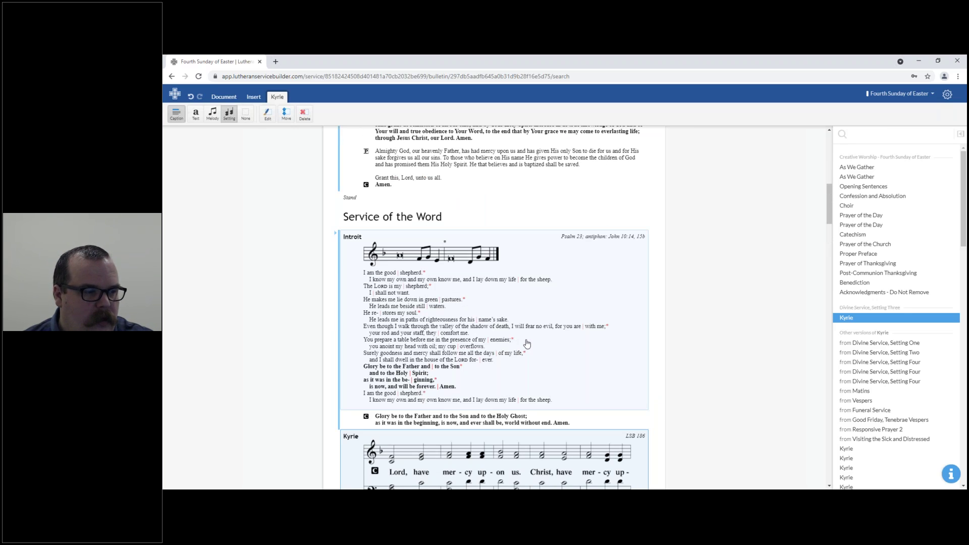
{"action": "left_click", "coordinate": [529, 339]}
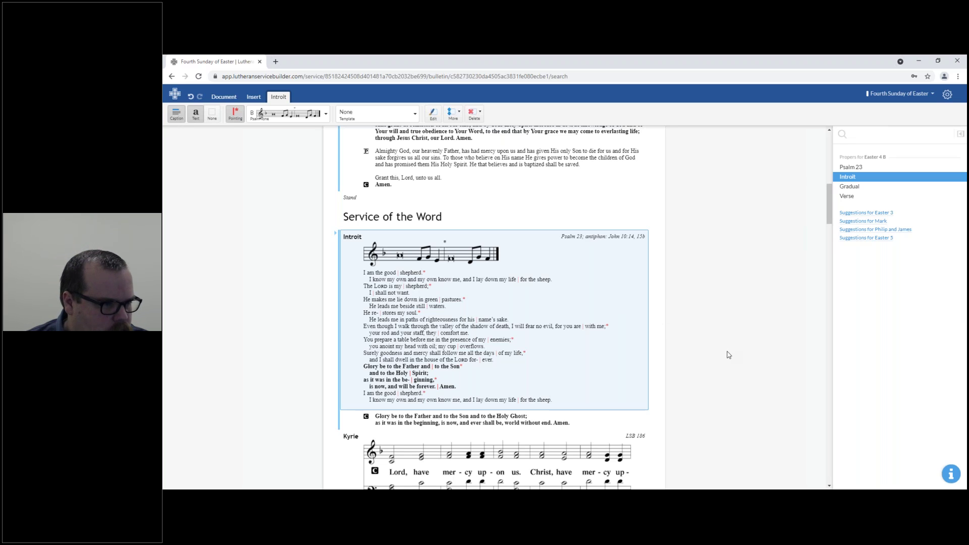
{"action": "scroll", "coordinate": [712, 312], "scroll_direction": "down", "scroll_amount": 4}
{"action": "left_click", "coordinate": [561, 331]}
{"action": "scroll", "coordinate": [710, 330], "scroll_direction": "down", "scroll_amount": 2}
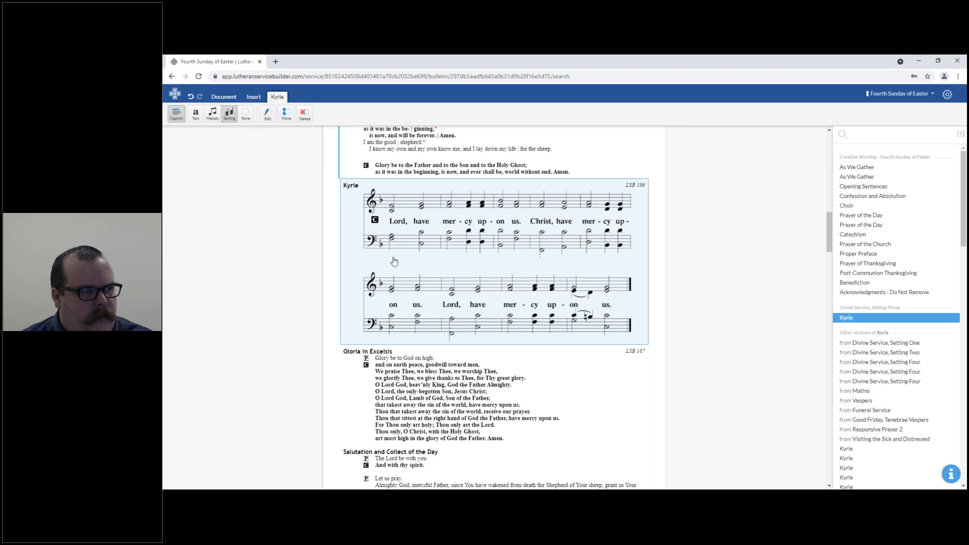
{"action": "left_click", "coordinate": [215, 126]}
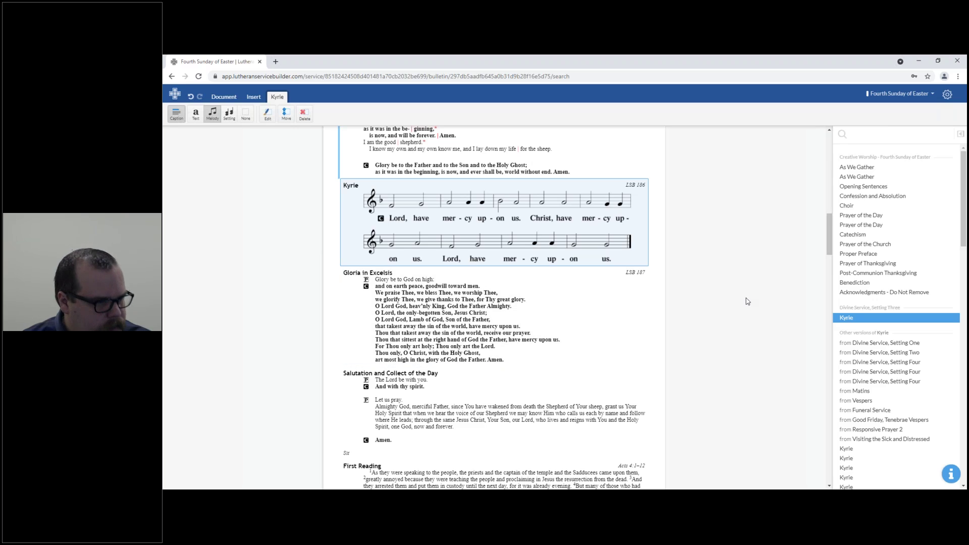
- Try displaying the Gloria in Excelsis as melody notation and as the full harmony setting
{"action": "scroll", "coordinate": [746, 302], "scroll_direction": "down", "scroll_amount": 2}
{"action": "left_click", "coordinate": [571, 255]}
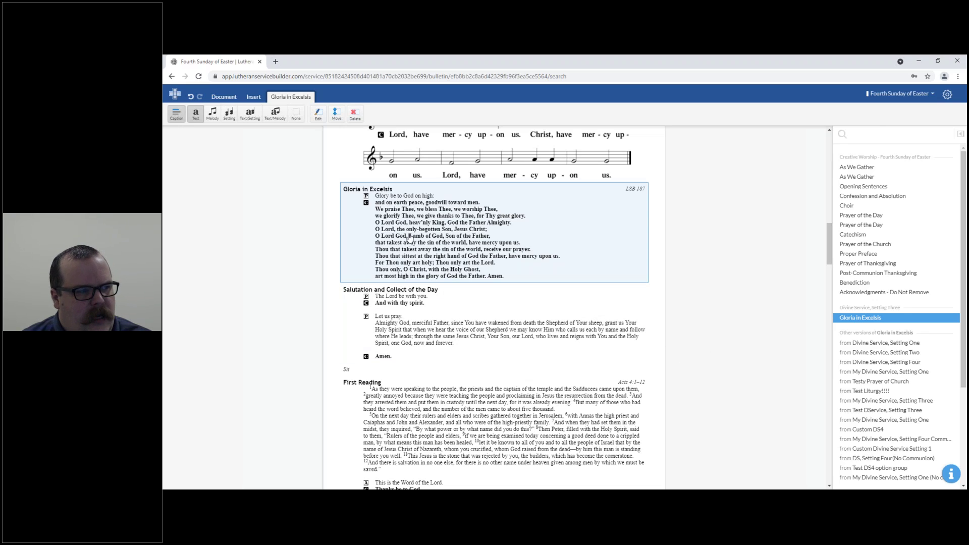
{"action": "left_click", "coordinate": [211, 114]}
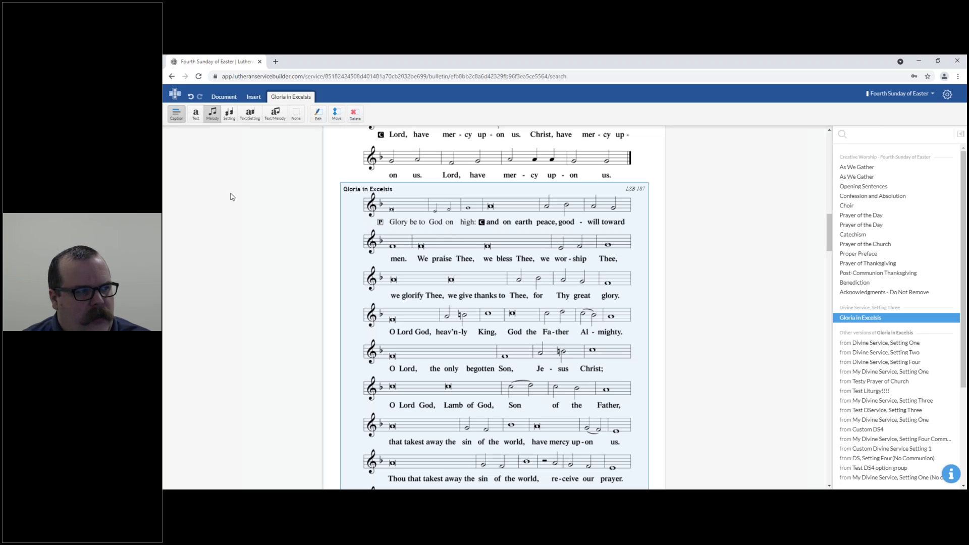
{"action": "left_click", "coordinate": [236, 116]}
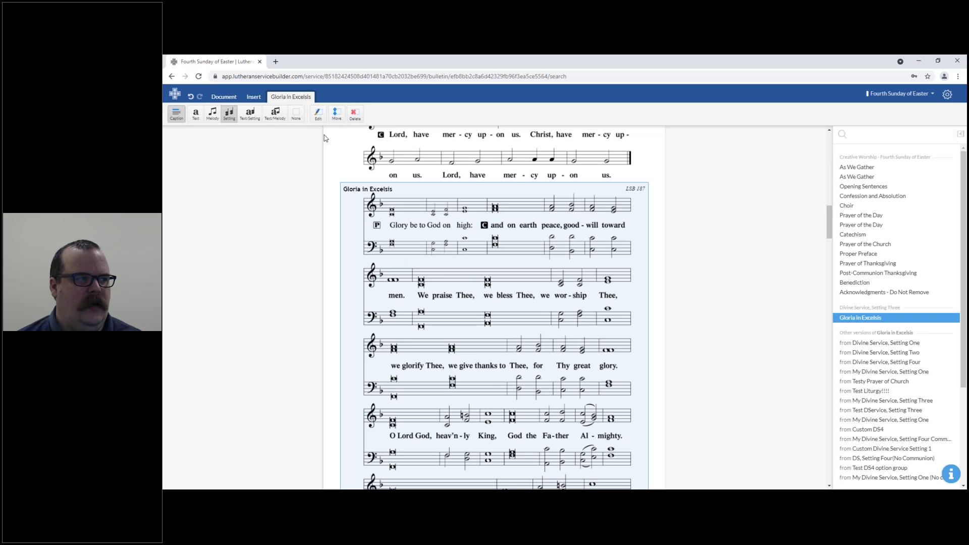
- Try the Text/Setting and Text/Melody display options on the Gloria in Excelsis
{"action": "left_click", "coordinate": [250, 114]}
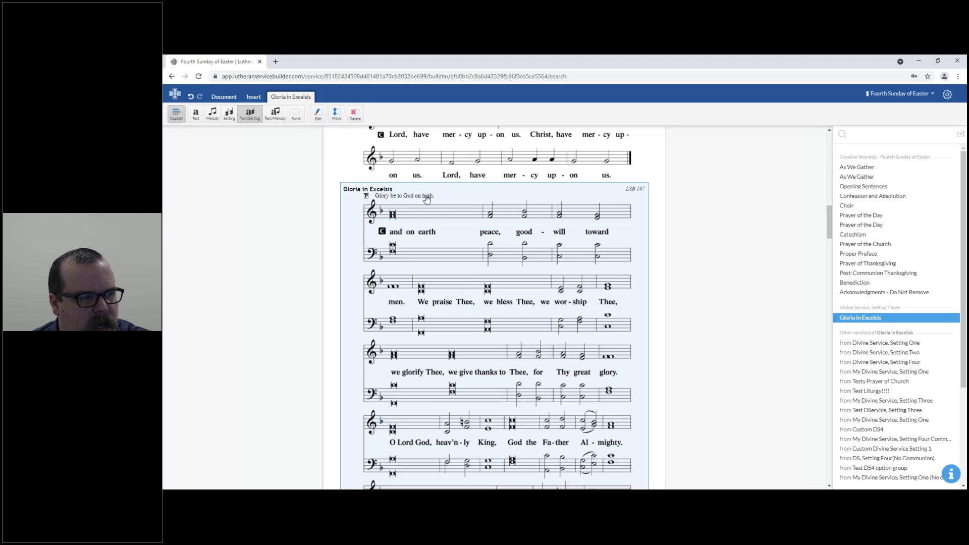
{"action": "key", "text": "ctrl+plus"}
{"action": "key", "text": "ctrl+plus"}
{"action": "key", "text": "ctrl+plus"}
{"action": "key", "text": "ctrl+plus"}
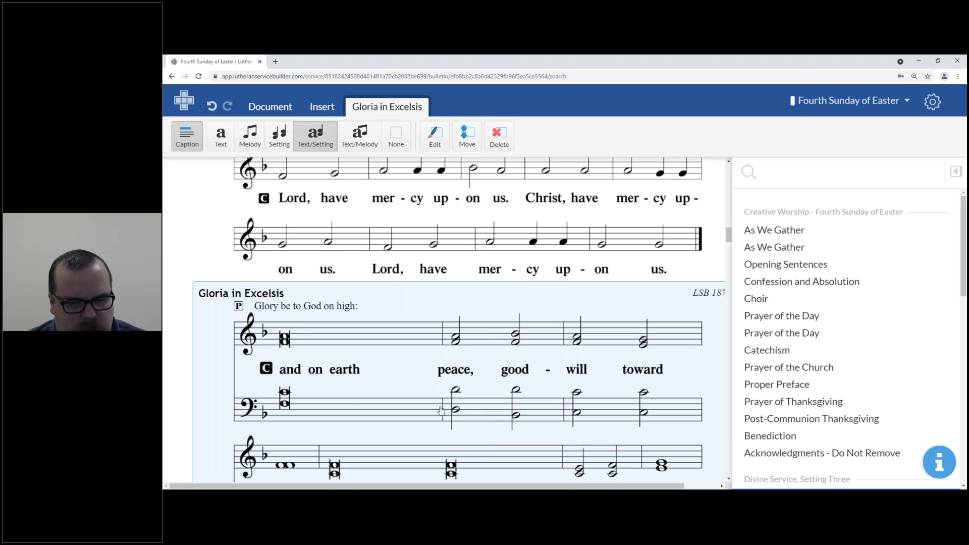
{"action": "left_click", "coordinate": [359, 135]}
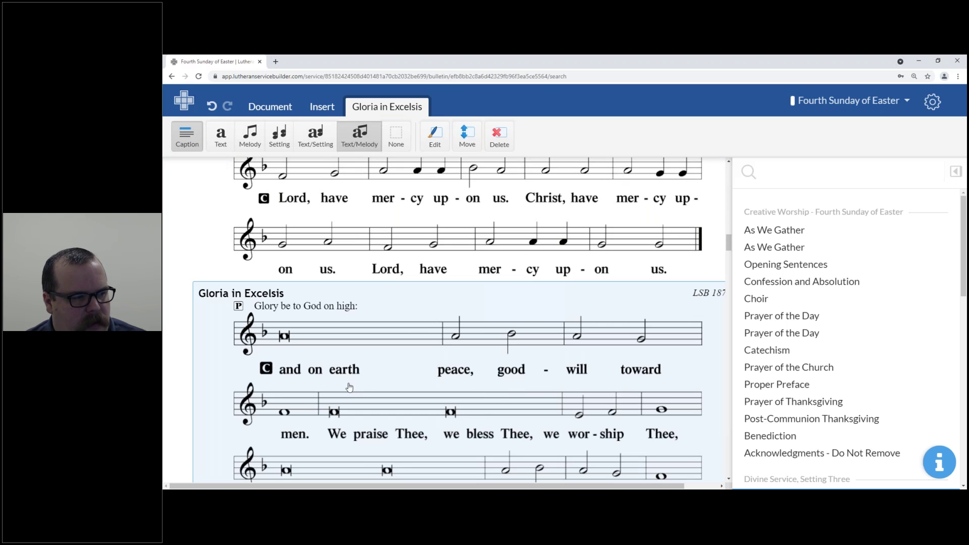
- Return the Gloria in Excelsis to the text-only display
{"action": "key", "text": "ctrl+minus"}
{"action": "key", "text": "ctrl+minus"}
{"action": "key", "text": "ctrl+minus"}
{"action": "key", "text": "ctrl+minus"}
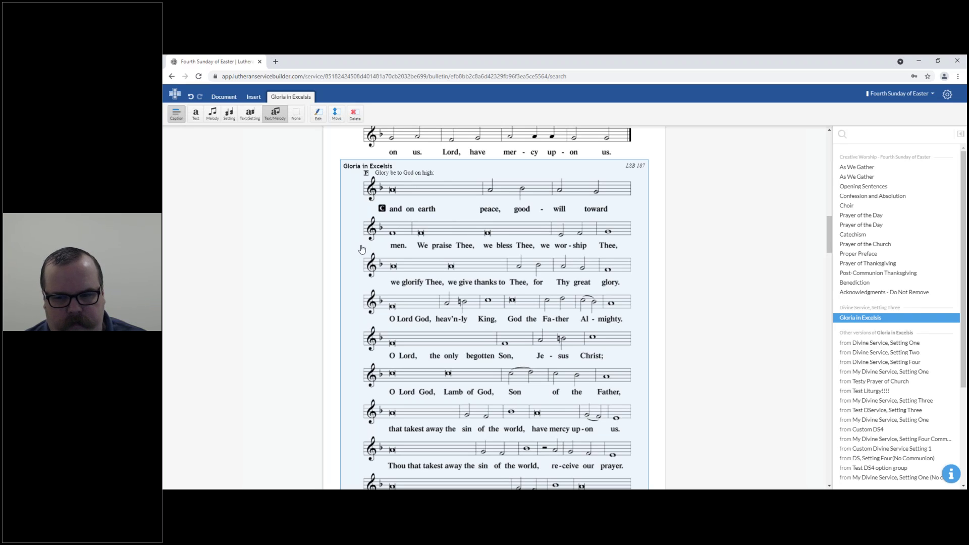
{"action": "left_click", "coordinate": [198, 117]}
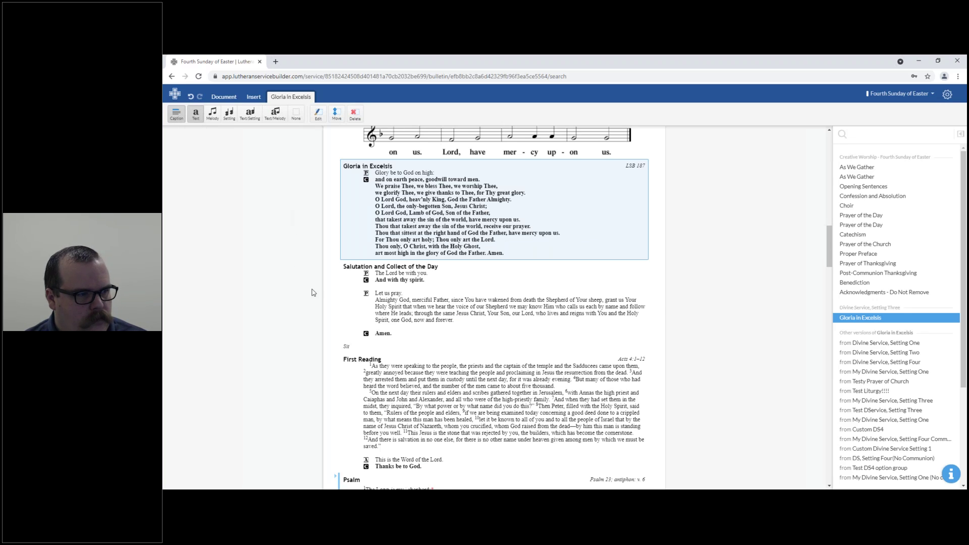
- Try the Salutation and Collect of the Day as Melody and Text/Setting, and switch it back to Text
{"action": "scroll", "coordinate": [314, 293], "scroll_direction": "down", "scroll_amount": 1}
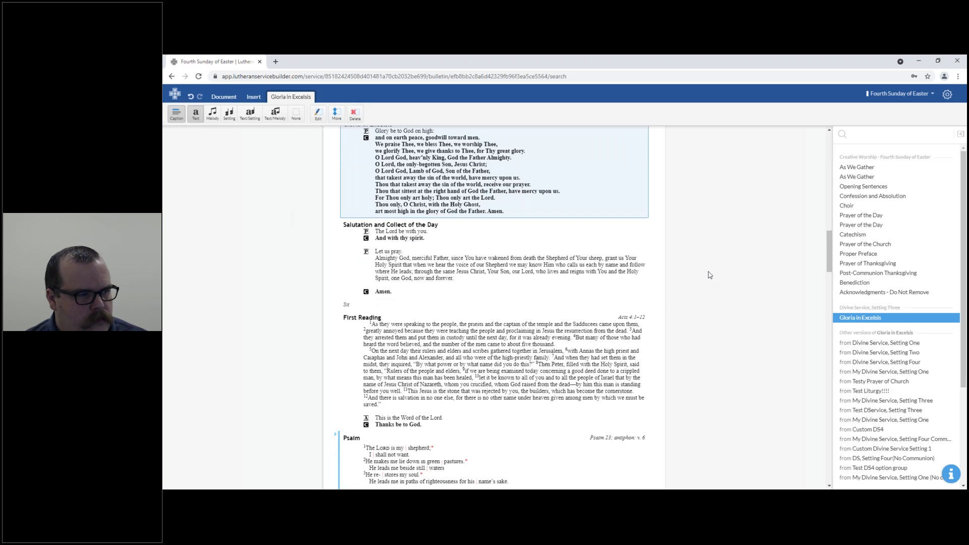
{"action": "left_click", "coordinate": [556, 277]}
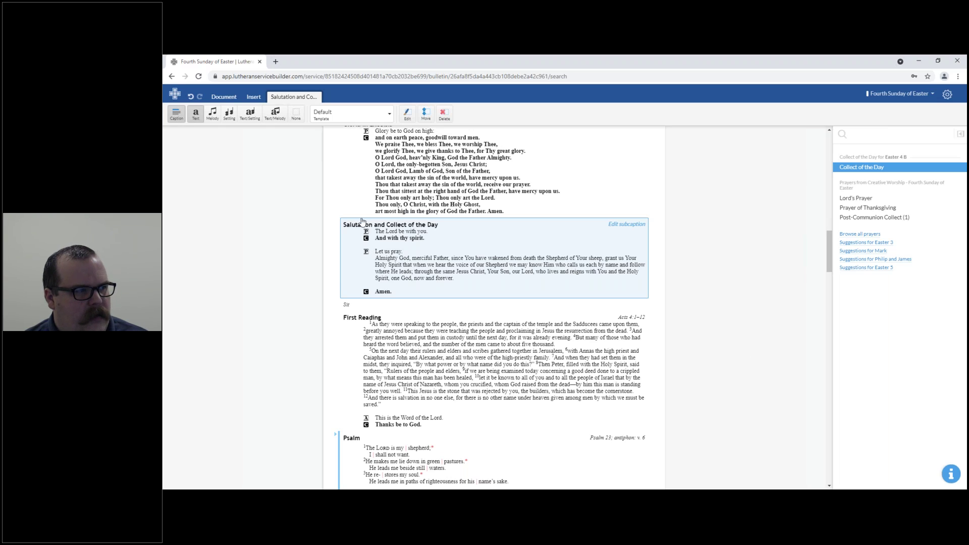
{"action": "left_click", "coordinate": [212, 113]}
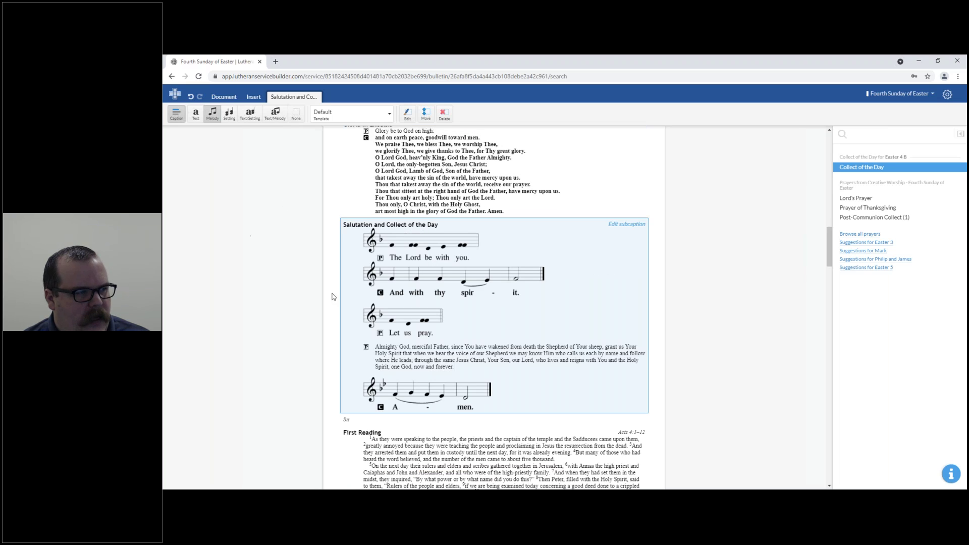
{"action": "left_click", "coordinate": [250, 113]}
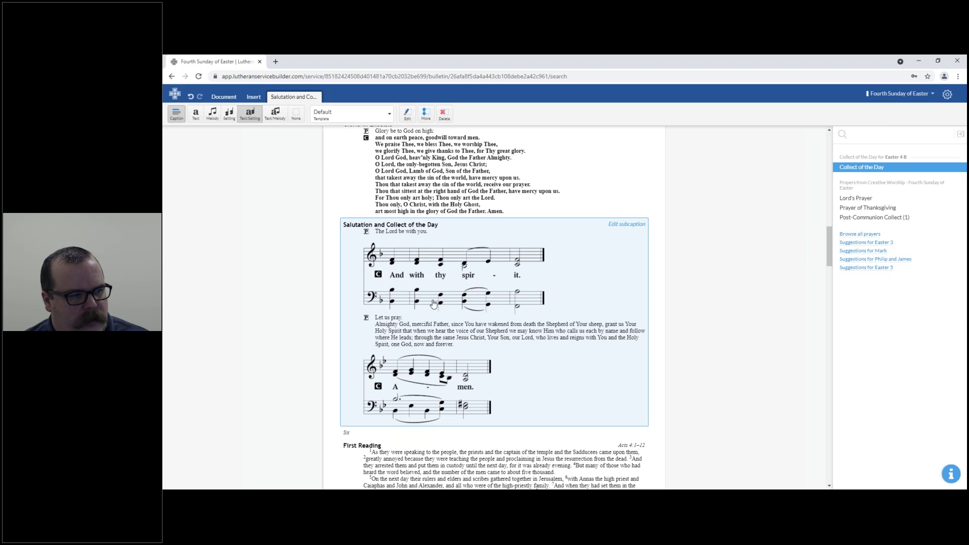
{"action": "left_click", "coordinate": [196, 115]}
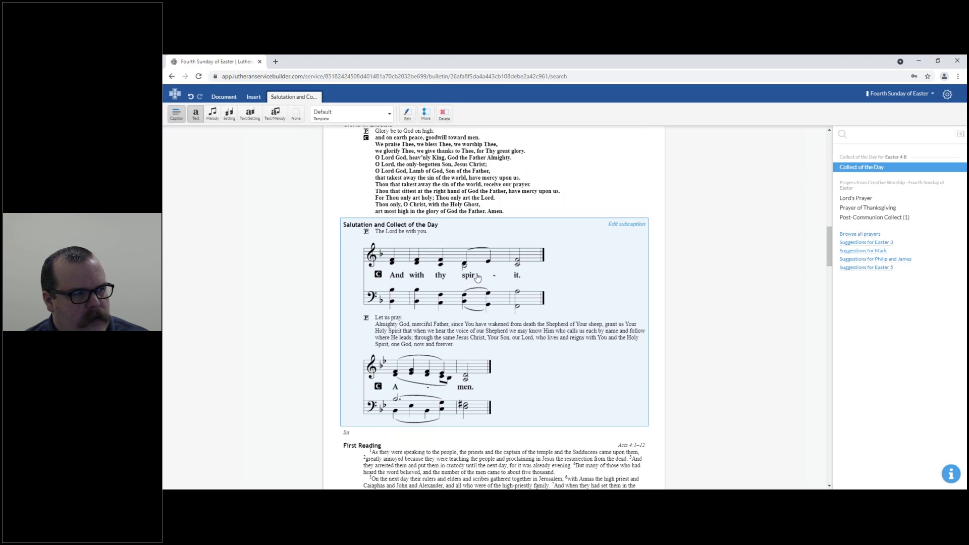
- Try the Congregation template on the Salutation and Collect of the Day
{"action": "left_click", "coordinate": [363, 115]}
{"action": "left_click_drag", "start_coordinate": [447, 146], "coordinate": [447, 140]}
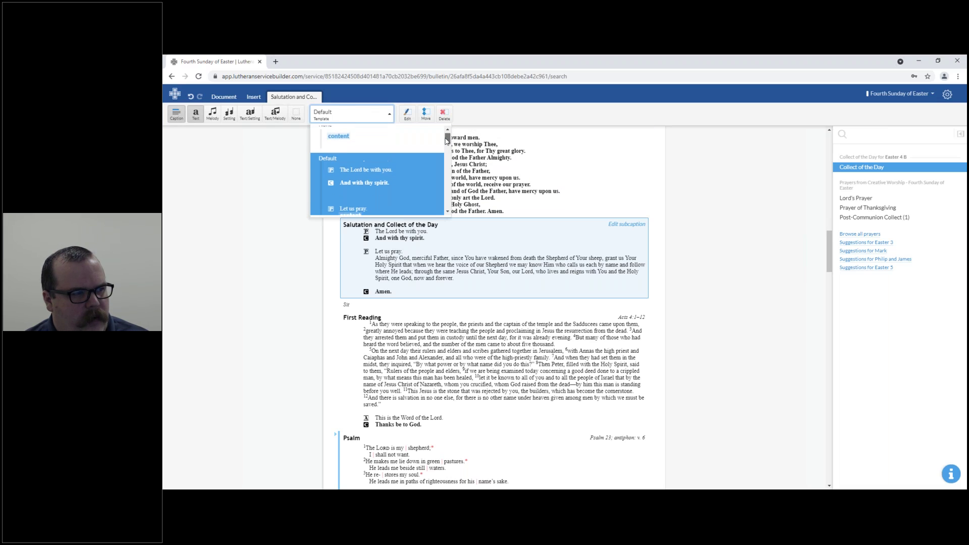
{"action": "scroll", "coordinate": [441, 150], "scroll_direction": "up", "scroll_amount": 1}
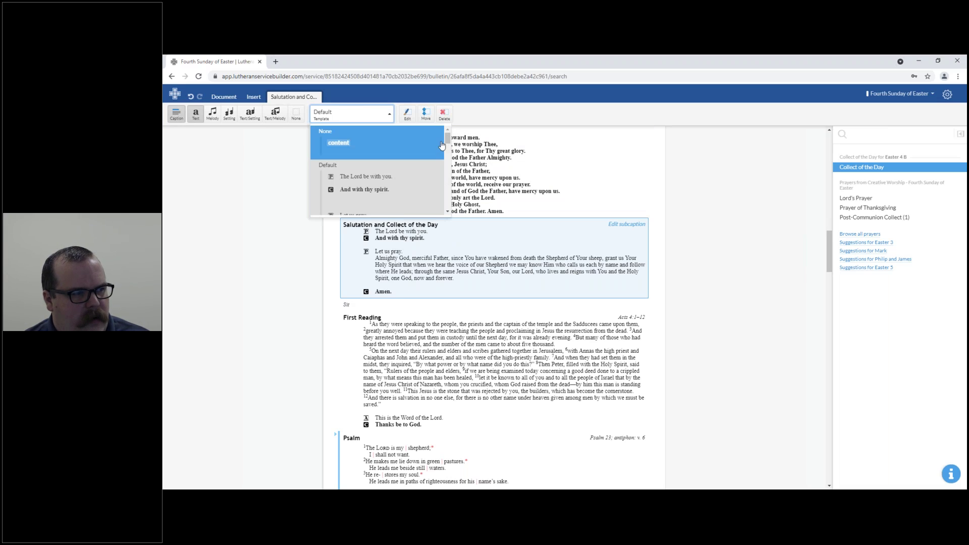
{"action": "left_click_drag", "start_coordinate": [448, 137], "coordinate": [449, 160]}
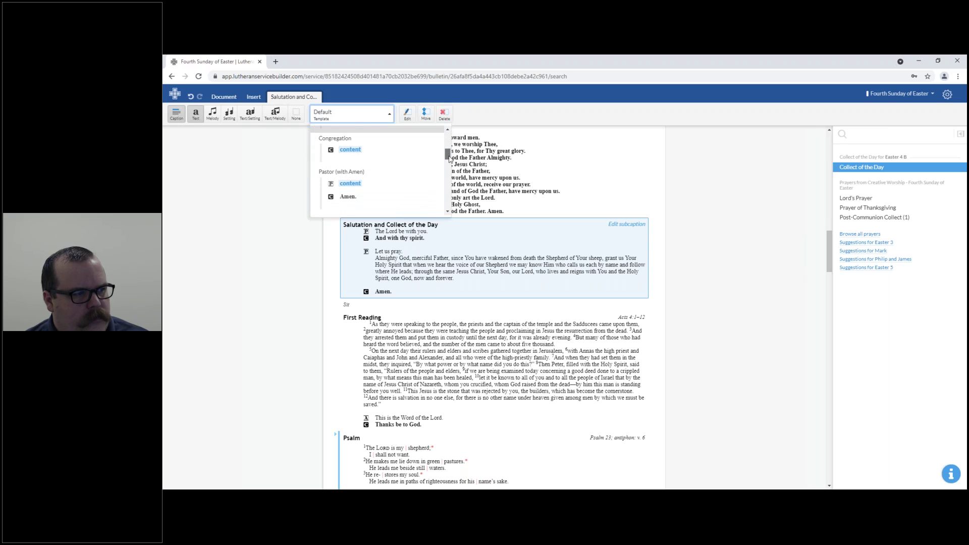
{"action": "left_click", "coordinate": [350, 147]}
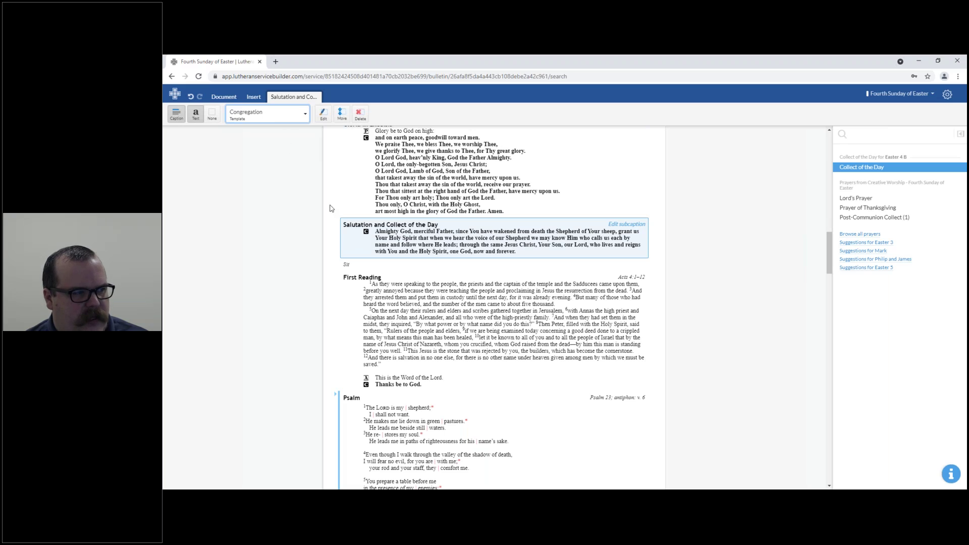
- Restore the Default template on the Salutation and Collect of the Day
{"action": "left_click", "coordinate": [268, 120]}
{"action": "mouse_move", "coordinate": [363, 151]}
{"action": "left_mouse_down"}
{"action": "mouse_move", "coordinate": [364, 160]}
{"action": "mouse_move", "coordinate": [364, 137]}
{"action": "left_mouse_up"}
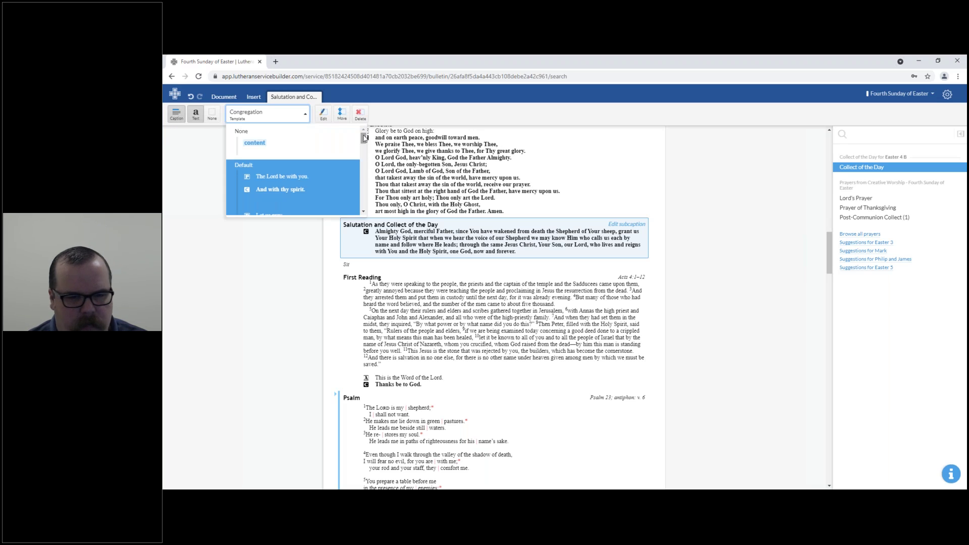
{"action": "left_click", "coordinate": [304, 155]}
{"action": "left_click", "coordinate": [304, 121]}
{"action": "left_click", "coordinate": [318, 201]}
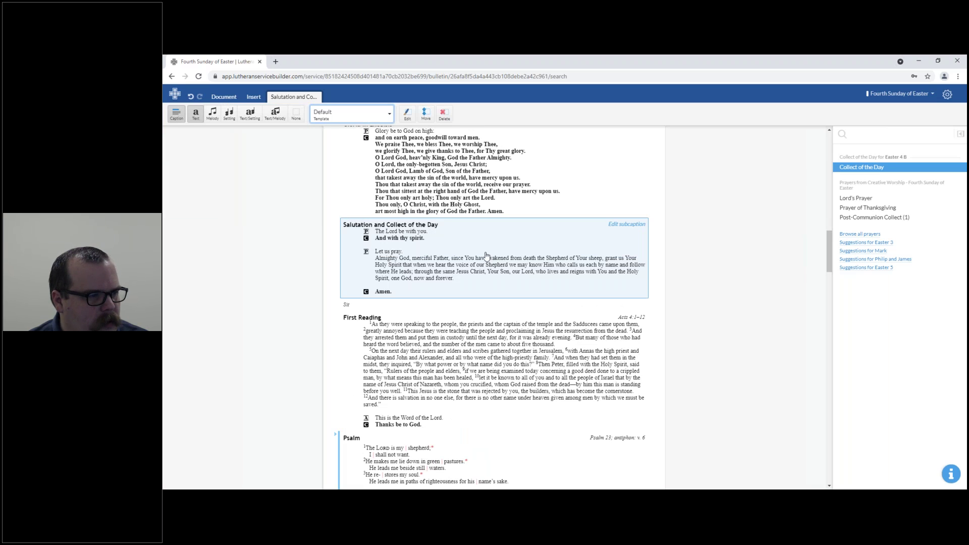
- Select the First Reading, open its caption for editing, and leave the caption without changing it
{"action": "scroll", "coordinate": [748, 320], "scroll_direction": "down", "scroll_amount": 3}
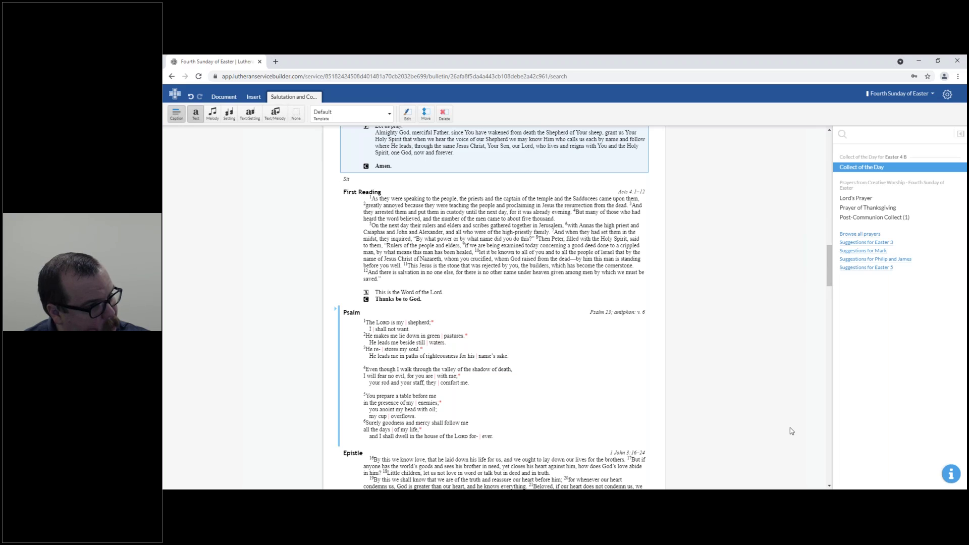
{"action": "left_click", "coordinate": [492, 251]}
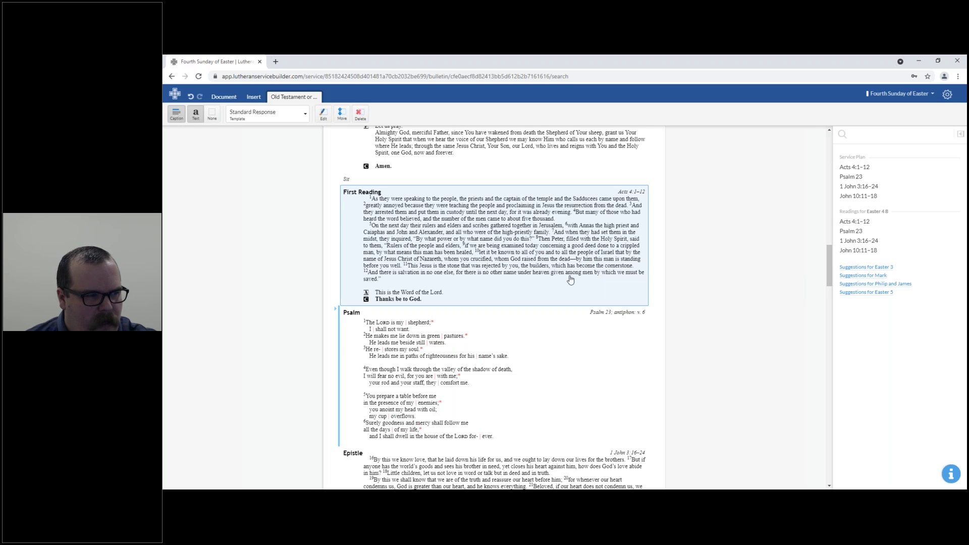
{"action": "scroll", "coordinate": [701, 317], "scroll_direction": "up", "scroll_amount": 1}
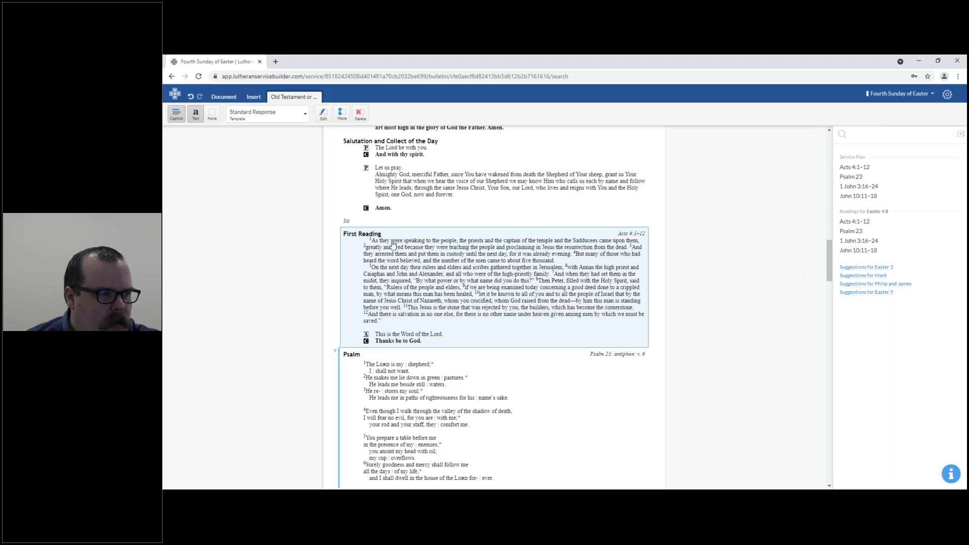
{"action": "left_click", "coordinate": [362, 236]}
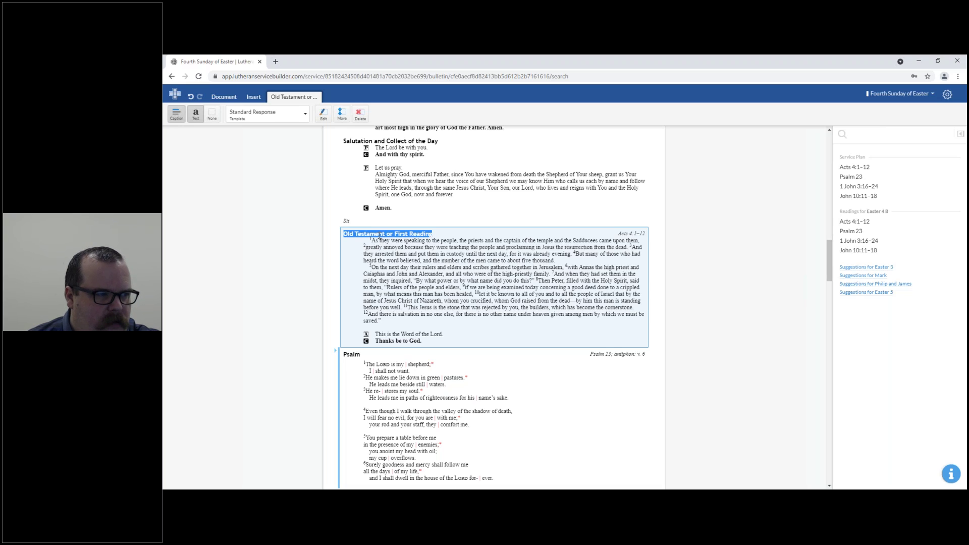
{"action": "left_click", "coordinate": [454, 297]}
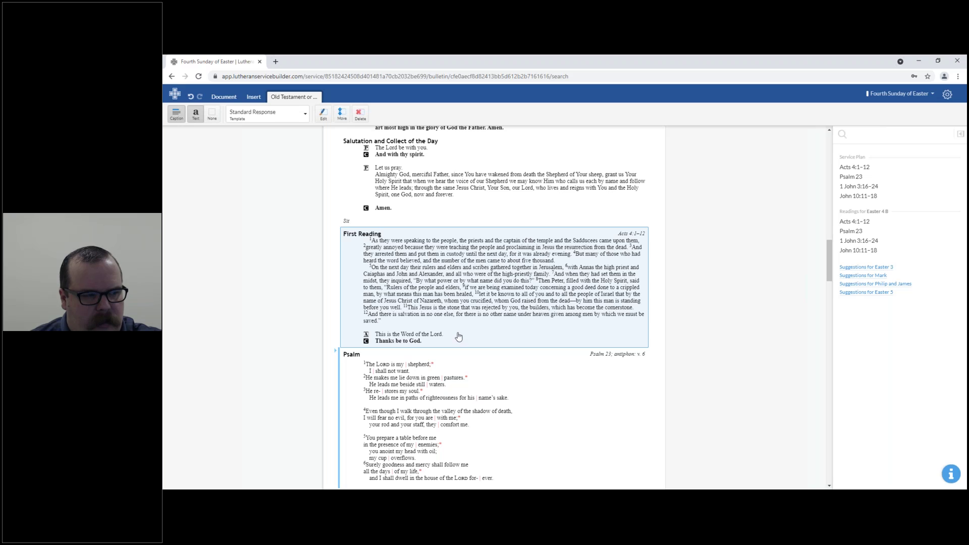
- Set the First Reading's template to Daily Office Response
{"action": "left_click", "coordinate": [256, 113]}
{"action": "scroll", "coordinate": [363, 136], "scroll_direction": "up", "scroll_amount": 1}
{"action": "left_click_drag", "start_coordinate": [363, 135], "coordinate": [364, 141]}
{"action": "left_click_drag", "start_coordinate": [362, 138], "coordinate": [364, 145]}
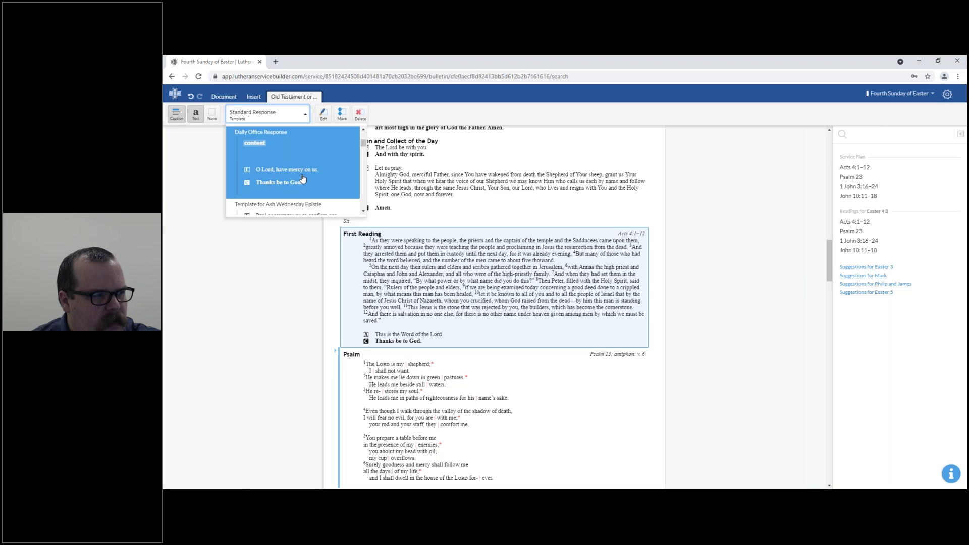
{"action": "left_click", "coordinate": [272, 161]}
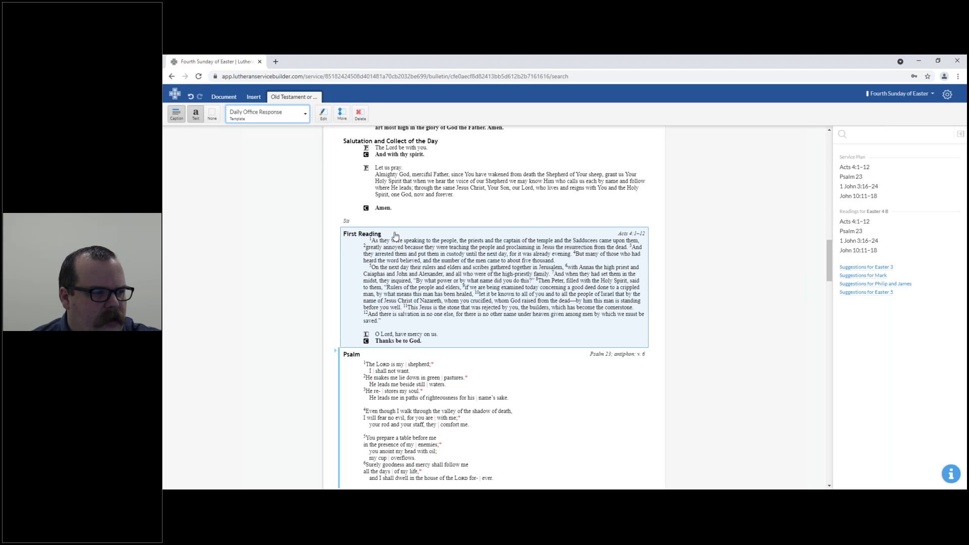
- Look through the First Reading's templates and examine the "with Introduction – Old Testament" option
{"action": "left_click", "coordinate": [291, 122]}
{"action": "left_click_drag", "start_coordinate": [364, 143], "coordinate": [365, 159]}
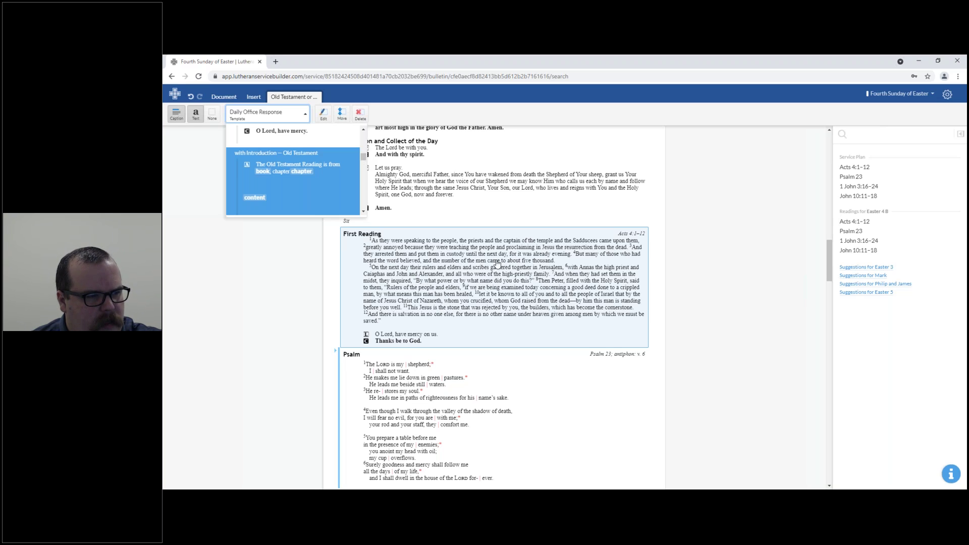
{"action": "mouse_move", "coordinate": [364, 160]}
{"action": "left_mouse_down"}
{"action": "mouse_move", "coordinate": [366, 176]}
{"action": "mouse_move", "coordinate": [366, 161]}
{"action": "left_mouse_up"}
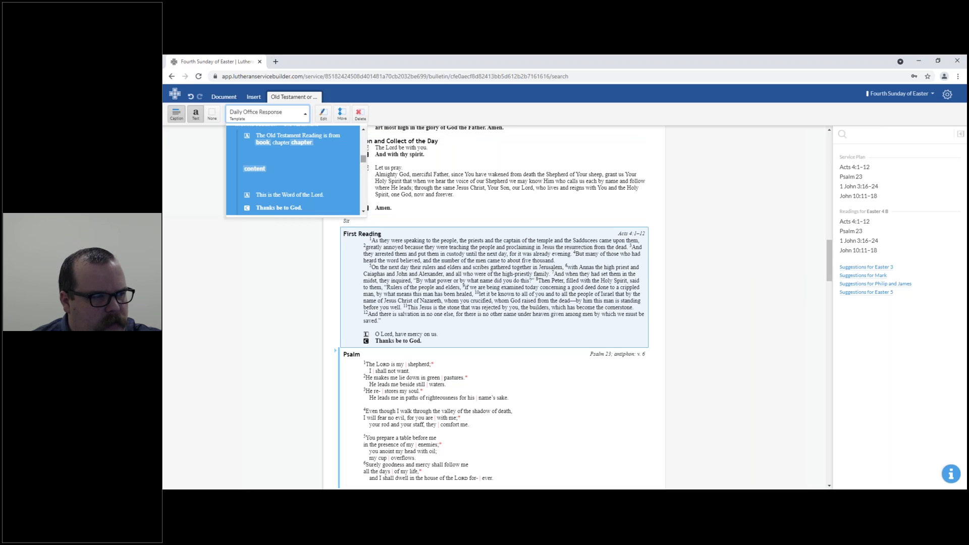
{"action": "left_click", "coordinate": [619, 252]}
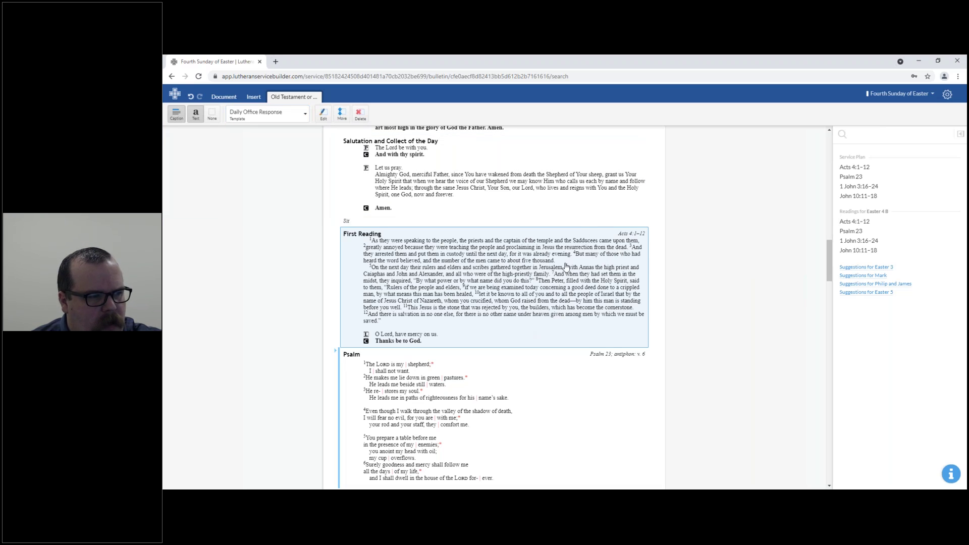
- Search for Genesis 1:1-15 and use it as the passage for the First Reading
{"action": "left_click", "coordinate": [879, 137]}
{"action": "type", "text": "G"}
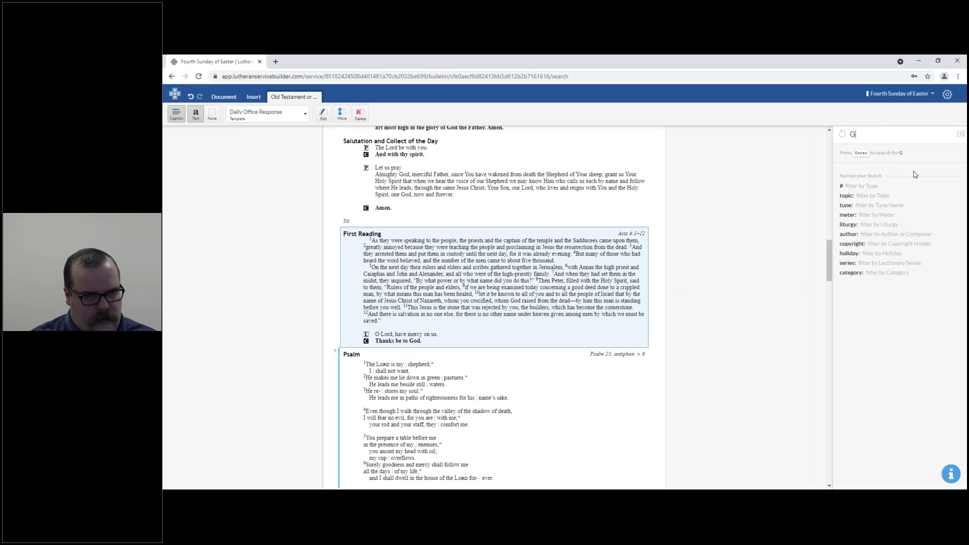
{"action": "type", "text": "ene"}
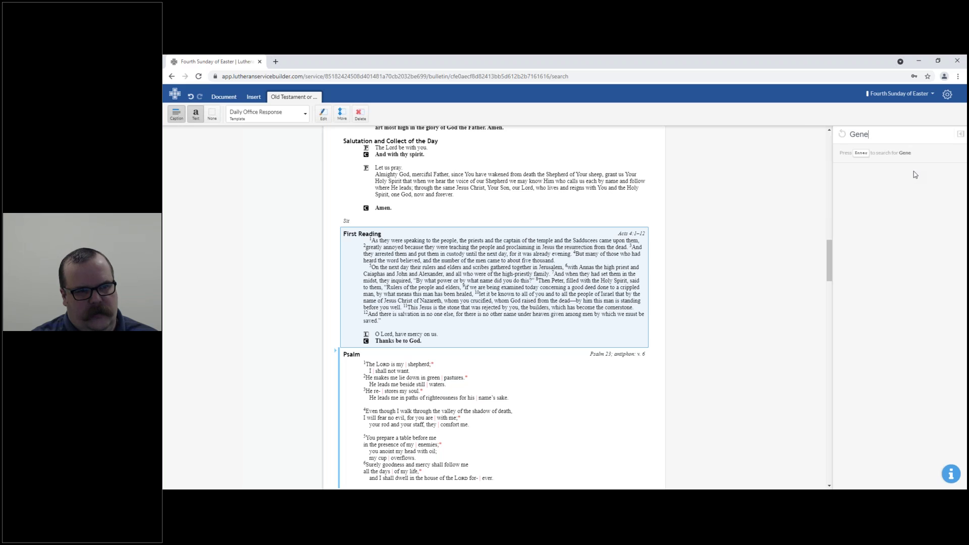
{"action": "type", "text": "sis"}
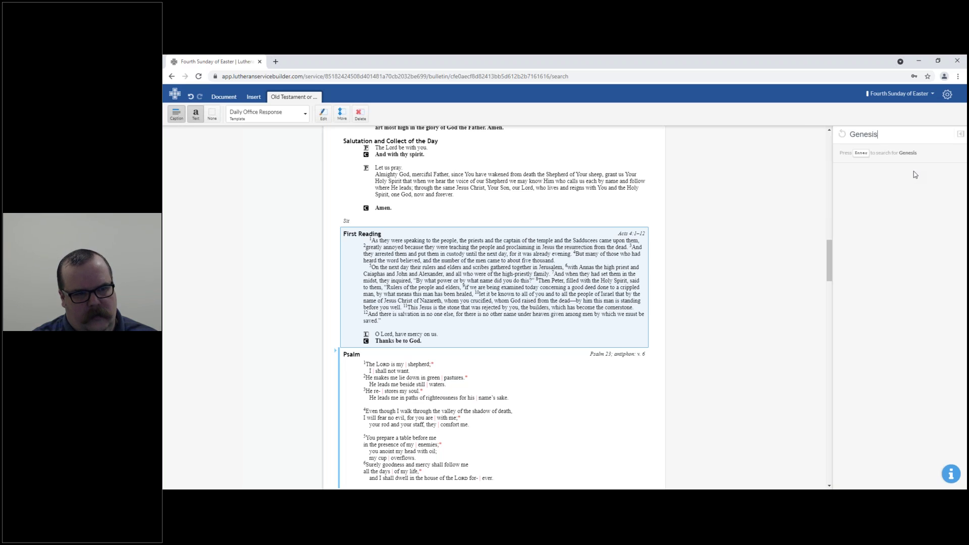
{"action": "type", "text": " 1:1-15"}
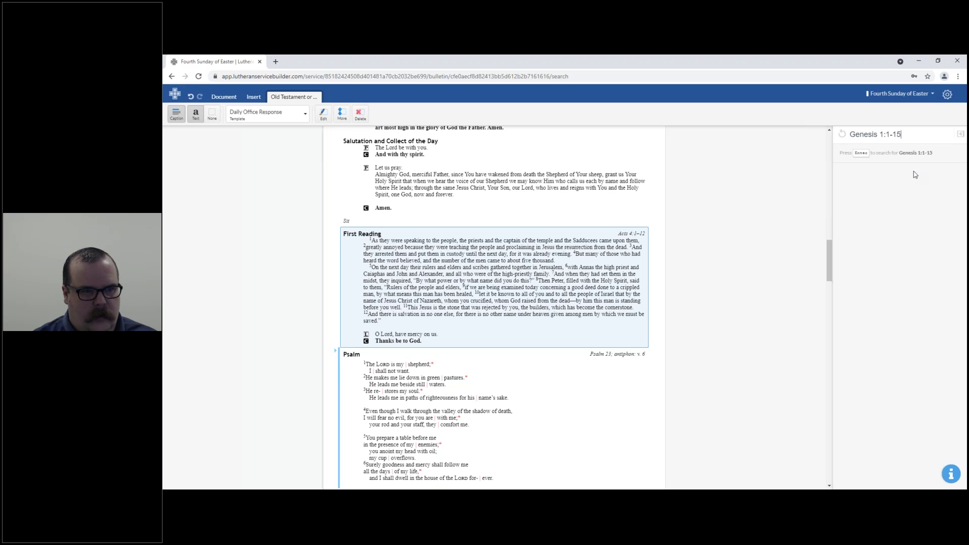
{"action": "key", "text": "Return"}
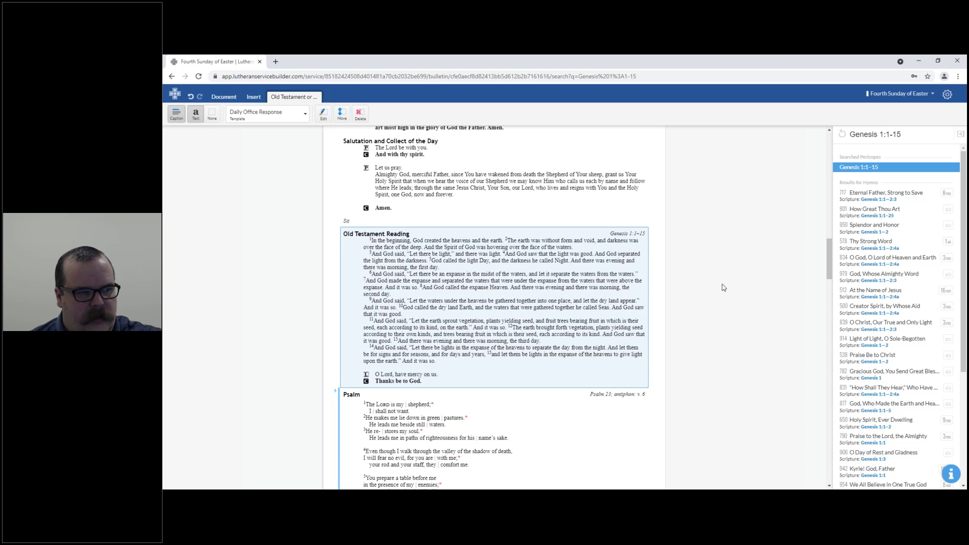
- Set the Old Testament Reading's template to "with Introduction – Old Testament"
{"action": "left_click", "coordinate": [259, 120]}
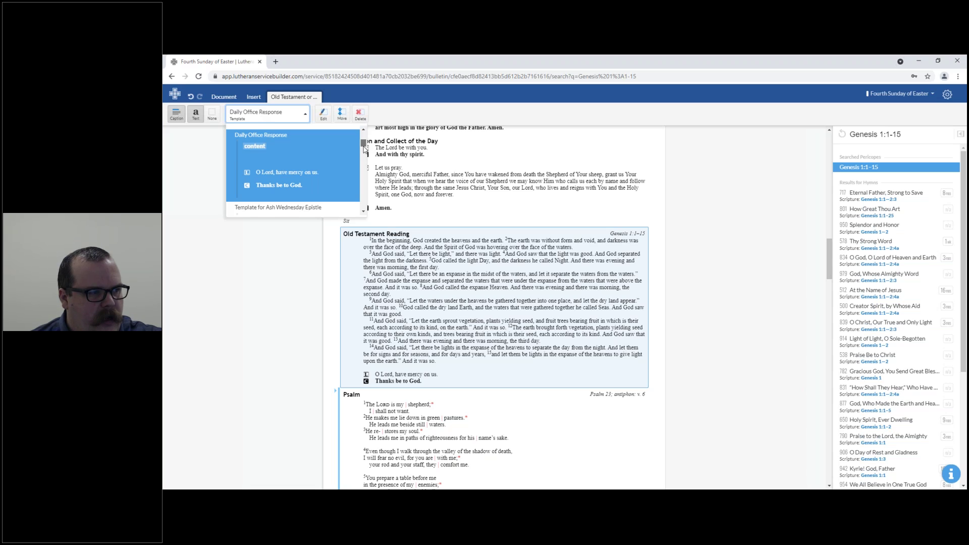
{"action": "scroll", "coordinate": [364, 148], "scroll_direction": "down", "scroll_amount": 4}
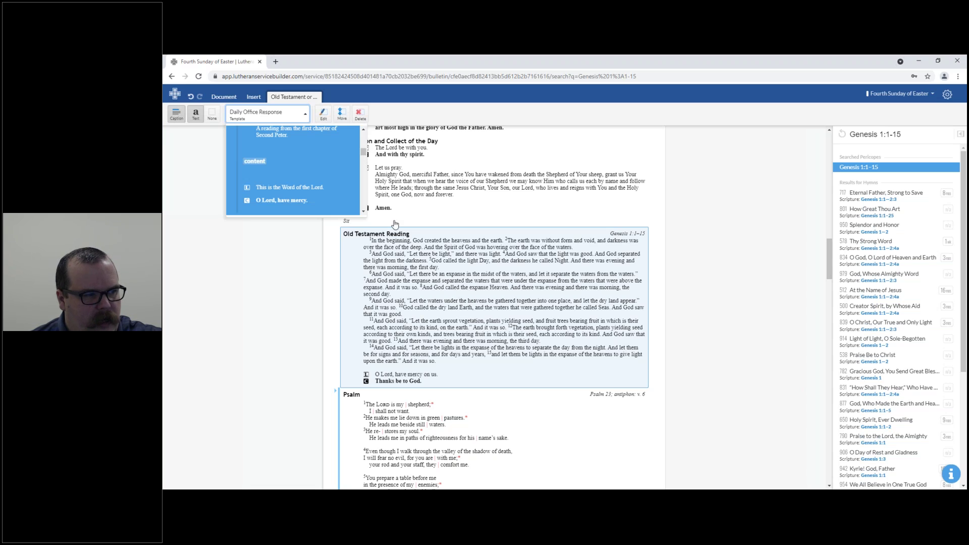
{"action": "scroll", "coordinate": [366, 156], "scroll_direction": "down", "scroll_amount": 2}
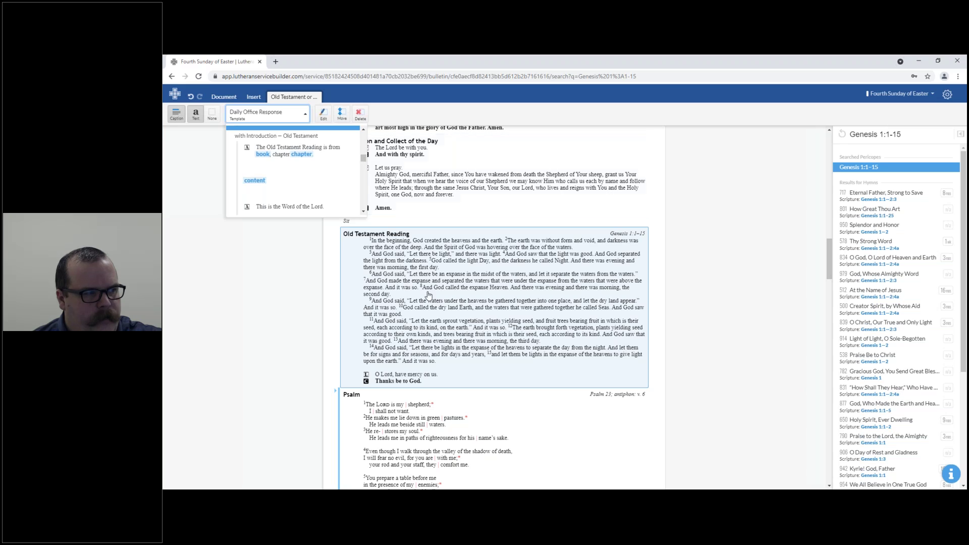
{"action": "left_click", "coordinate": [308, 163]}
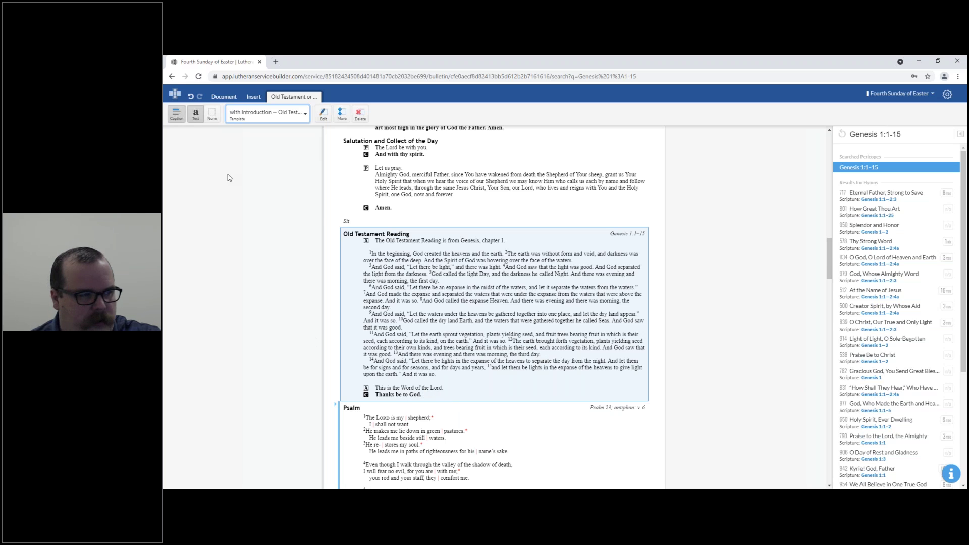
- Look through the Old Testament Reading's remaining templates, and open its caption for editing without changing it
{"action": "left_click", "coordinate": [269, 121]}
{"action": "left_click_drag", "start_coordinate": [364, 160], "coordinate": [364, 170]}
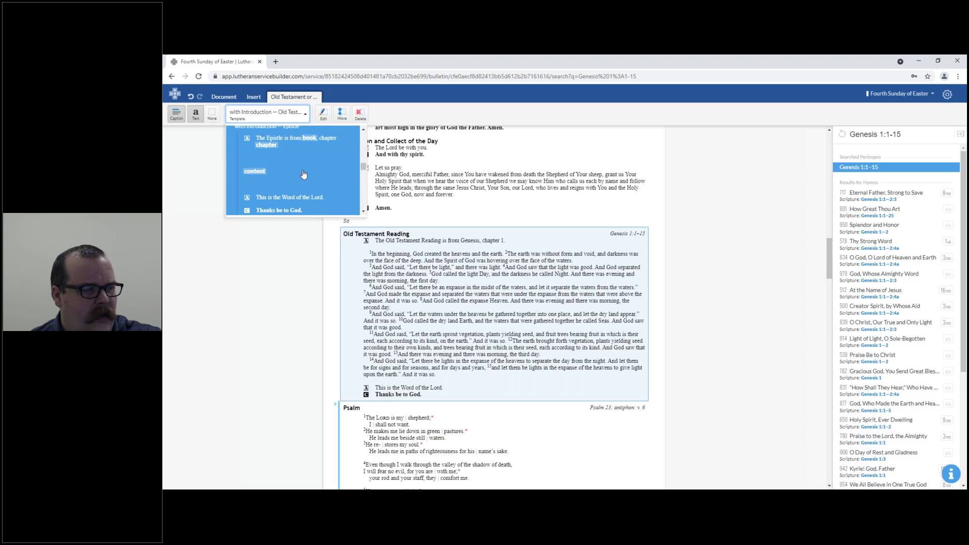
{"action": "scroll", "coordinate": [345, 168], "scroll_direction": "down", "scroll_amount": 3}
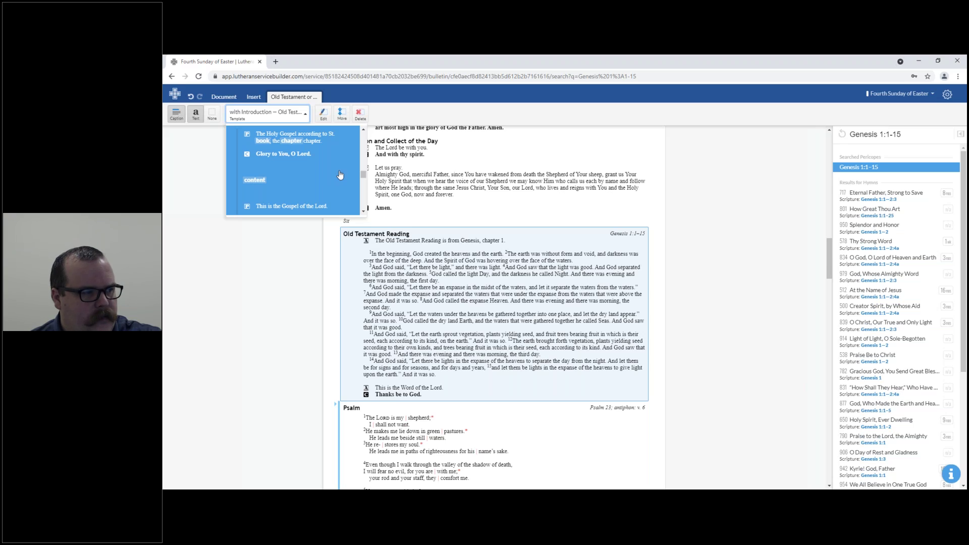
{"action": "left_click_drag", "start_coordinate": [364, 174], "coordinate": [368, 190]}
{"action": "left_click", "coordinate": [758, 252]}
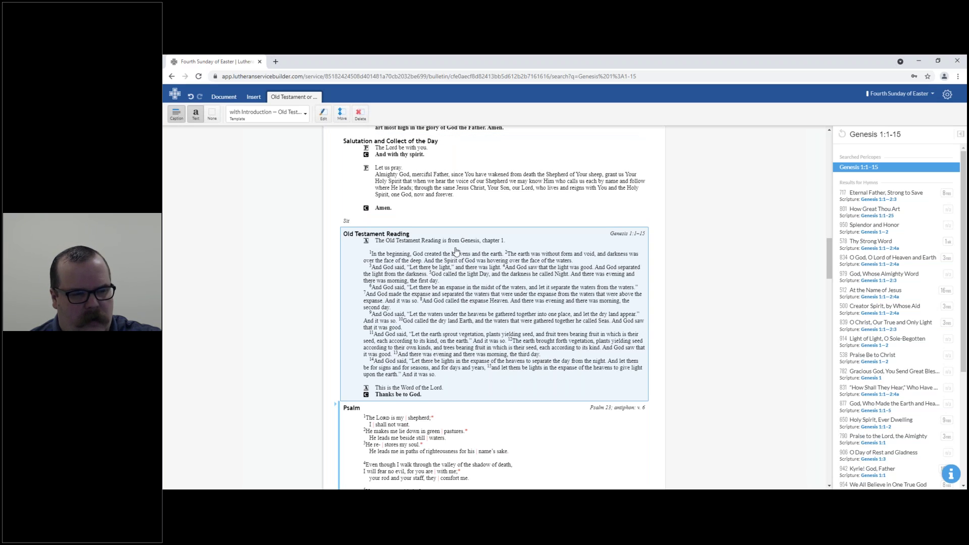
{"action": "double_click", "coordinate": [397, 235]}
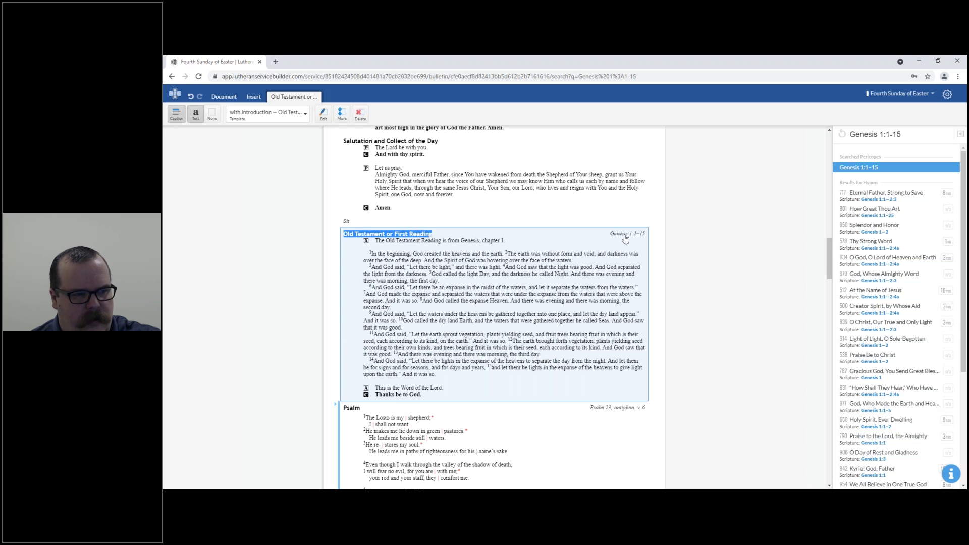
{"action": "left_click", "coordinate": [740, 298]}
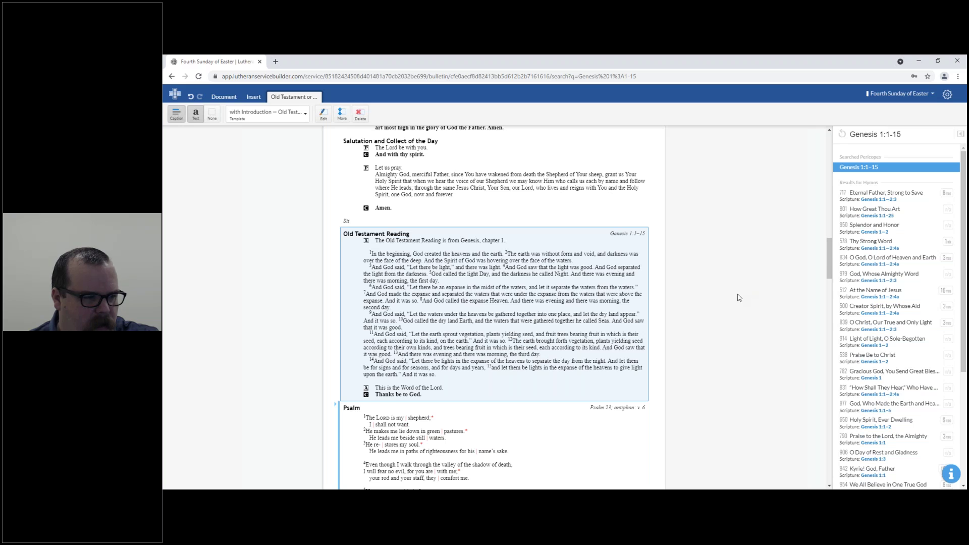
- Expand the Psalm's alternatives and use the Gradual in its place
{"action": "scroll", "coordinate": [738, 296], "scroll_direction": "down", "scroll_amount": 5}
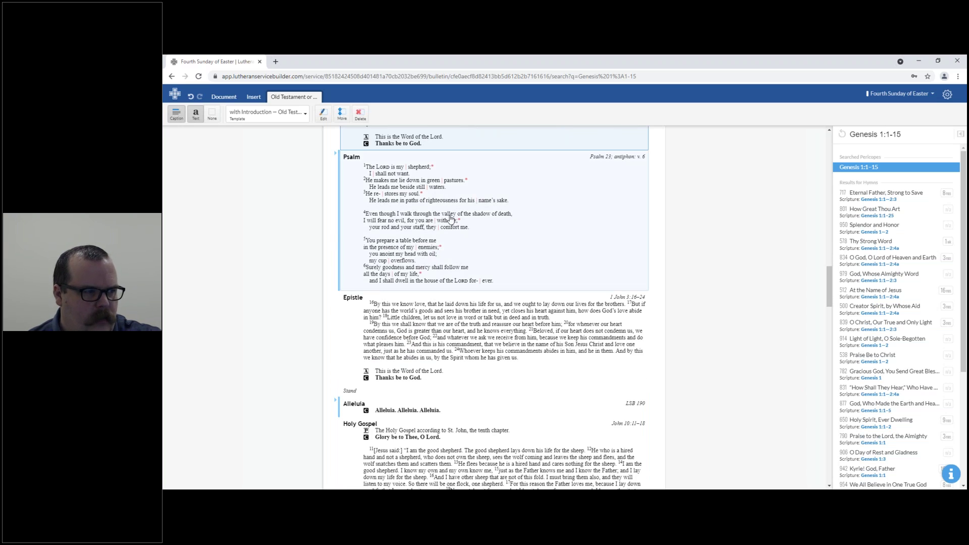
{"action": "left_click", "coordinate": [417, 197]}
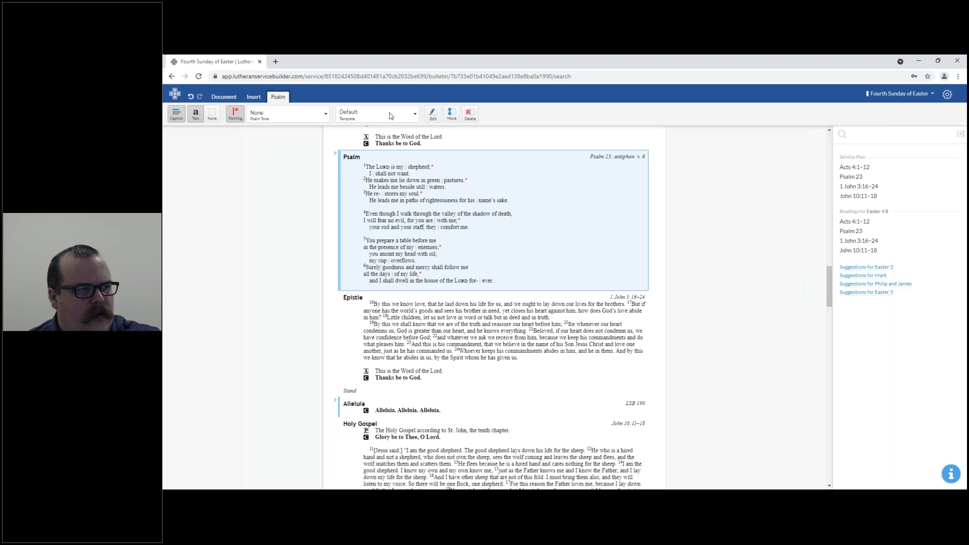
{"action": "left_click", "coordinate": [336, 157]}
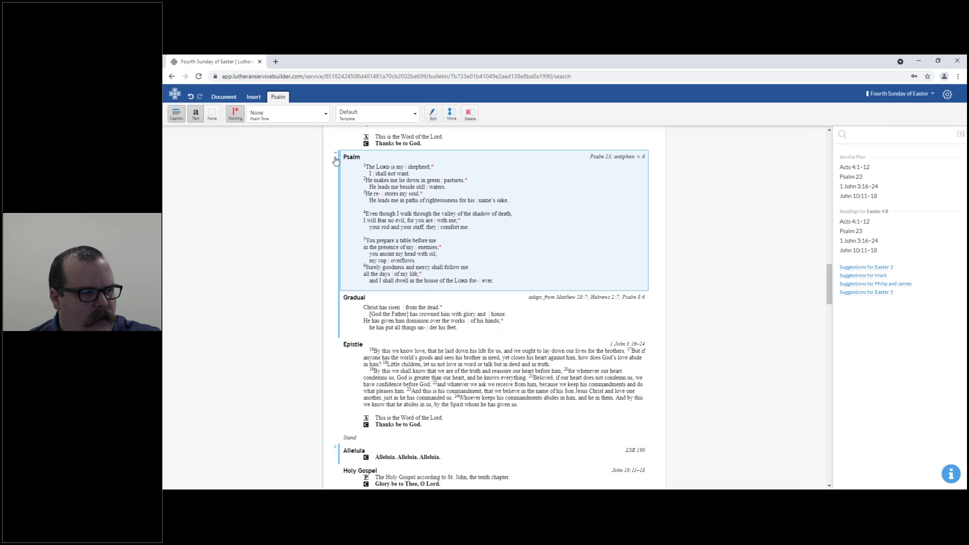
{"action": "key", "text": "Delete"}
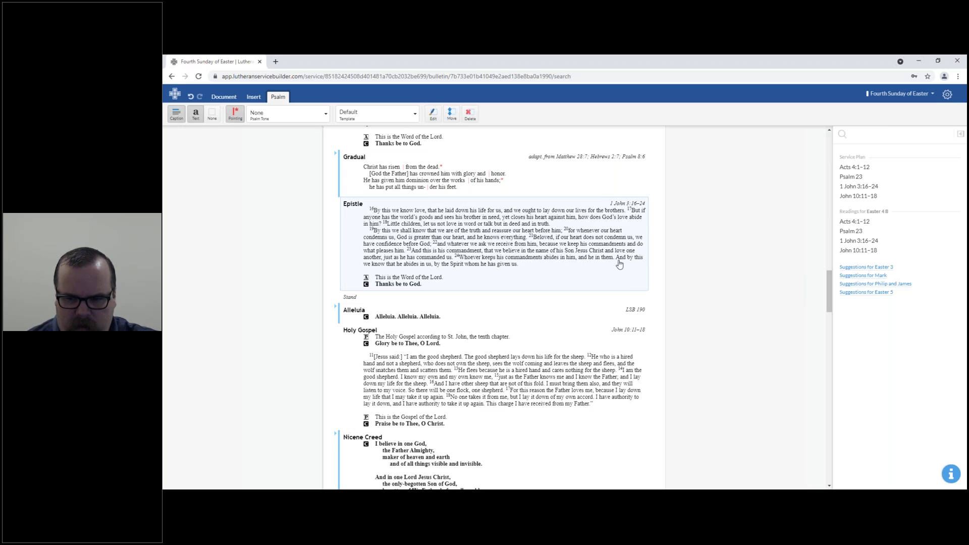
- Expand the Alleluia's alternatives, check the warning on the Tract, and choose the Tract
{"action": "scroll", "coordinate": [714, 277], "scroll_direction": "down", "scroll_amount": 2}
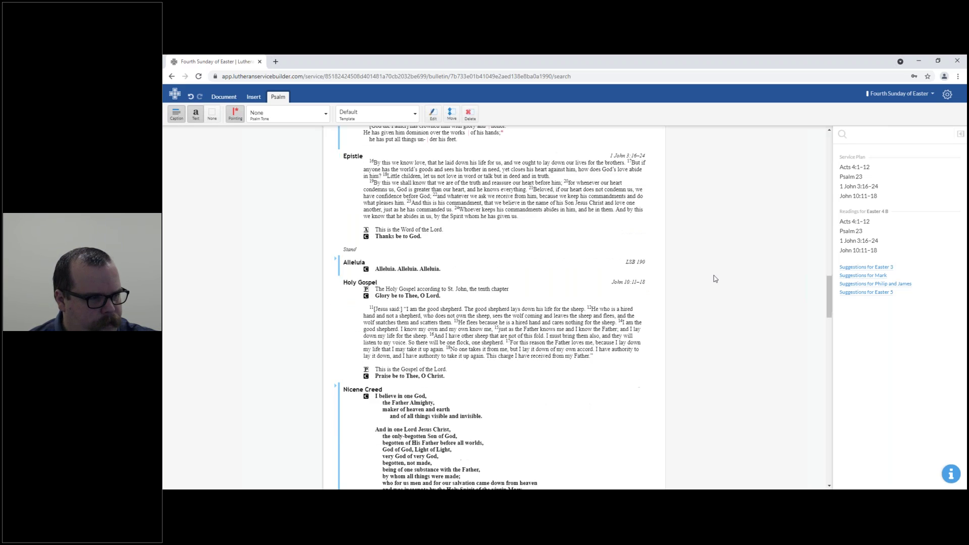
{"action": "left_click", "coordinate": [583, 220]}
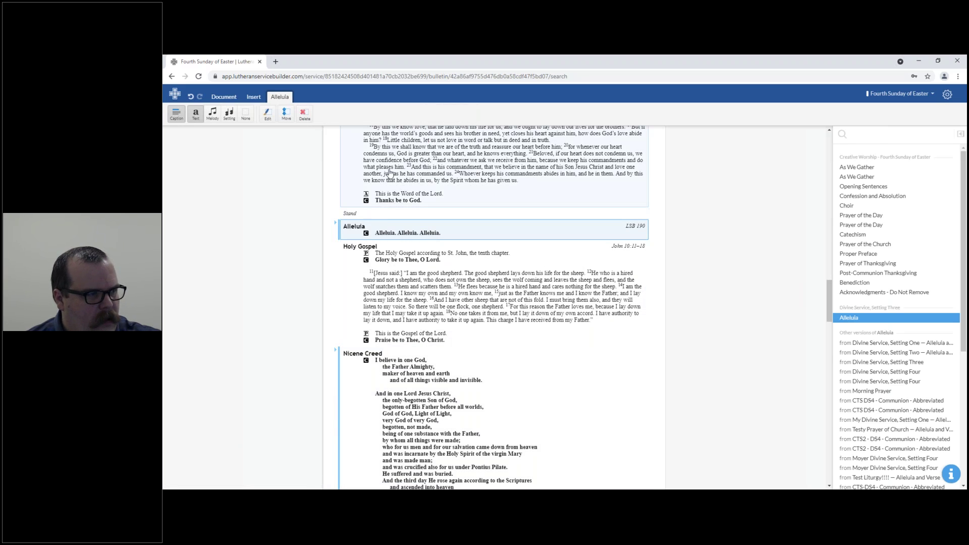
{"action": "left_click", "coordinate": [335, 224]}
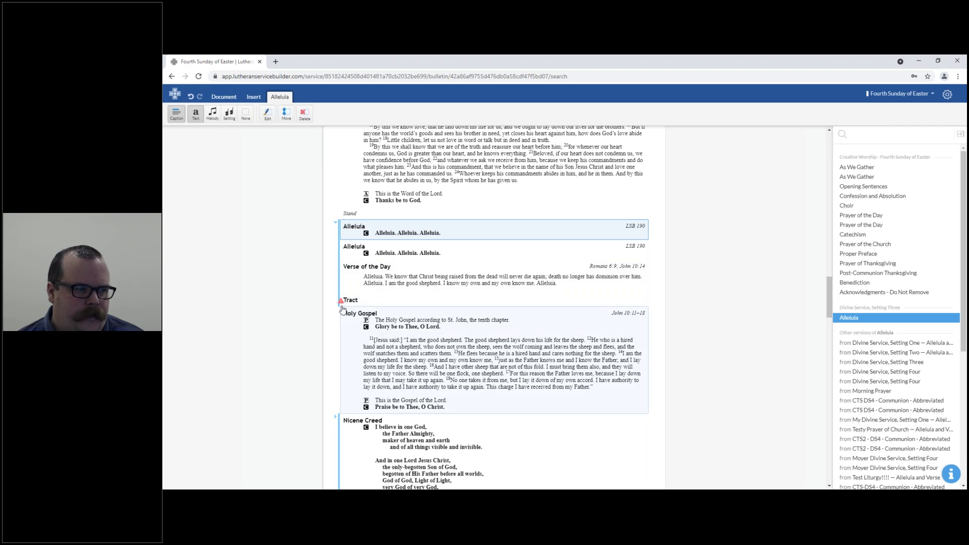
{"action": "mouse_move", "coordinate": [342, 306]}
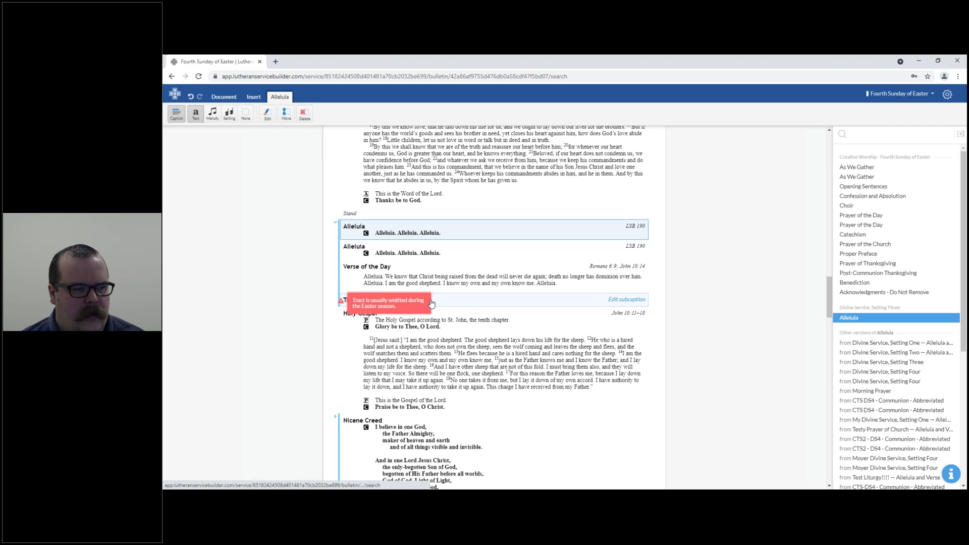
{"action": "left_click", "coordinate": [475, 302]}
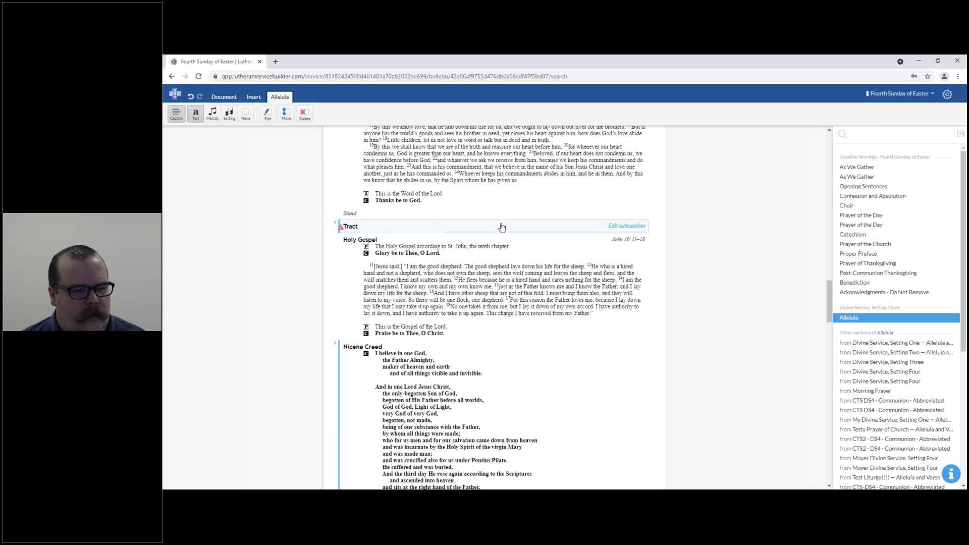
- Expand the Tract's alternatives and choose the first Alleluia instead
{"action": "mouse_move", "coordinate": [341, 228]}
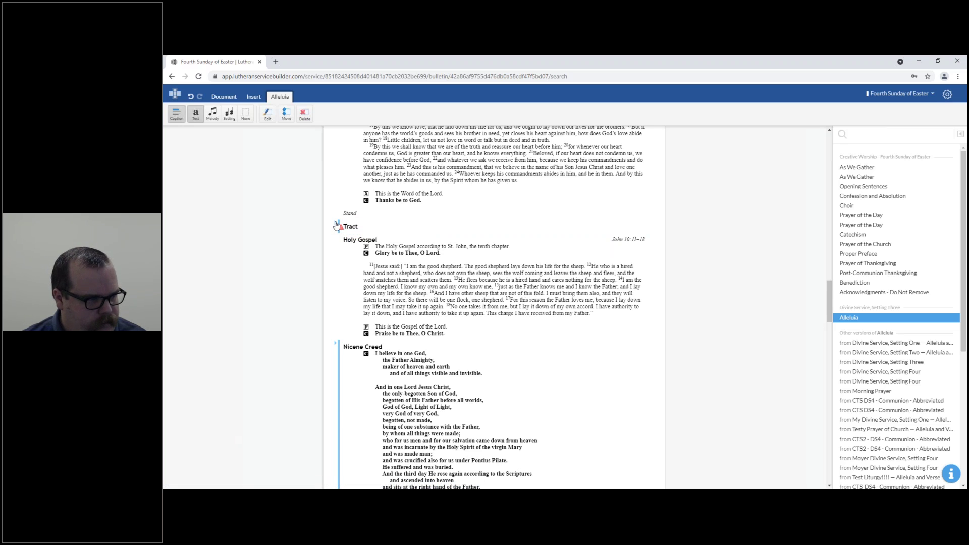
{"action": "left_click", "coordinate": [337, 225]}
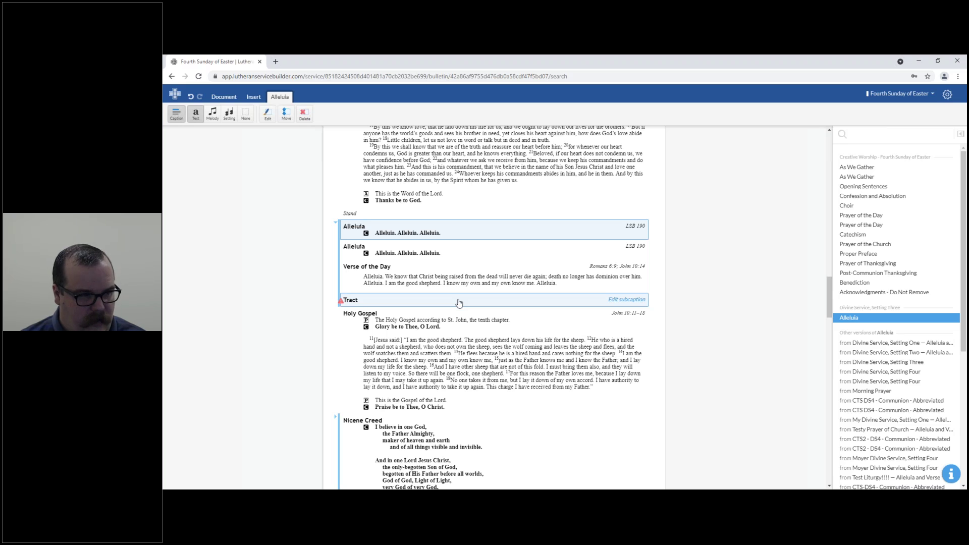
{"action": "left_click", "coordinate": [439, 231]}
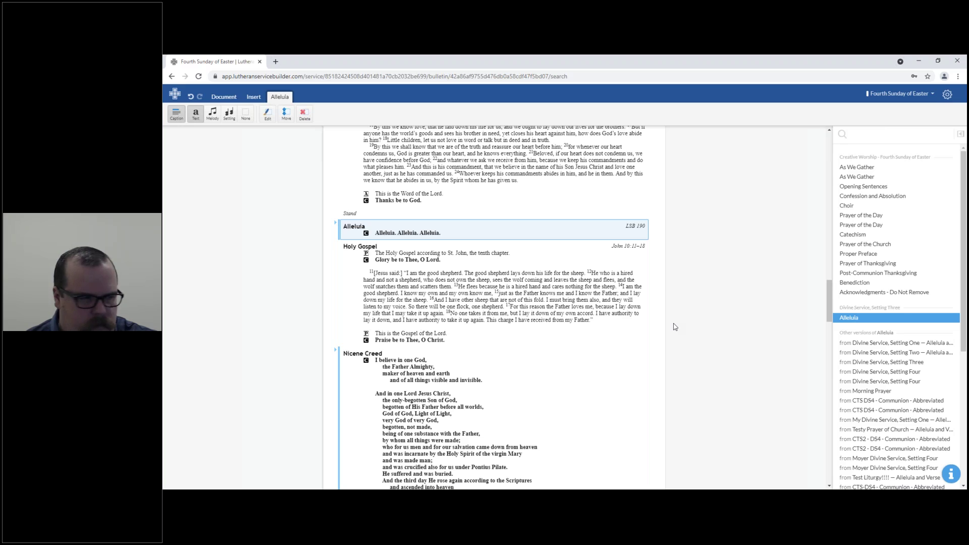
- Show the Holy Gospel's responses with melody notation, and set its template to Standard Response
{"action": "left_click", "coordinate": [686, 306]}
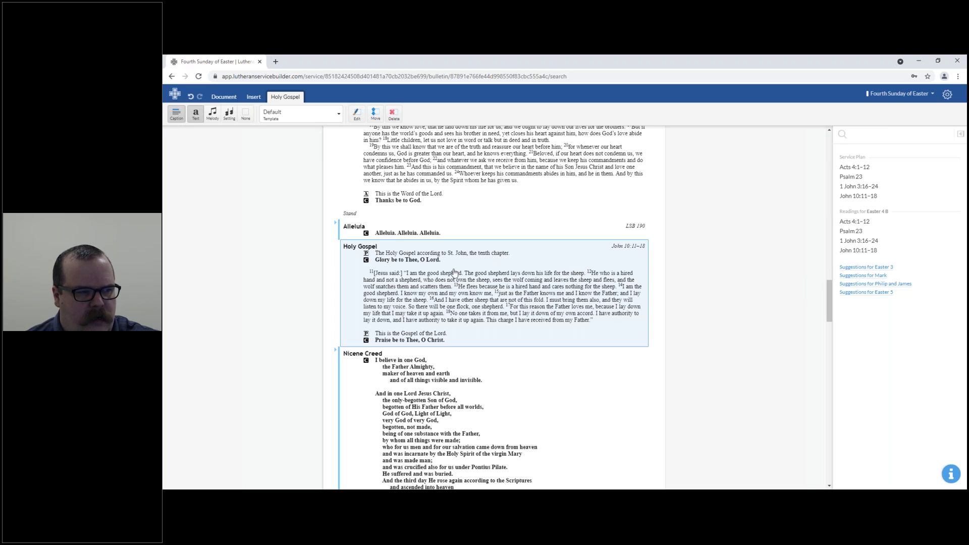
{"action": "left_click", "coordinate": [212, 116]}
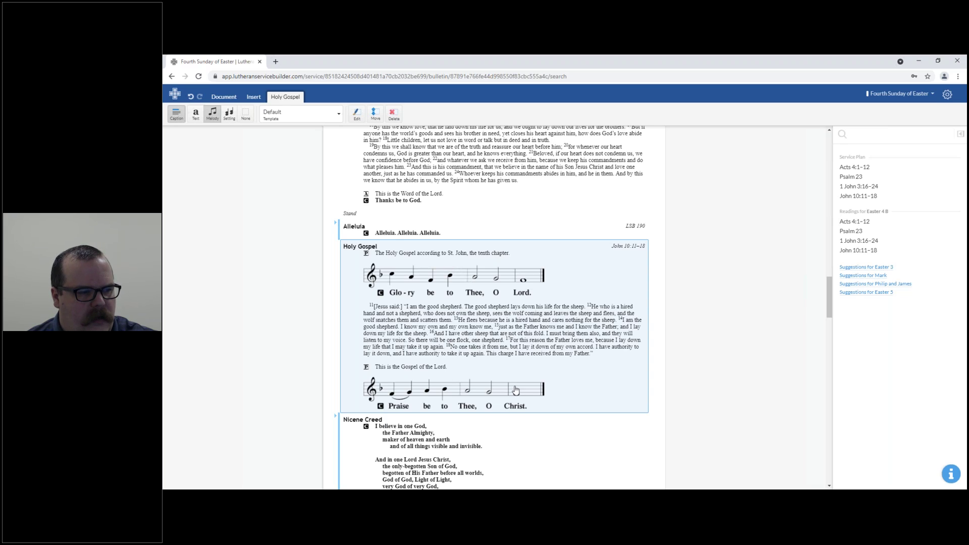
{"action": "left_click", "coordinate": [293, 119]}
{"action": "scroll", "coordinate": [320, 167], "scroll_direction": "down", "scroll_amount": 2}
{"action": "left_click", "coordinate": [331, 172]}
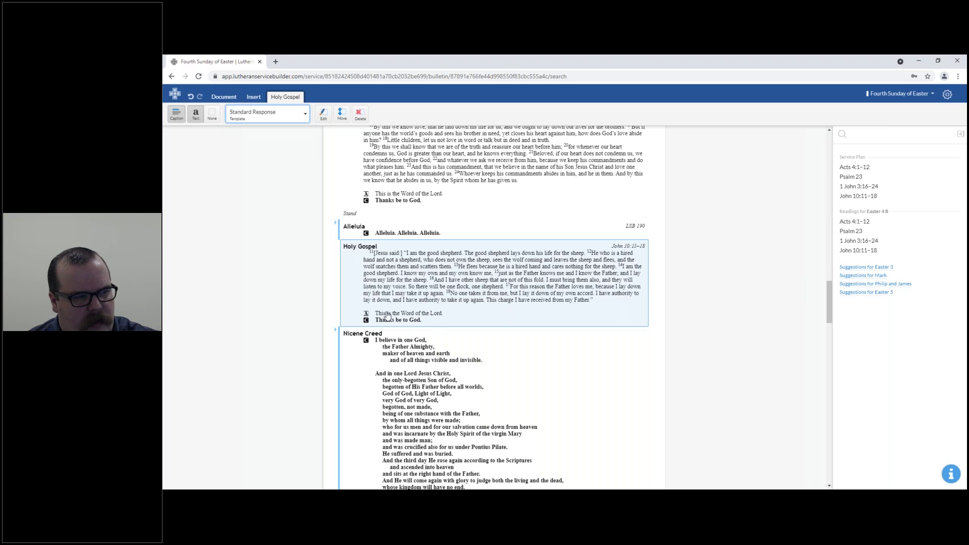
- Return the Holy Gospel to the Default template and show its responses as text only
{"action": "left_click", "coordinate": [272, 121]}
{"action": "scroll", "coordinate": [281, 181], "scroll_direction": "down", "scroll_amount": 3}
{"action": "left_click", "coordinate": [296, 177]}
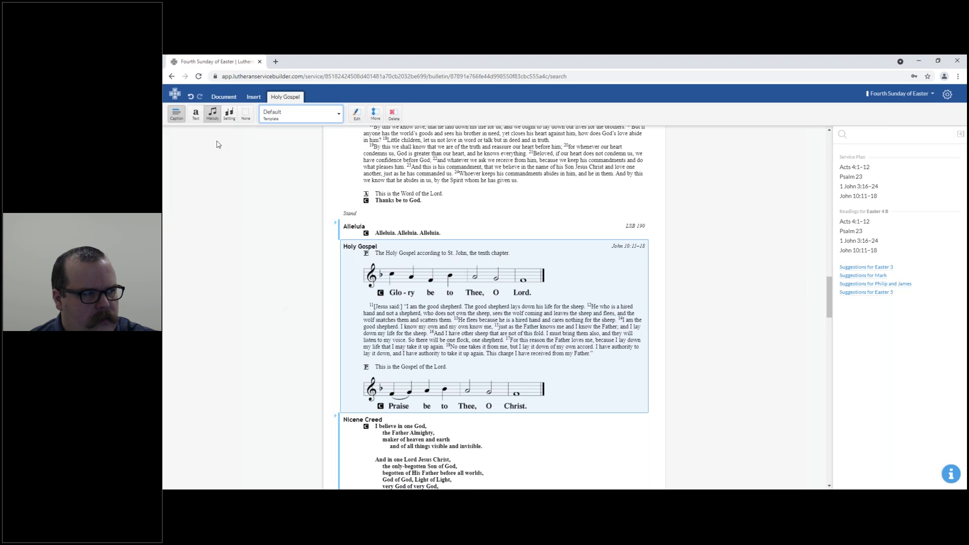
{"action": "left_click", "coordinate": [197, 114]}
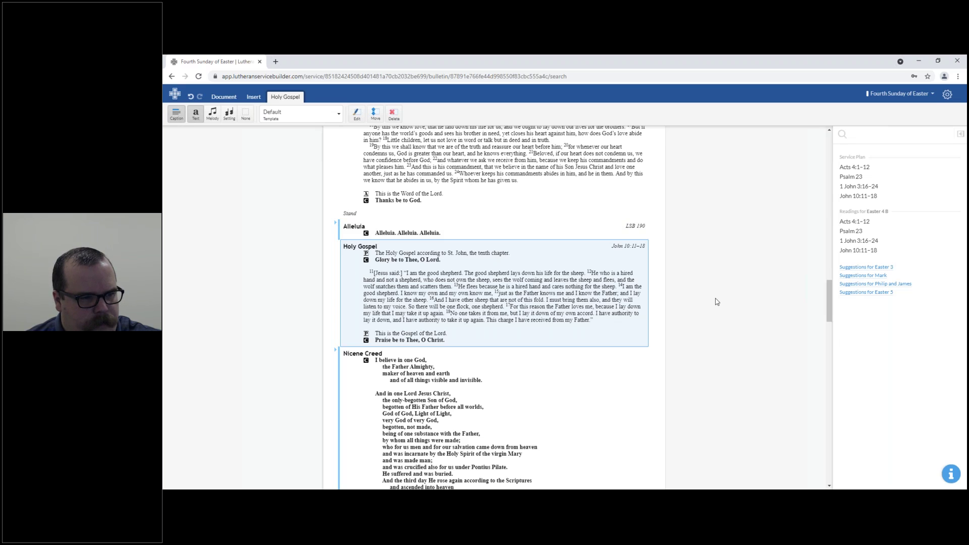
- Expand the creed alternatives, examine the Apostles' and Athanasian Creeds, and keep the Nicene Creed
{"action": "scroll", "coordinate": [508, 285], "scroll_direction": "down", "scroll_amount": 3}
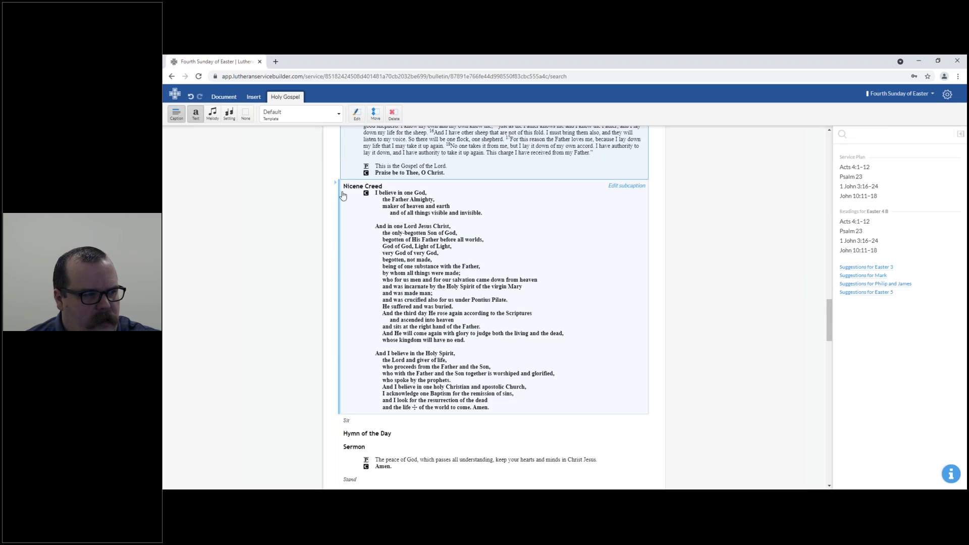
{"action": "left_click", "coordinate": [340, 195]}
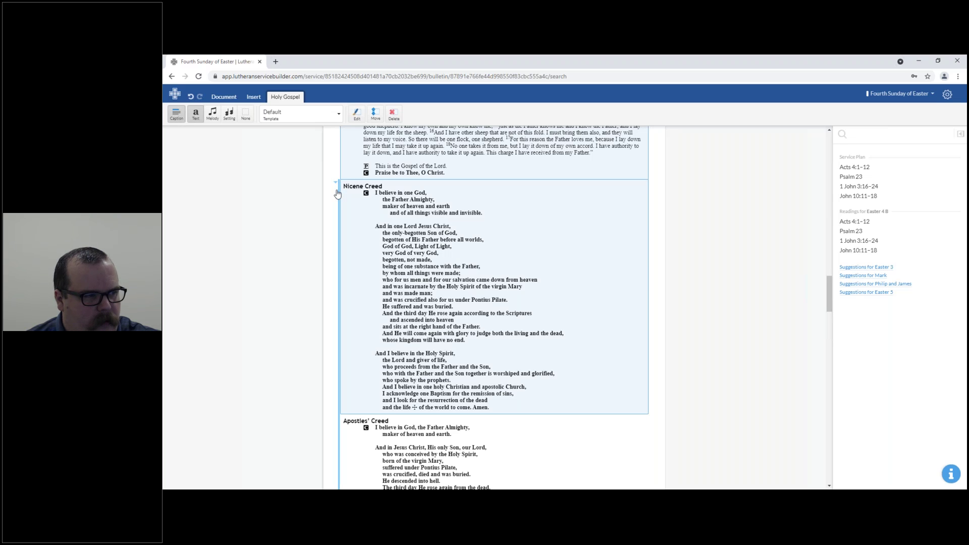
{"action": "scroll", "coordinate": [696, 279], "scroll_direction": "down", "scroll_amount": 2}
{"action": "scroll", "coordinate": [696, 279], "scroll_direction": "down", "scroll_amount": 1}
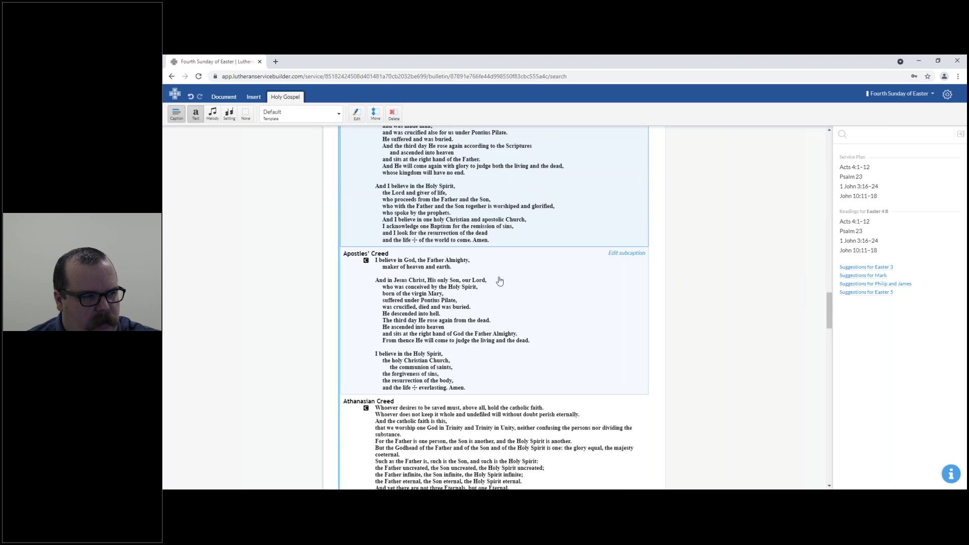
{"action": "scroll", "coordinate": [791, 245], "scroll_direction": "down", "scroll_amount": 3}
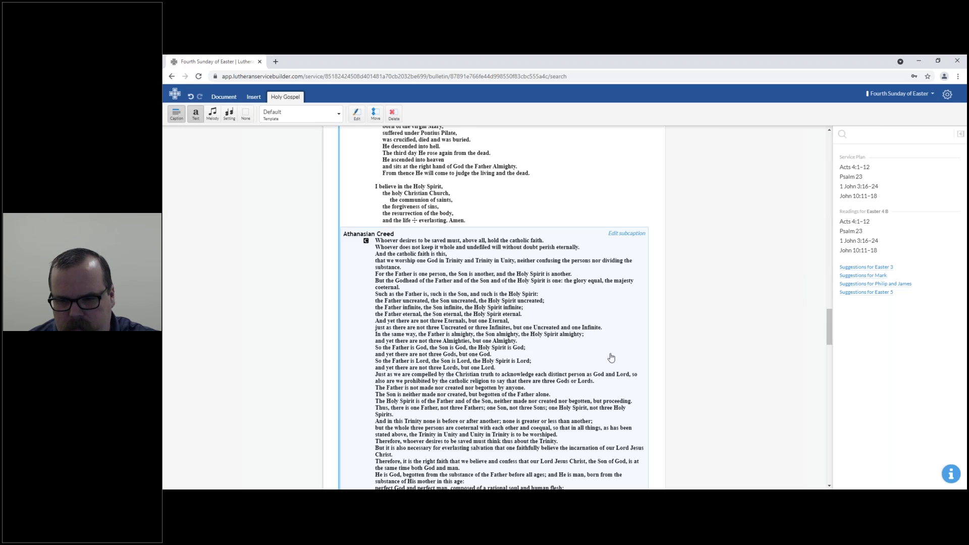
{"action": "scroll", "coordinate": [615, 347], "scroll_direction": "up", "scroll_amount": 1}
{"action": "scroll", "coordinate": [614, 347], "scroll_direction": "up", "scroll_amount": 3}
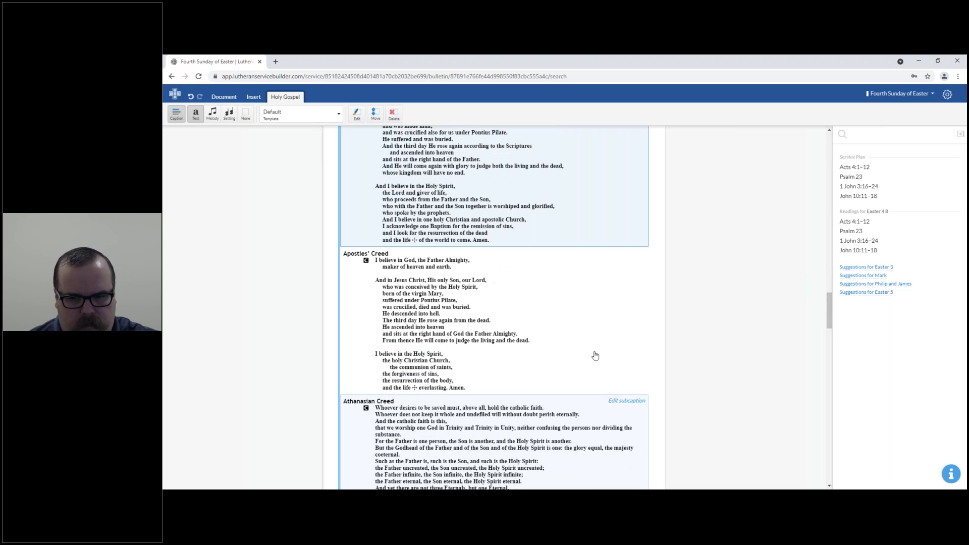
{"action": "scroll", "coordinate": [593, 354], "scroll_direction": "up", "scroll_amount": 3}
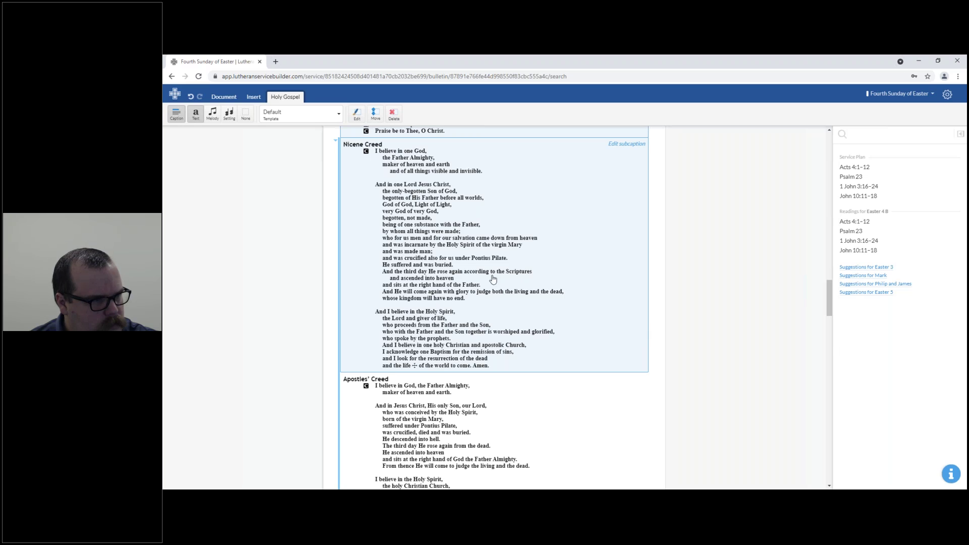
{"action": "left_click", "coordinate": [494, 279]}
- Assign 709 The King of Love My Shepherd Is to the Hymn of the Day, and go to the Hymn of Invocation
{"action": "scroll", "coordinate": [749, 320], "scroll_direction": "down", "scroll_amount": 3}
{"action": "left_click", "coordinate": [419, 266]}
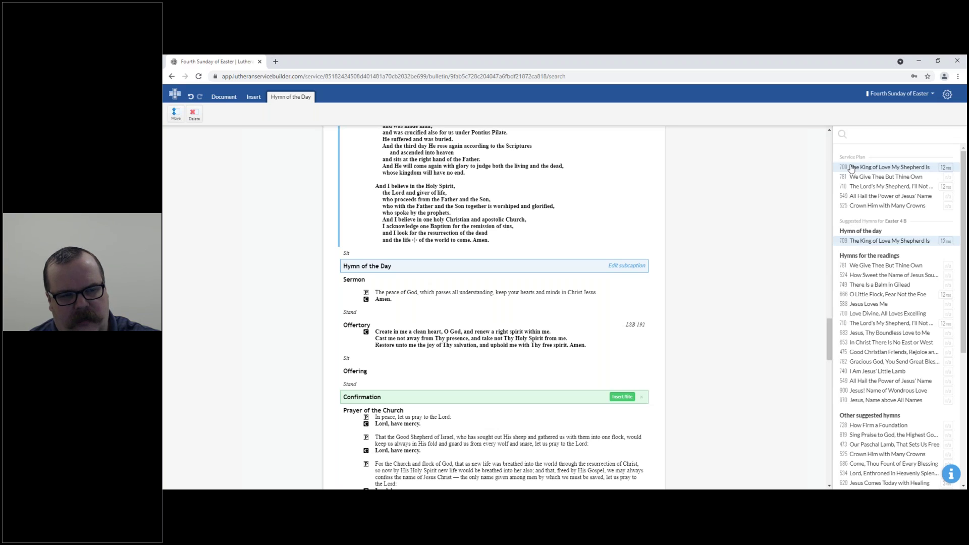
{"action": "left_click", "coordinate": [866, 242]}
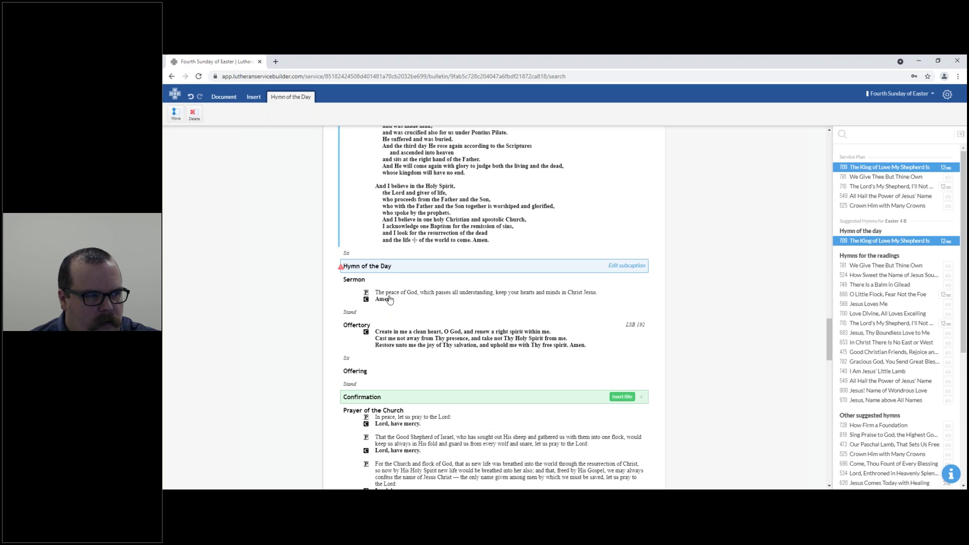
{"action": "left_click", "coordinate": [853, 168]}
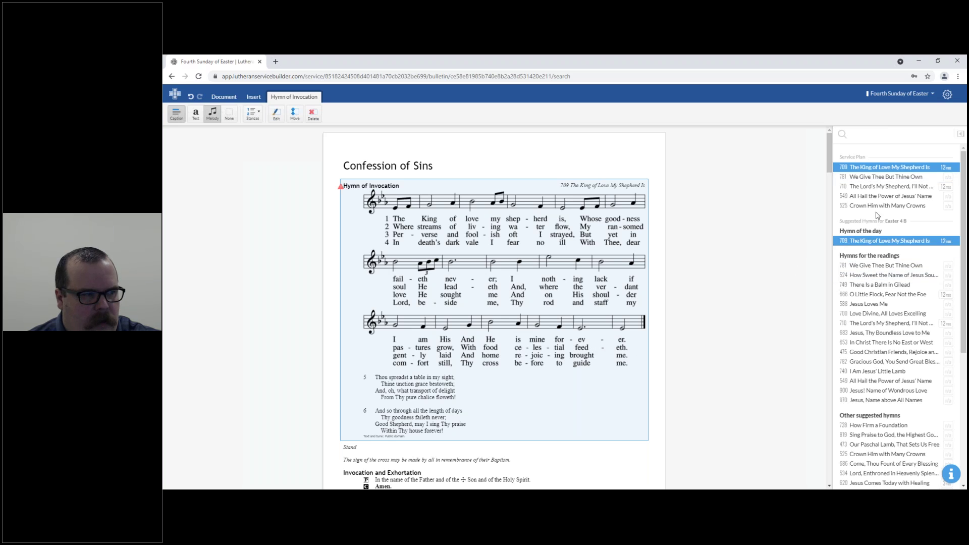
- Assign 781 We Give Thee But Thine Own to the Hymn of Invocation, and go to the Hymn of the Day
{"action": "left_click", "coordinate": [888, 177]}
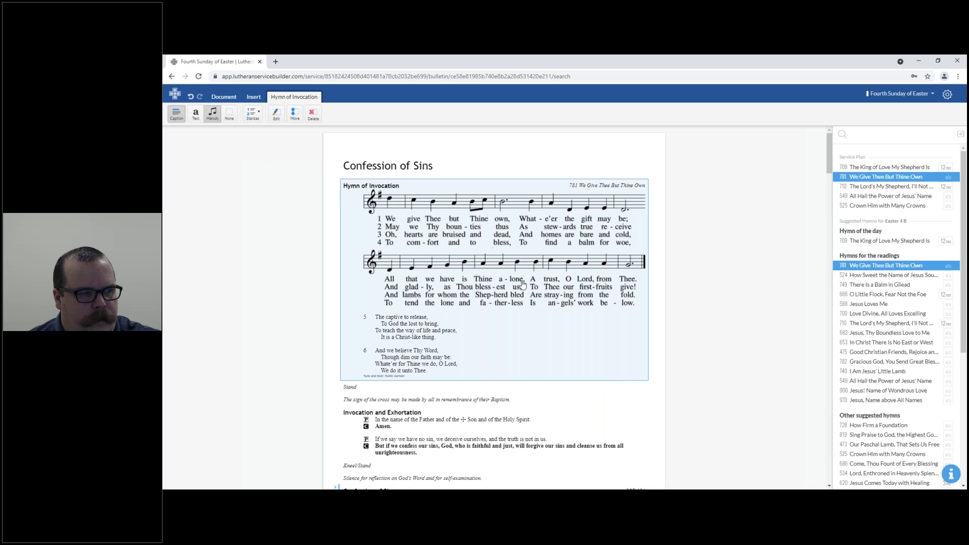
{"action": "left_click_drag", "start_coordinate": [830, 162], "coordinate": [803, 311]}
{"action": "scroll", "coordinate": [423, 232], "scroll_direction": "down", "scroll_amount": 6}
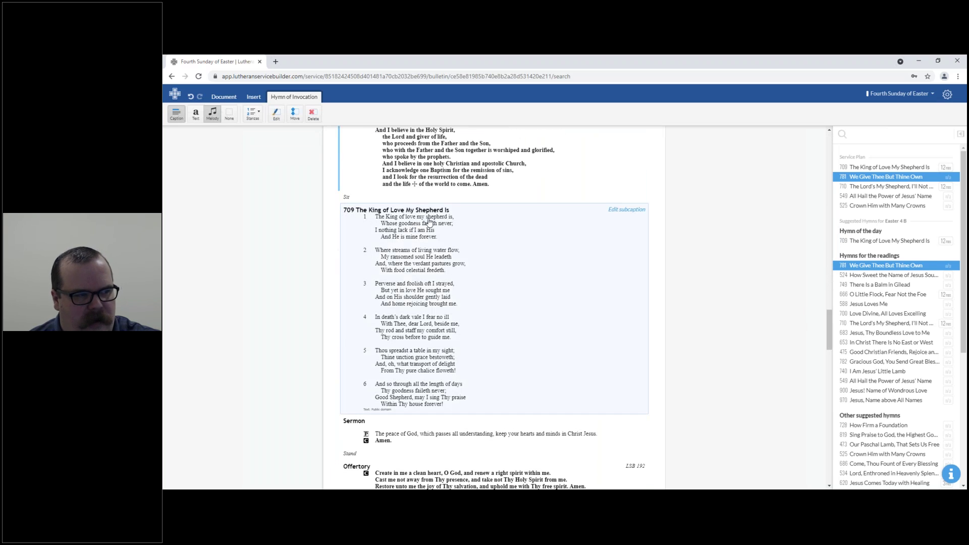
{"action": "left_click", "coordinate": [489, 251]}
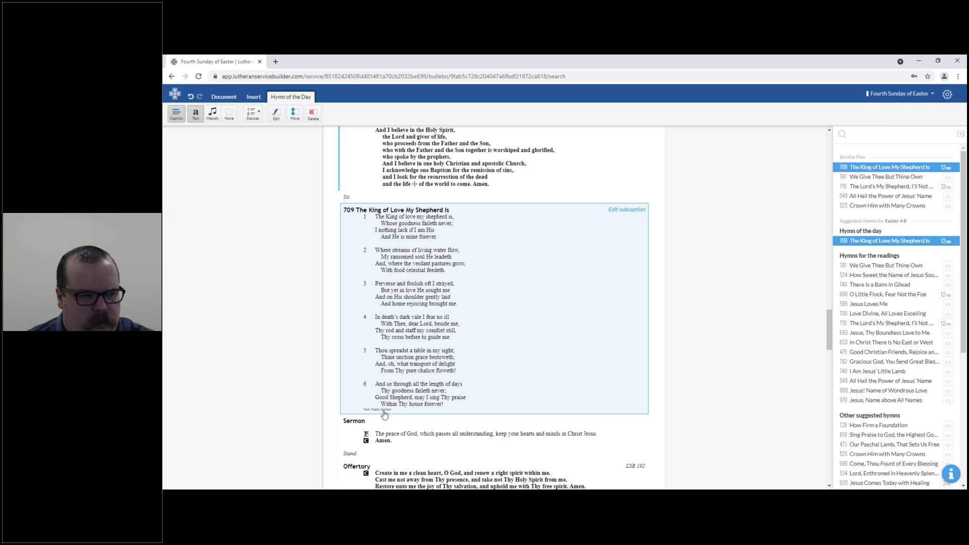
- Examine the copyright line beneath the Hymn of the Day's text at an enlarged size
{"action": "scroll", "coordinate": [276, 354], "scroll_direction": "down", "scroll_amount": 3}
{"action": "key", "text": "ctrl+plus"}
{"action": "key", "text": "ctrl+plus"}
{"action": "key", "text": "ctrl+plus"}
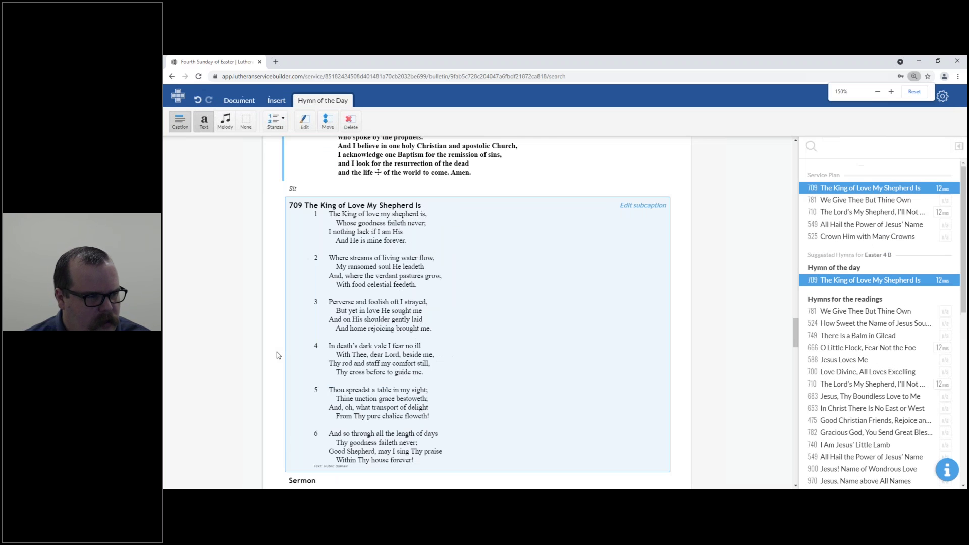
{"action": "scroll", "coordinate": [277, 341], "scroll_direction": "down", "scroll_amount": 3}
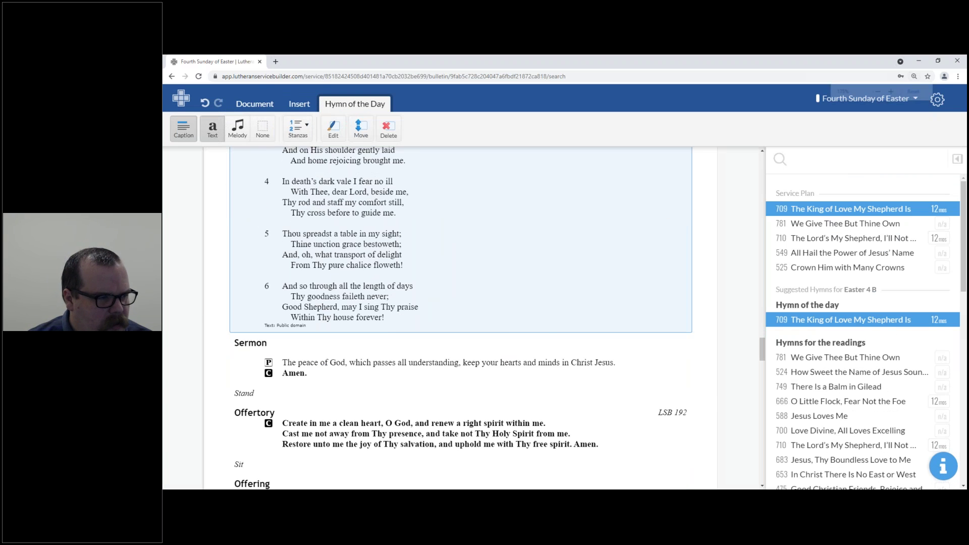
{"action": "key", "text": "ctrl+plus"}
{"action": "scroll", "coordinate": [283, 349], "scroll_direction": "up", "scroll_amount": 1}
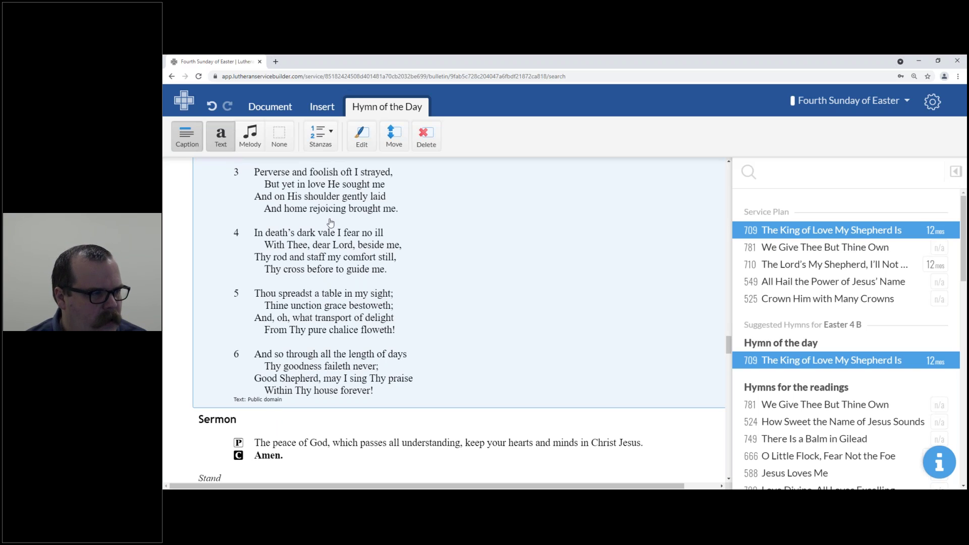
- Show the Hymn of the Day with melody notation and check its copyright line
{"action": "left_click", "coordinate": [252, 143]}
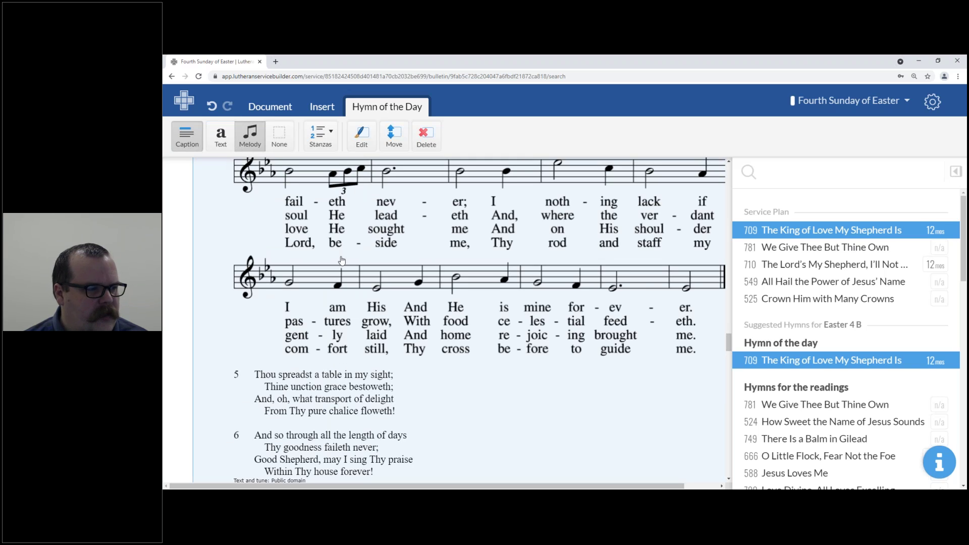
{"action": "scroll", "coordinate": [323, 333], "scroll_direction": "down", "scroll_amount": 1}
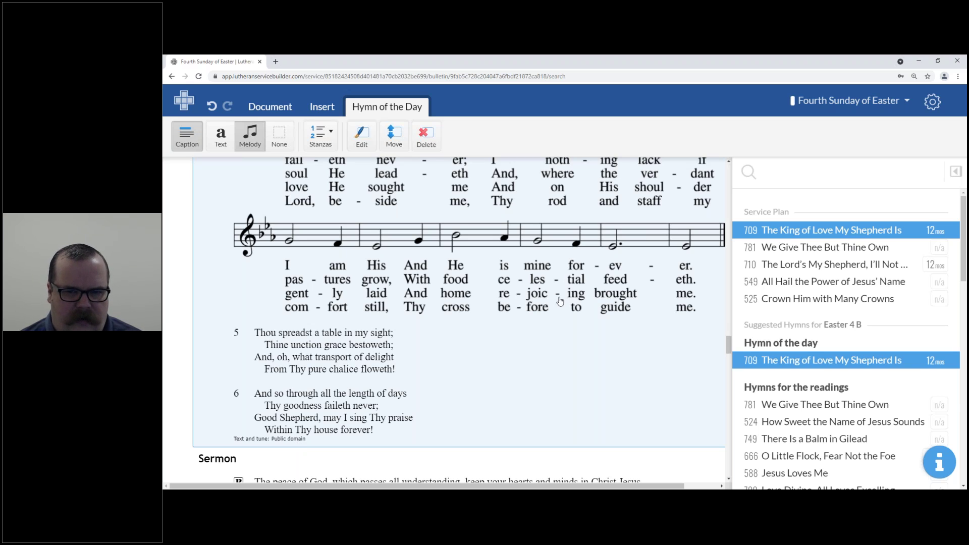
{"action": "key", "text": "ctrl+minus"}
{"action": "key", "text": "ctrl+minus"}
{"action": "key", "text": "ctrl+minus"}
{"action": "key", "text": "ctrl+minus"}
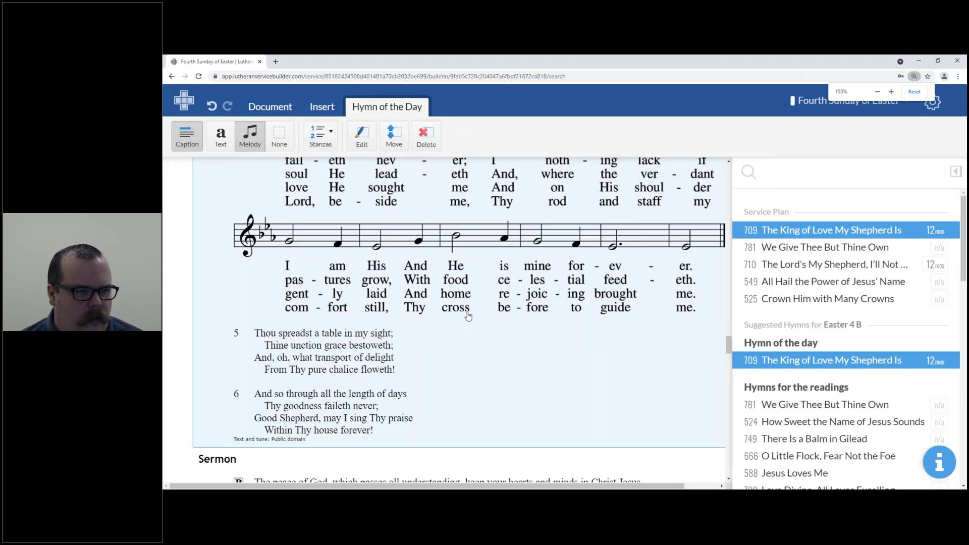
{"action": "key", "text": "ctrl+minus"}
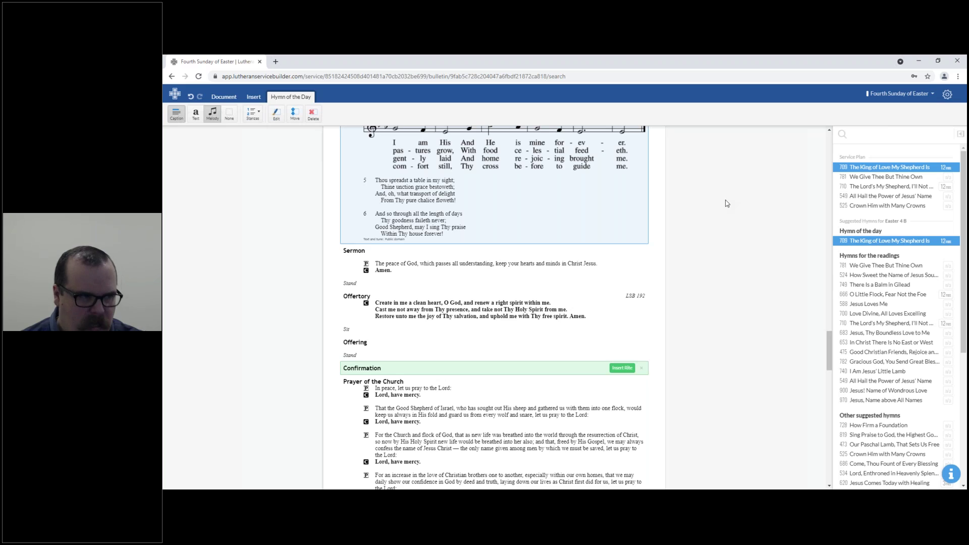
- Change the sermon's caption to "Sermon - The Good Shepherd"
{"action": "scroll", "coordinate": [502, 340], "scroll_direction": "up", "scroll_amount": 2}
{"action": "left_click", "coordinate": [479, 349]}
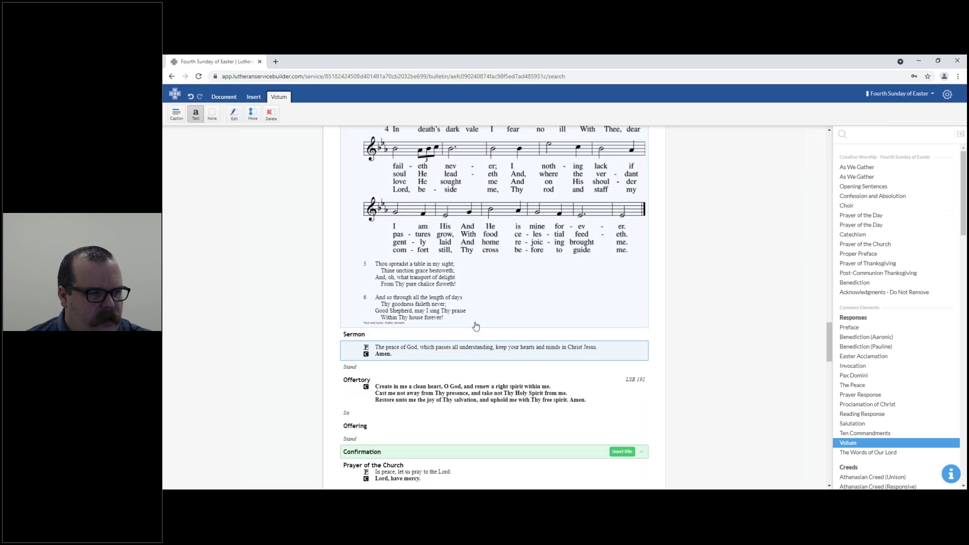
{"action": "left_click", "coordinate": [402, 338]}
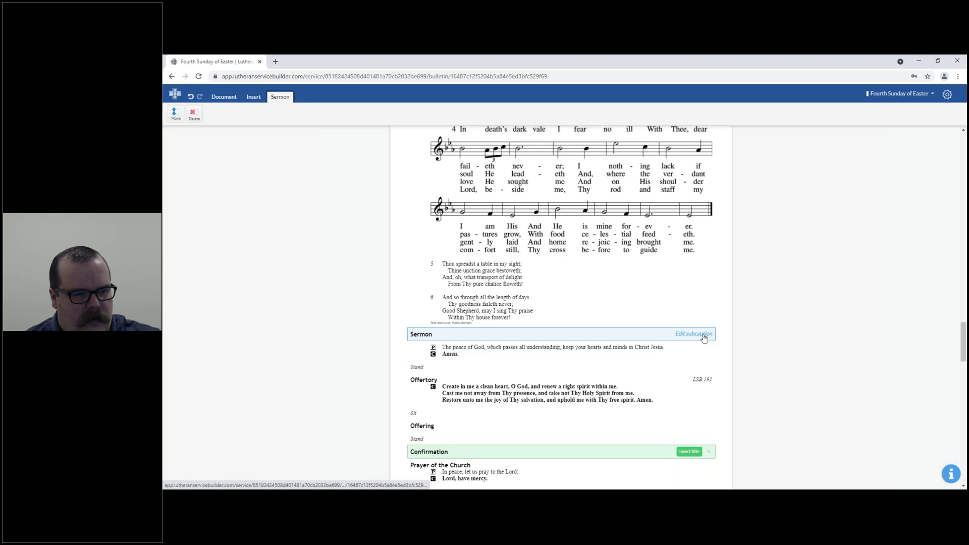
{"action": "double_click", "coordinate": [426, 335]}
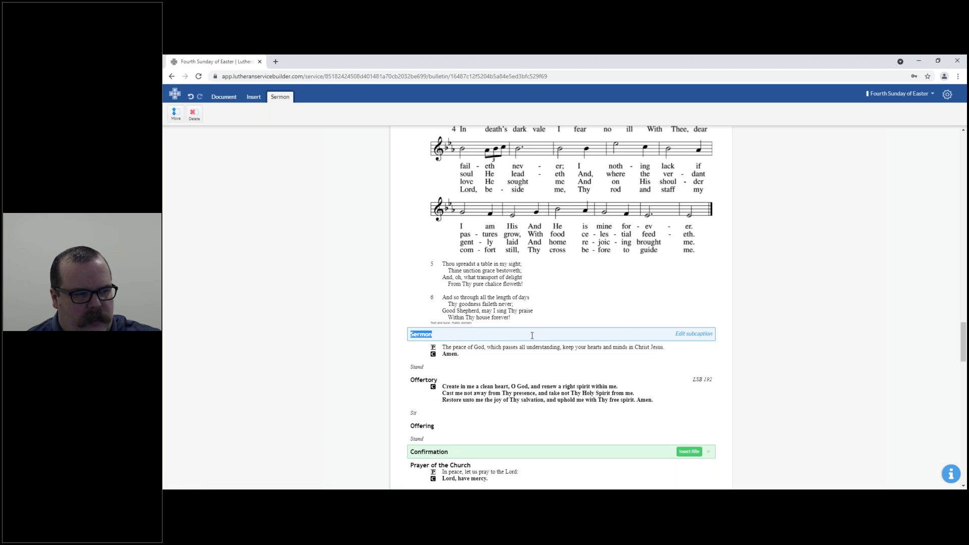
{"action": "left_click", "coordinate": [444, 333]}
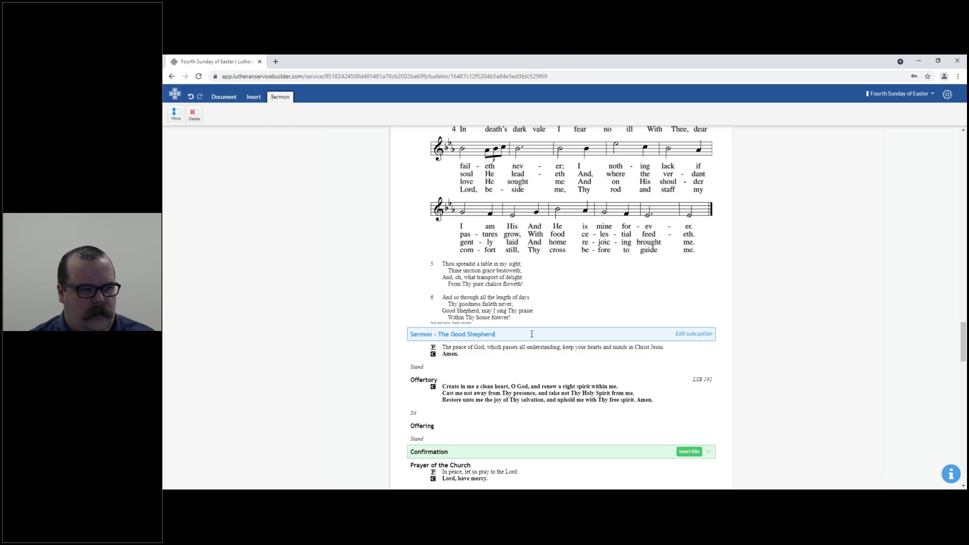
{"action": "left_click", "coordinate": [868, 413]}
- Enter the pastor's title and name as the sermon's subcaption
{"action": "left_click", "coordinate": [699, 335]}
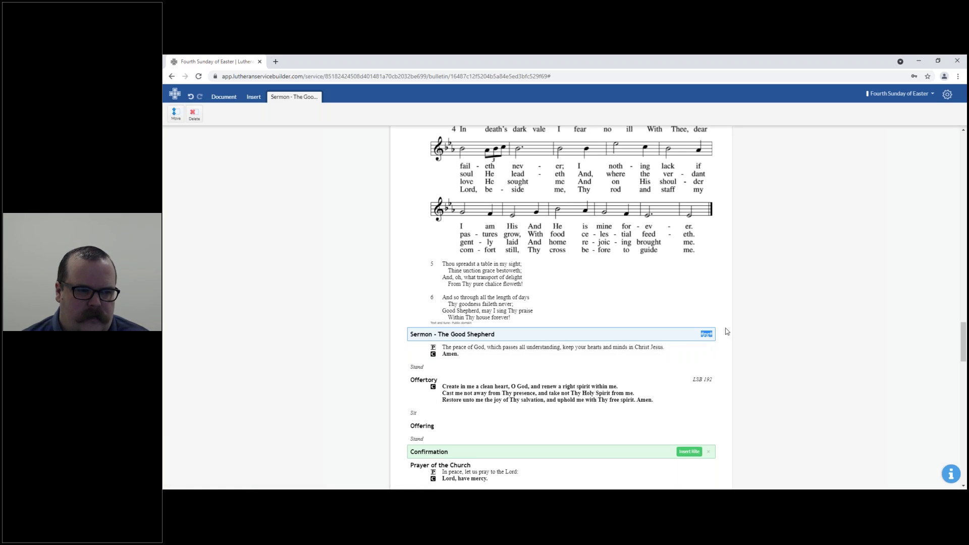
{"action": "key", "text": "BackSpace"}
{"action": "type", "text": "Pastor Smith"}
{"action": "left_click", "coordinate": [811, 352]}
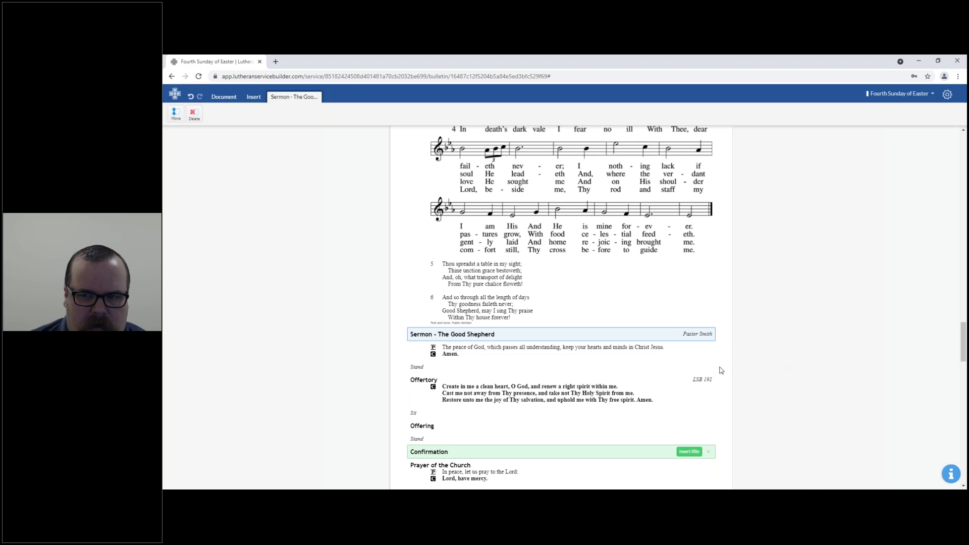
- Examine the Votum, the Offertory with its alternatives, the Offering and the suggested Confirmation rite
{"action": "left_click", "coordinate": [700, 349]}
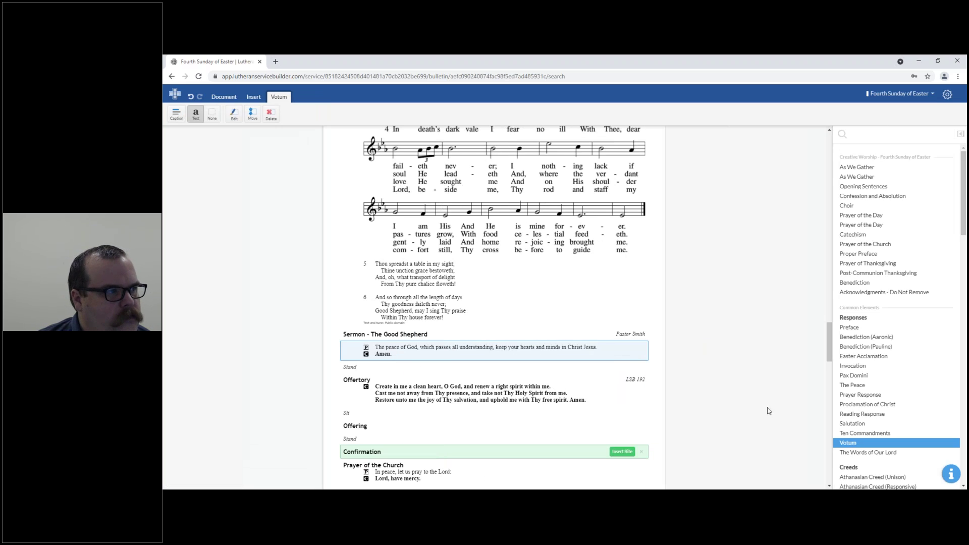
{"action": "scroll", "coordinate": [730, 313], "scroll_direction": "down", "scroll_amount": 1}
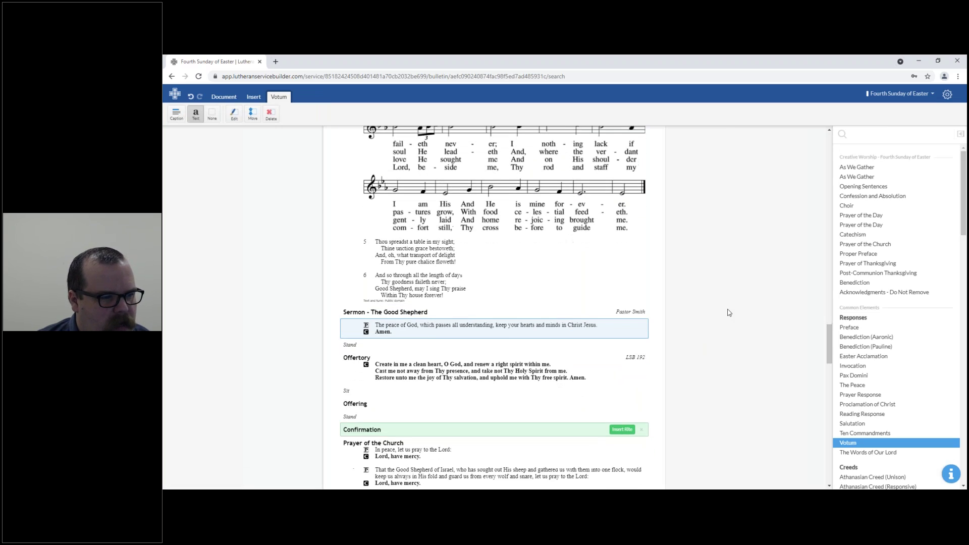
{"action": "scroll", "coordinate": [730, 313], "scroll_direction": "down", "scroll_amount": 3}
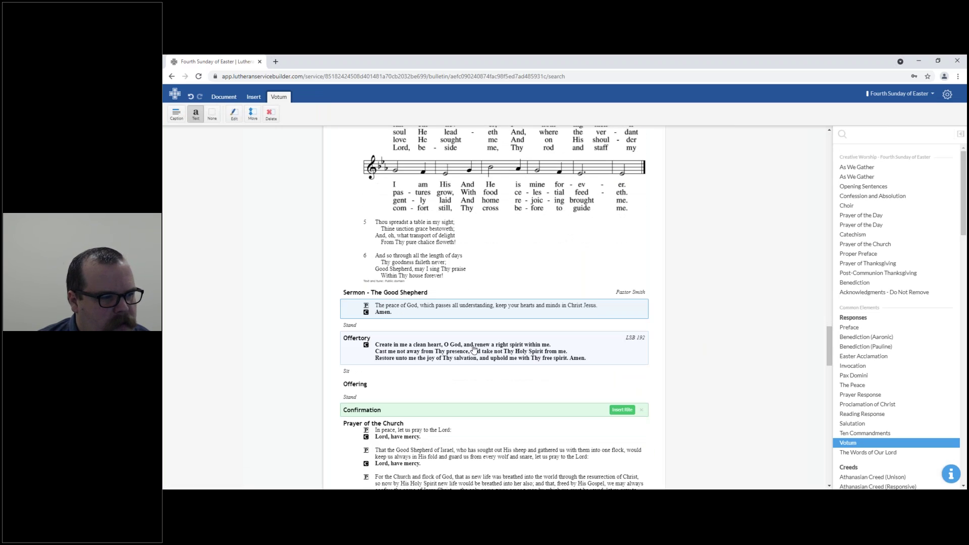
{"action": "left_click", "coordinate": [428, 347]}
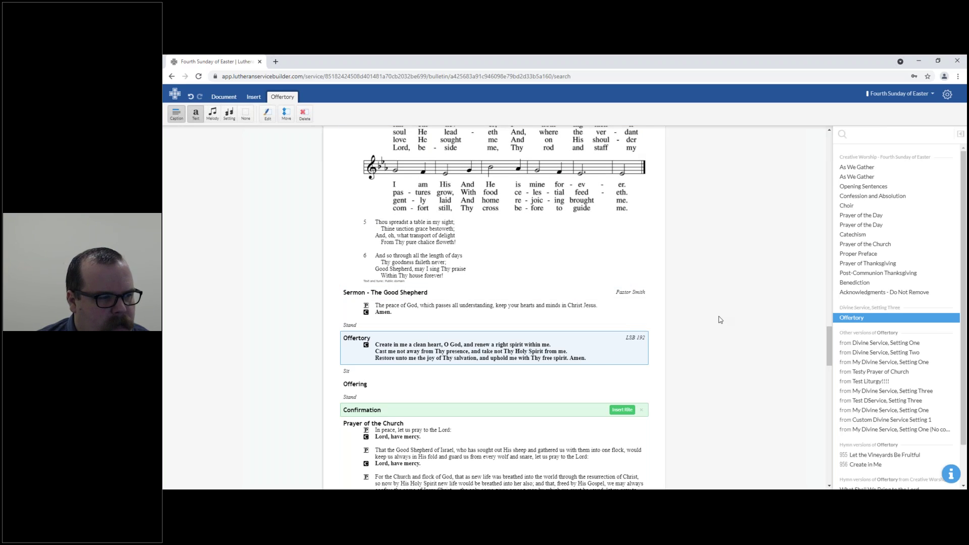
{"action": "scroll", "coordinate": [720, 319], "scroll_direction": "down", "scroll_amount": 2}
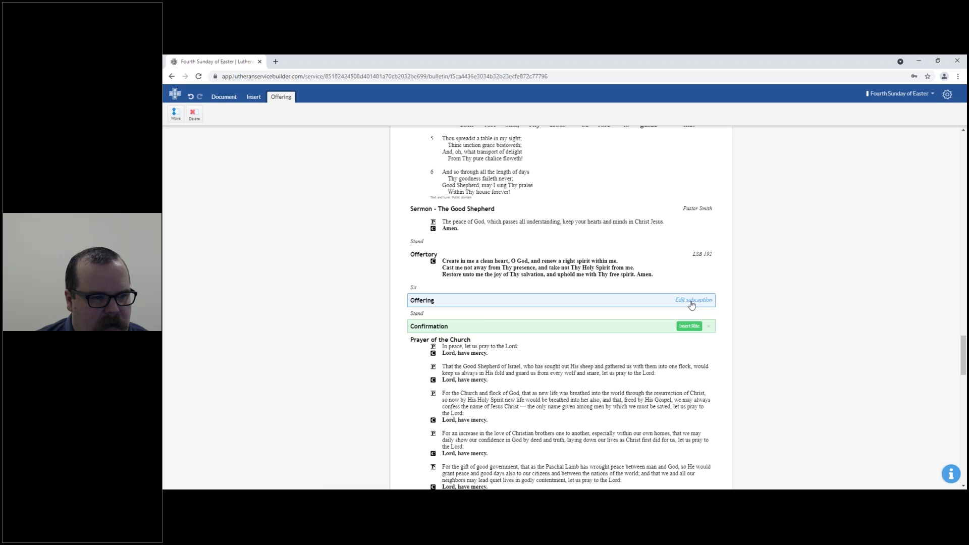
{"action": "scroll", "coordinate": [334, 329], "scroll_direction": "down", "scroll_amount": 2}
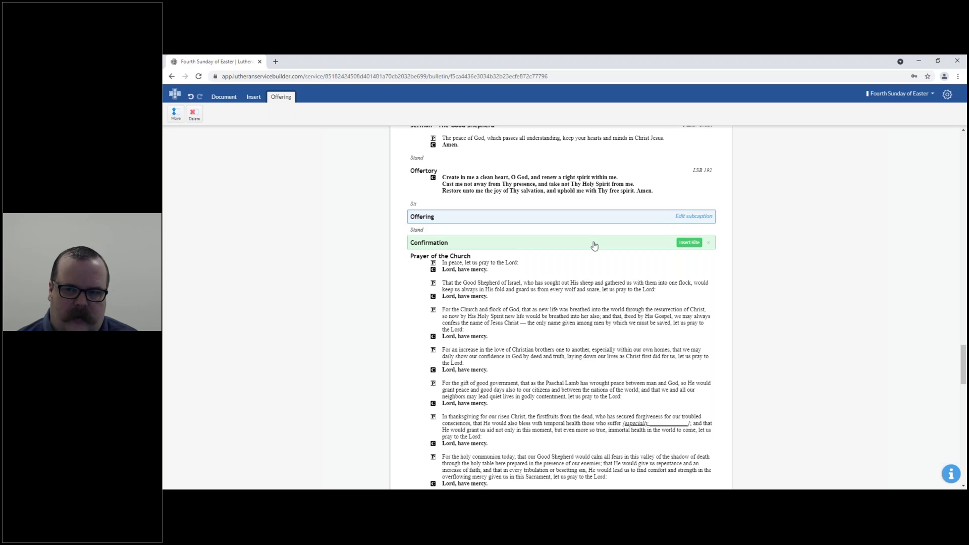
{"action": "scroll", "coordinate": [805, 331], "scroll_direction": "up", "scroll_amount": 2}
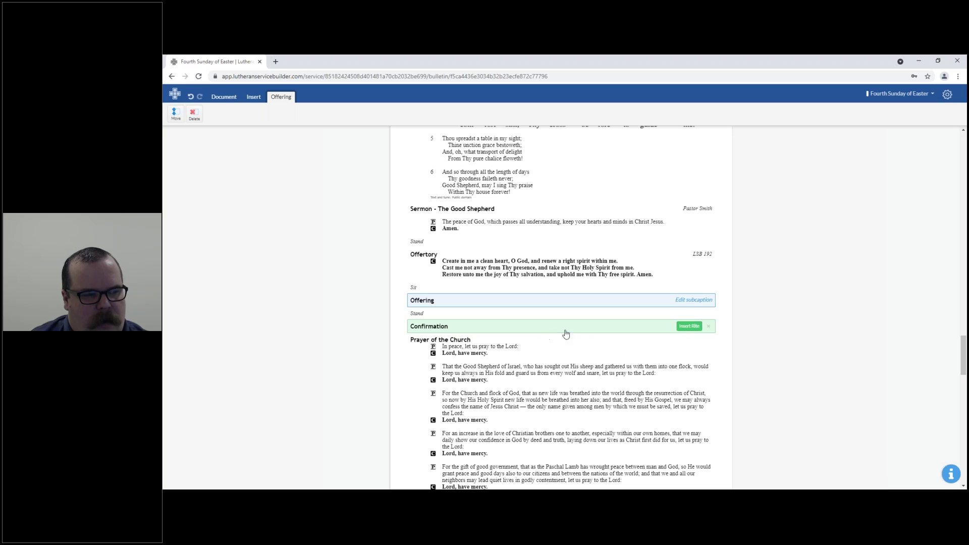
- Insert the suggested Confirmation rite and review its full contents, leaving only its caption displayed
{"action": "left_click", "coordinate": [688, 327]}
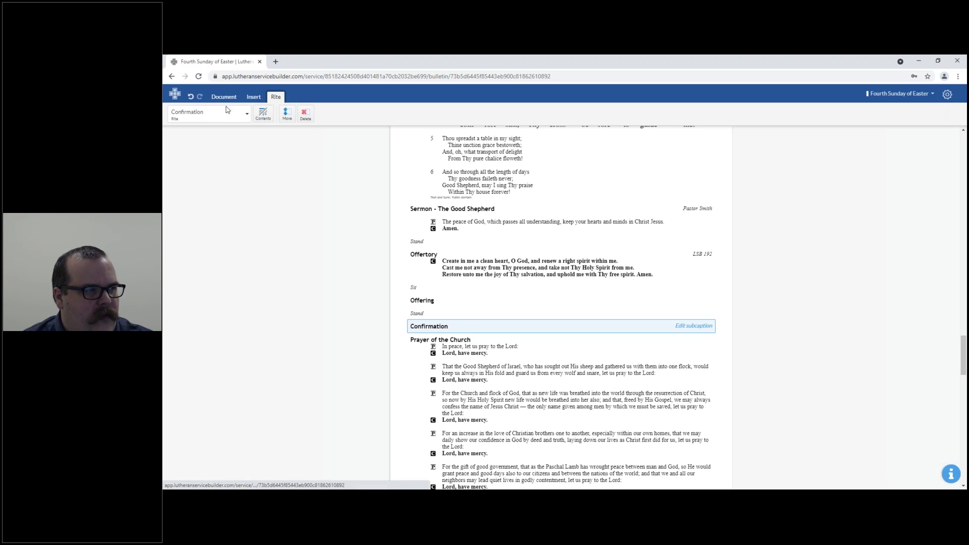
{"action": "left_click", "coordinate": [270, 119]}
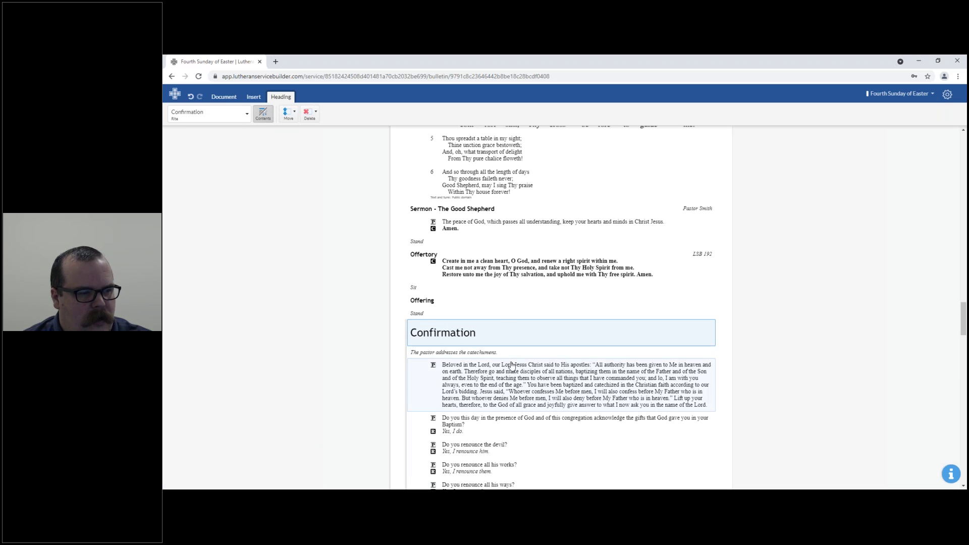
{"action": "scroll", "coordinate": [513, 365], "scroll_direction": "down", "scroll_amount": 1}
{"action": "scroll", "coordinate": [512, 365], "scroll_direction": "down", "scroll_amount": 2}
{"action": "scroll", "coordinate": [494, 303], "scroll_direction": "down", "scroll_amount": 6}
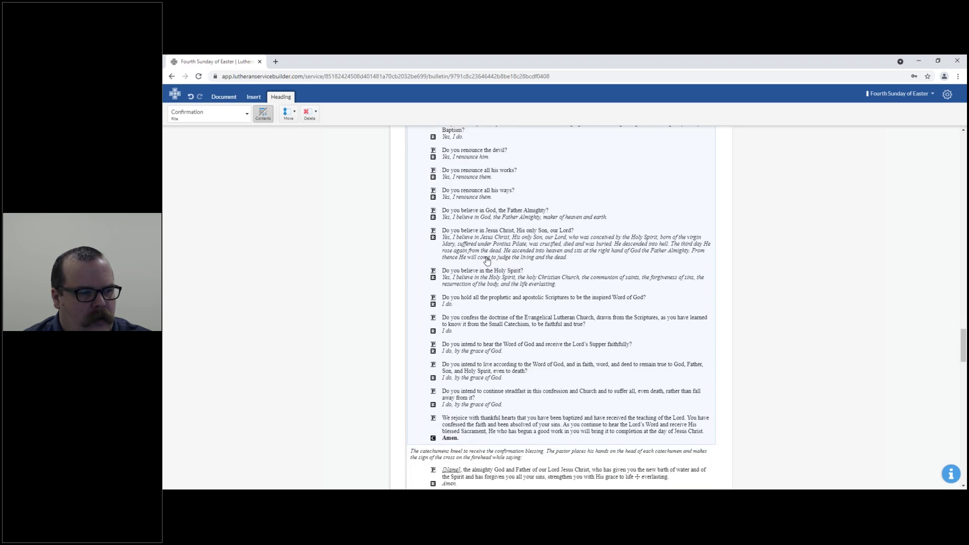
{"action": "scroll", "coordinate": [487, 260], "scroll_direction": "down", "scroll_amount": 7}
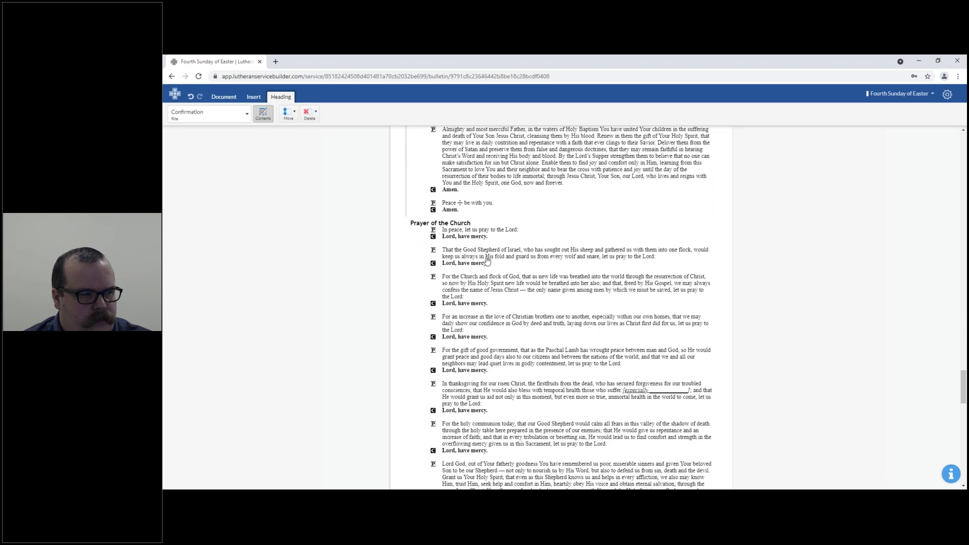
{"action": "scroll", "coordinate": [487, 260], "scroll_direction": "up", "scroll_amount": 15}
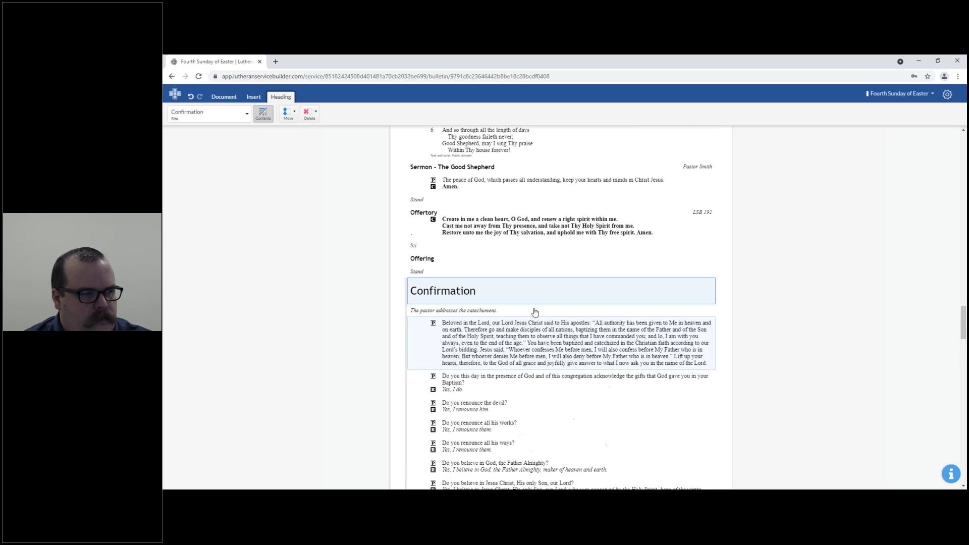
{"action": "left_click", "coordinate": [264, 118]}
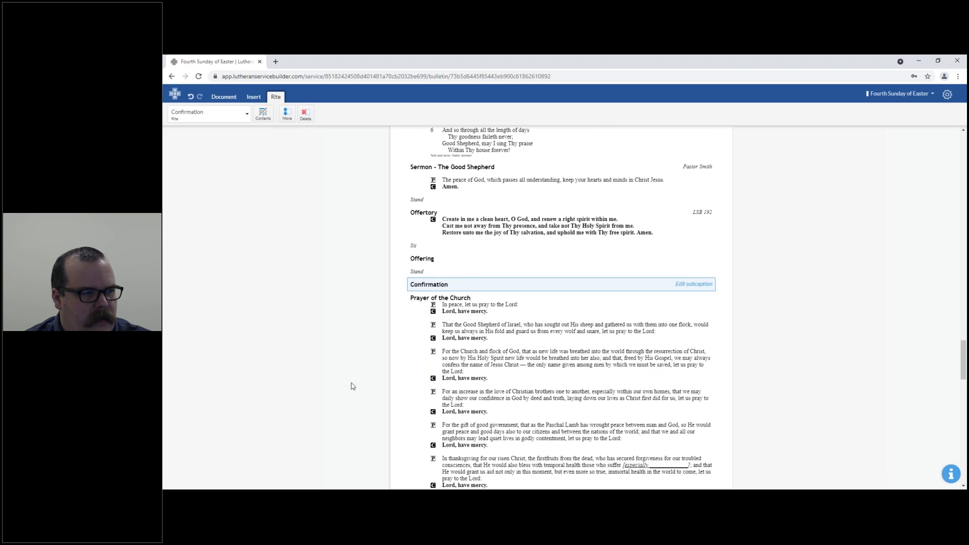
- Move the Confirmation rite to just before the Offering, below the "Sit" rubric
{"action": "left_click", "coordinate": [287, 114]}
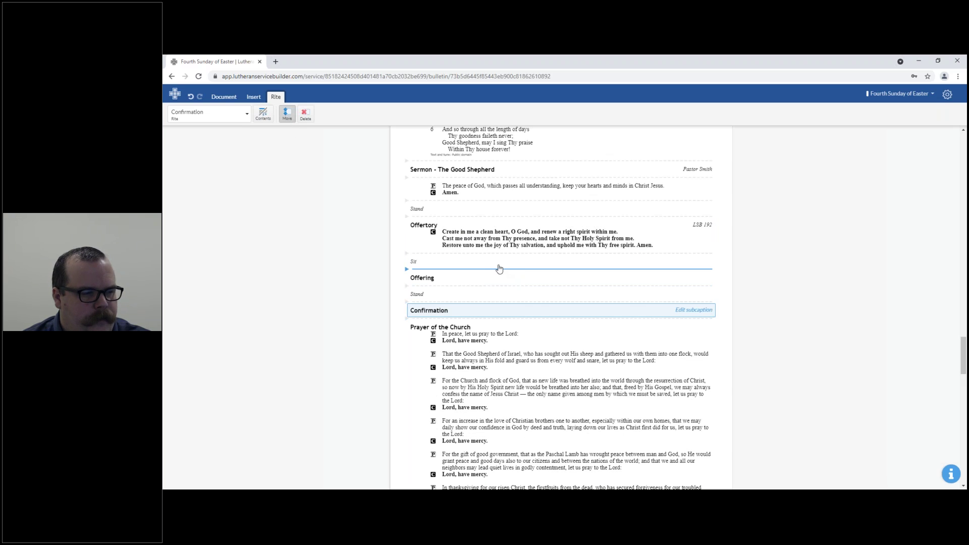
{"action": "left_click", "coordinate": [289, 116]}
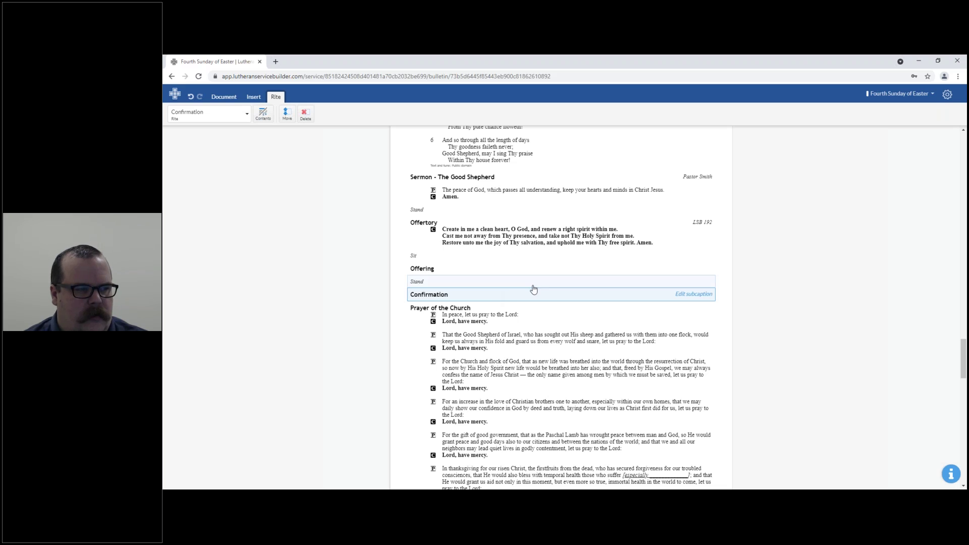
{"action": "left_click", "coordinate": [287, 114]}
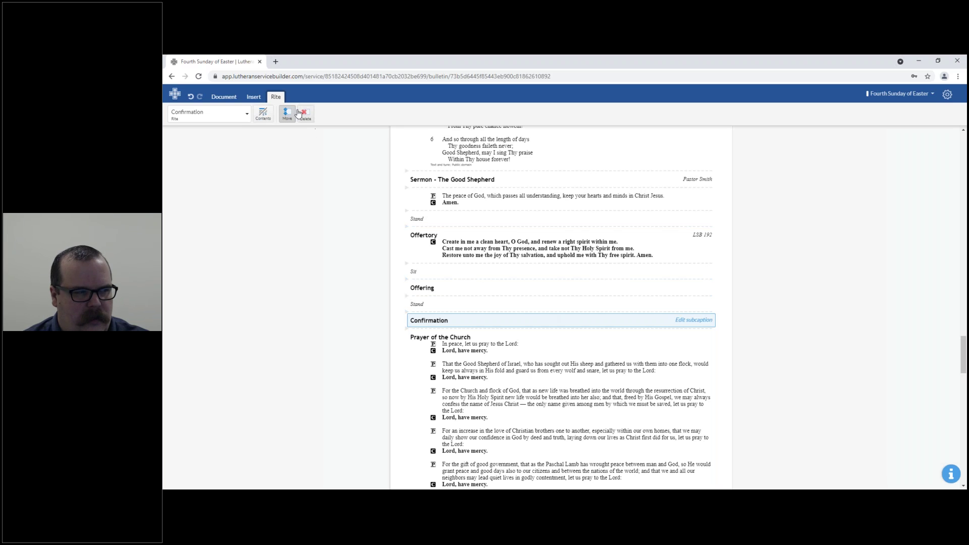
{"action": "left_click", "coordinate": [678, 290]}
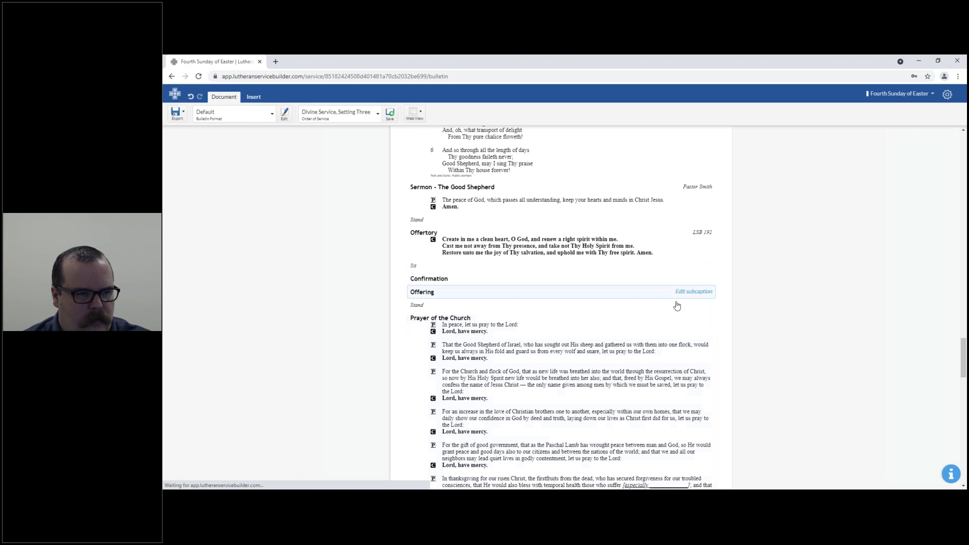
- Move the Confirmation rite below the "Stand" rubric, directly before the Prayer of the Church
{"action": "left_click", "coordinate": [472, 281]}
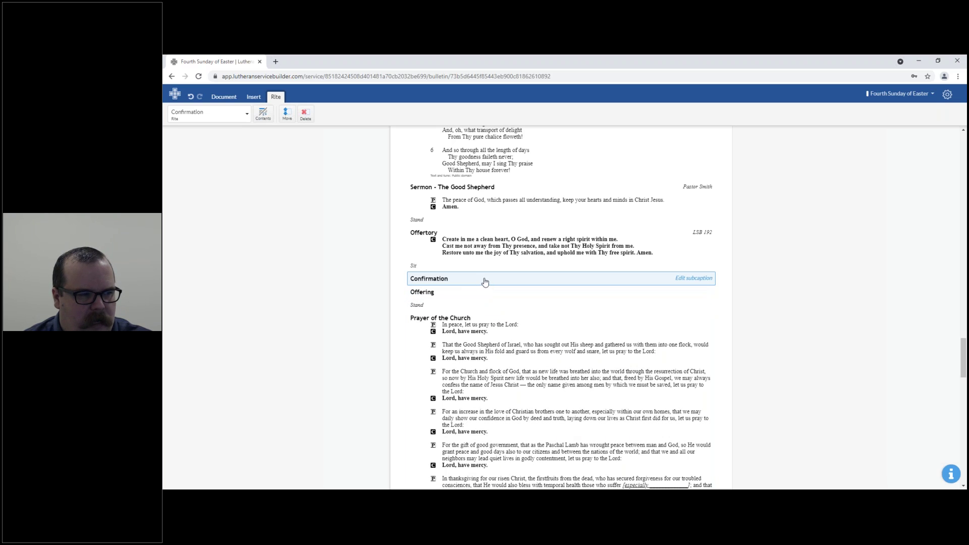
{"action": "left_click_drag", "start_coordinate": [485, 282], "coordinate": [506, 308]}
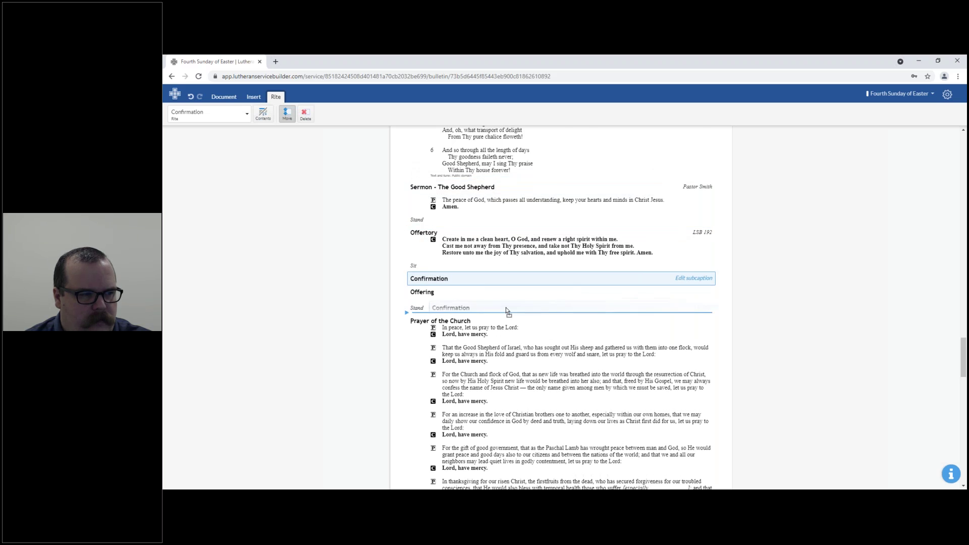
{"action": "scroll", "coordinate": [327, 325], "scroll_direction": "down", "scroll_amount": 1}
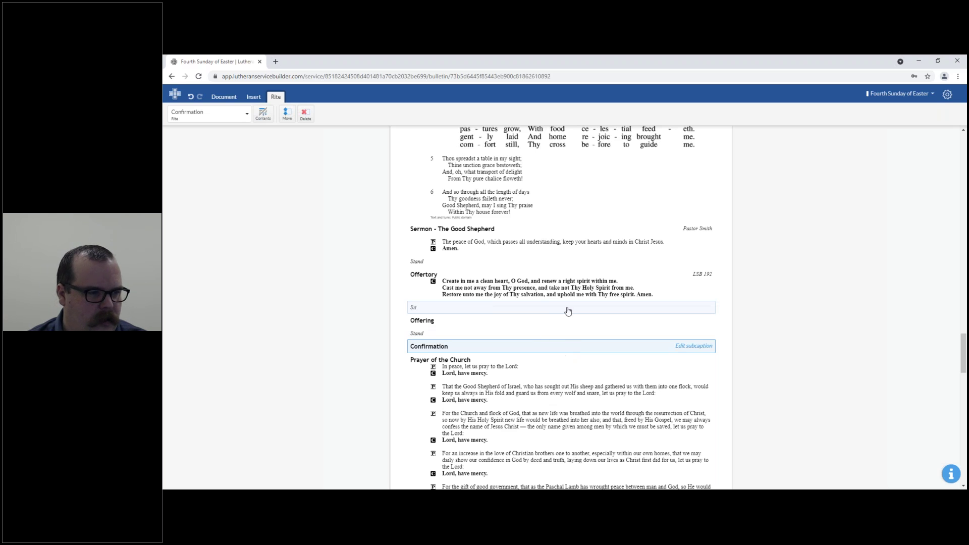
{"action": "scroll", "coordinate": [555, 293], "scroll_direction": "down", "scroll_amount": 1}
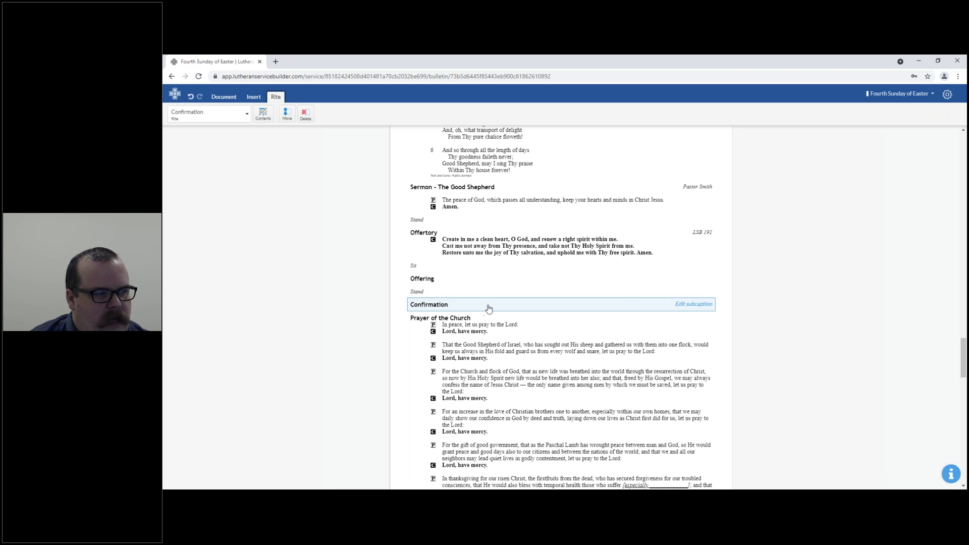
- Examine the Prayer of the Church and its alternative prayers, including those from Let Us Pray and Creative Worship
{"action": "scroll", "coordinate": [784, 293], "scroll_direction": "down", "scroll_amount": 4}
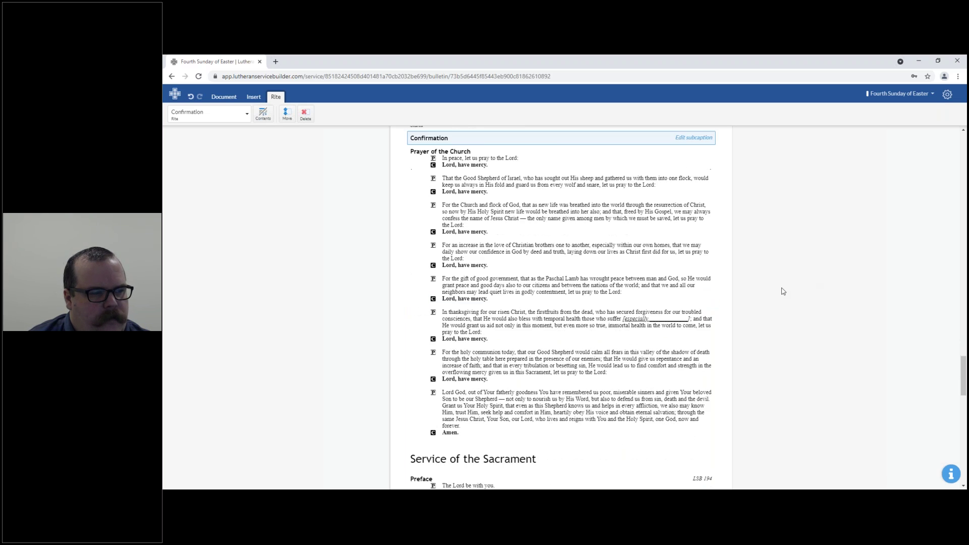
{"action": "scroll", "coordinate": [786, 301], "scroll_direction": "up", "scroll_amount": 1}
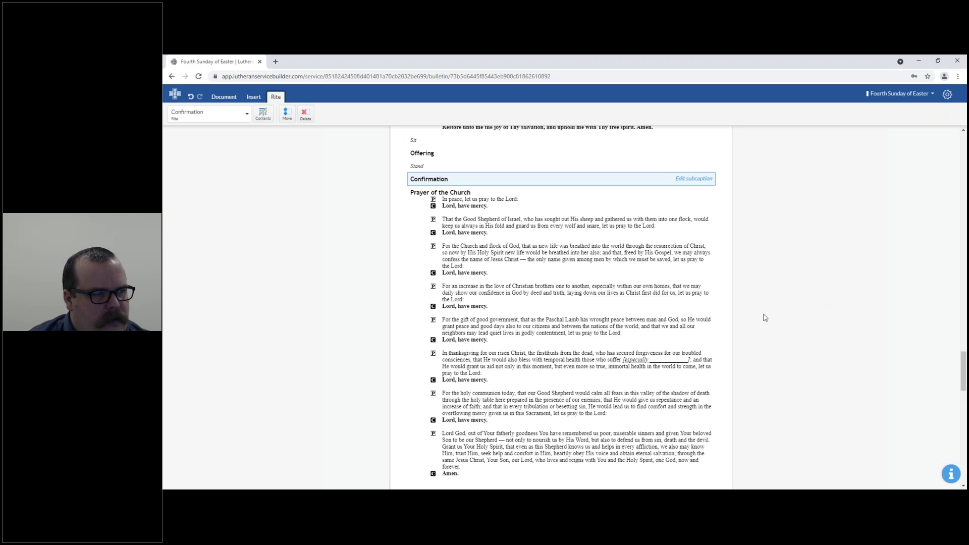
{"action": "left_click", "coordinate": [562, 276]}
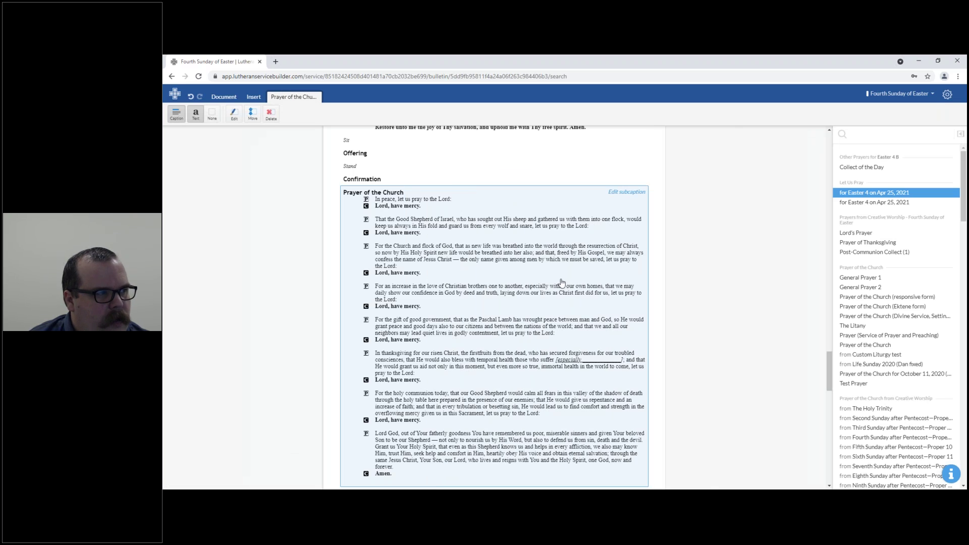
{"action": "scroll", "coordinate": [530, 305], "scroll_direction": "down", "scroll_amount": 1}
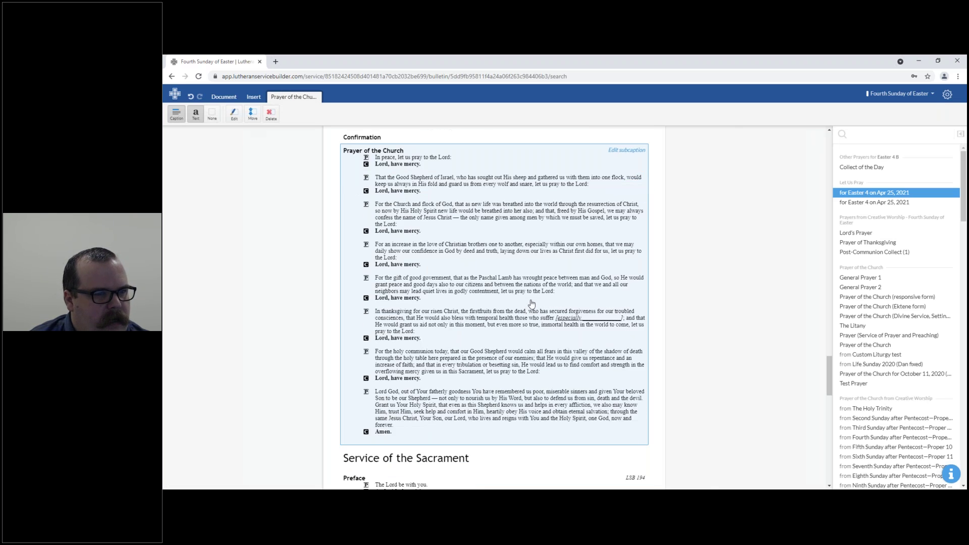
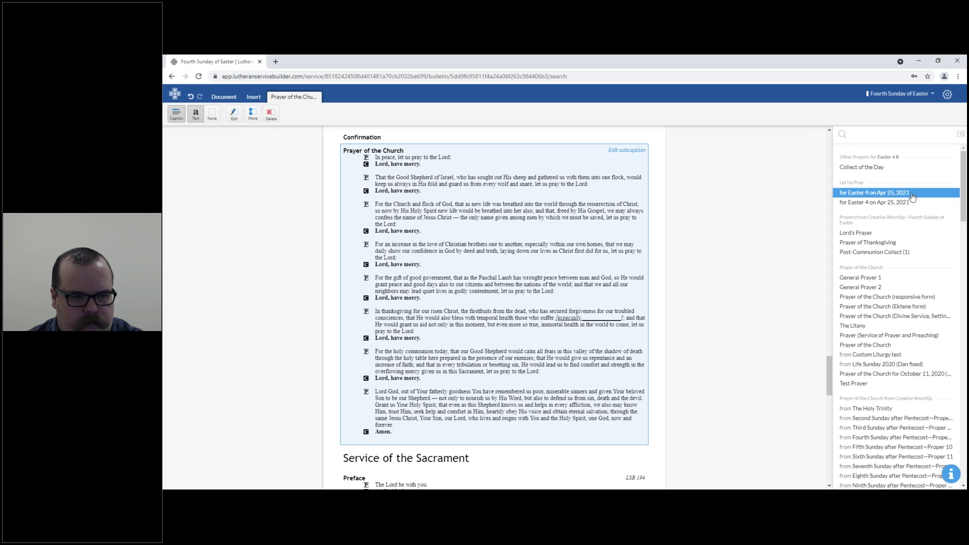
{"action": "scroll", "coordinate": [893, 283], "scroll_direction": "down", "scroll_amount": 15}
{"action": "scroll", "coordinate": [893, 283], "scroll_direction": "down", "scroll_amount": 3}
{"action": "left_click_drag", "start_coordinate": [965, 310], "coordinate": [960, 463]}
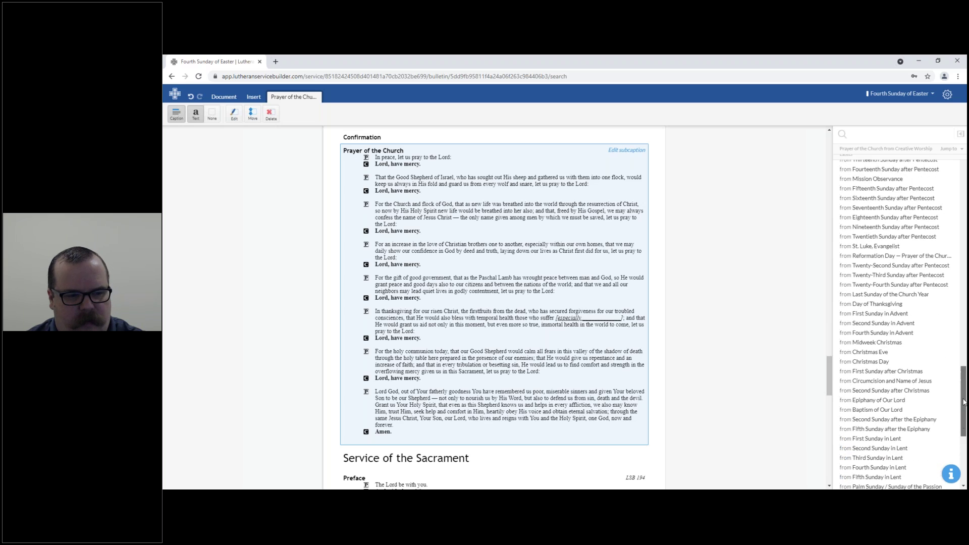
{"action": "scroll", "coordinate": [918, 388], "scroll_direction": "up", "scroll_amount": 6}
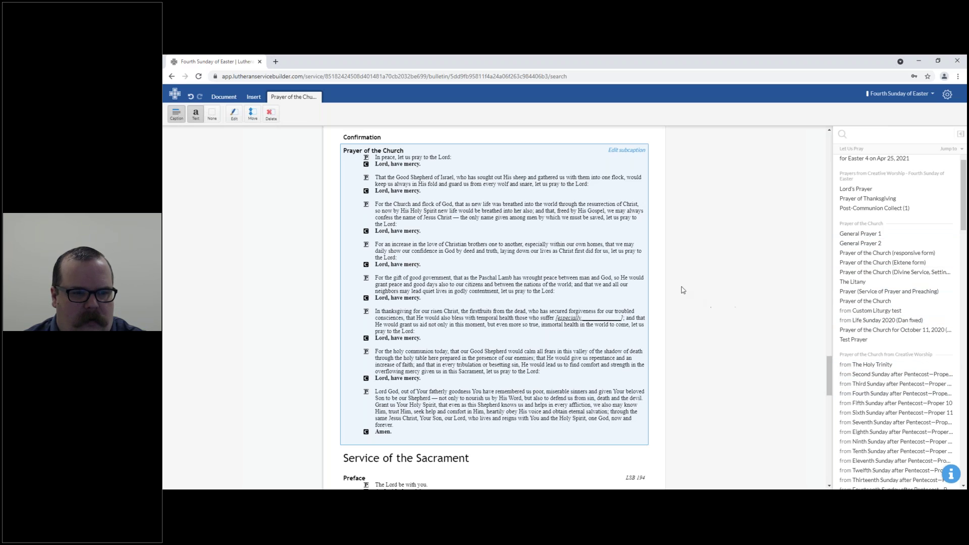
{"action": "scroll", "coordinate": [965, 205], "scroll_direction": "up", "scroll_amount": 1}
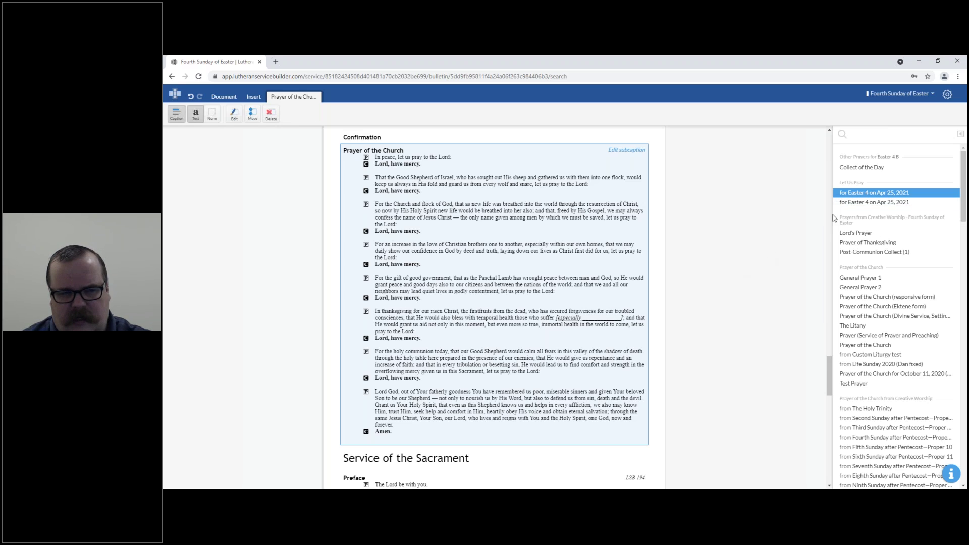
- Review the content subscriptions and their inclusion options in the account settings, then return to the bulletin without changes
{"action": "left_click", "coordinate": [947, 94]}
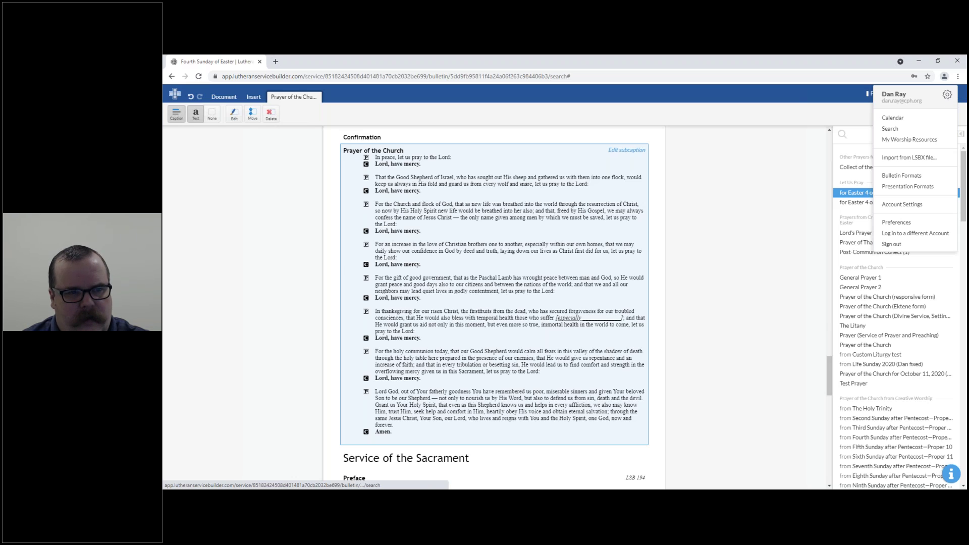
{"action": "left_click", "coordinate": [924, 204]}
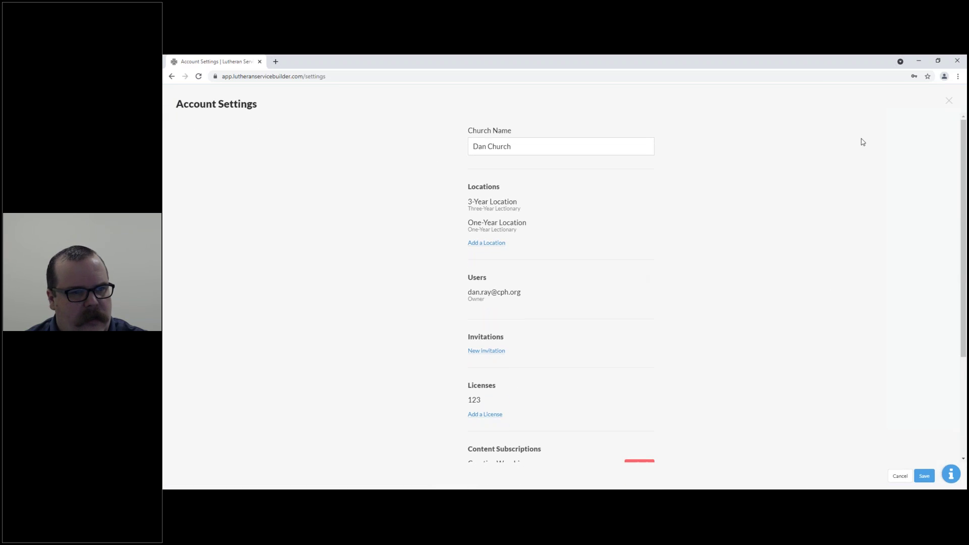
{"action": "scroll", "coordinate": [763, 253], "scroll_direction": "down", "scroll_amount": 3}
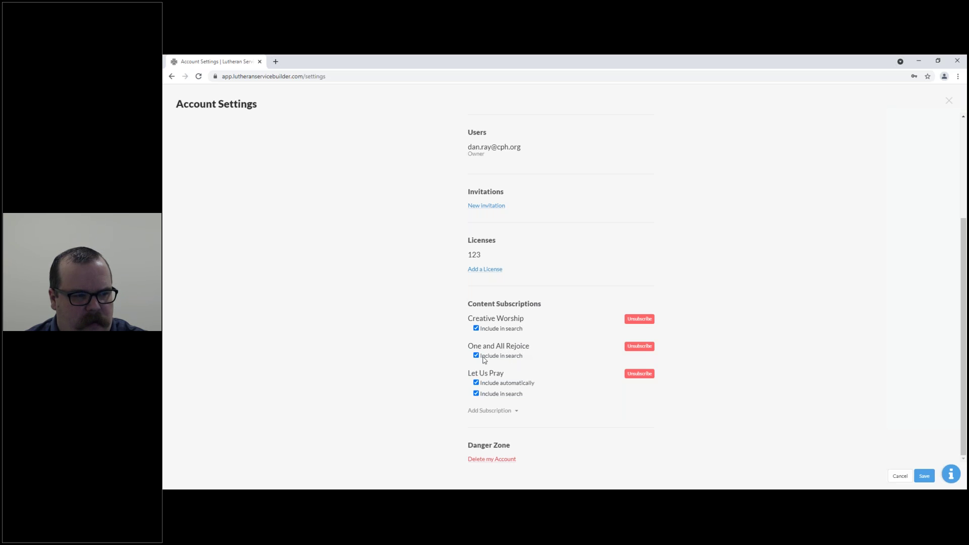
{"action": "left_click", "coordinate": [512, 412]}
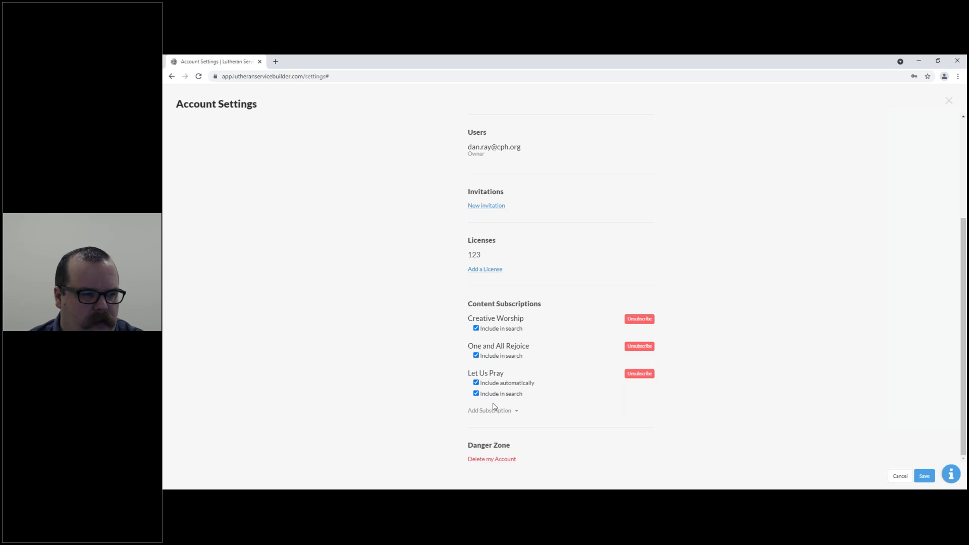
{"action": "left_click", "coordinate": [950, 100]}
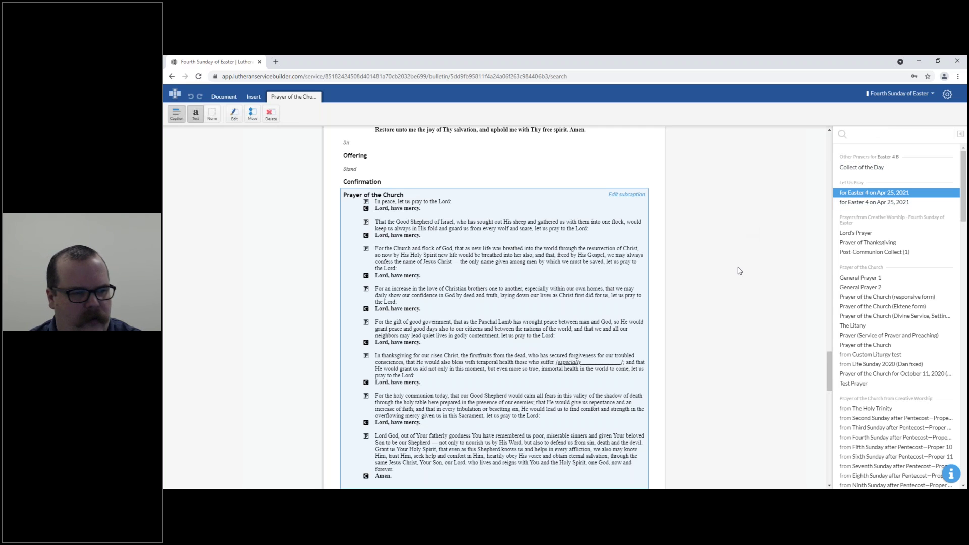
- Inspect the Service of the Sacrament heading and the Preface element below the Prayer of the Church
{"action": "scroll", "coordinate": [732, 275], "scroll_direction": "down", "scroll_amount": 5}
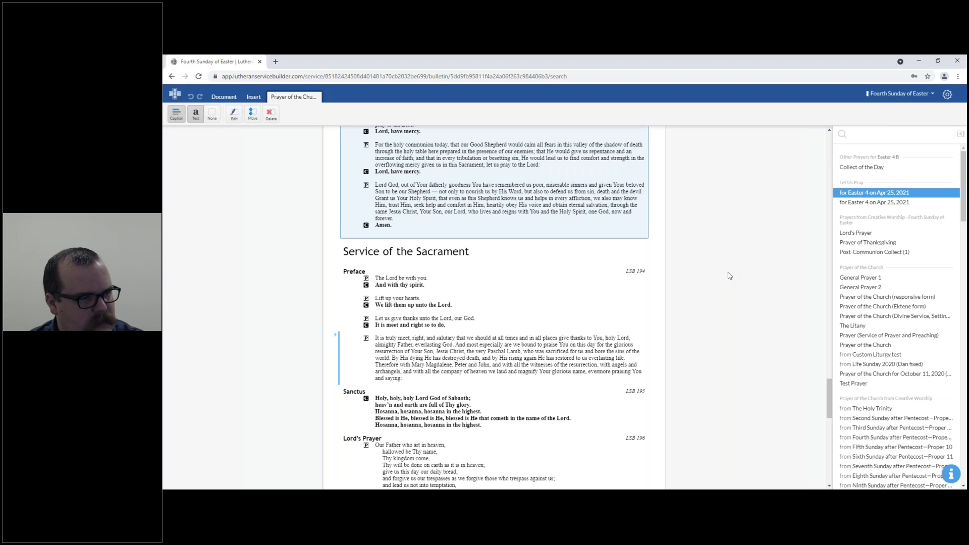
{"action": "left_click", "coordinate": [464, 260]}
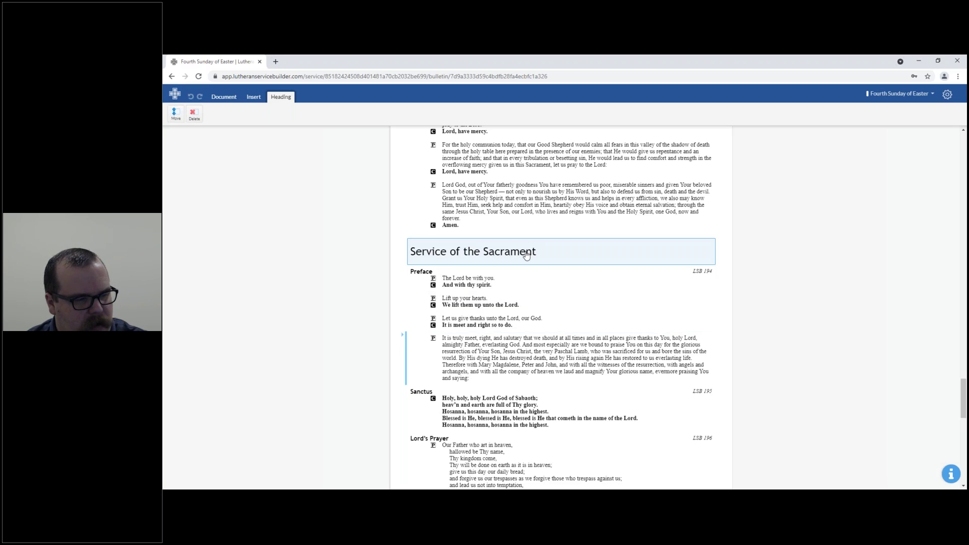
{"action": "left_click", "coordinate": [511, 289]}
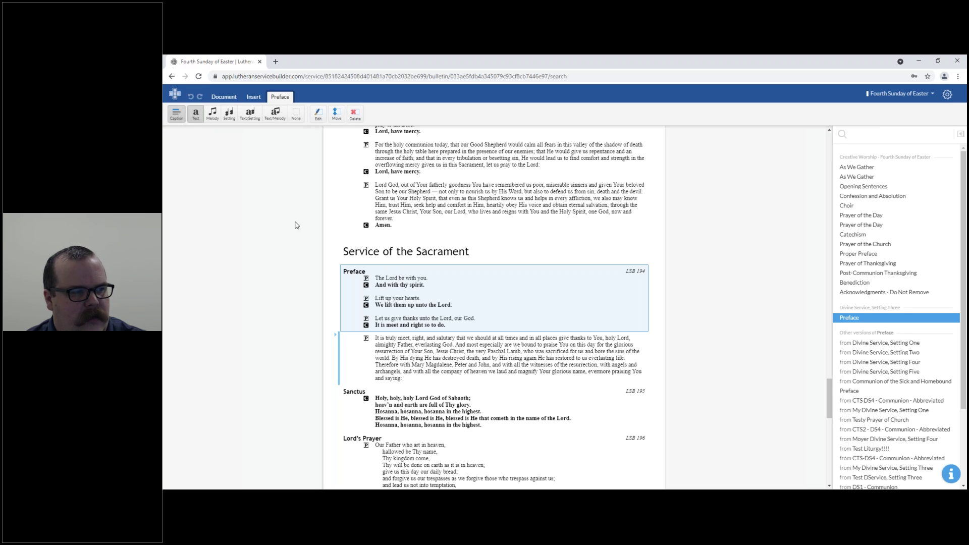
{"action": "scroll", "coordinate": [560, 299], "scroll_direction": "down", "scroll_amount": 2}
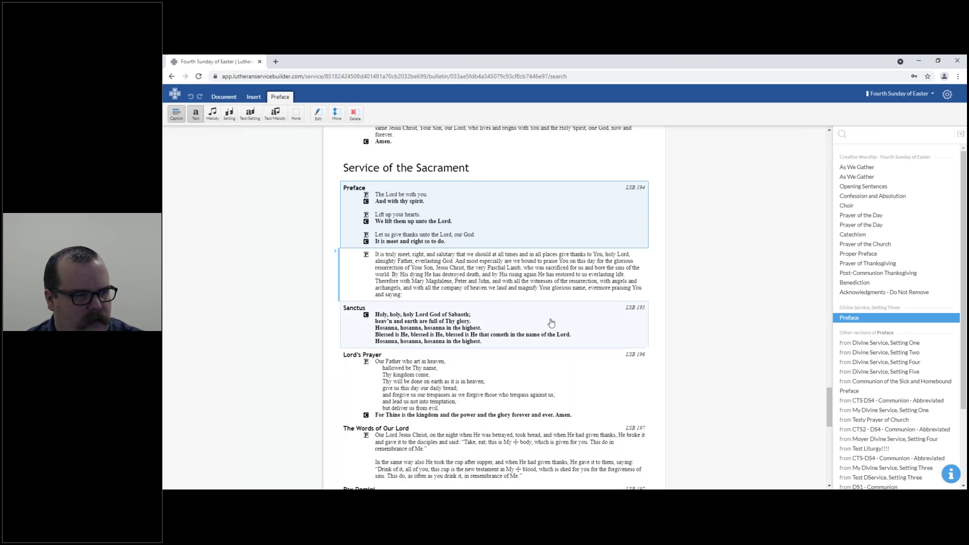
- Inspect the Proper Preface by expanding and collapsing its alternate wording and viewing its template choices
{"action": "left_click", "coordinate": [500, 289]}
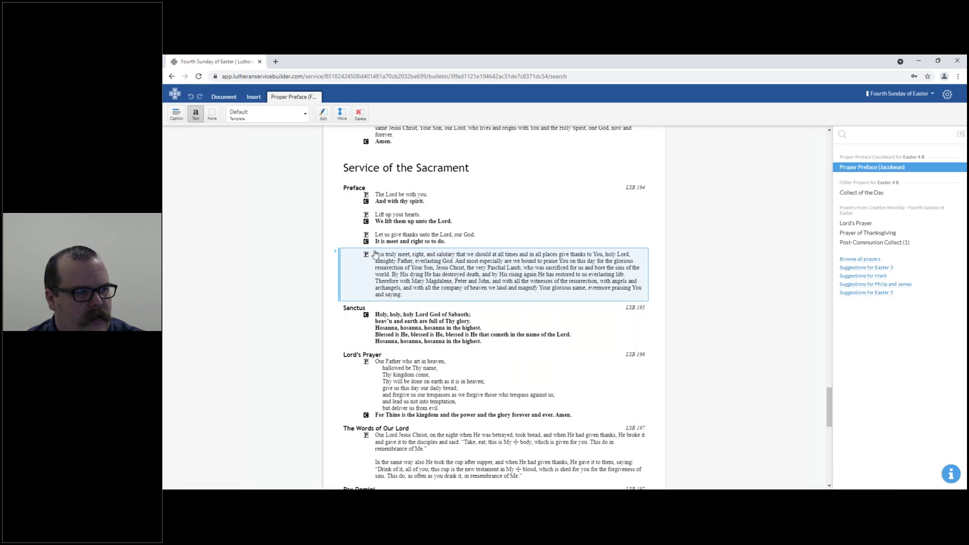
{"action": "left_click", "coordinate": [338, 266]}
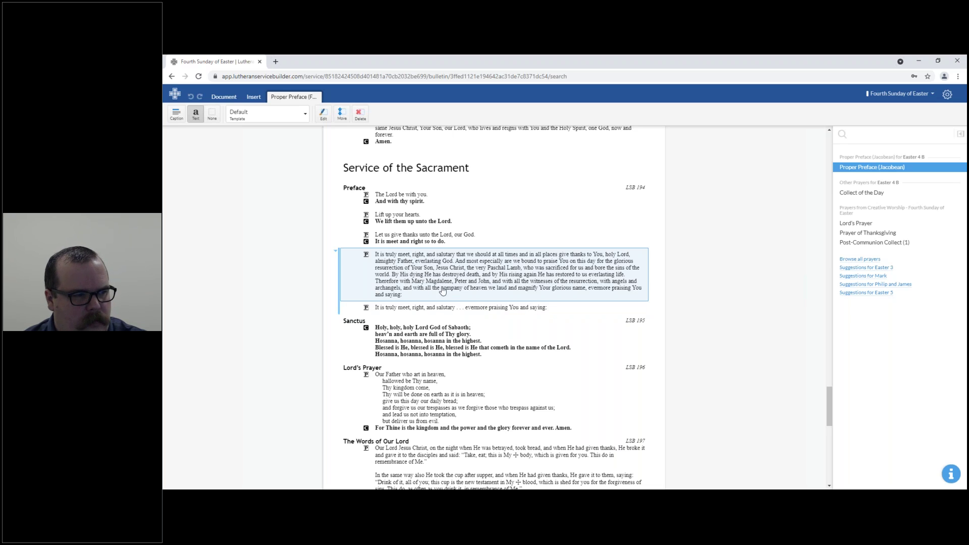
{"action": "left_click", "coordinate": [337, 252]}
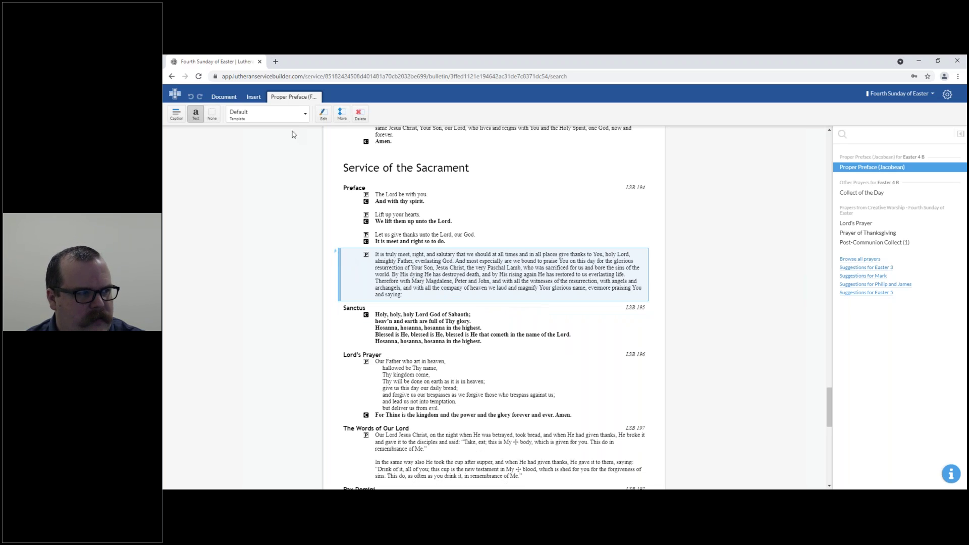
{"action": "left_click", "coordinate": [292, 115]}
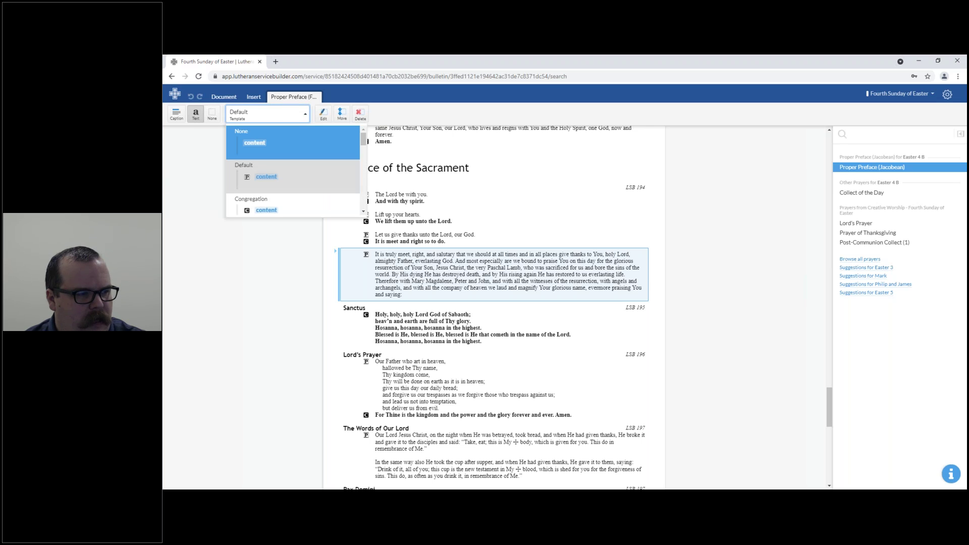
{"action": "left_click", "coordinate": [720, 198]}
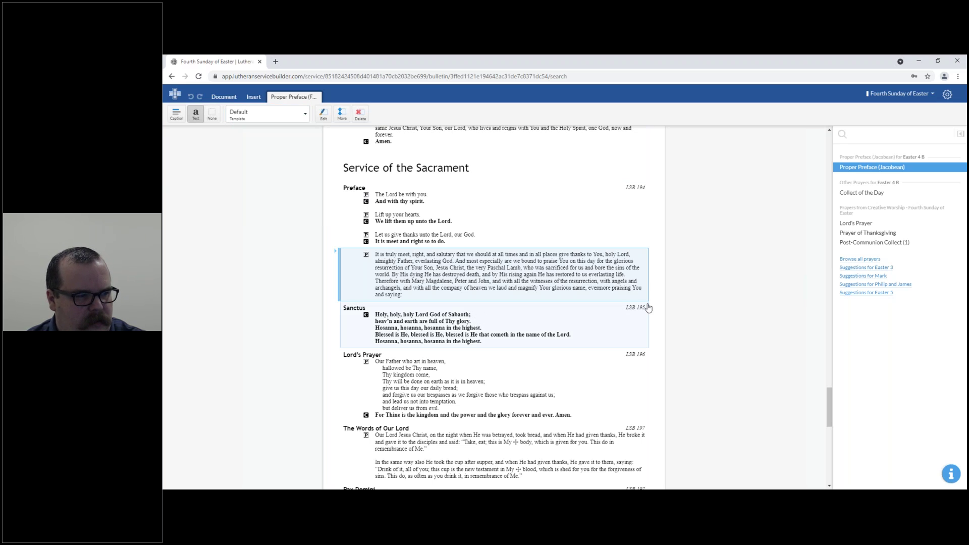
- Try the Lord's Prayer versions from Divine Service Settings One and Two, Morning Prayer and Evening Prayer, and restore the Divine Service, Setting Three version
{"action": "scroll", "coordinate": [714, 340], "scroll_direction": "down", "scroll_amount": 3}
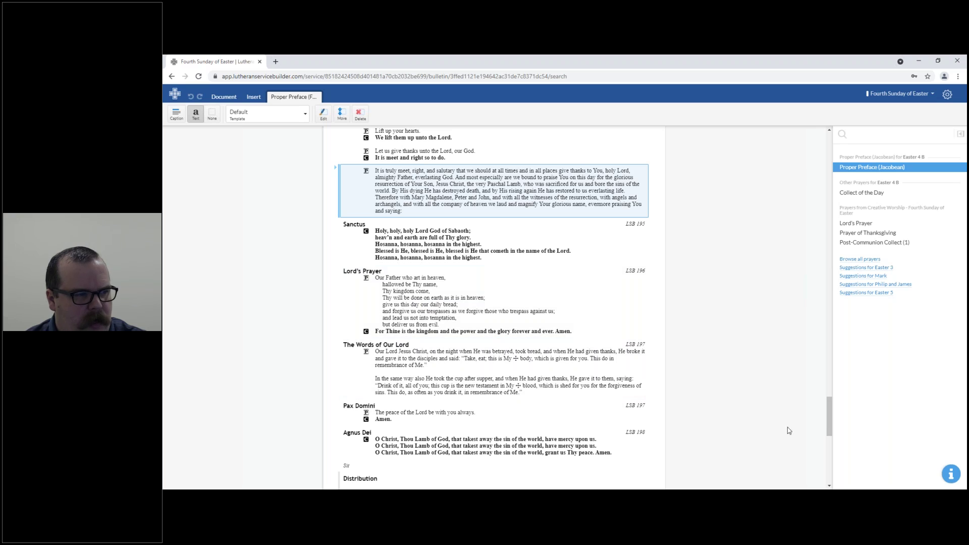
{"action": "left_click", "coordinate": [465, 310]}
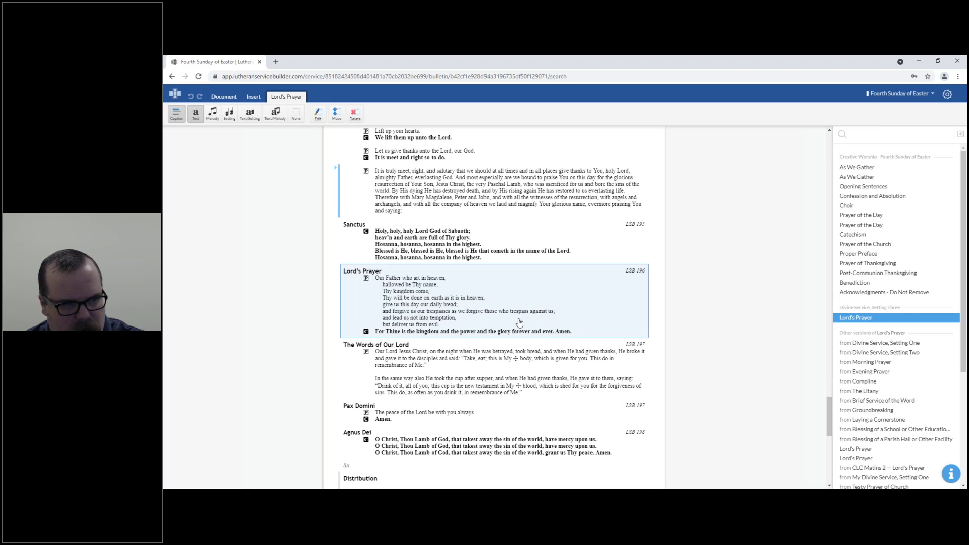
{"action": "left_click", "coordinate": [877, 344]}
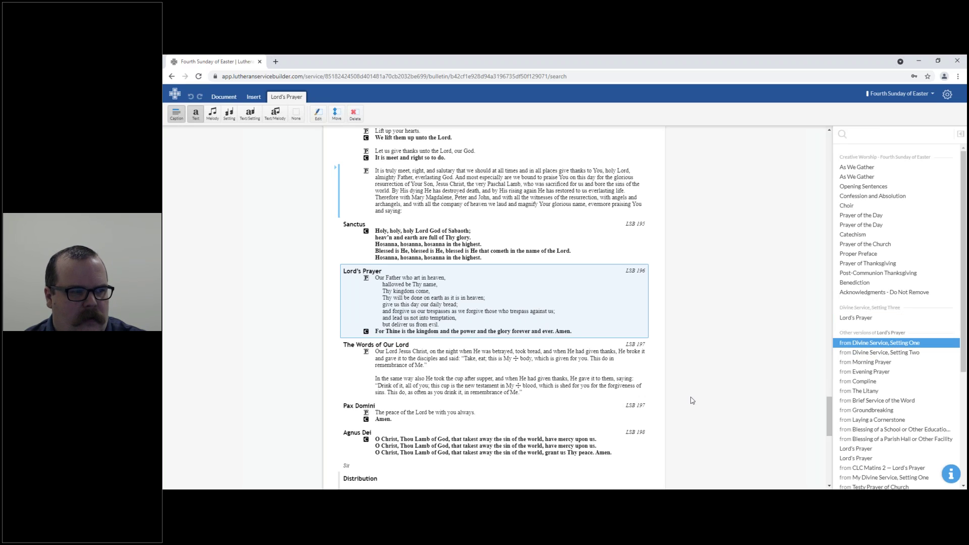
{"action": "left_click", "coordinate": [901, 356]}
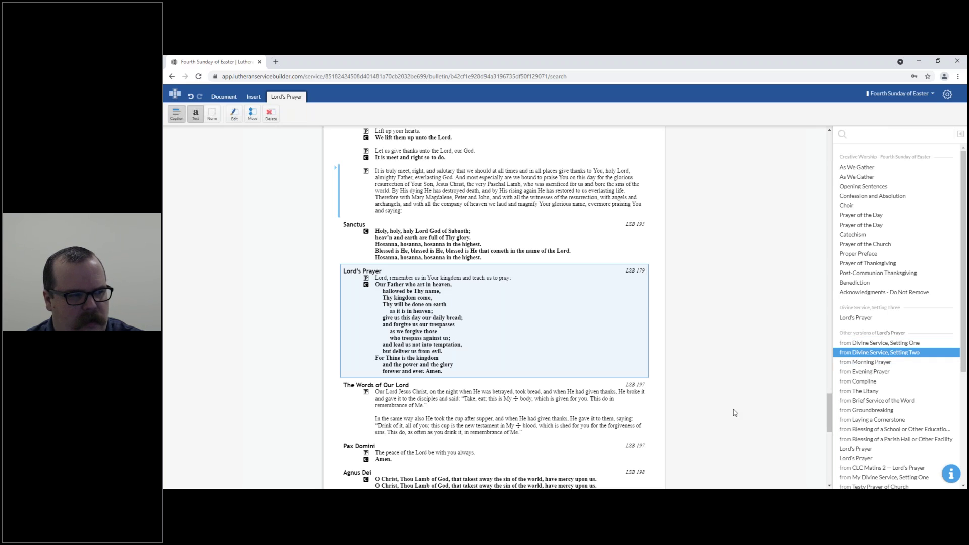
{"action": "left_click", "coordinate": [890, 366]}
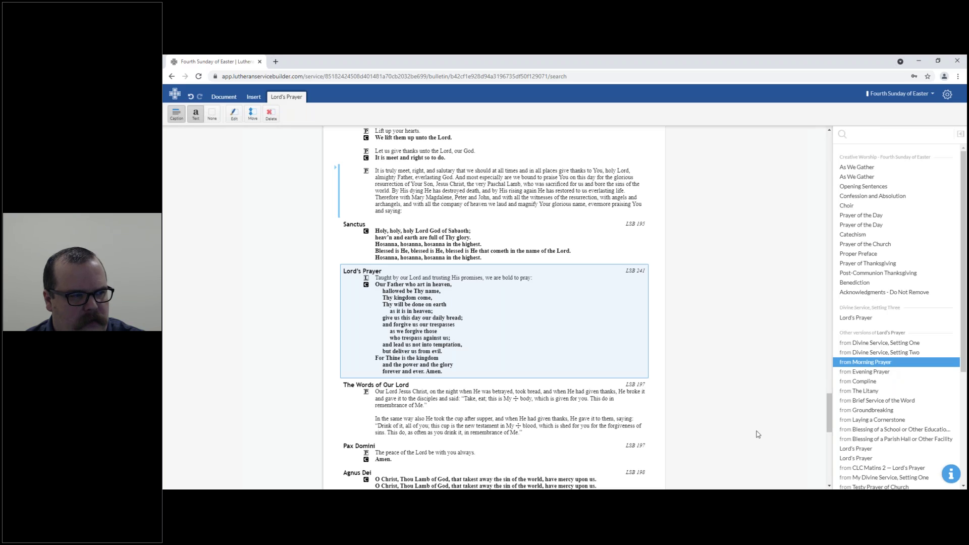
{"action": "left_click", "coordinate": [883, 372]}
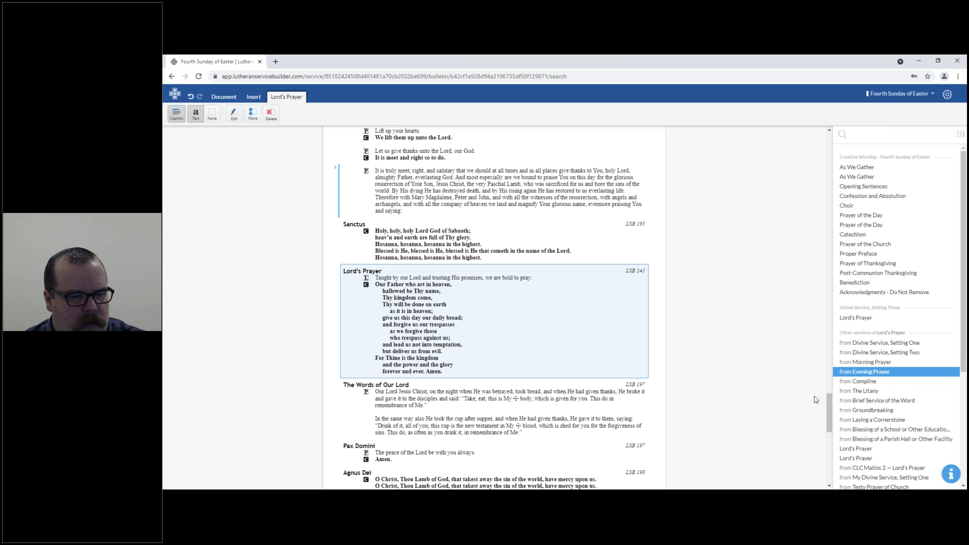
{"action": "left_click", "coordinate": [907, 345]}
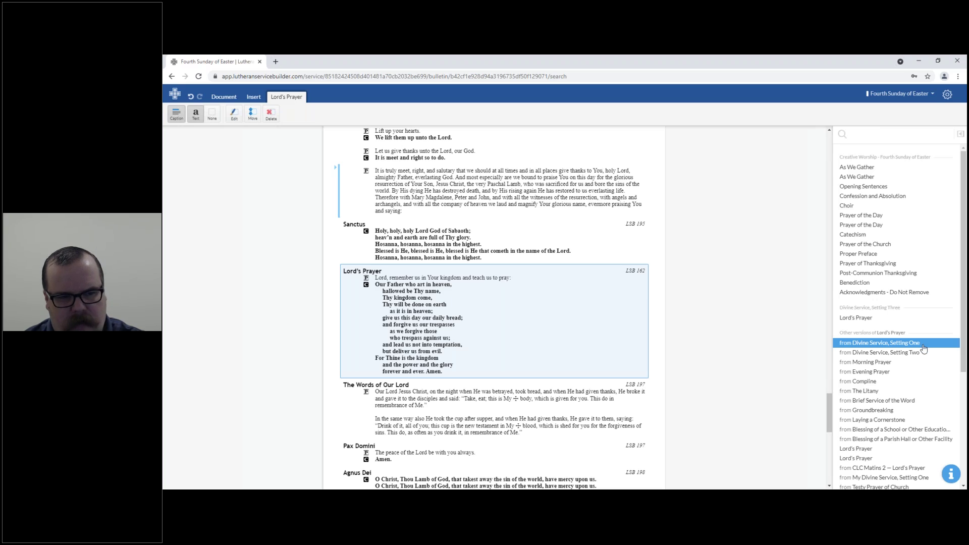
{"action": "left_click", "coordinate": [863, 318]}
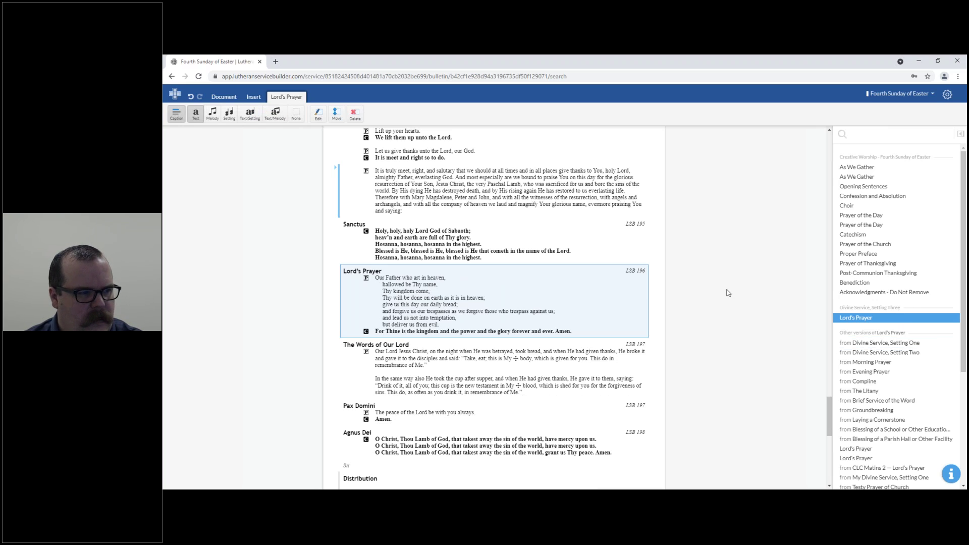
- Review the Words of Our Lord through the Distribution section and view the hymn suggestions for the first Distribution Hymn
{"action": "scroll", "coordinate": [707, 354], "scroll_direction": "down", "scroll_amount": 2}
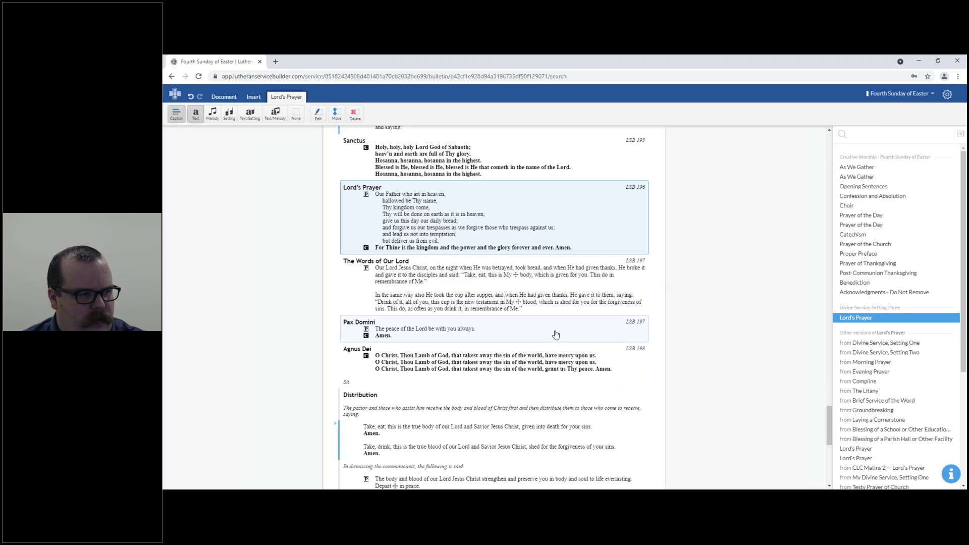
{"action": "scroll", "coordinate": [515, 359], "scroll_direction": "down", "scroll_amount": 2}
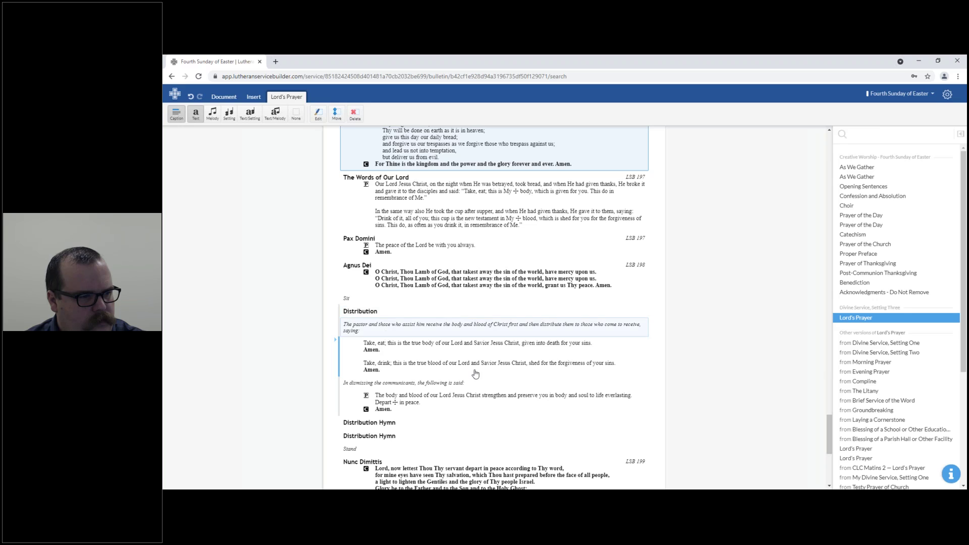
{"action": "scroll", "coordinate": [571, 404], "scroll_direction": "down", "scroll_amount": 4}
{"action": "left_click", "coordinate": [426, 257]}
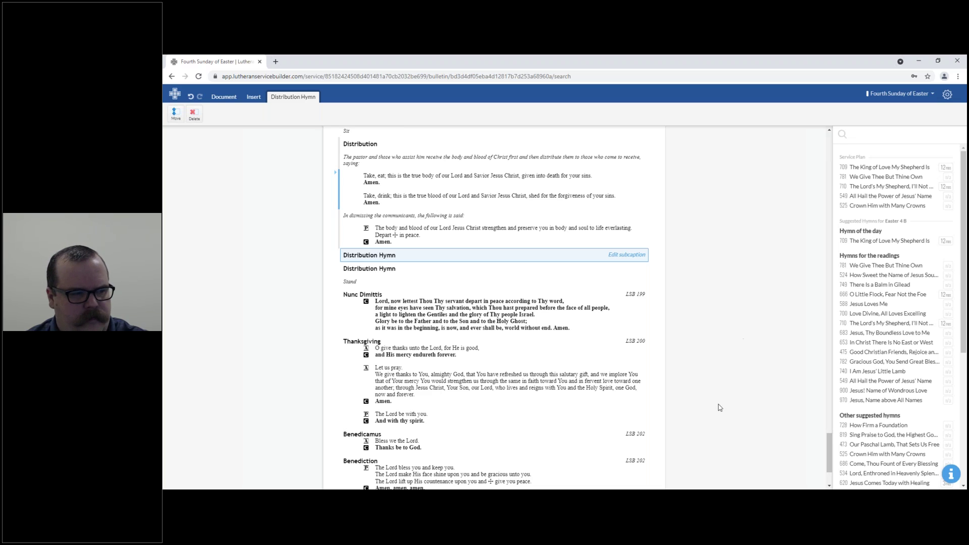
- Examine the closing elements of the bulletin, from the Nunc Dimittis and Thanksgiving to the Hymn to Depart and Acknowledgments
{"action": "scroll", "coordinate": [432, 262], "scroll_direction": "down", "scroll_amount": 2}
{"action": "left_click", "coordinate": [432, 241]}
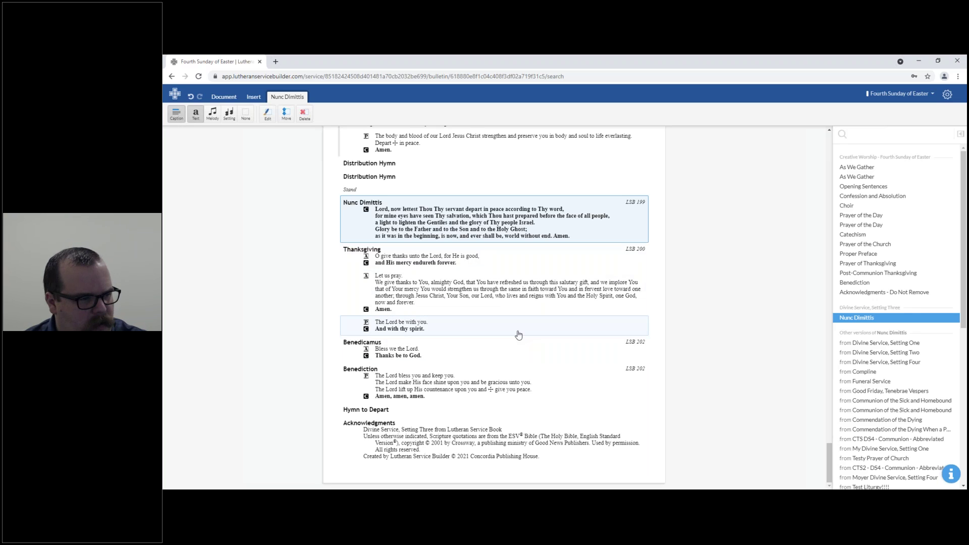
{"action": "left_click", "coordinate": [467, 265]}
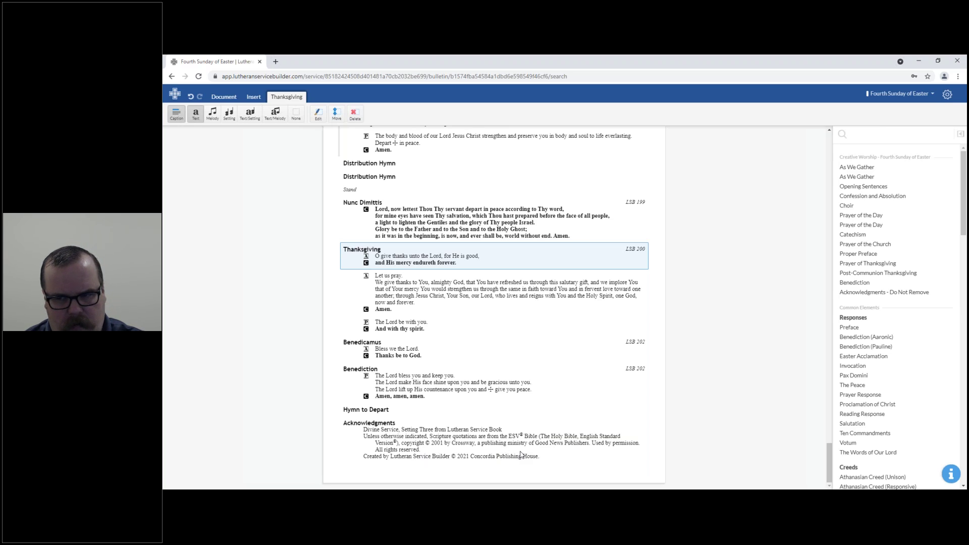
{"action": "left_click", "coordinate": [510, 437]}
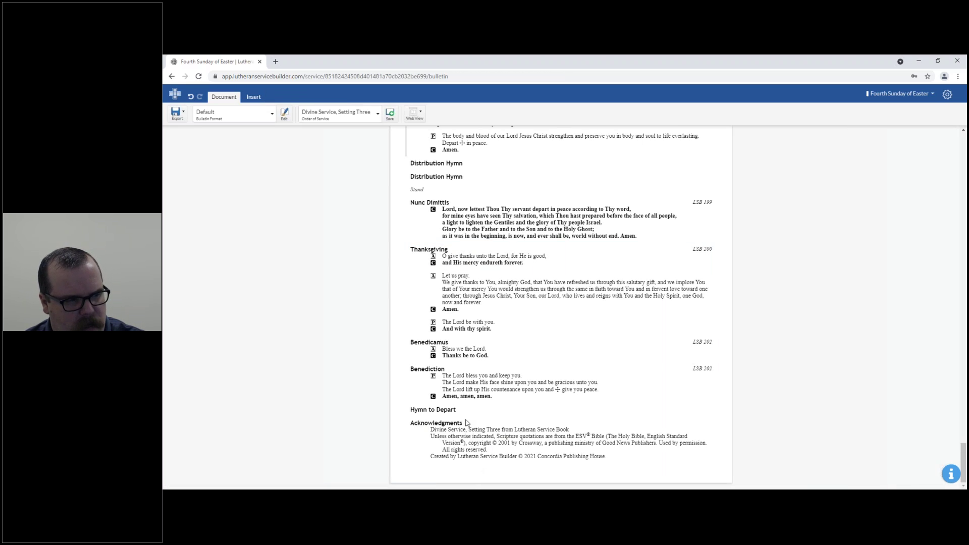
{"action": "left_click", "coordinate": [518, 409]}
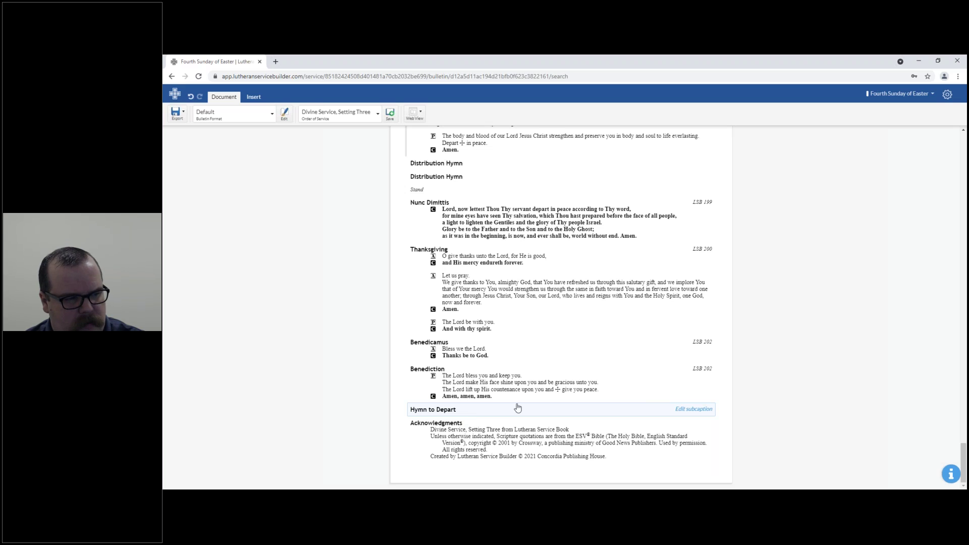
{"action": "left_click", "coordinate": [435, 442]}
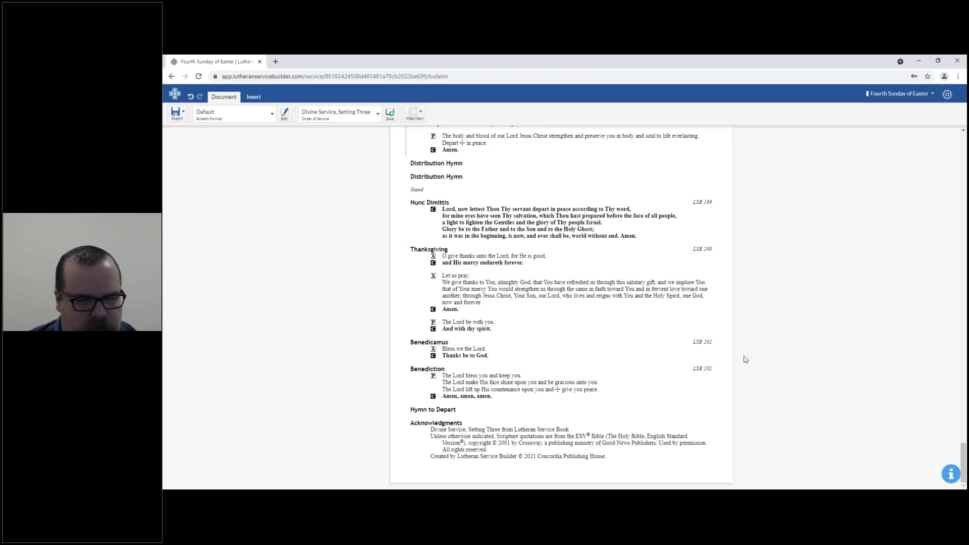
- Return to the beginning of the bulletin and view the bulletin formats available for the document
{"action": "scroll", "coordinate": [619, 402], "scroll_direction": "up", "scroll_amount": 10}
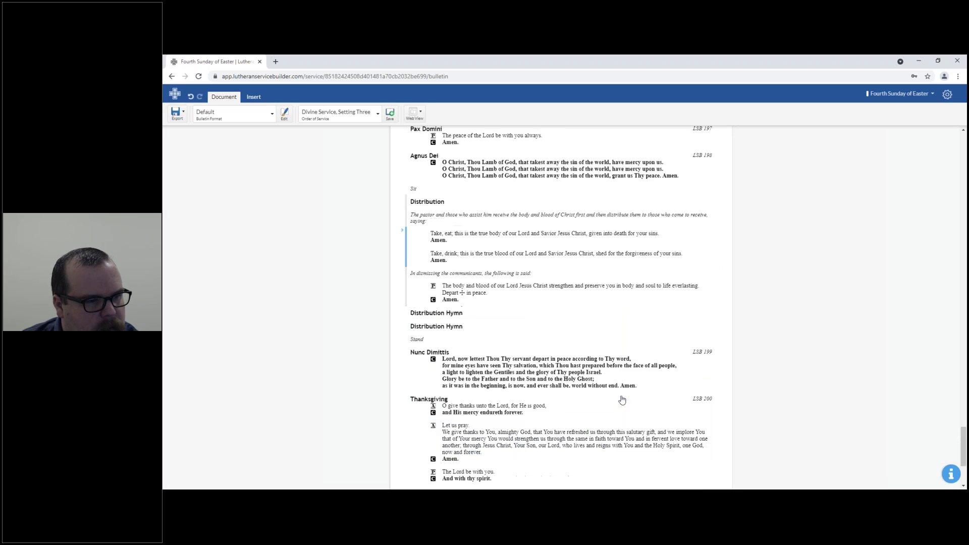
{"action": "left_click_drag", "start_coordinate": [963, 412], "coordinate": [903, 167]}
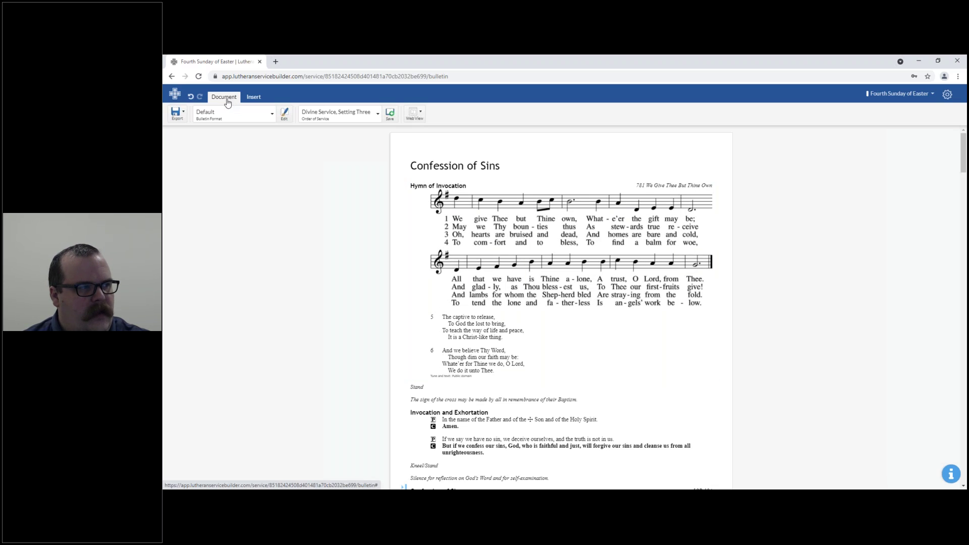
{"action": "left_click", "coordinate": [226, 122]}
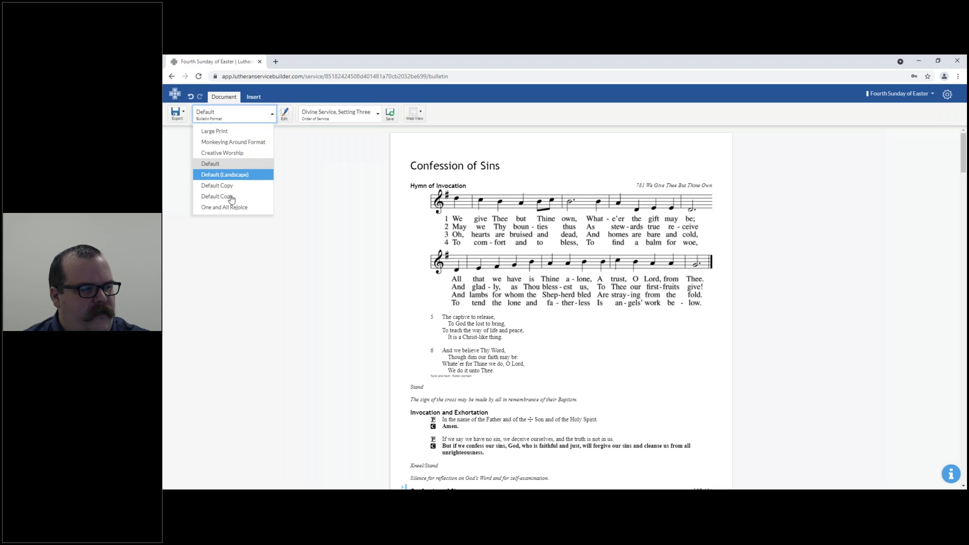
{"action": "left_click", "coordinate": [332, 234]}
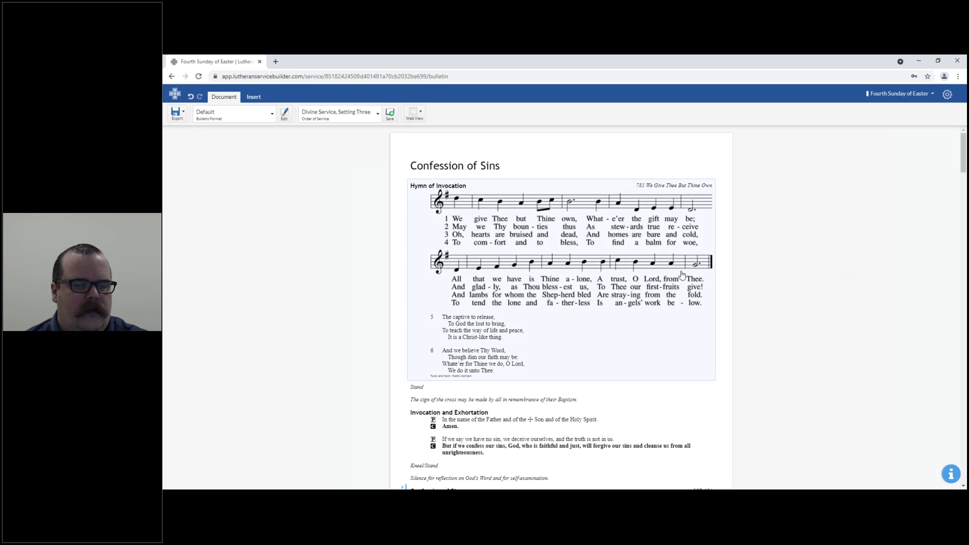
- Open the Bulletin Formats manager, preview the Large Print and Default formats, and view the base formats offered for a new one
{"action": "left_click", "coordinate": [948, 96]}
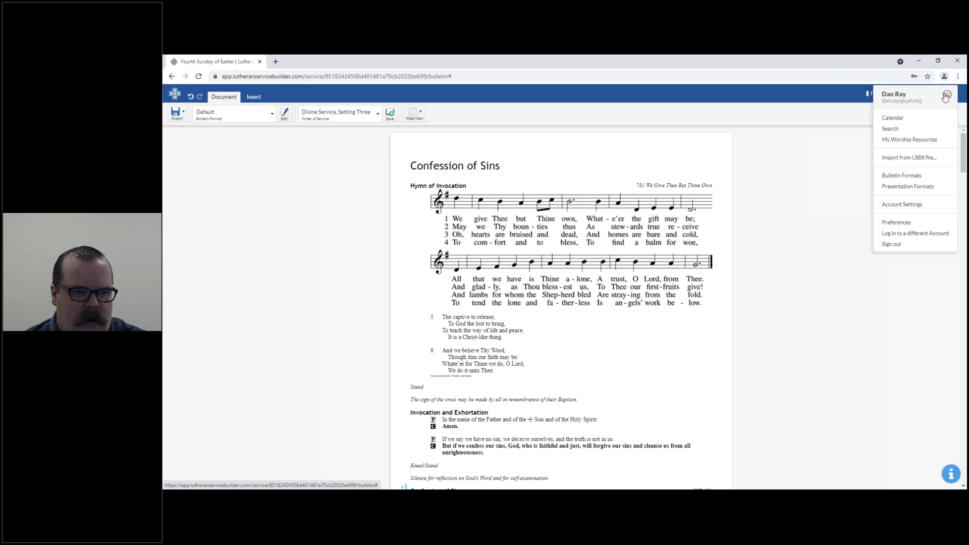
{"action": "left_click", "coordinate": [917, 180]}
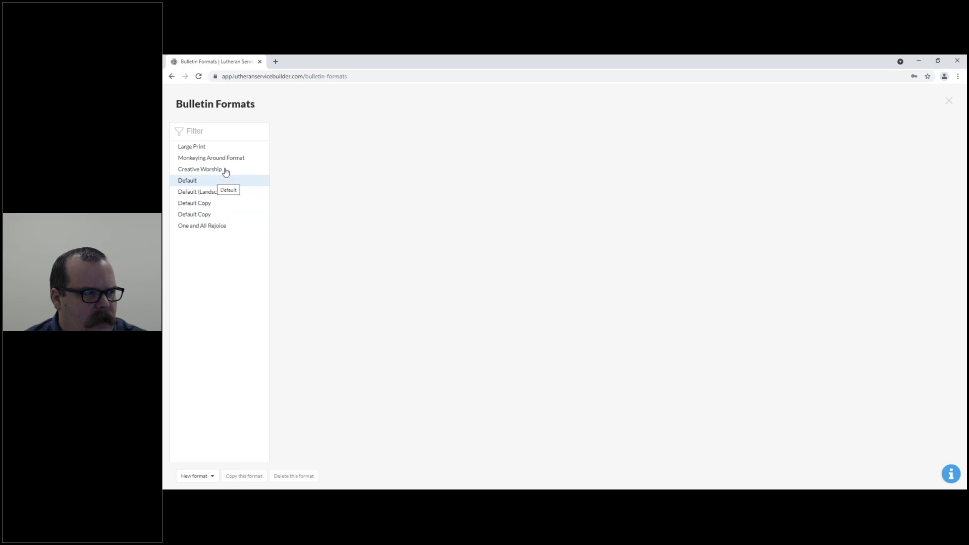
{"action": "left_click", "coordinate": [201, 148]}
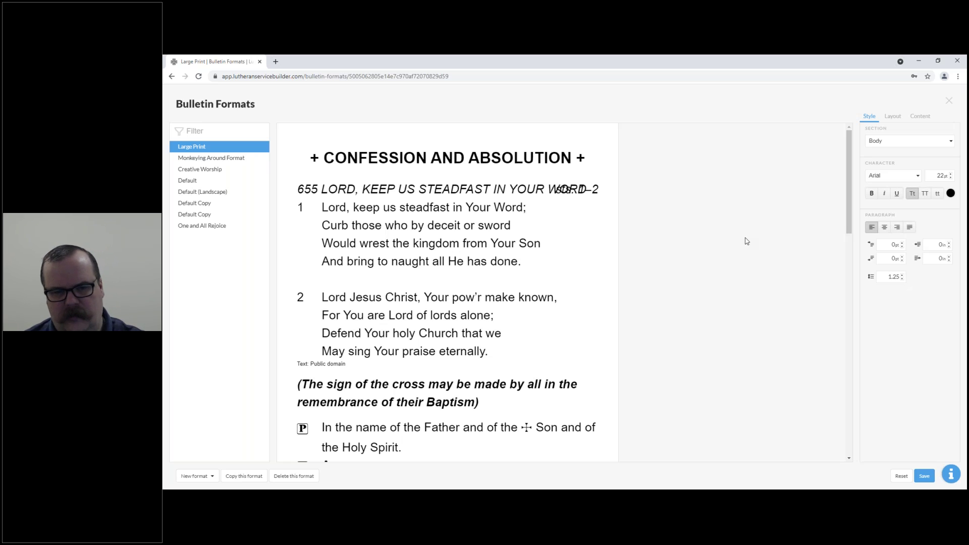
{"action": "left_click", "coordinate": [192, 180]}
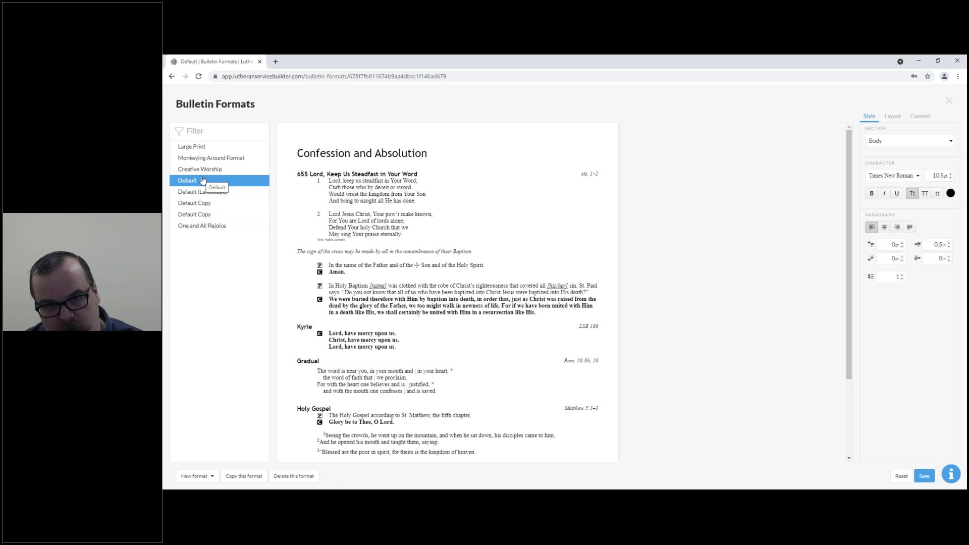
{"action": "left_click", "coordinate": [208, 476]}
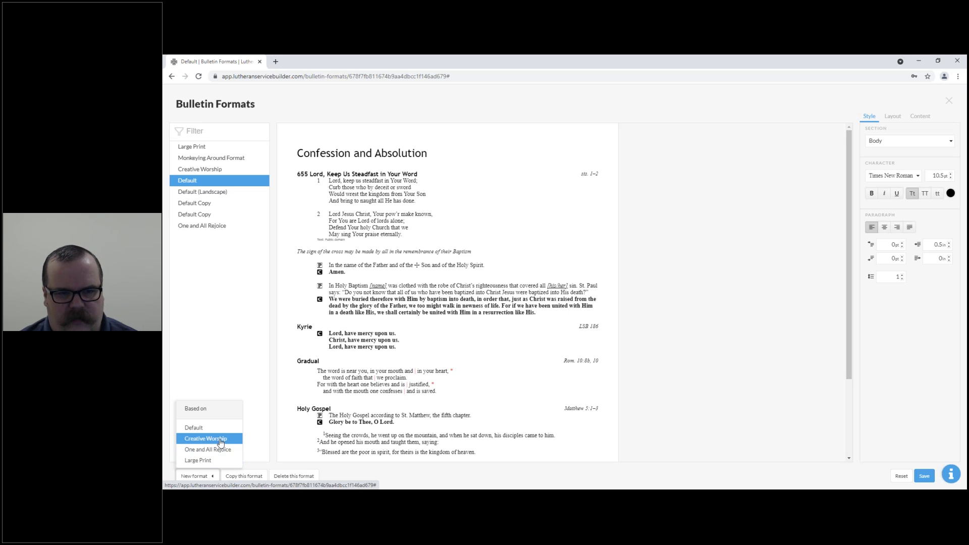
{"action": "left_click", "coordinate": [464, 475]}
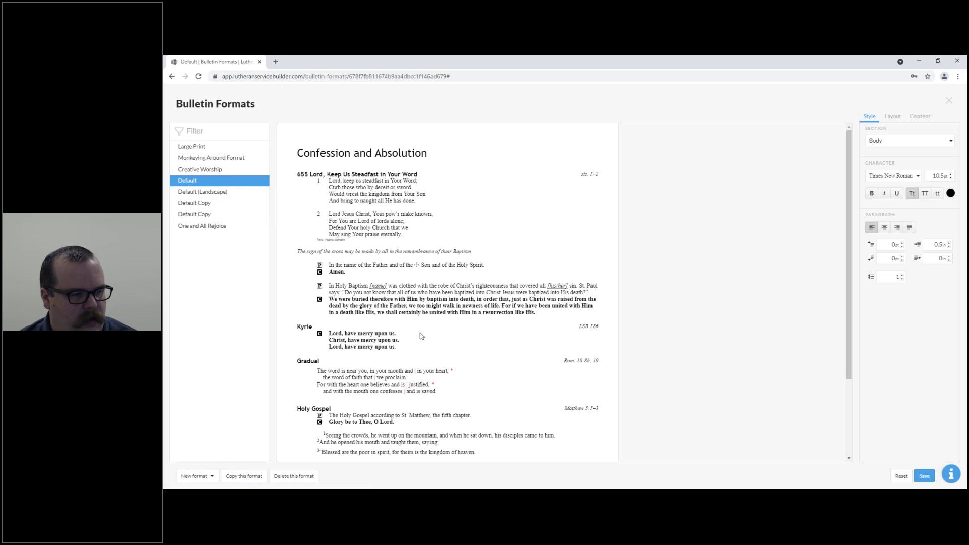
- Delete the Monkeying Around Format from the bulletin formats and open the Default format
{"action": "left_click", "coordinate": [213, 158]}
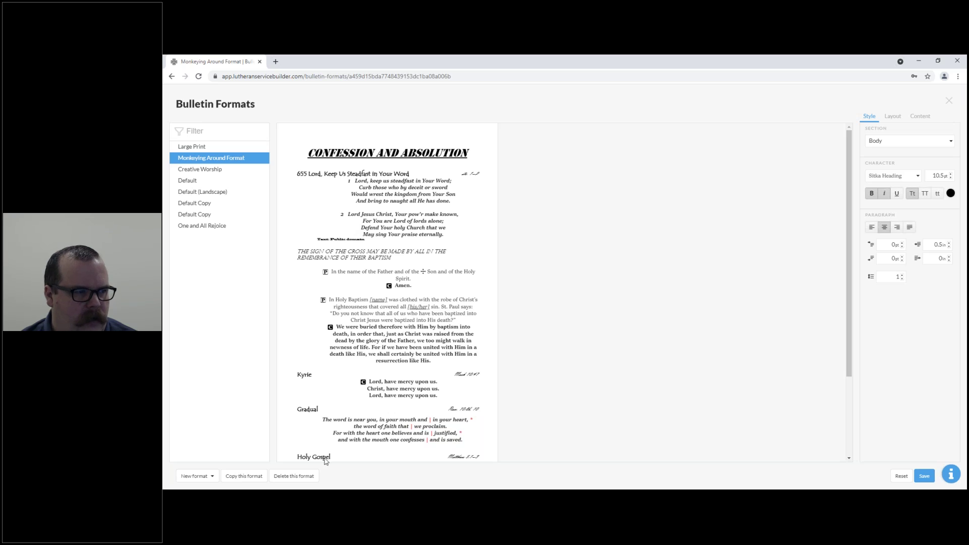
{"action": "left_click", "coordinate": [318, 475]}
{"action": "left_click", "coordinate": [582, 313]}
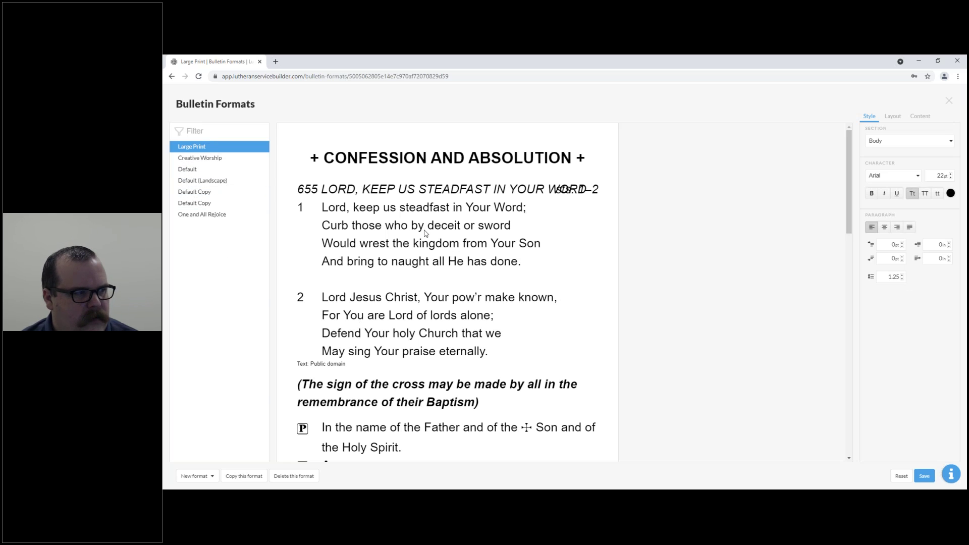
{"action": "left_click", "coordinate": [192, 163]}
{"action": "left_click", "coordinate": [192, 169]}
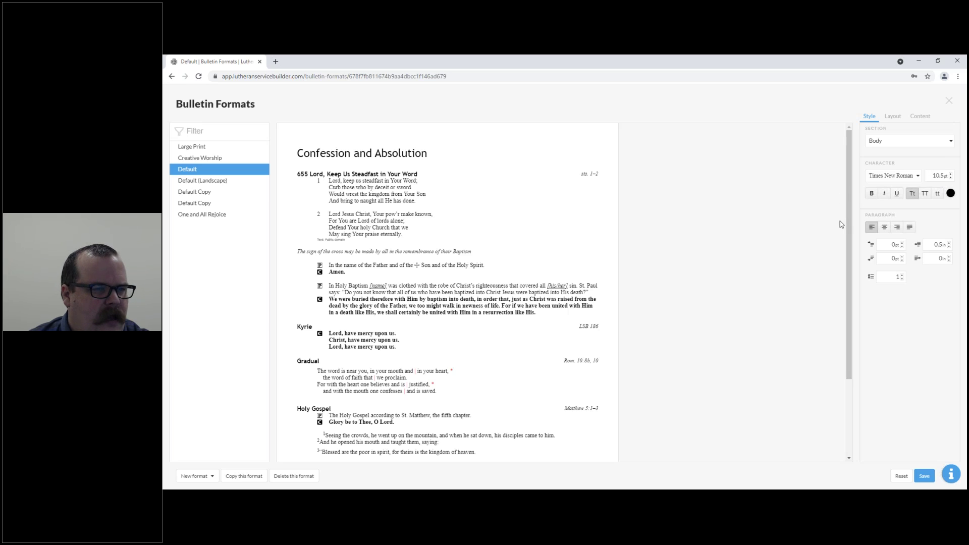
- Try all-uppercase and all-lowercase text for the Default format's Body section and restore normal capitalization
{"action": "left_click", "coordinate": [925, 194]}
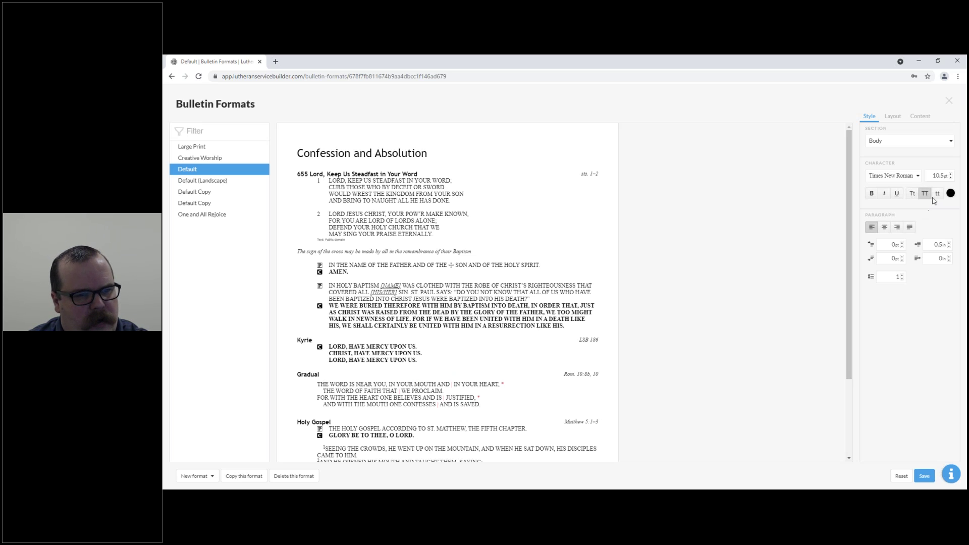
{"action": "left_click", "coordinate": [937, 196]}
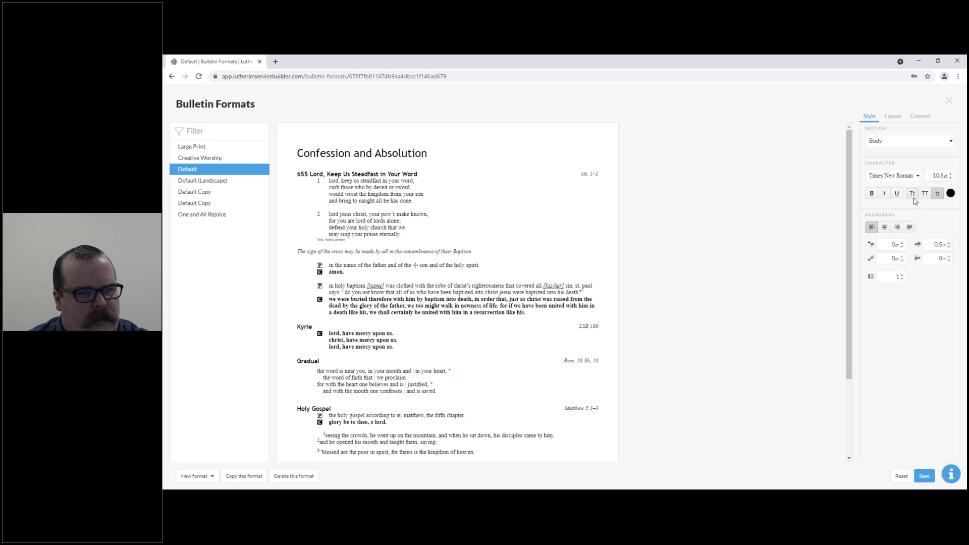
{"action": "left_click", "coordinate": [914, 198]}
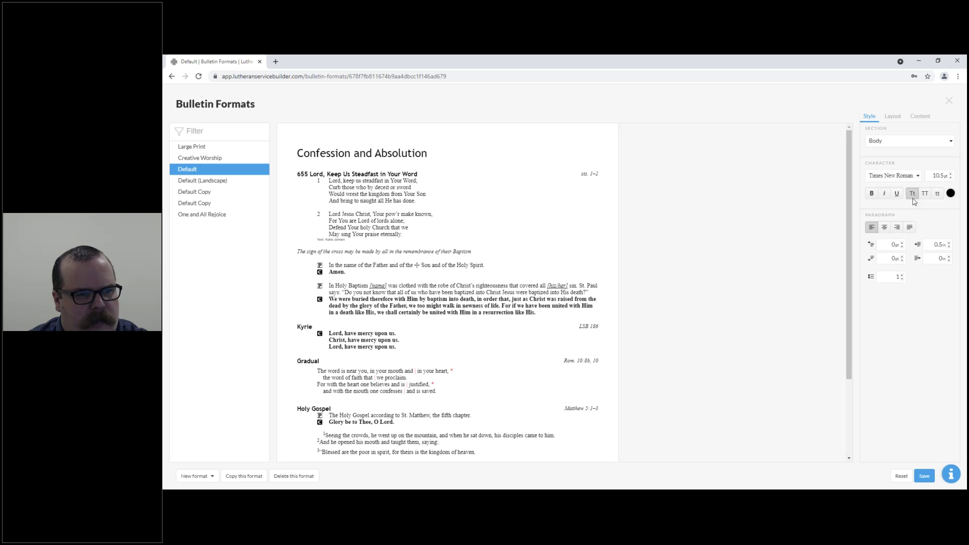
- Try red as the Body section's text colour and return it to black
{"action": "left_click", "coordinate": [951, 194]}
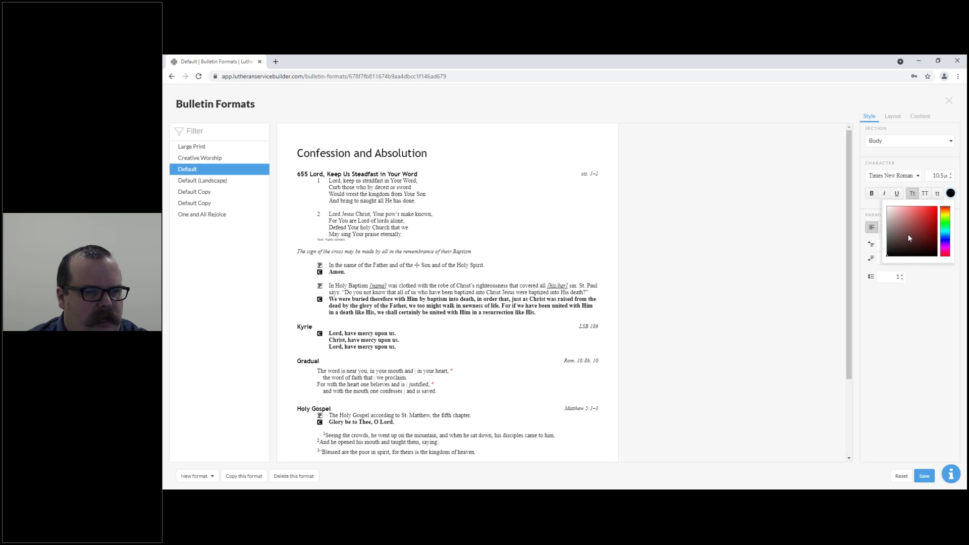
{"action": "left_click", "coordinate": [937, 211]}
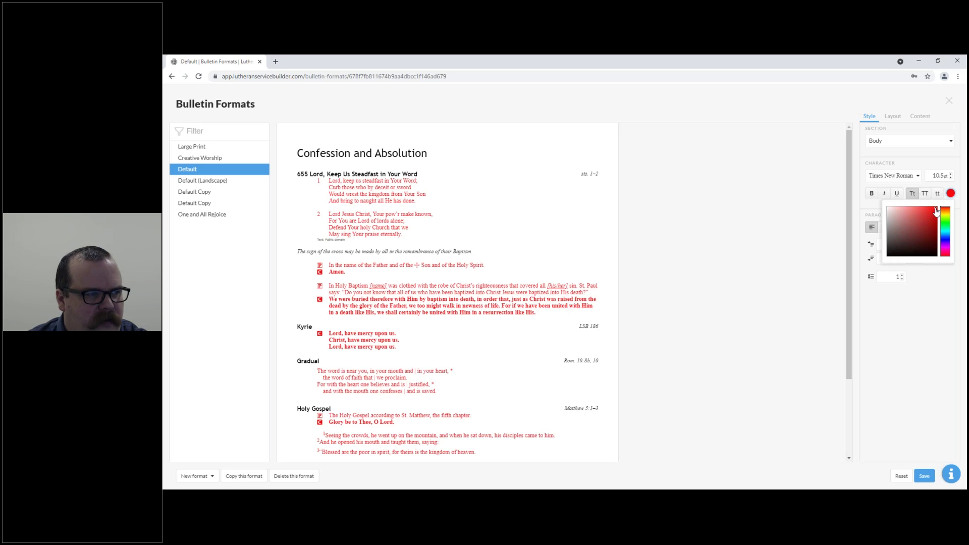
{"action": "left_click_drag", "start_coordinate": [935, 212], "coordinate": [887, 261]}
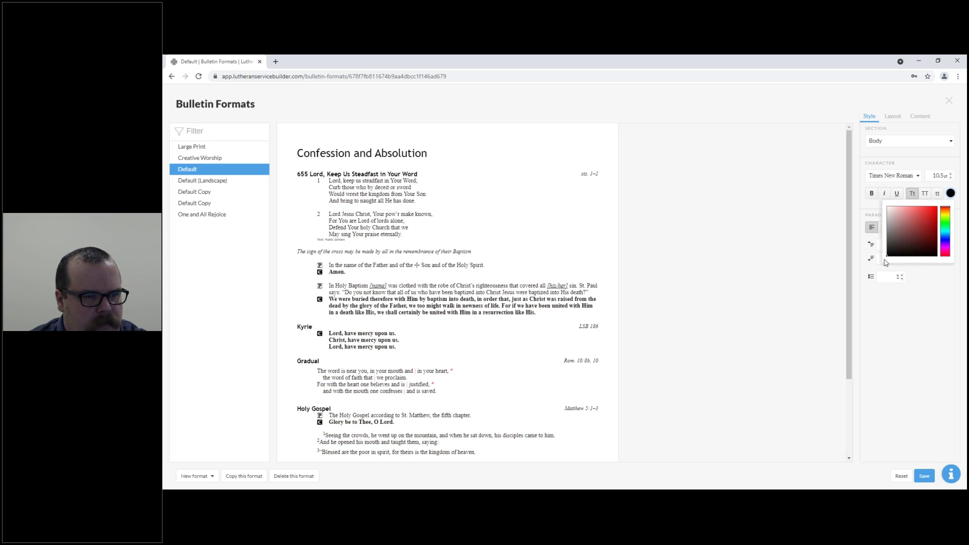
{"action": "left_click", "coordinate": [917, 335]}
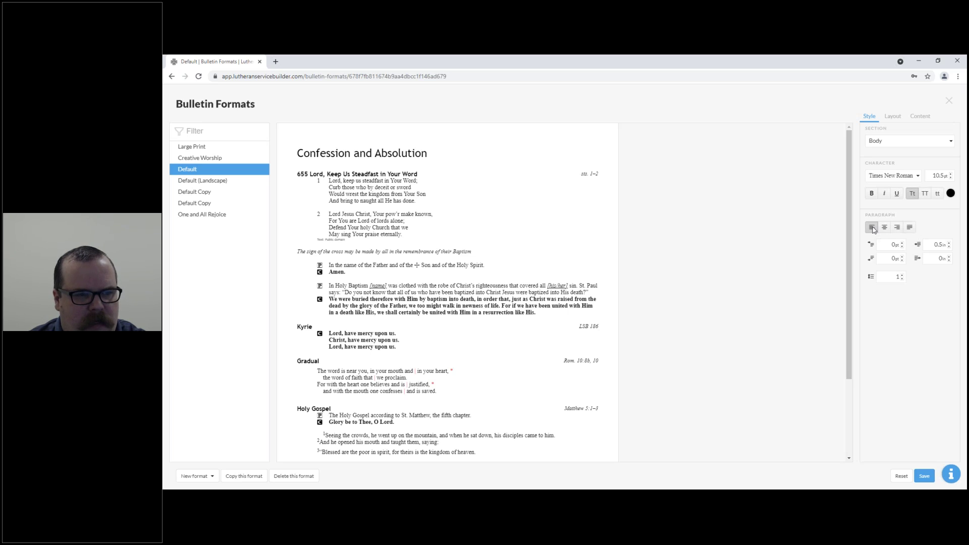
- Try right, centered and justified alignment on the Body section's paragraphs and restore left alignment
{"action": "left_click", "coordinate": [897, 228]}
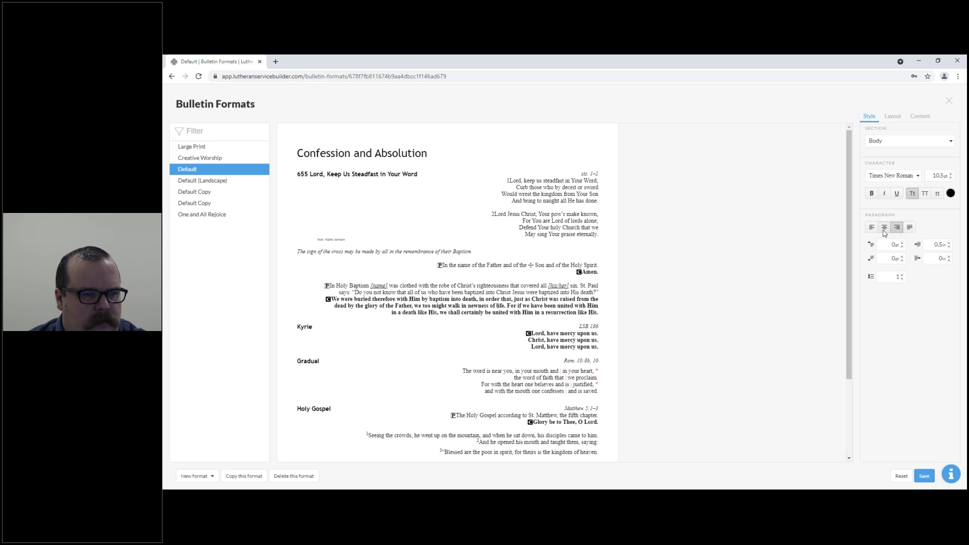
{"action": "left_click", "coordinate": [884, 230]}
{"action": "left_click", "coordinate": [911, 227]}
{"action": "left_click", "coordinate": [872, 227]}
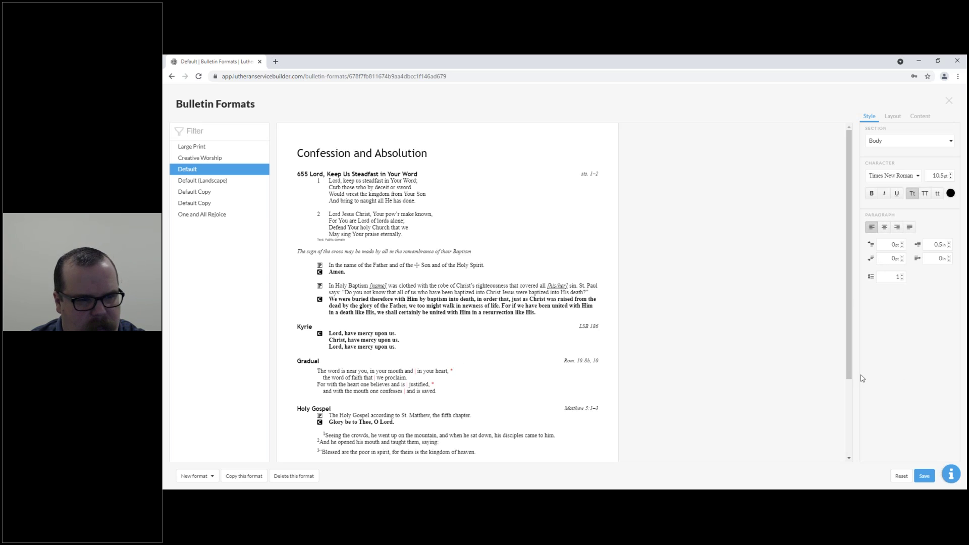
- Try 18 pt of space before the Body section's paragraphs and return it to 0 pt
{"action": "left_click", "coordinate": [901, 244]}
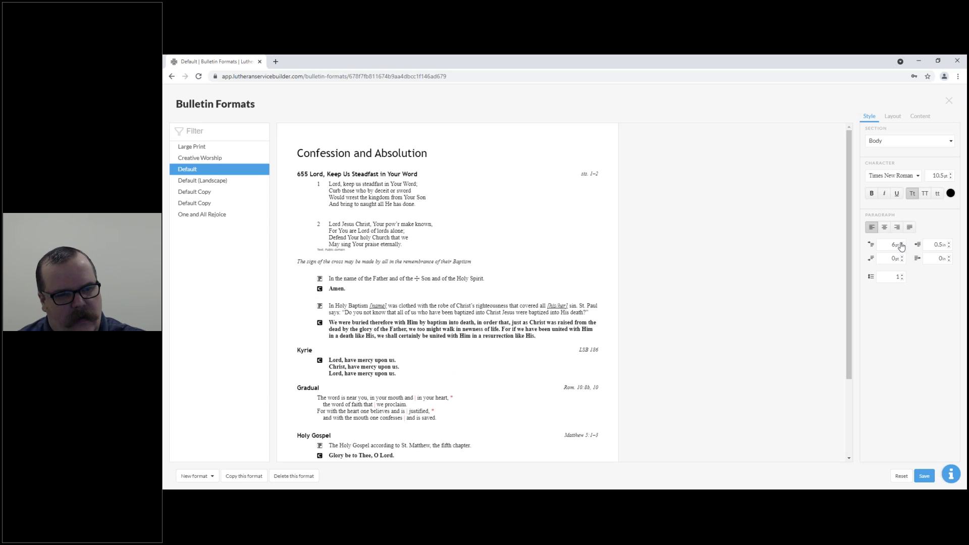
{"action": "left_click", "coordinate": [901, 244]}
{"action": "left_click", "coordinate": [902, 243]}
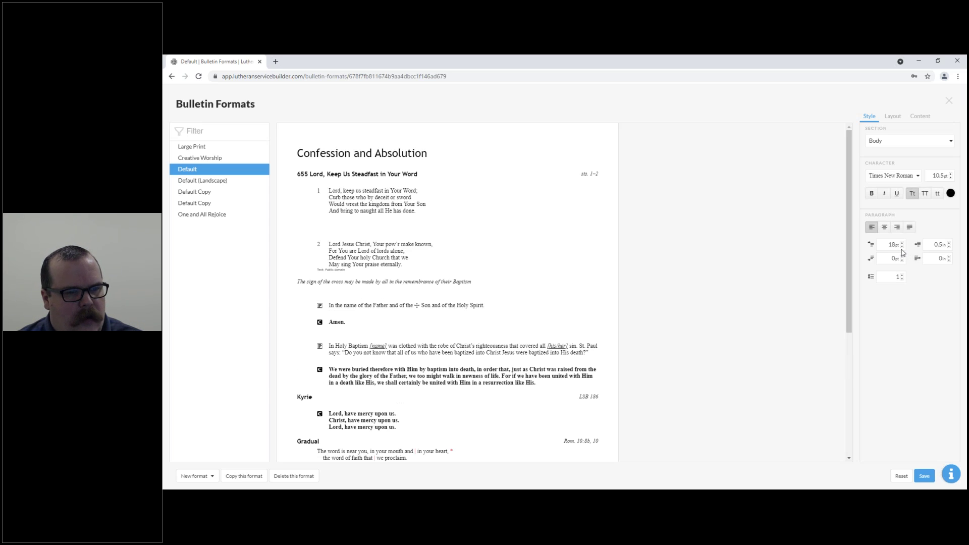
{"action": "left_click", "coordinate": [902, 248]}
{"action": "left_click", "coordinate": [902, 248]}
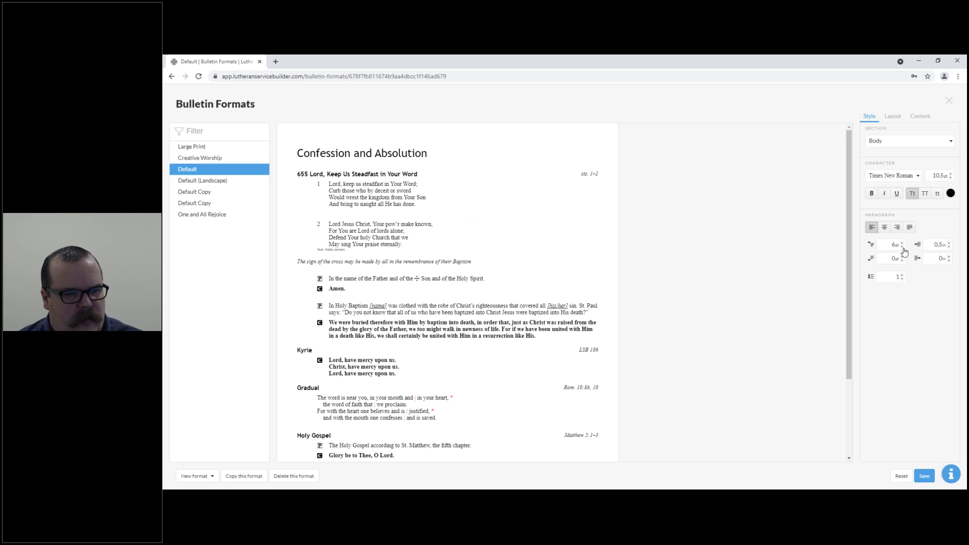
{"action": "left_click", "coordinate": [903, 248]}
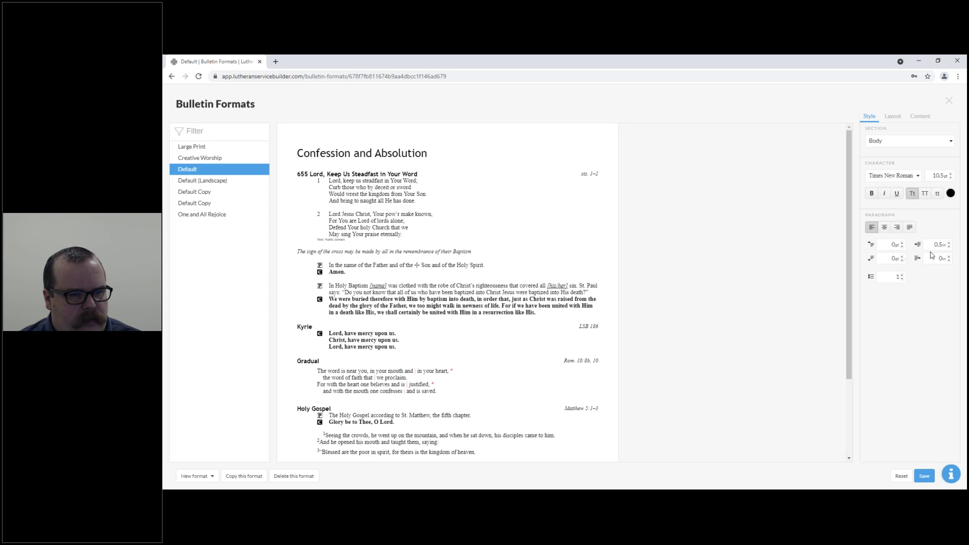
- Try a wider left indent on the Body section's paragraphs and return it to 0.5 in
{"action": "left_click", "coordinate": [948, 243]}
{"action": "left_click", "coordinate": [949, 243]}
{"action": "left_click", "coordinate": [949, 243]}
{"action": "left_click", "coordinate": [949, 242]}
{"action": "left_click", "coordinate": [949, 243]}
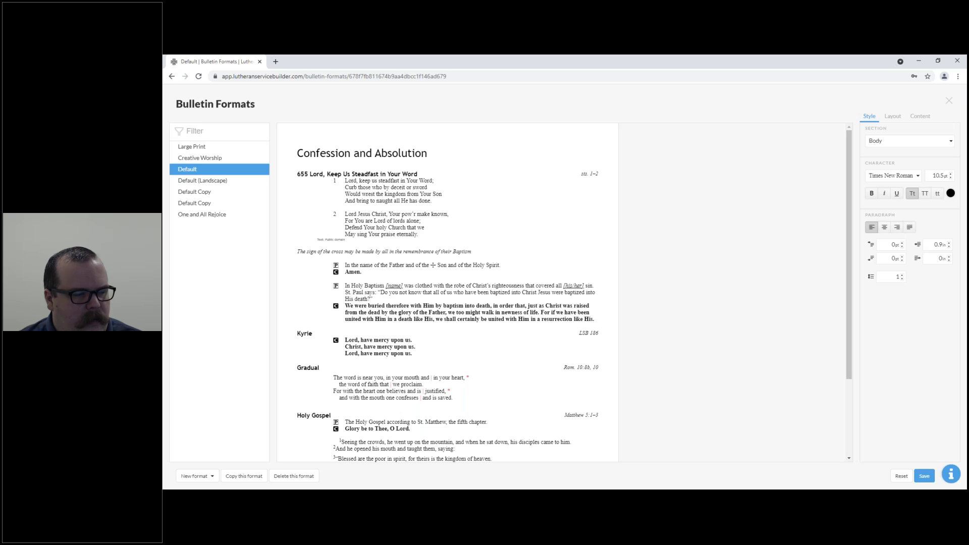
{"action": "left_click", "coordinate": [949, 243]}
{"action": "left_click", "coordinate": [949, 243]}
{"action": "left_click", "coordinate": [950, 247]}
{"action": "left_click", "coordinate": [950, 247]}
{"action": "left_click", "coordinate": [950, 247]}
{"action": "left_click", "coordinate": [950, 247]}
{"action": "left_click", "coordinate": [950, 247]}
{"action": "left_click", "coordinate": [949, 247]}
{"action": "left_click", "coordinate": [950, 247]}
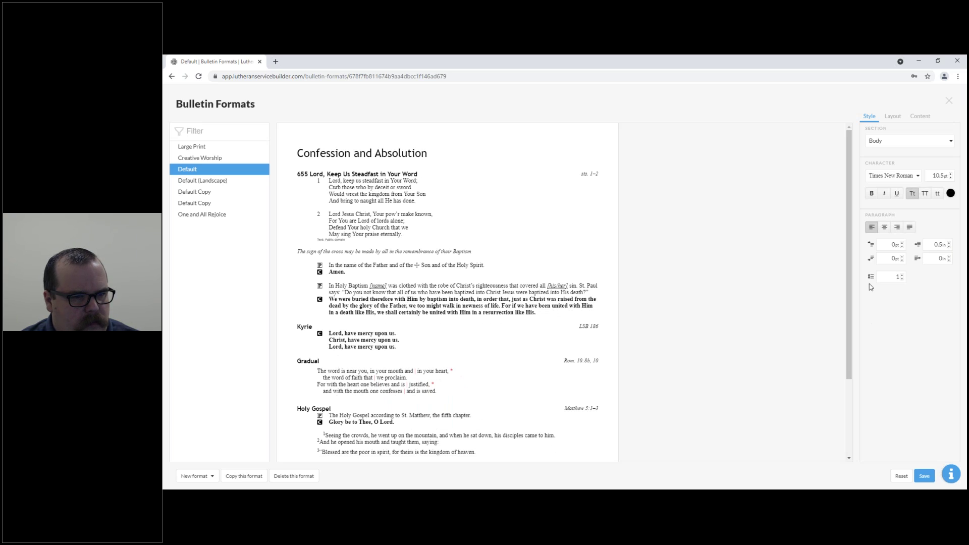
- Try 18 pt of space after the Body section's paragraphs and return it to 0 pt
{"action": "left_click", "coordinate": [902, 257]}
{"action": "left_click", "coordinate": [902, 256]}
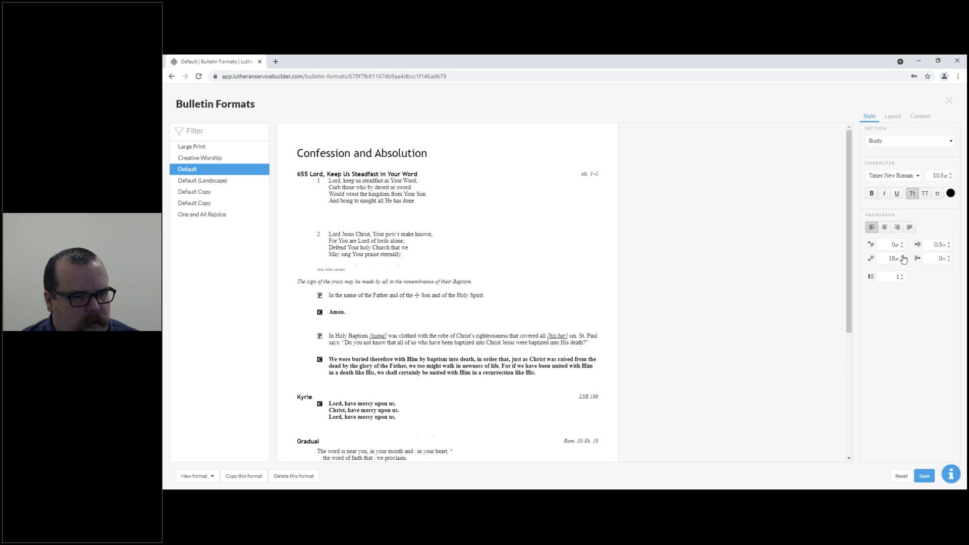
{"action": "left_click", "coordinate": [902, 256]}
{"action": "left_click", "coordinate": [902, 260]}
{"action": "left_click", "coordinate": [903, 261]}
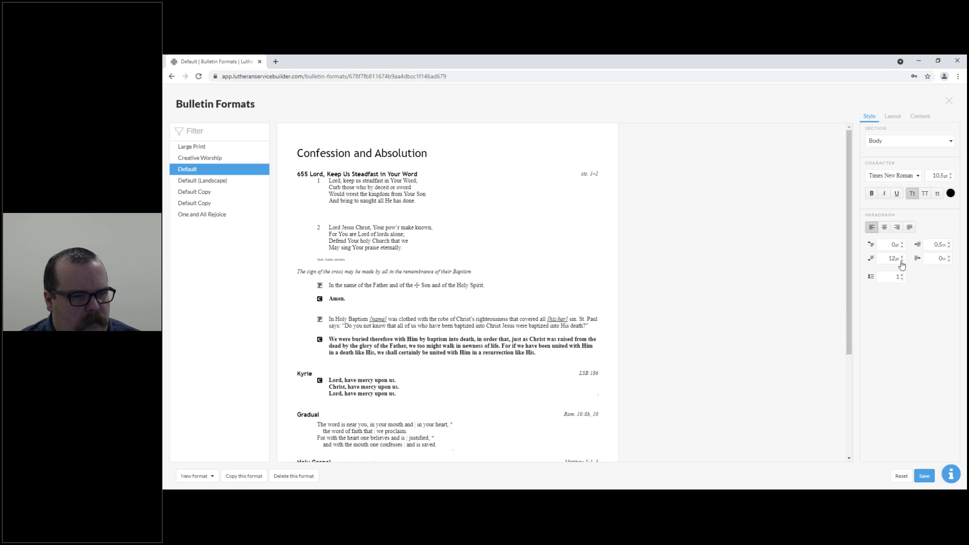
{"action": "left_click", "coordinate": [902, 261]}
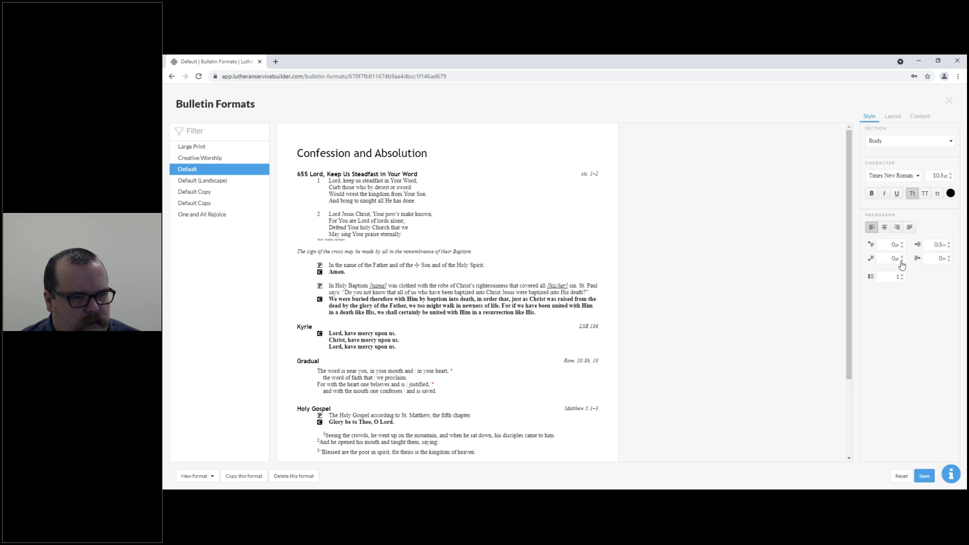
- Try a right indent of 0.8 in on the Body section's paragraphs and return it to 0 in
{"action": "left_click", "coordinate": [949, 256]}
{"action": "left_click", "coordinate": [949, 256]}
{"action": "left_click", "coordinate": [949, 256]}
{"action": "left_click", "coordinate": [949, 257]}
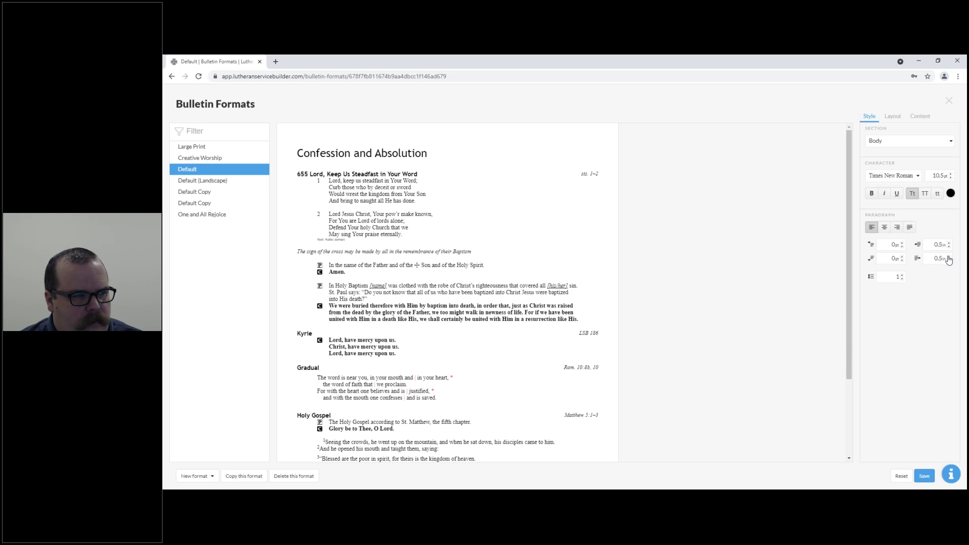
{"action": "left_click", "coordinate": [949, 256]}
{"action": "left_click", "coordinate": [949, 257]}
{"action": "left_click", "coordinate": [949, 257]}
{"action": "left_click", "coordinate": [949, 257]}
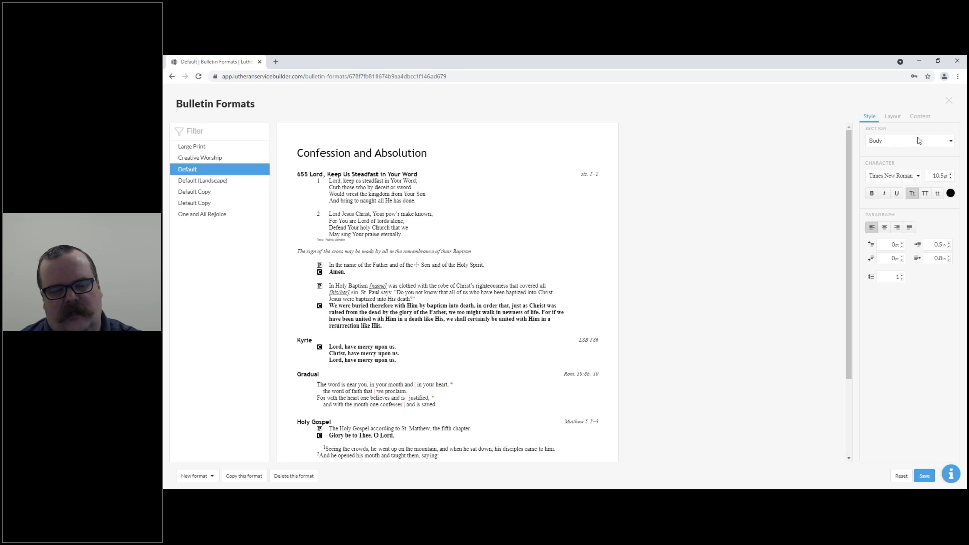
{"action": "left_click", "coordinate": [950, 261]}
{"action": "left_click", "coordinate": [950, 257]}
{"action": "left_click", "coordinate": [949, 257]}
{"action": "left_click", "coordinate": [949, 261]}
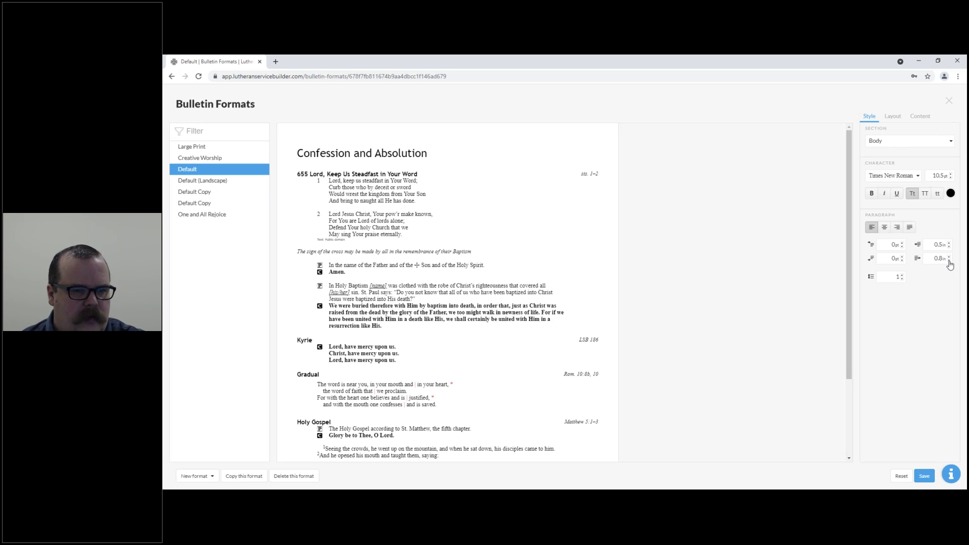
{"action": "left_click", "coordinate": [949, 261]}
{"action": "left_click", "coordinate": [950, 261]}
{"action": "left_click", "coordinate": [950, 261]}
{"action": "left_click", "coordinate": [949, 261]}
{"action": "left_click", "coordinate": [949, 261]}
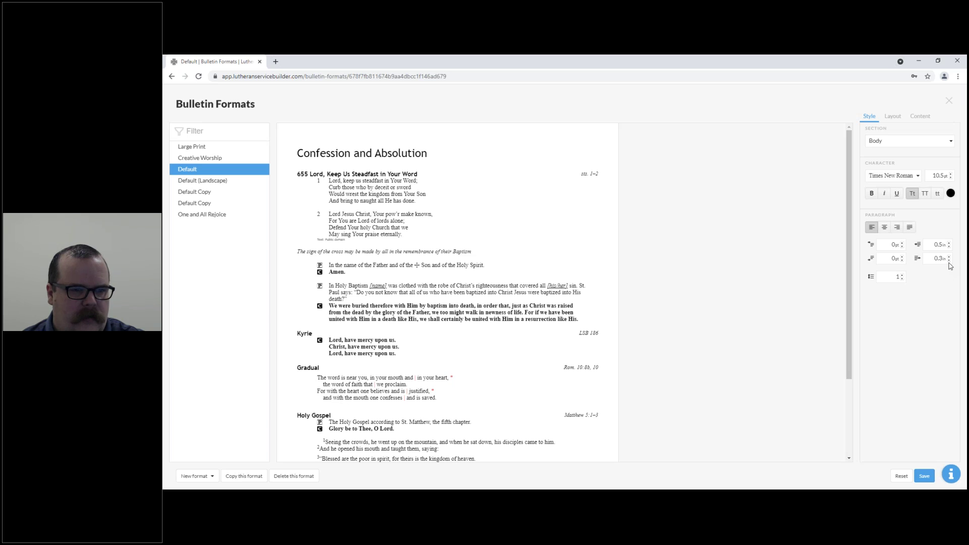
{"action": "left_click", "coordinate": [949, 261]}
{"action": "left_click", "coordinate": [949, 261]}
{"action": "left_click", "coordinate": [949, 261]}
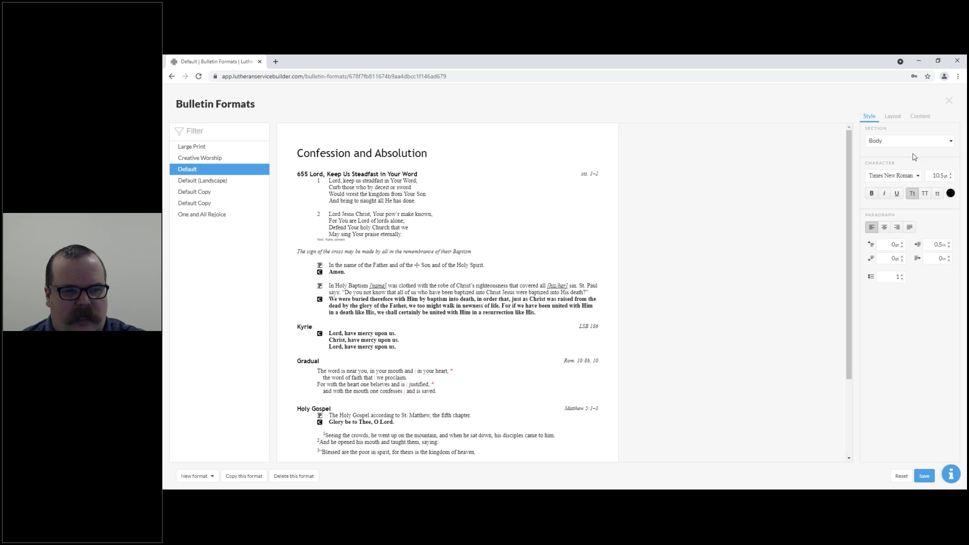
- Set the font of the Default format's Heading section to Stencil
{"action": "left_click", "coordinate": [881, 144]}
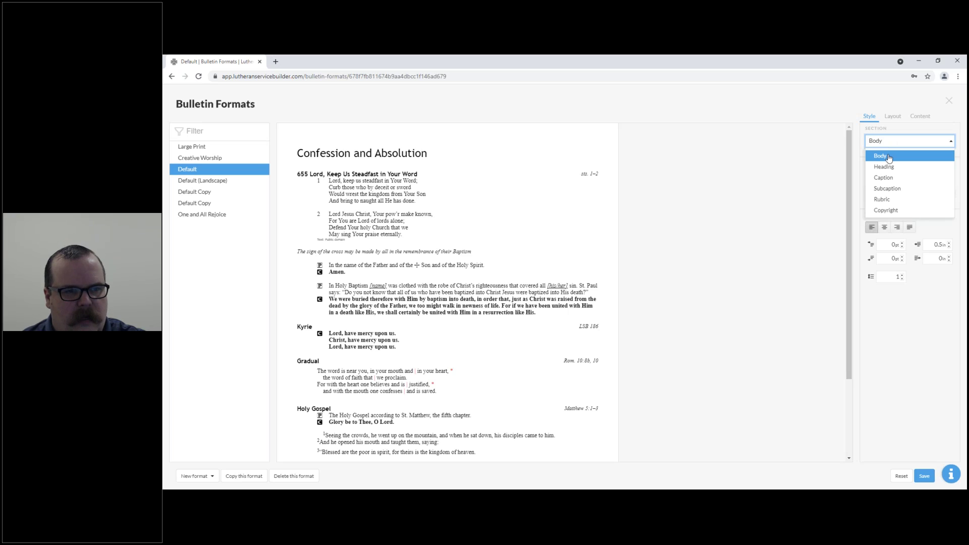
{"action": "key", "text": "Down"}
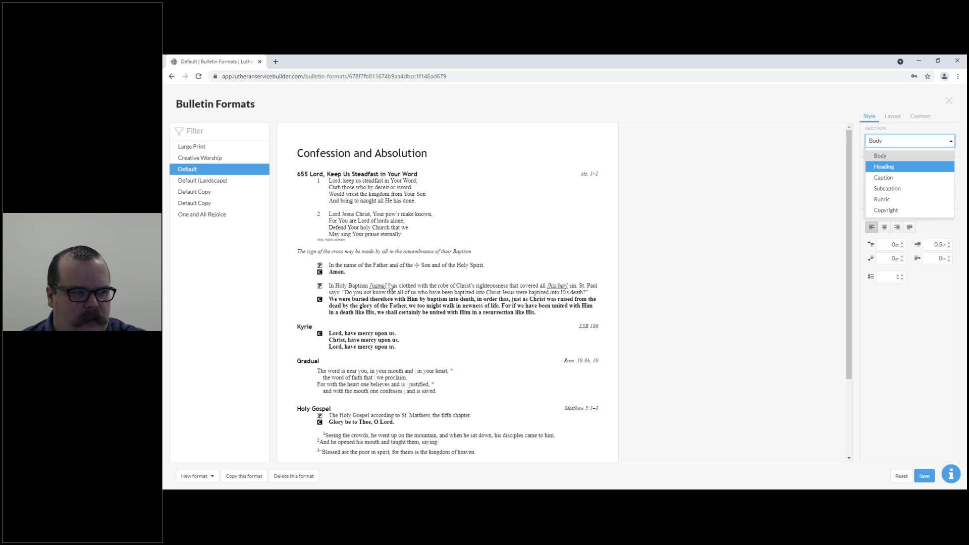
{"action": "left_click", "coordinate": [909, 167]}
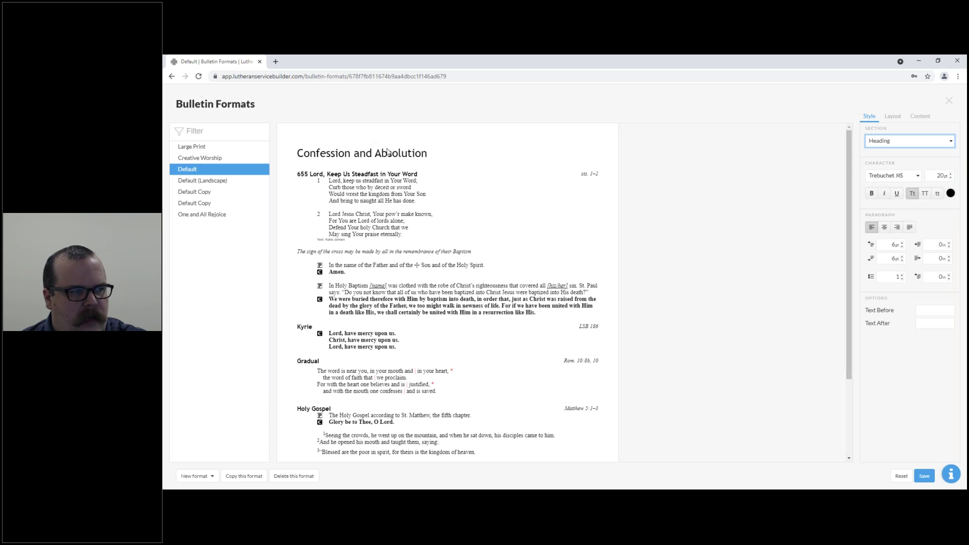
{"action": "left_click", "coordinate": [918, 176]}
{"action": "key", "text": "s"}
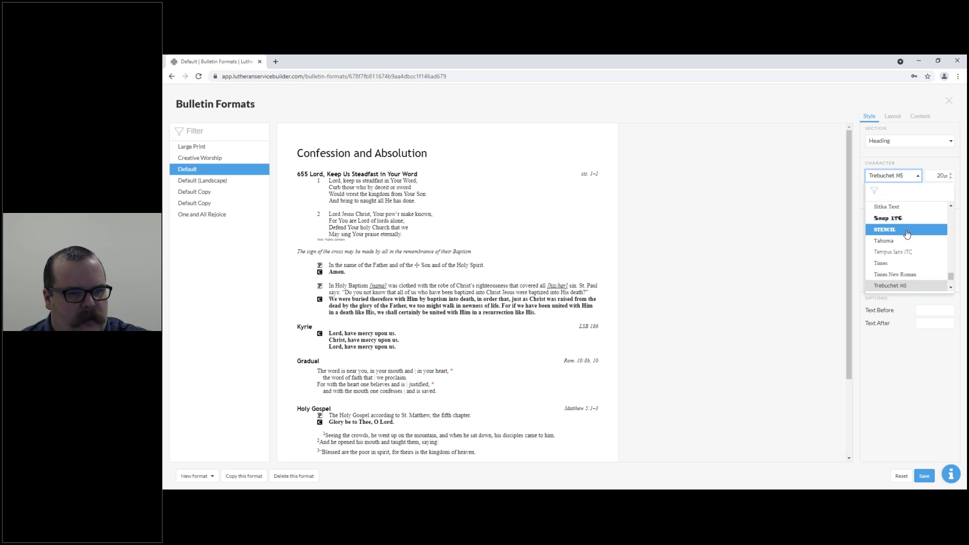
{"action": "key", "text": "Return"}
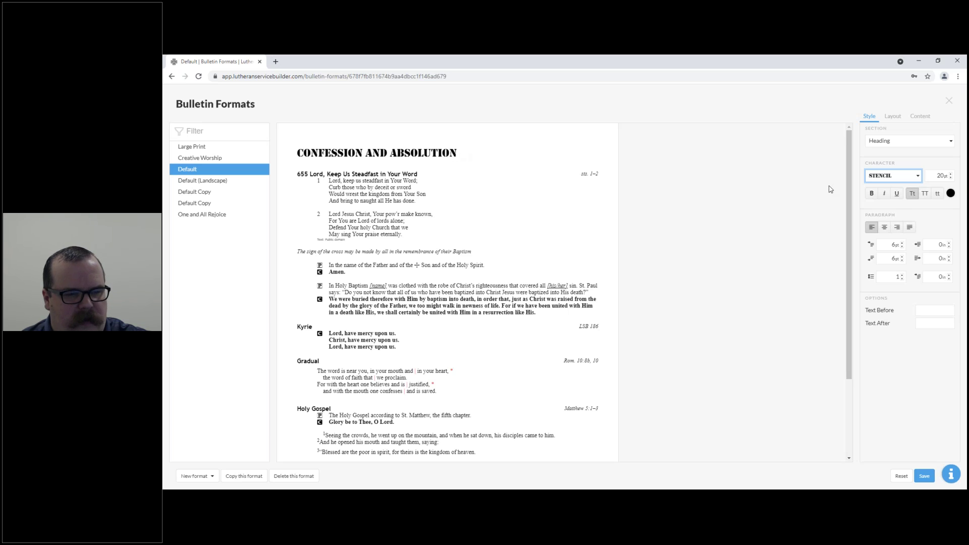
{"action": "left_click", "coordinate": [916, 180]}
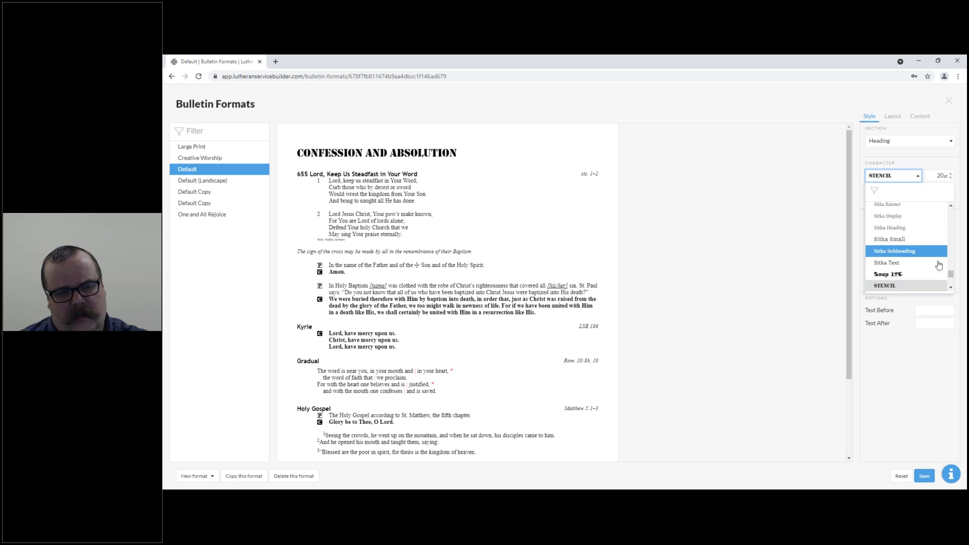
{"action": "left_click_drag", "start_coordinate": [951, 274], "coordinate": [954, 211]}
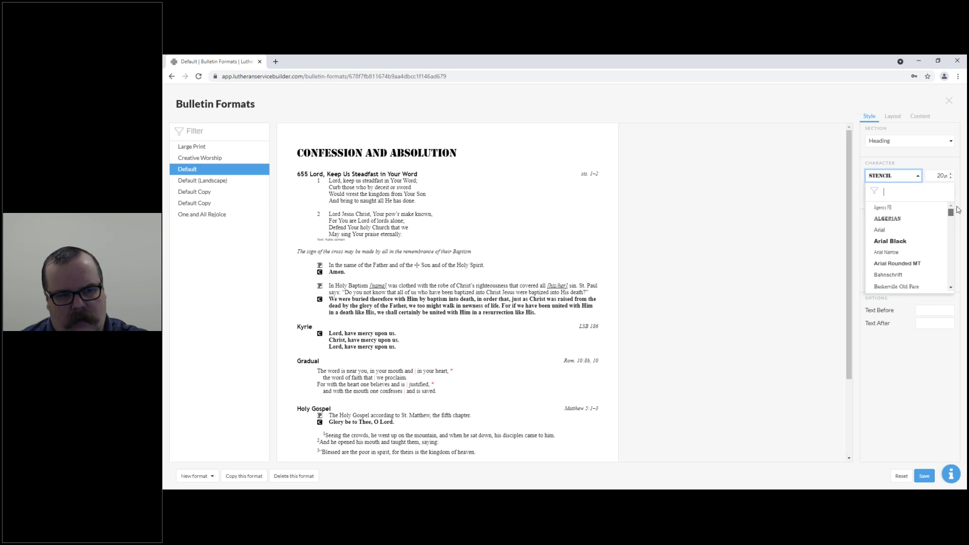
{"action": "left_click", "coordinate": [921, 177]}
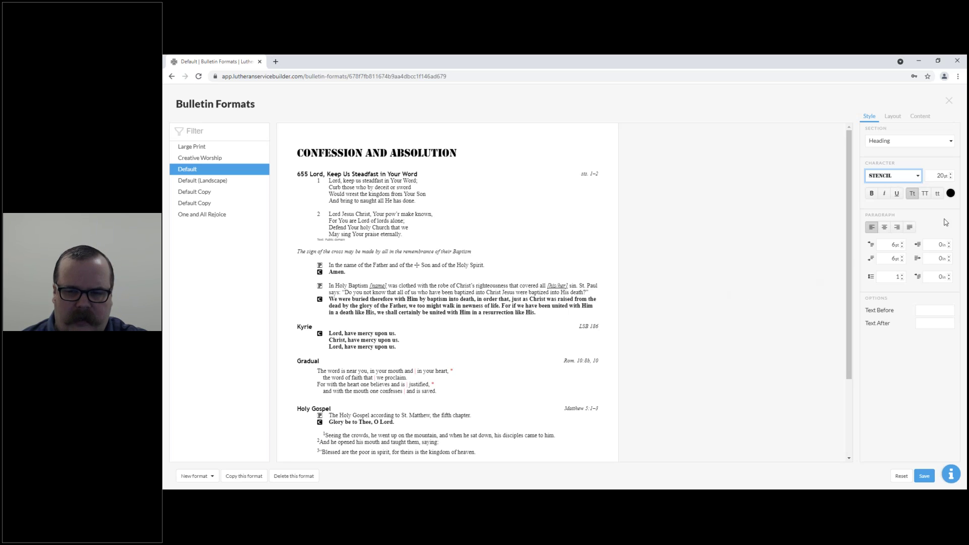
- Set the font of the Default format's Heading section to Roboto
{"action": "left_click", "coordinate": [920, 177]}
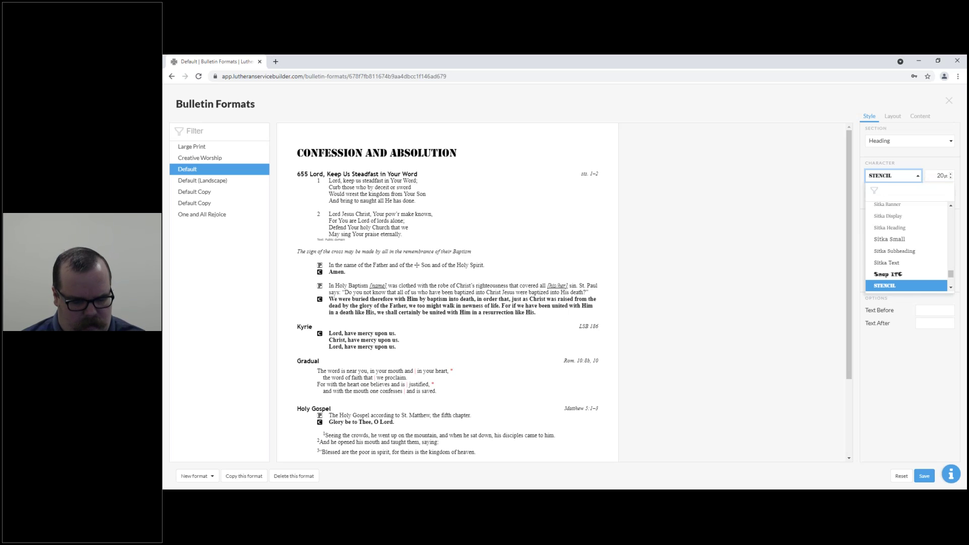
{"action": "type", "text": "Ro"}
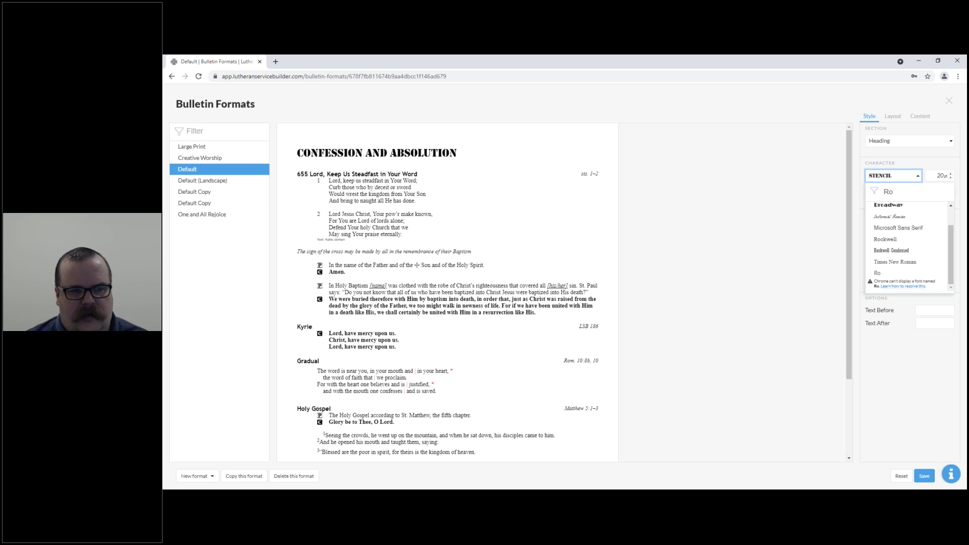
{"action": "type", "text": "bo"}
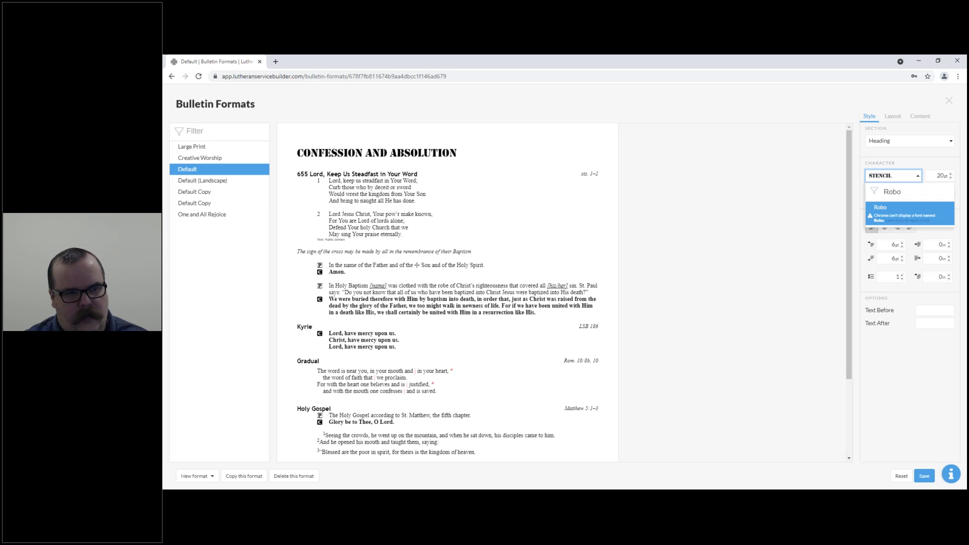
{"action": "type", "text": "to"}
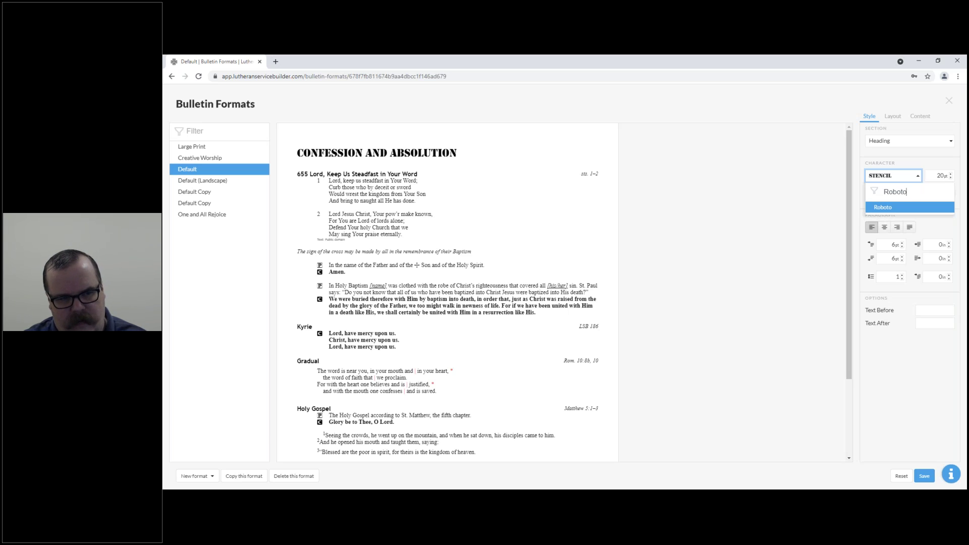
{"action": "key", "text": "BackSpace"}
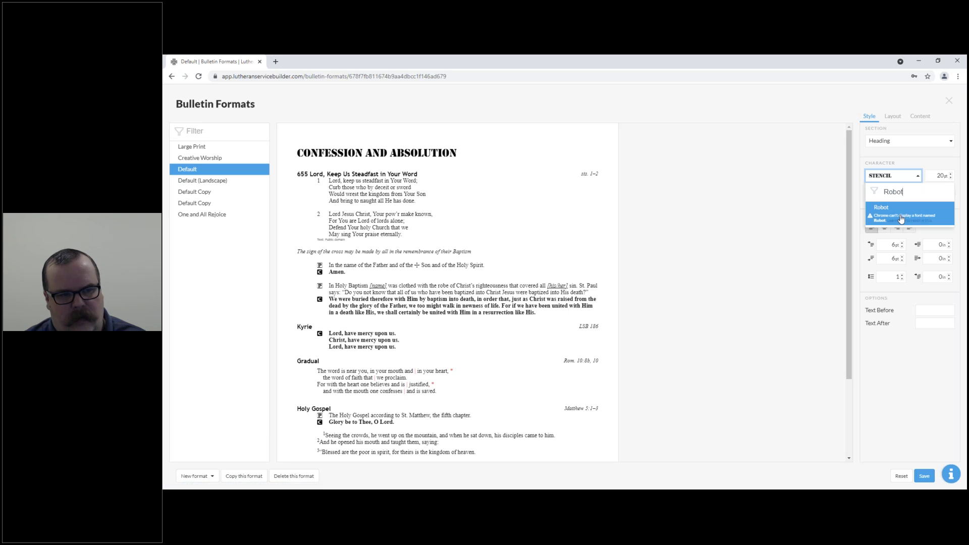
{"action": "type", "text": "o"}
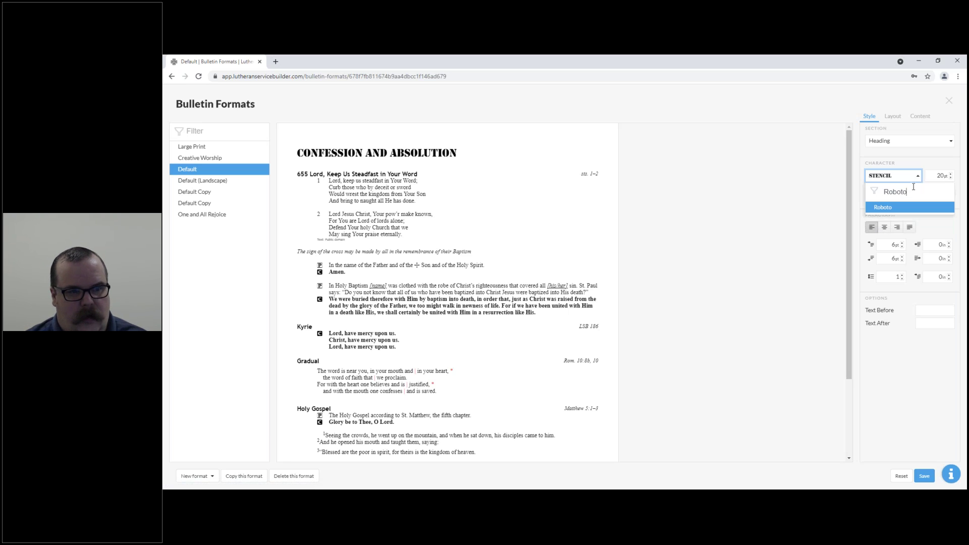
{"action": "left_click", "coordinate": [907, 212]}
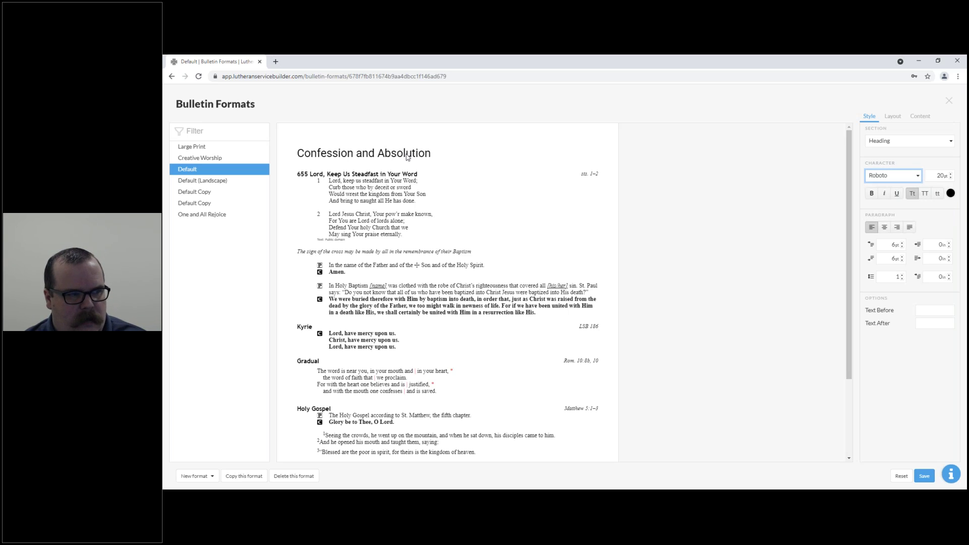
- Try a larger font size on the Heading section and return it to 20 pt
{"action": "left_click", "coordinate": [951, 174]}
{"action": "left_click", "coordinate": [951, 174]}
{"action": "left_click", "coordinate": [951, 178]}
{"action": "left_click", "coordinate": [952, 177]}
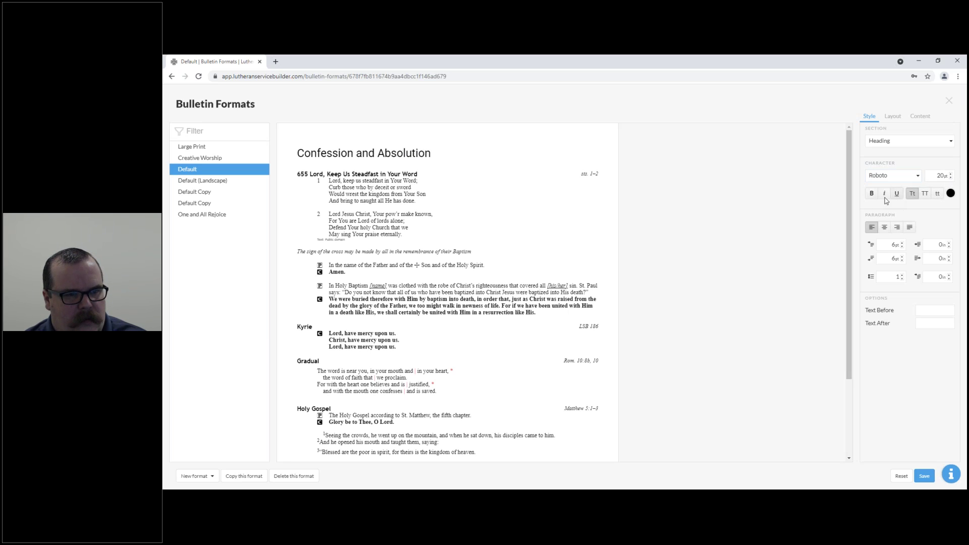
- Make the Heading section bold and add a "+" as the text before and after it
{"action": "left_click", "coordinate": [872, 193]}
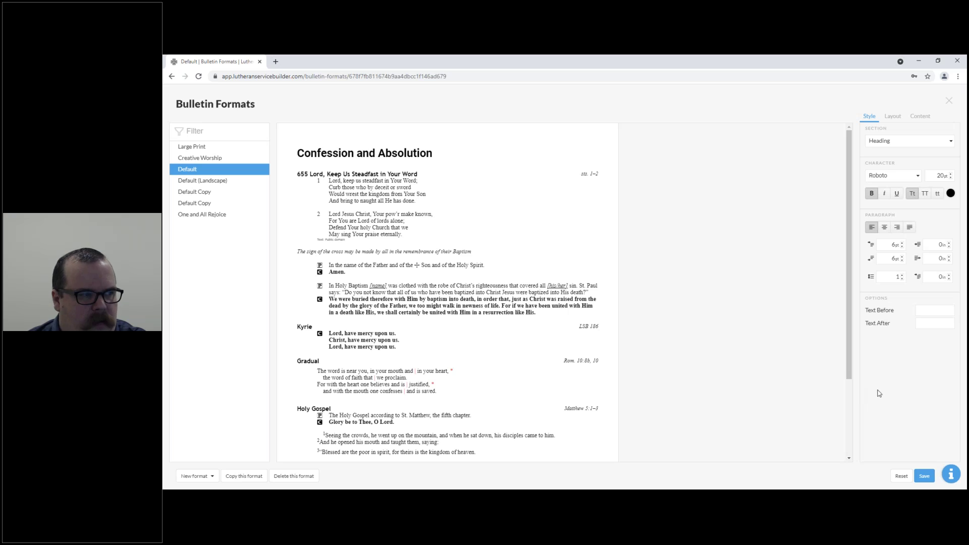
{"action": "left_click", "coordinate": [927, 312]}
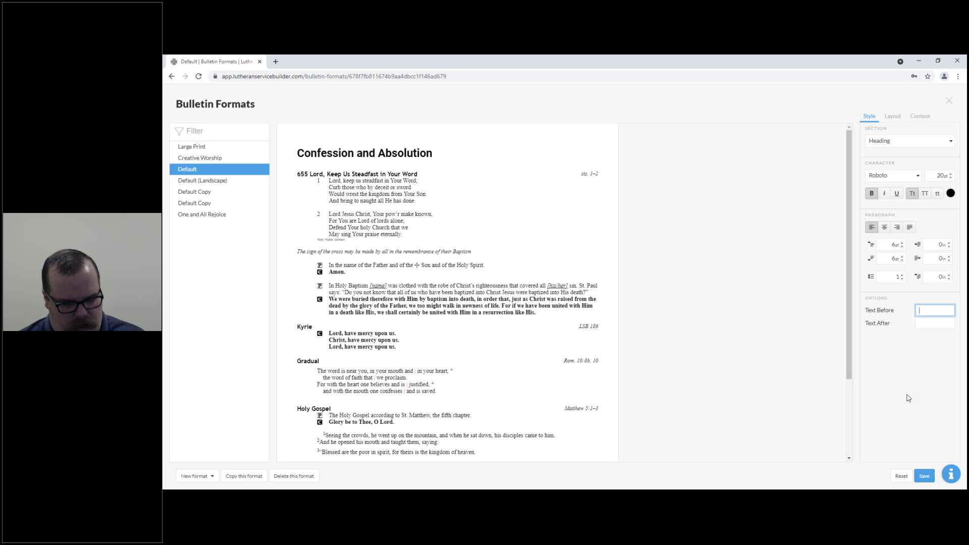
{"action": "type", "text": "+"}
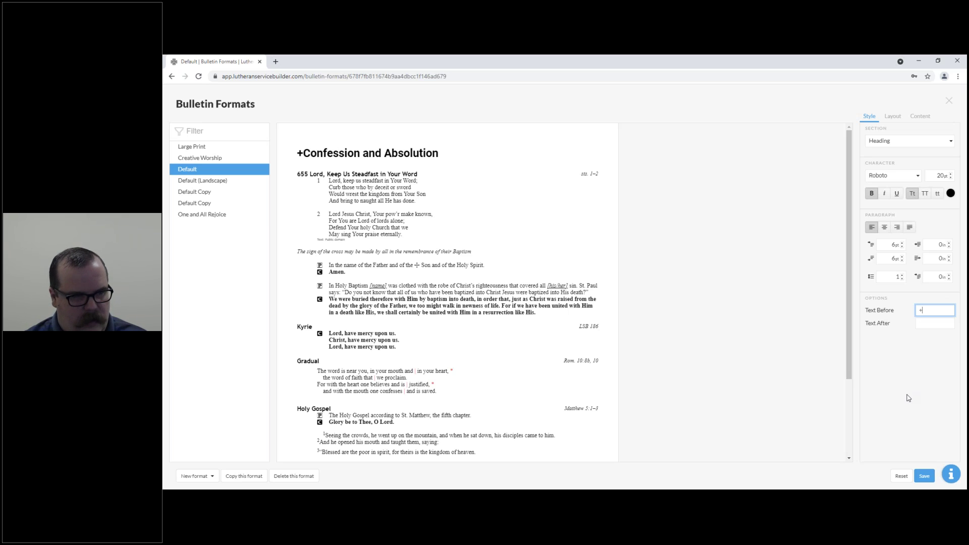
{"action": "left_click", "coordinate": [920, 326]}
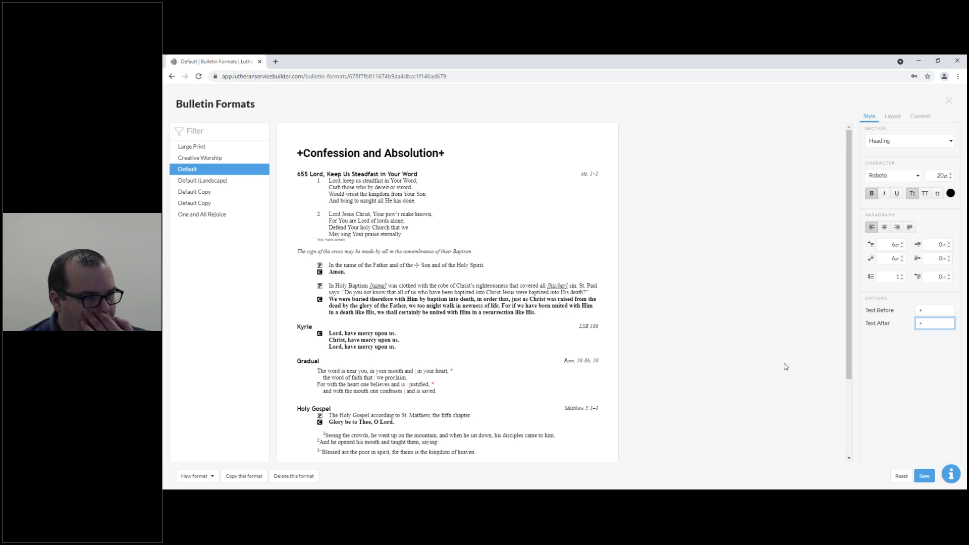
- Set the Caption section's font to Roboto and underline it
{"action": "left_click", "coordinate": [897, 142]}
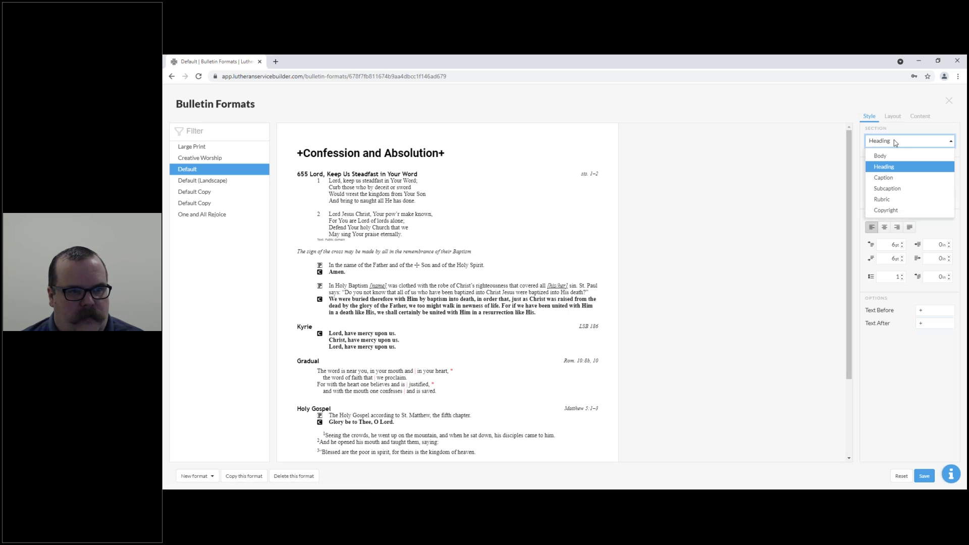
{"action": "left_click", "coordinate": [888, 178]}
{"action": "left_click", "coordinate": [913, 178]}
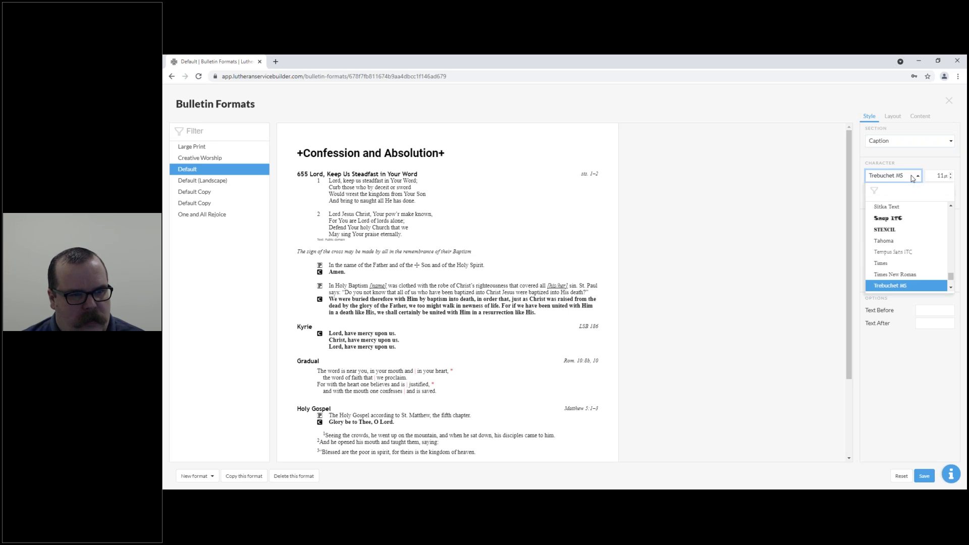
{"action": "type", "text": "Roboto"}
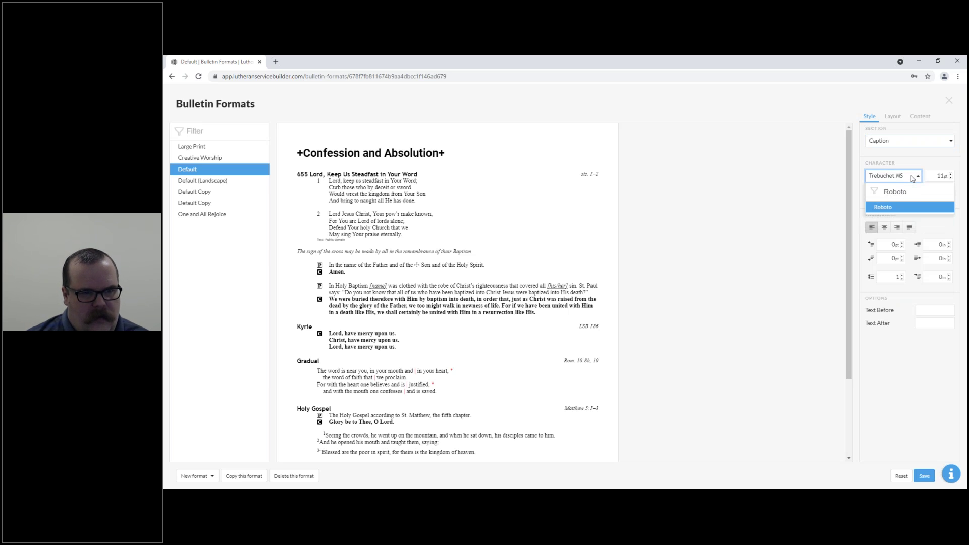
{"action": "key", "text": "Return"}
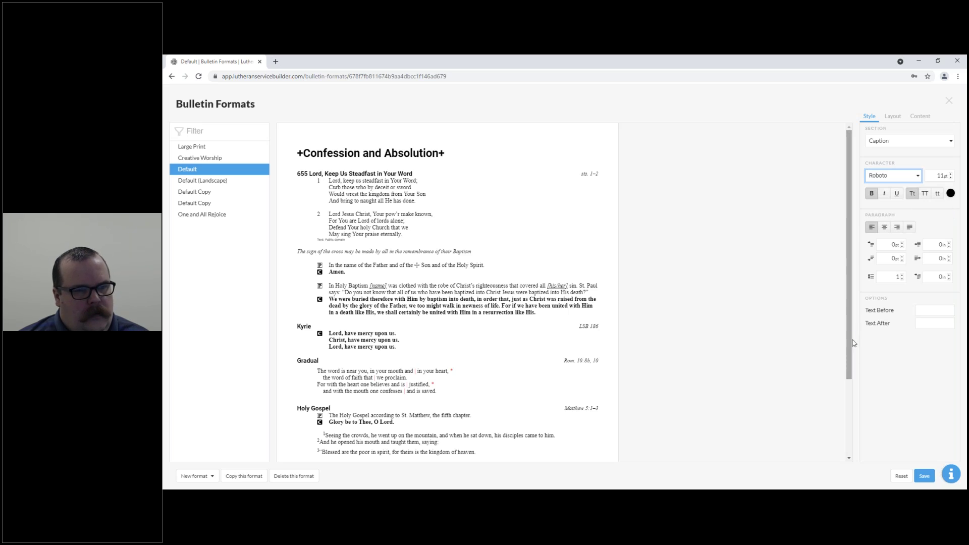
{"action": "left_click", "coordinate": [898, 195]}
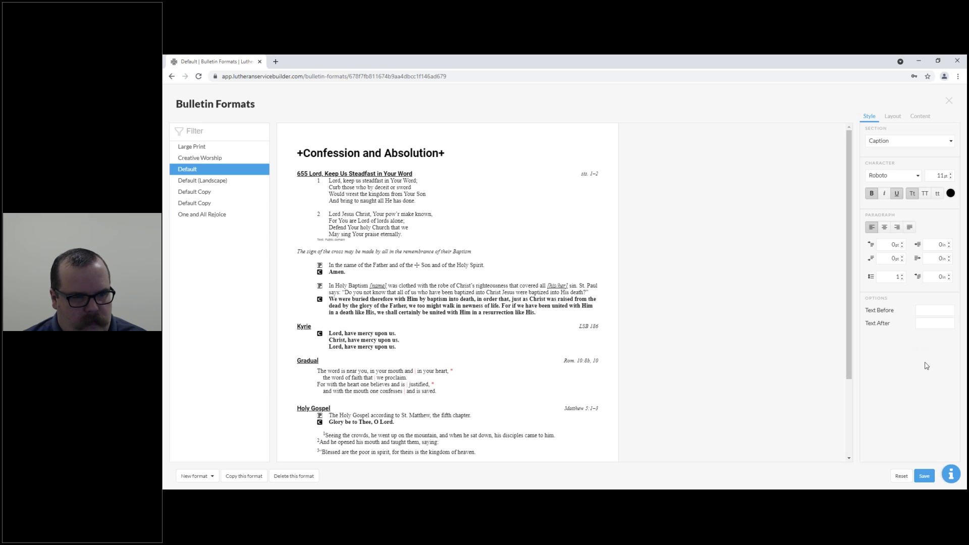
- Set the font of the Body section to Roboto
{"action": "left_click", "coordinate": [909, 143]}
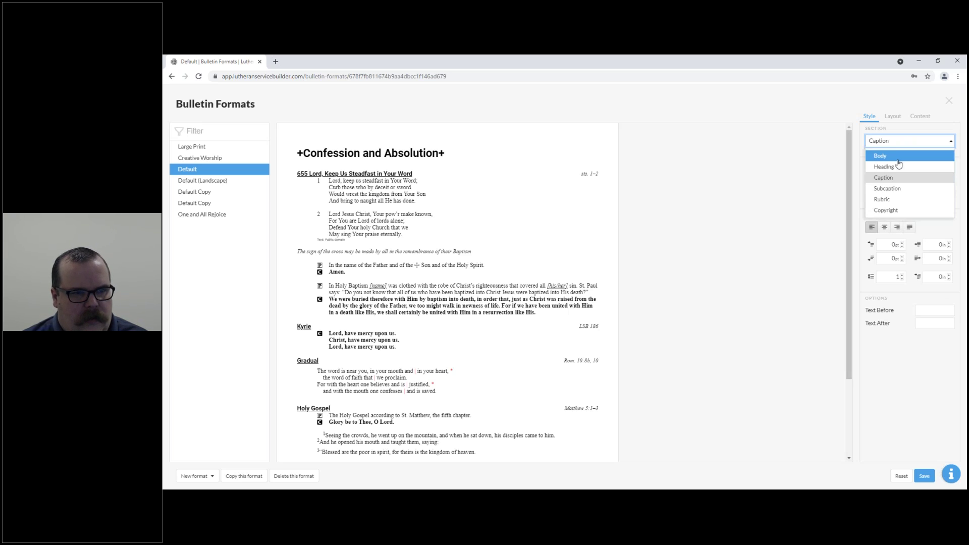
{"action": "left_click", "coordinate": [896, 161]}
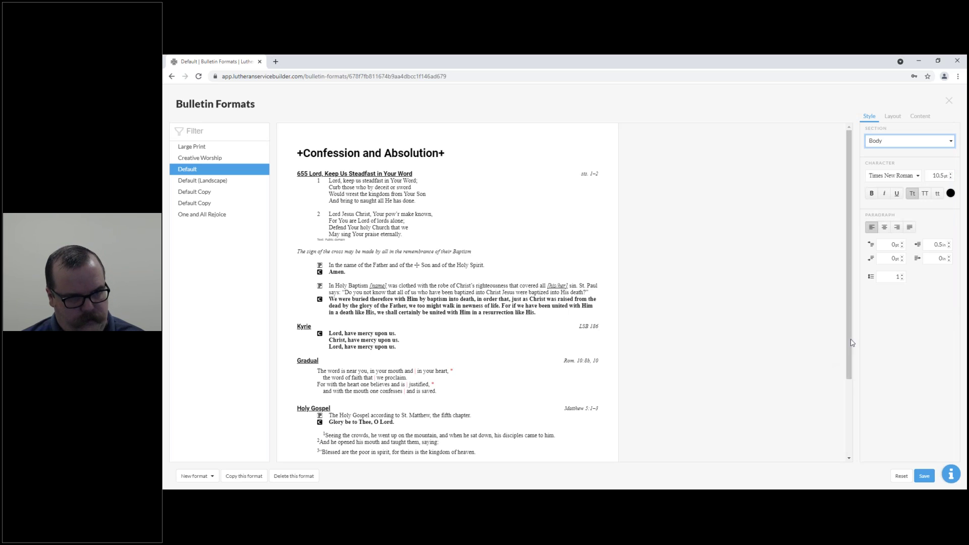
{"action": "left_click", "coordinate": [902, 176]}
{"action": "type", "text": "Roboto"}
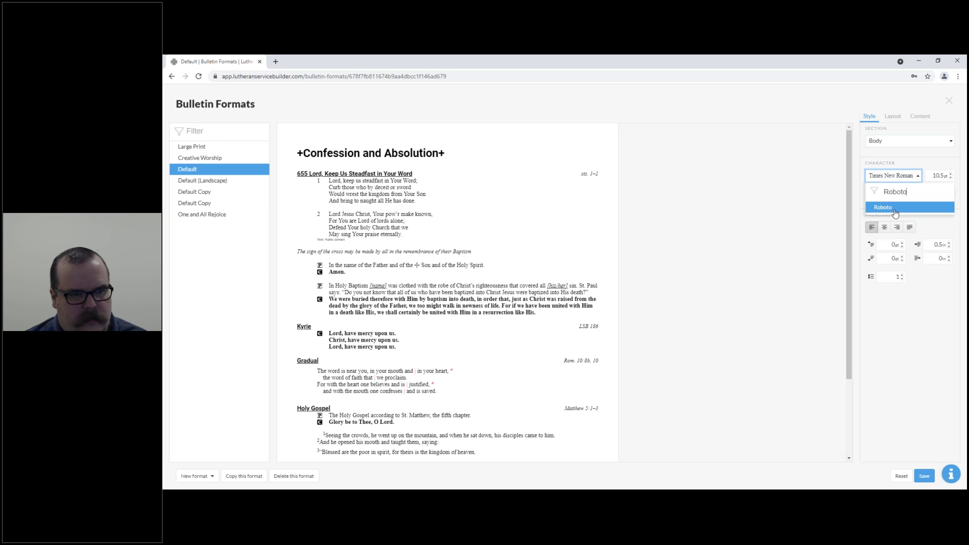
{"action": "left_click", "coordinate": [895, 210]}
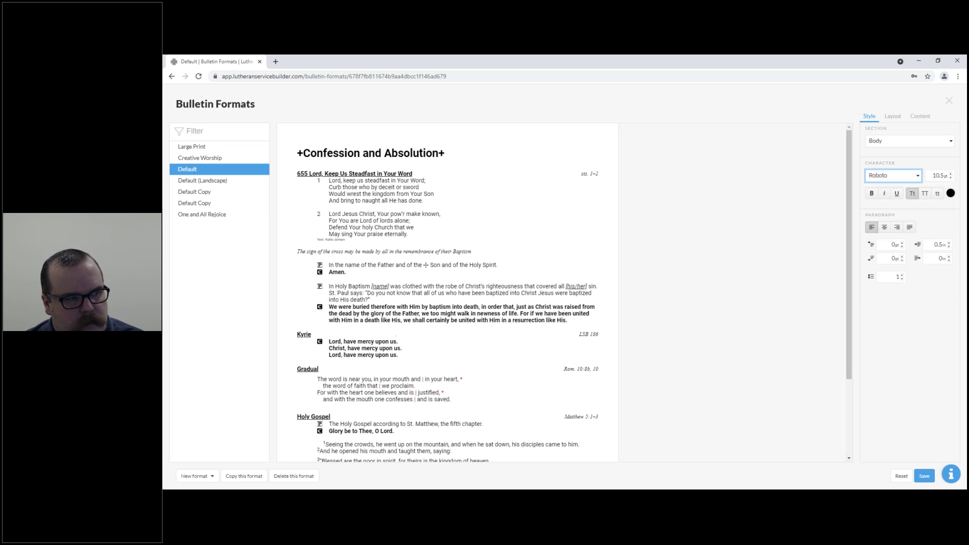
- Compare the Body section's paragraph spacing at 0 pt and 6 pt before, and leave the space before at 6 pt
{"action": "left_click", "coordinate": [902, 243]}
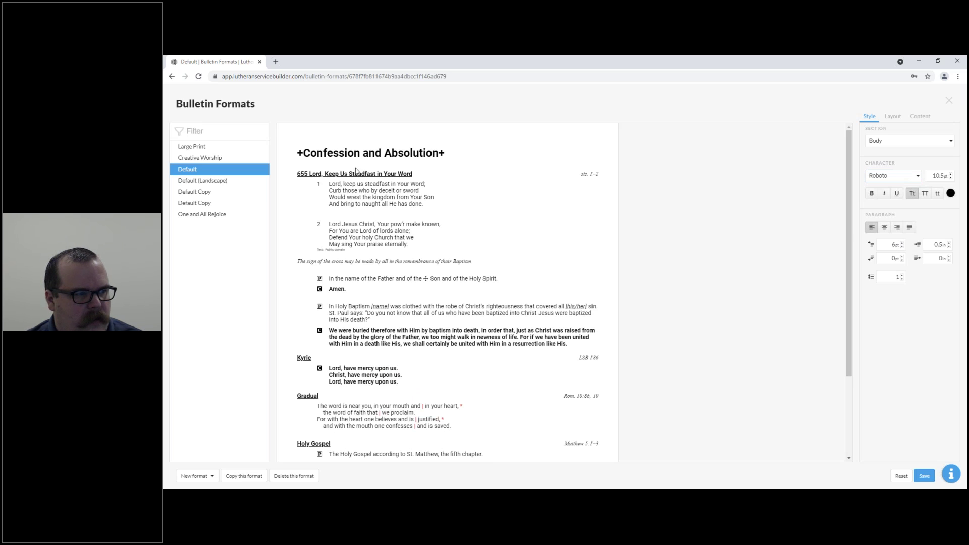
{"action": "left_click", "coordinate": [902, 247]}
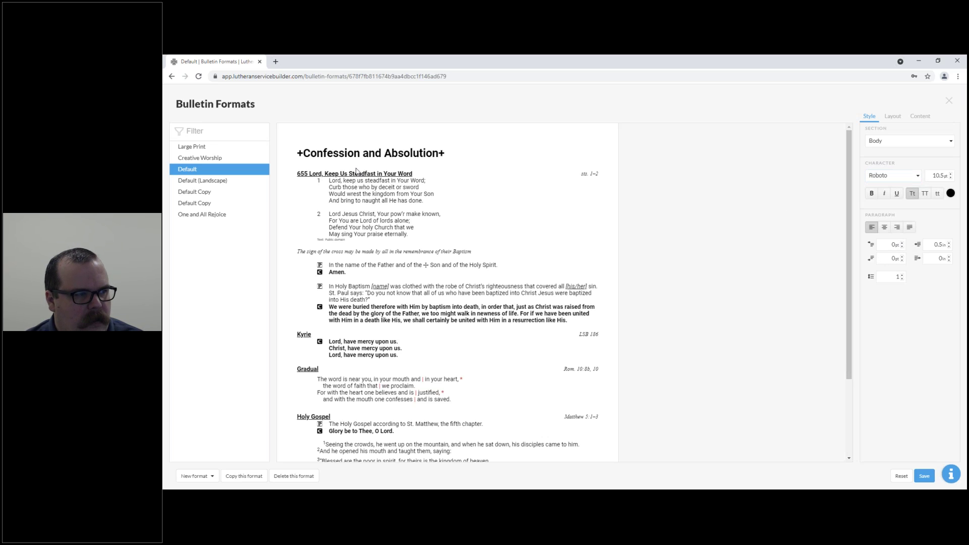
{"action": "left_click", "coordinate": [903, 241]}
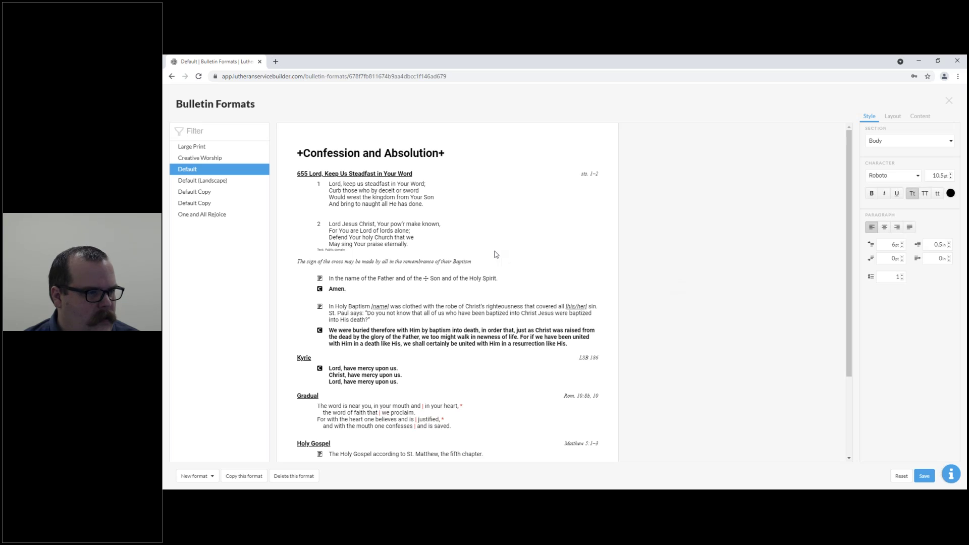
- Remove the italics from the Subcaption section and underline it instead
{"action": "left_click", "coordinate": [925, 143]}
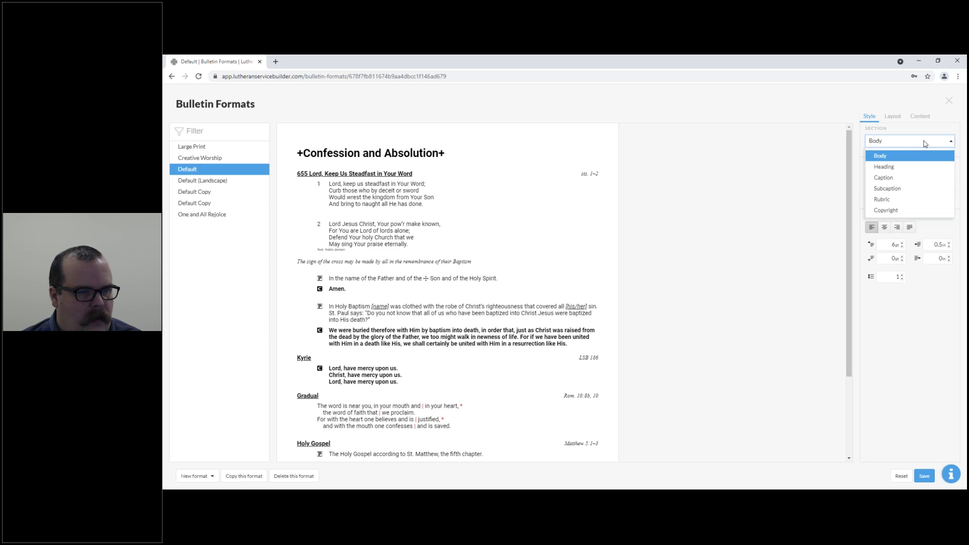
{"action": "left_click", "coordinate": [909, 188]}
{"action": "left_click", "coordinate": [884, 194]}
{"action": "left_click", "coordinate": [897, 194]}
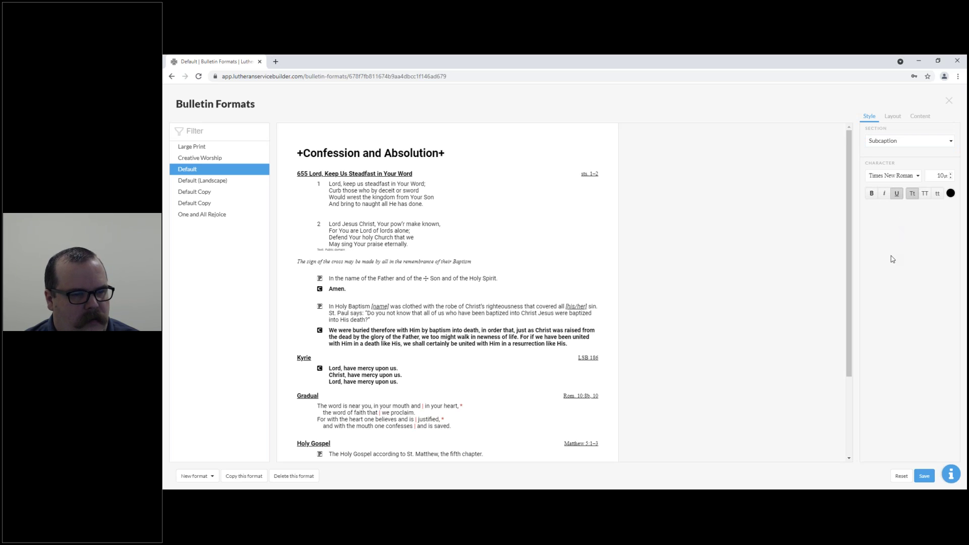
- Try uppercase and a 7 pt font size on the Subcaption section, and return it to normal case and 10 pt
{"action": "left_click", "coordinate": [925, 194]}
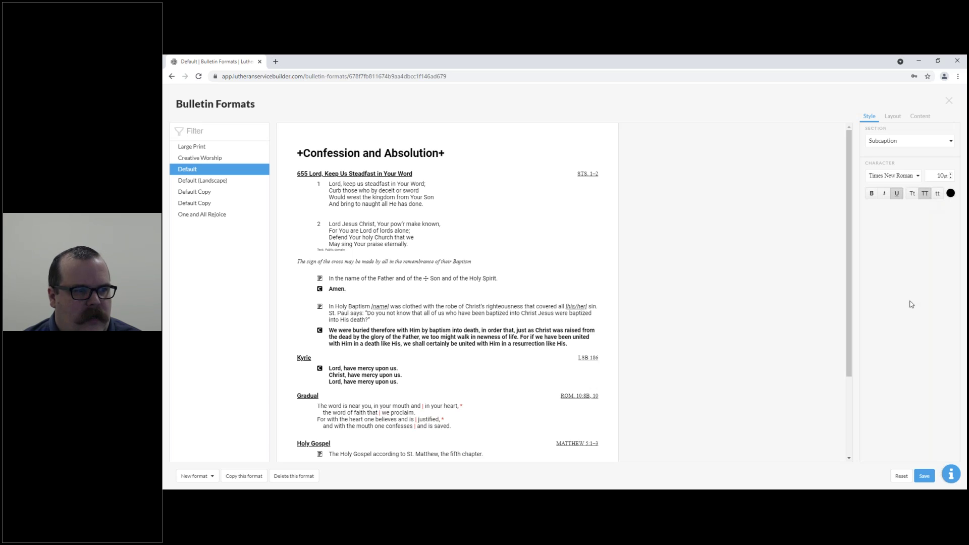
{"action": "left_click", "coordinate": [913, 194]}
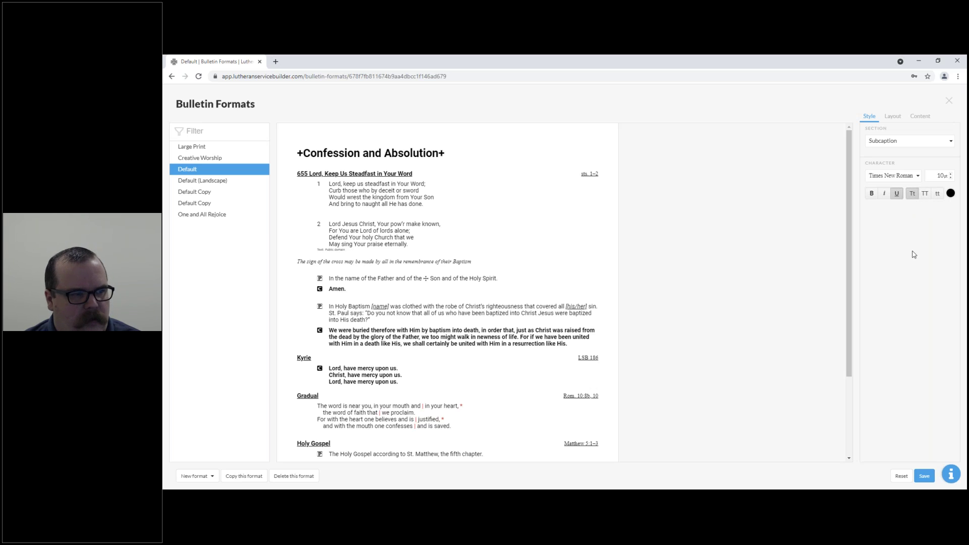
{"action": "left_click", "coordinate": [951, 177]}
{"action": "left_click", "coordinate": [951, 177]}
{"action": "left_click", "coordinate": [952, 178]}
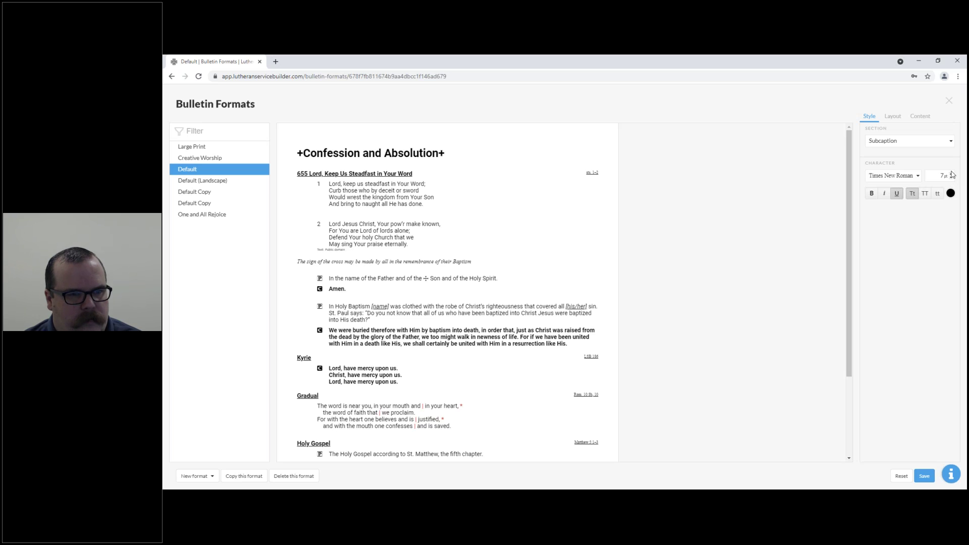
{"action": "left_click", "coordinate": [952, 173]}
{"action": "left_click", "coordinate": [952, 174]}
{"action": "left_click", "coordinate": [952, 173]}
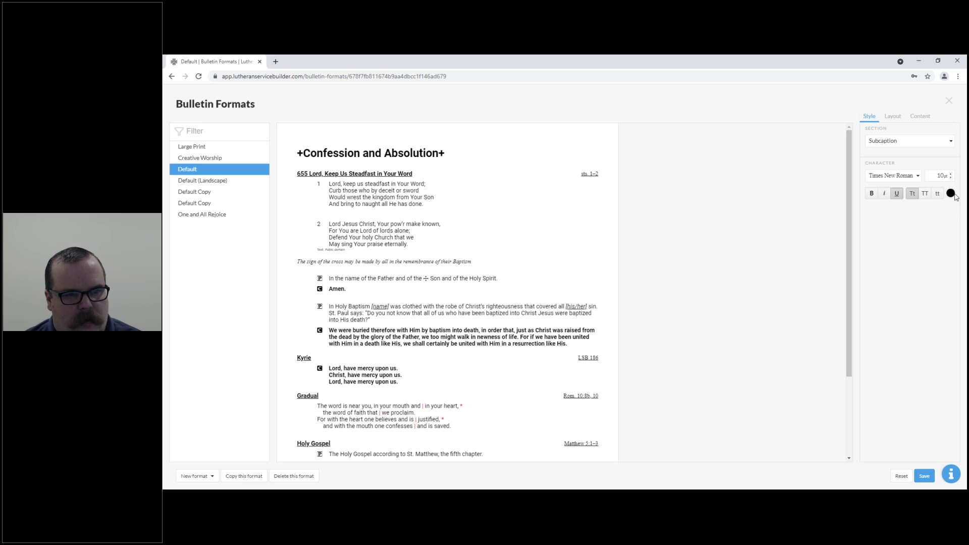
- View the text color choices for the Subcaption section and leave the color as it is
{"action": "left_click", "coordinate": [952, 193]}
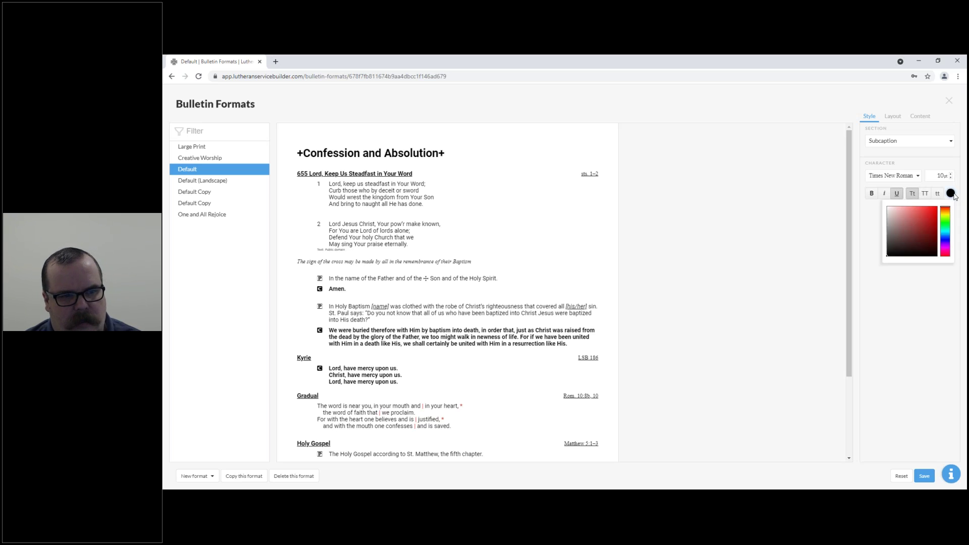
{"action": "left_click", "coordinate": [901, 320]}
- Set the Rubric section's font to Roboto
{"action": "left_click", "coordinate": [919, 141]}
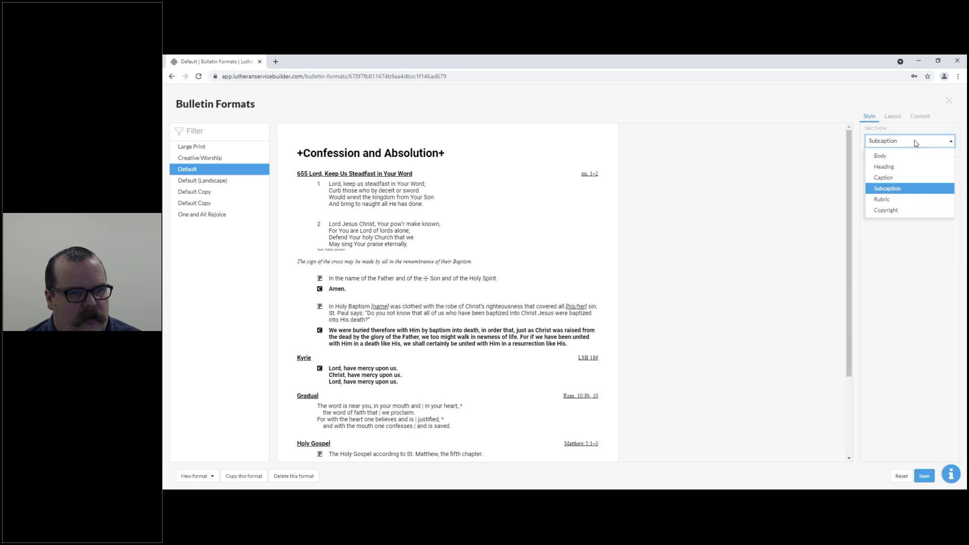
{"action": "left_click", "coordinate": [896, 200]}
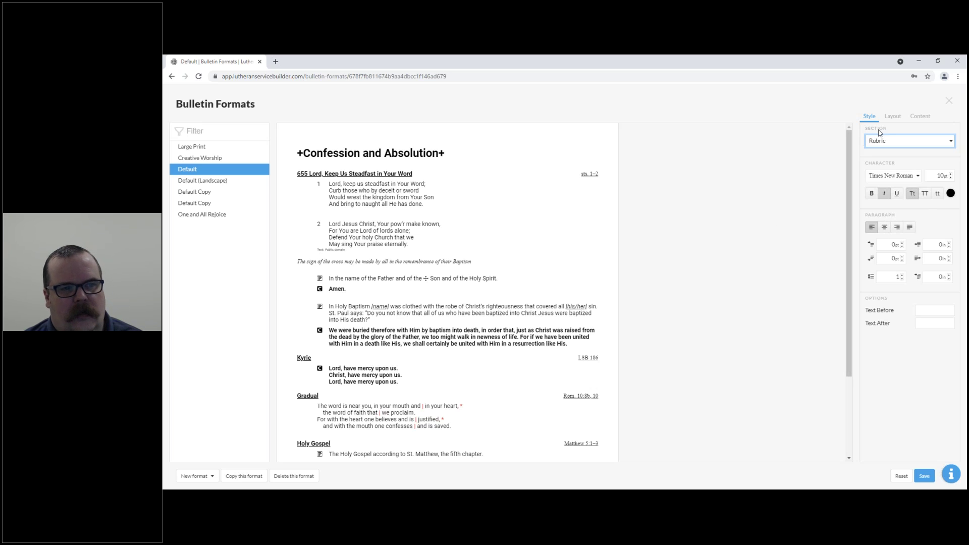
{"action": "left_click", "coordinate": [901, 178]}
{"action": "type", "text": "Roboto"}
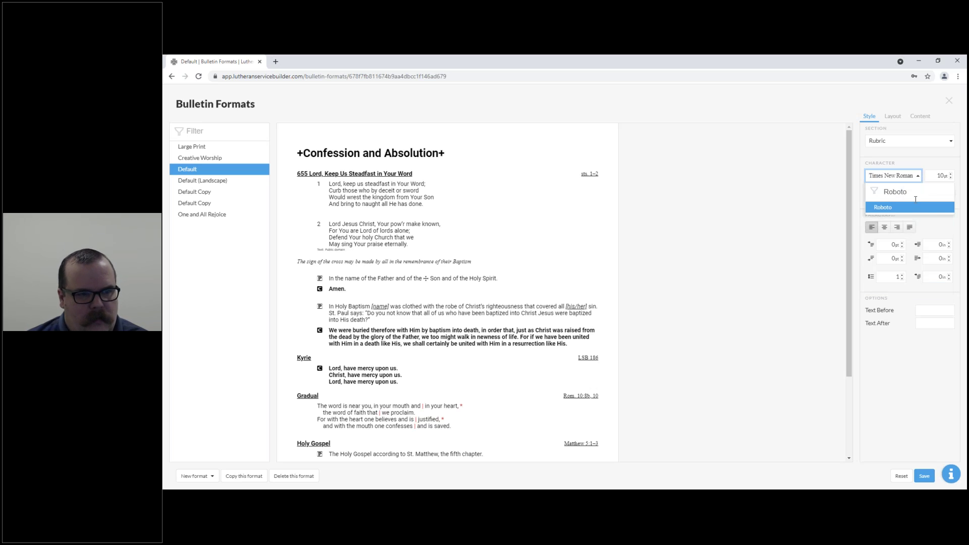
{"action": "left_click", "coordinate": [915, 207]}
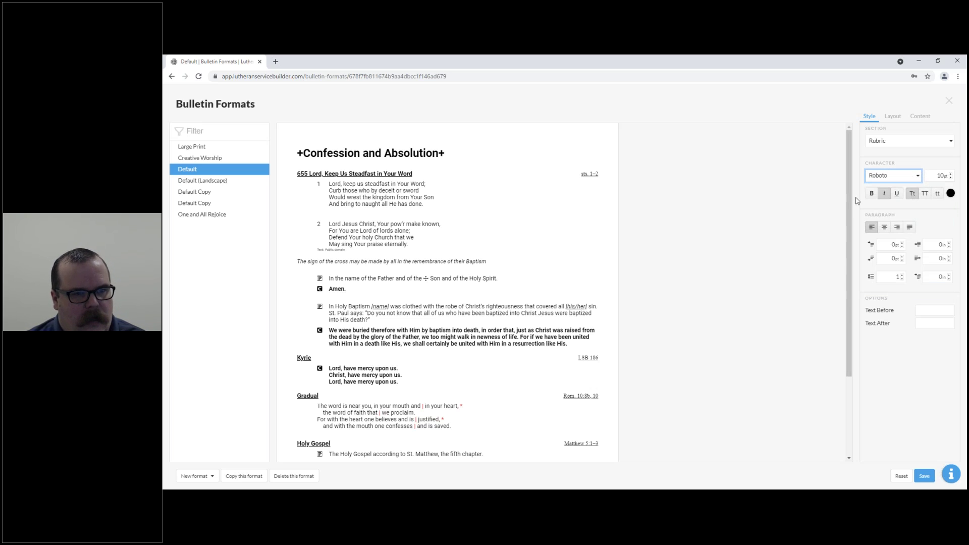
- Change the Rubric section's text color to bright red
{"action": "left_click", "coordinate": [953, 193]}
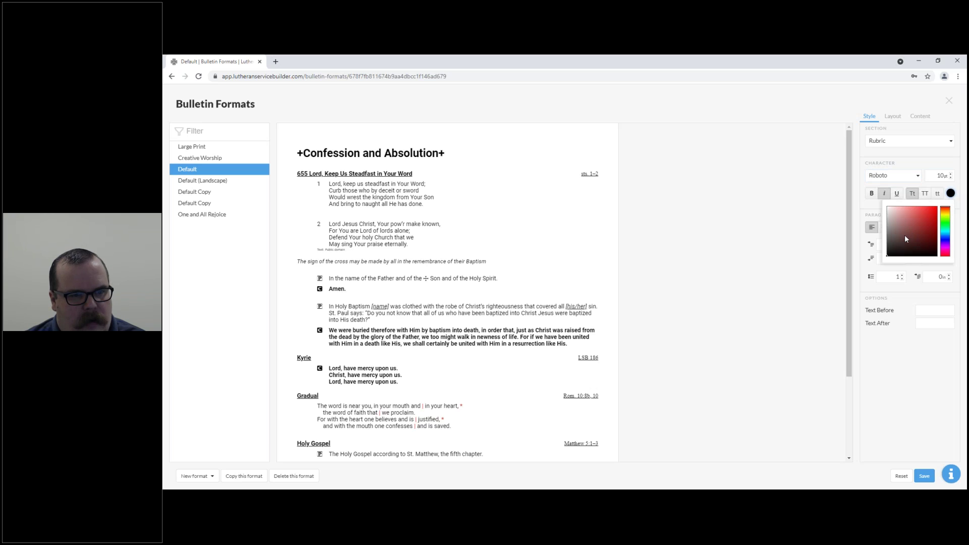
{"action": "left_click", "coordinate": [937, 207]}
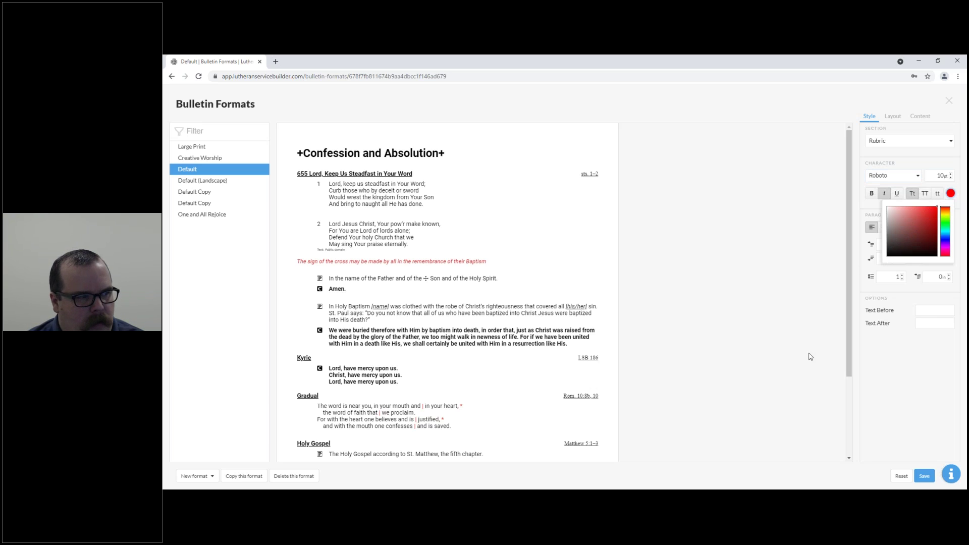
{"action": "left_click", "coordinate": [919, 364]}
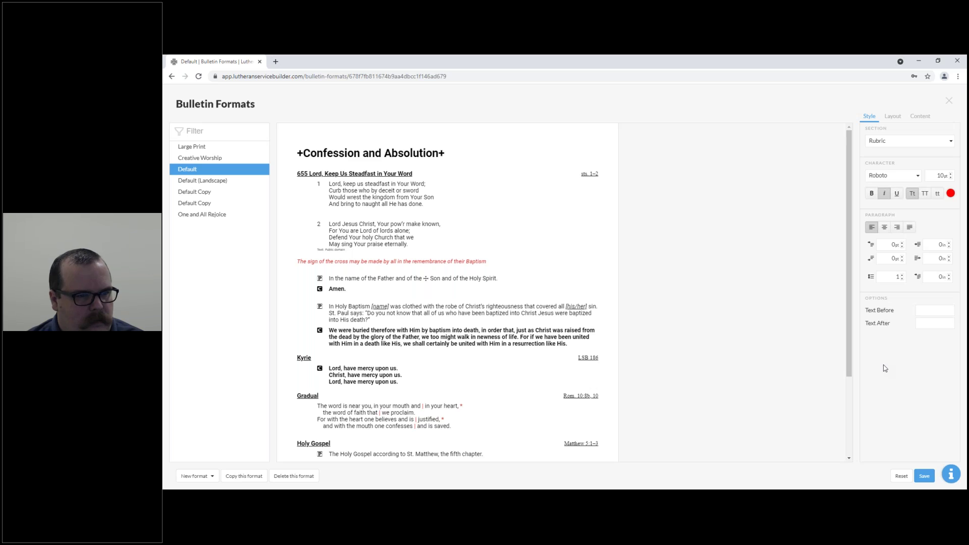
- View the Copyright section's style settings and look through the bulletin preview
{"action": "left_click", "coordinate": [911, 143]}
{"action": "left_click", "coordinate": [896, 211]}
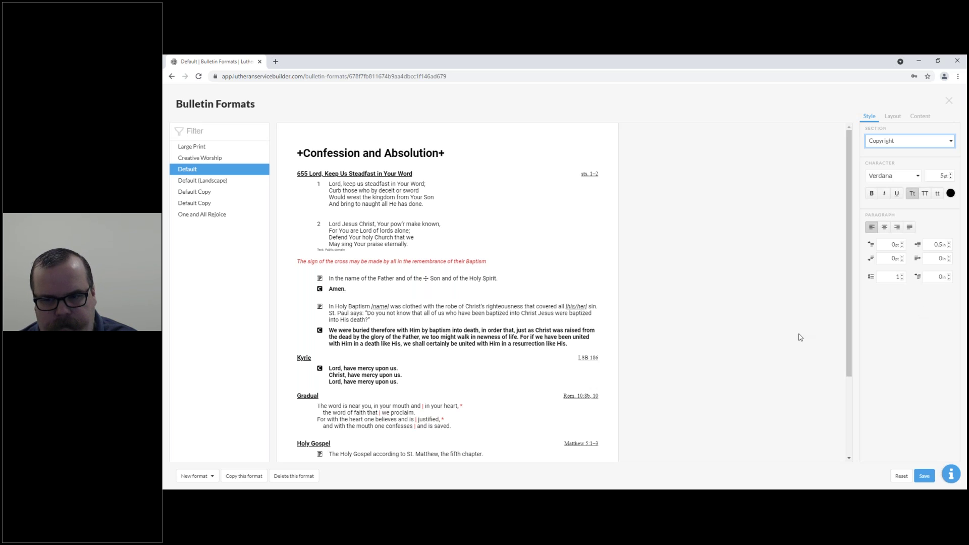
{"action": "scroll", "coordinate": [539, 272], "scroll_direction": "down", "scroll_amount": 2}
{"action": "scroll", "coordinate": [554, 303], "scroll_direction": "up", "scroll_amount": 2}
{"action": "scroll", "coordinate": [561, 308], "scroll_direction": "down", "scroll_amount": 2}
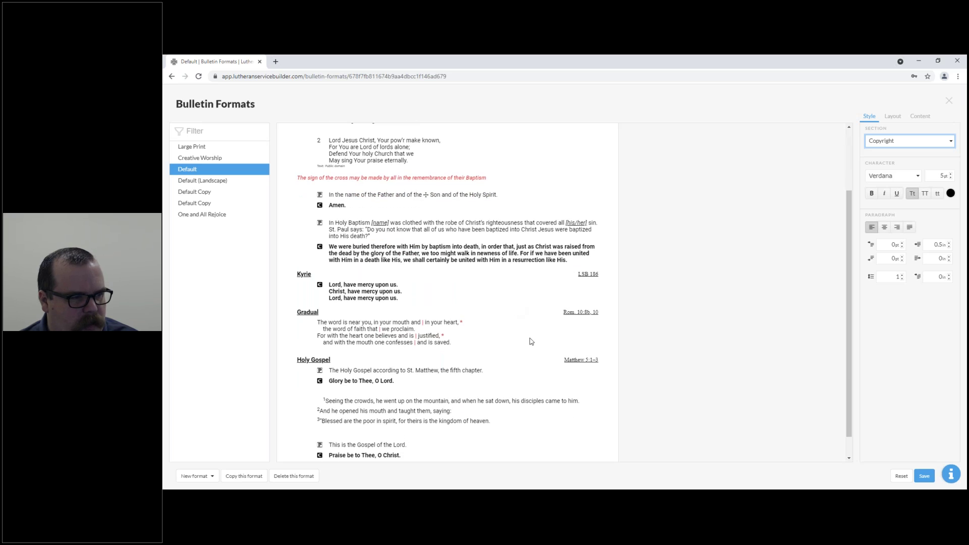
{"action": "scroll", "coordinate": [529, 340], "scroll_direction": "up", "scroll_amount": 2}
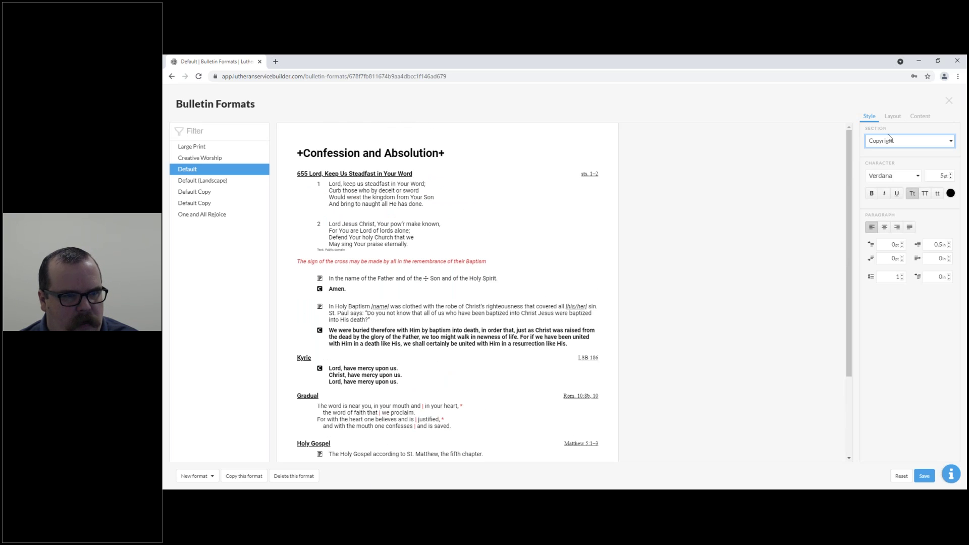
- Try landscape orientation in the page layout settings and return it to portrait
{"action": "left_click", "coordinate": [892, 116]}
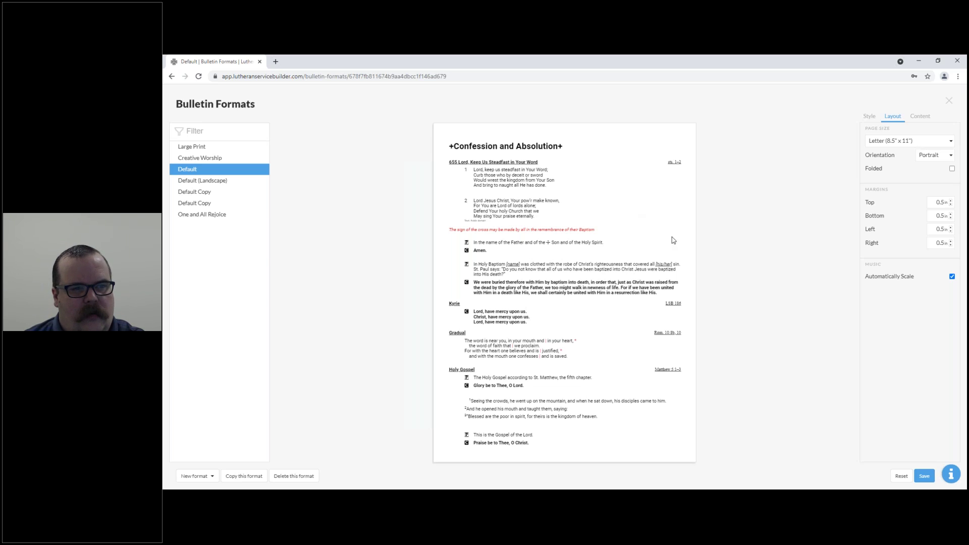
{"action": "left_click", "coordinate": [933, 158]}
{"action": "left_click", "coordinate": [919, 182]}
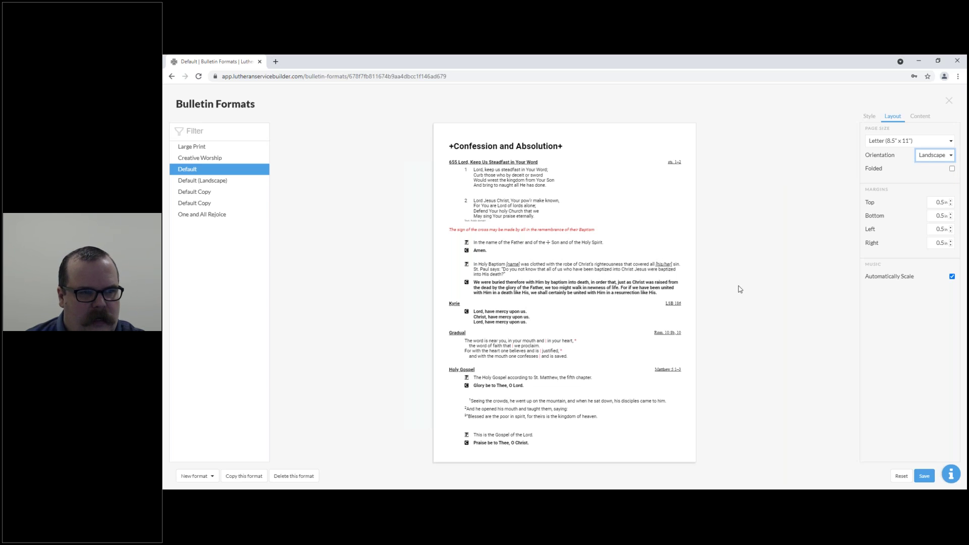
{"action": "left_click", "coordinate": [925, 158]}
{"action": "left_click", "coordinate": [926, 170]}
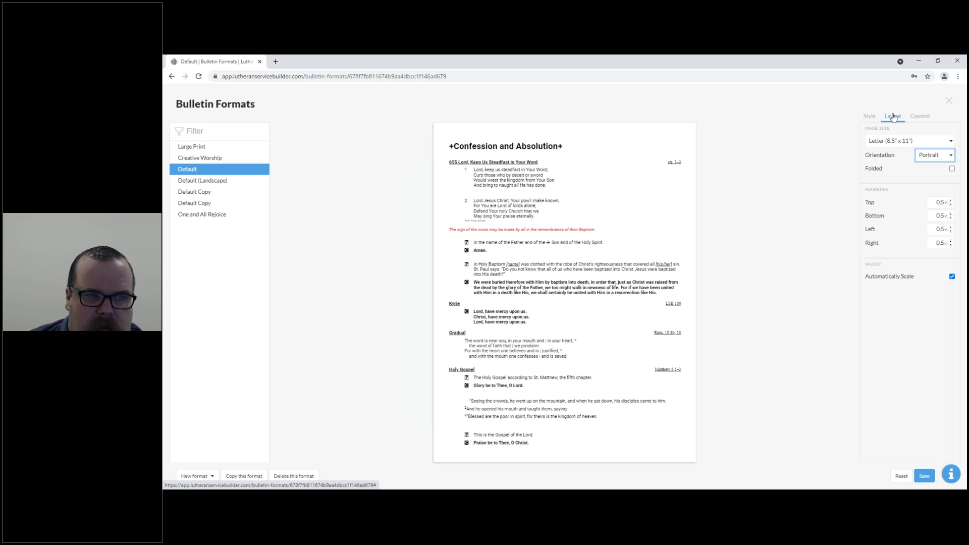
- Make the page layout folded, in landscape orientation, on Legal (8.5" x 14") paper
{"action": "left_click", "coordinate": [954, 170]}
{"action": "left_click", "coordinate": [953, 169]}
{"action": "left_click", "coordinate": [935, 155]}
{"action": "left_click", "coordinate": [937, 180]}
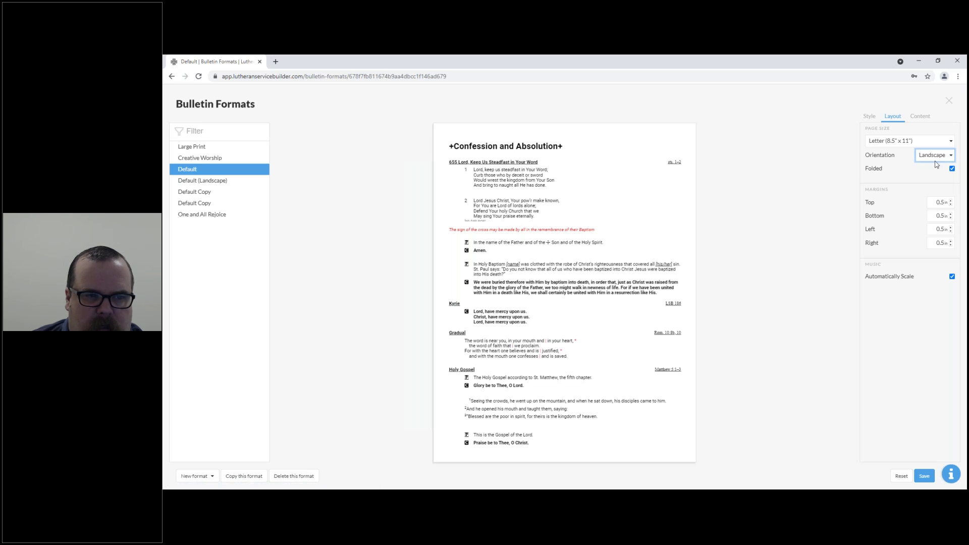
{"action": "left_click", "coordinate": [900, 143]}
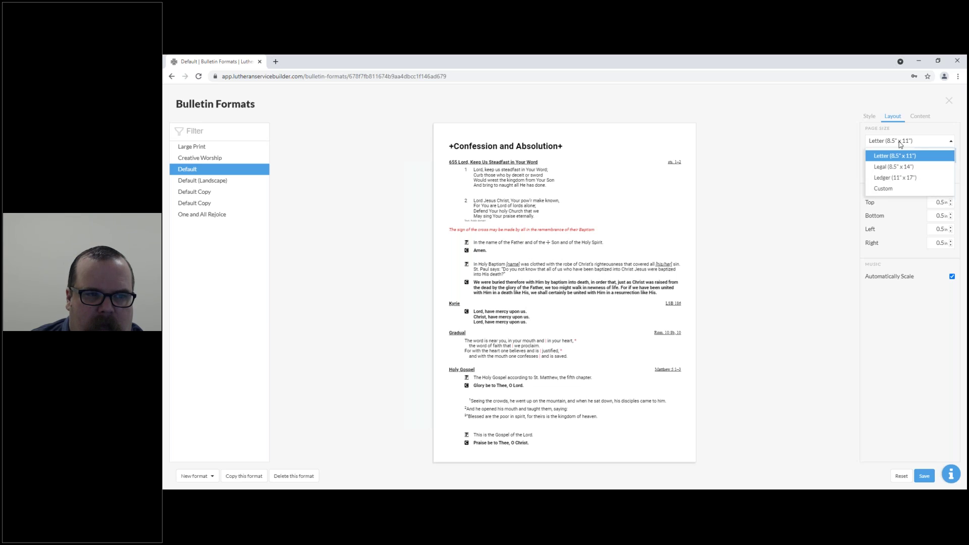
{"action": "left_click", "coordinate": [905, 168]}
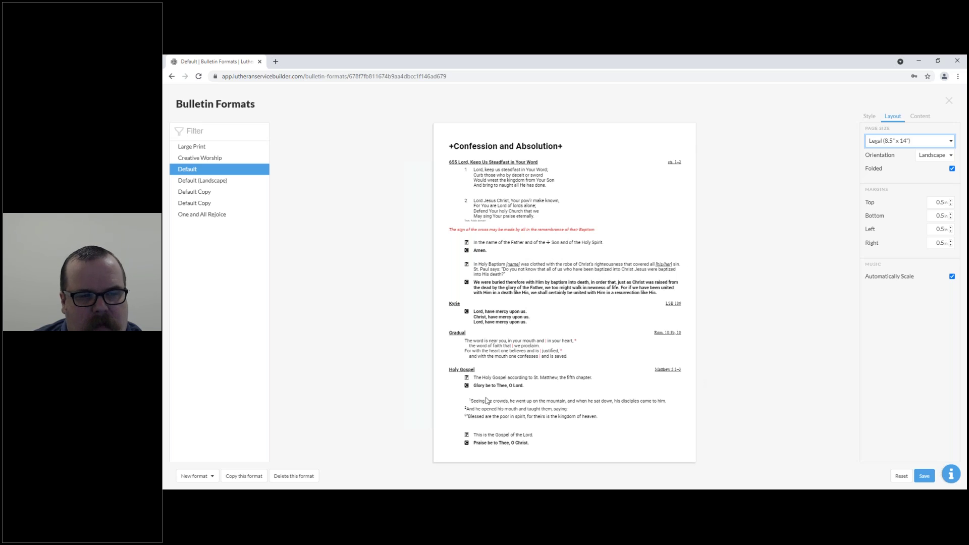
- Try a 0.9 in top margin and return the page margins to 0.5 in
{"action": "left_click", "coordinate": [950, 201]}
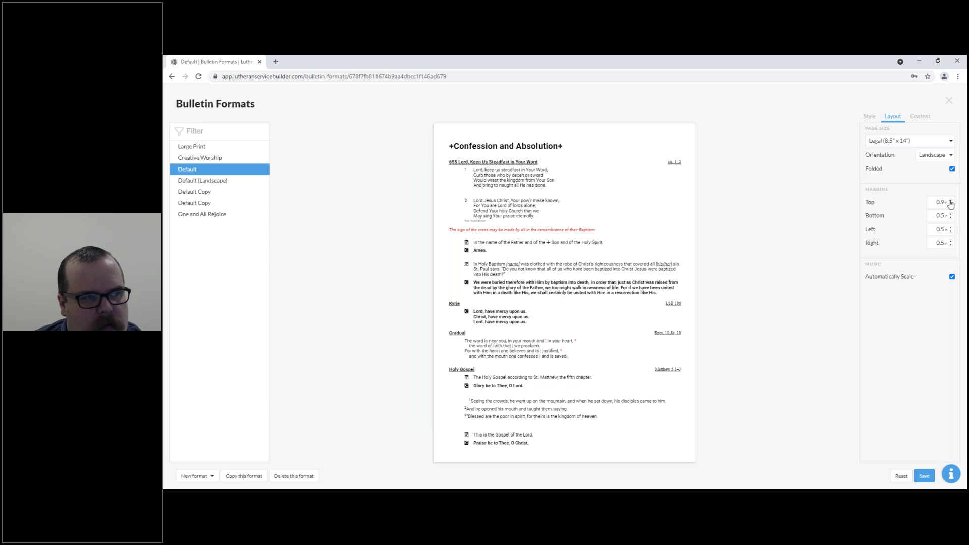
{"action": "left_click", "coordinate": [950, 201]}
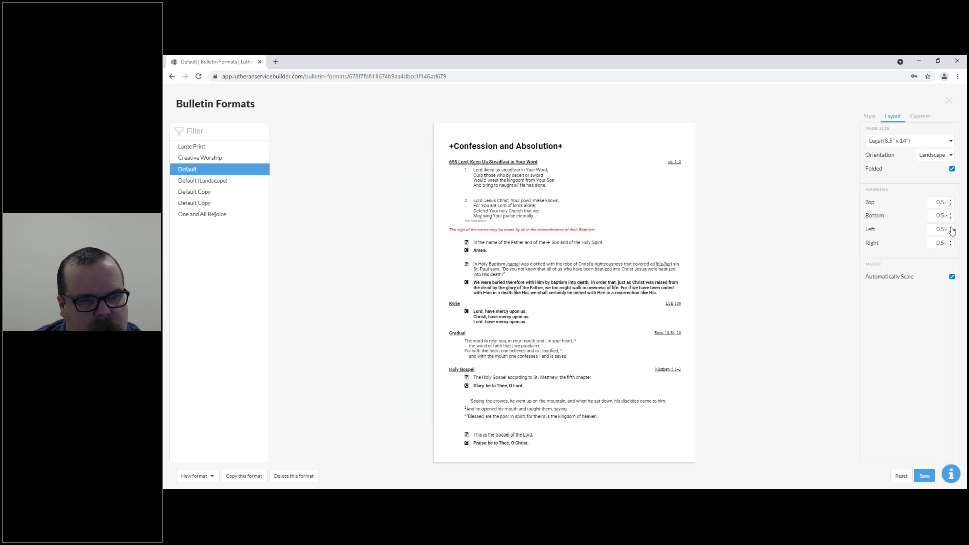
{"action": "left_click", "coordinate": [952, 227]}
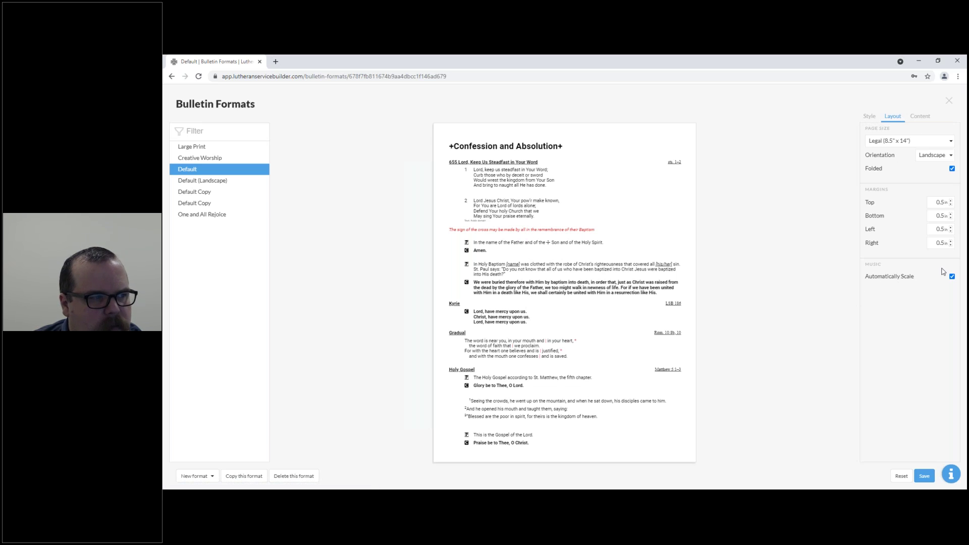
- Set the content of all hymns to music notation instead of text
{"action": "left_click", "coordinate": [917, 116]}
{"action": "left_click", "coordinate": [931, 222]}
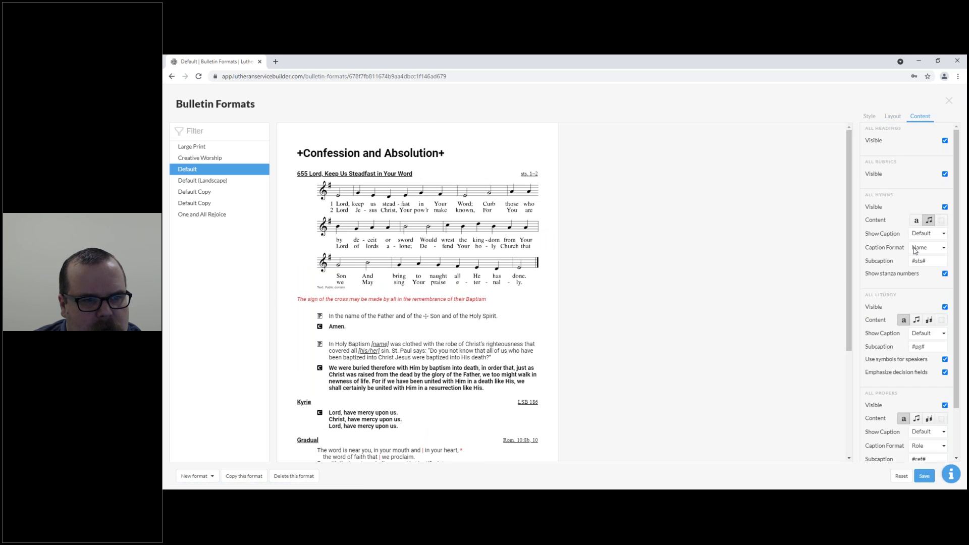
- Turn off automatic music scaling in the page layout to compare the preview, and turn it on again
{"action": "left_click", "coordinate": [896, 121]}
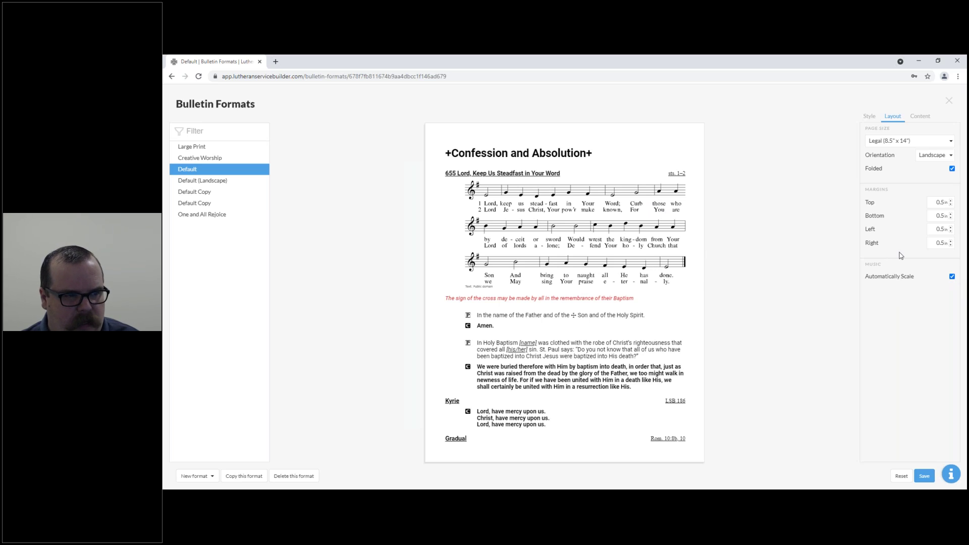
{"action": "left_click", "coordinate": [953, 276]}
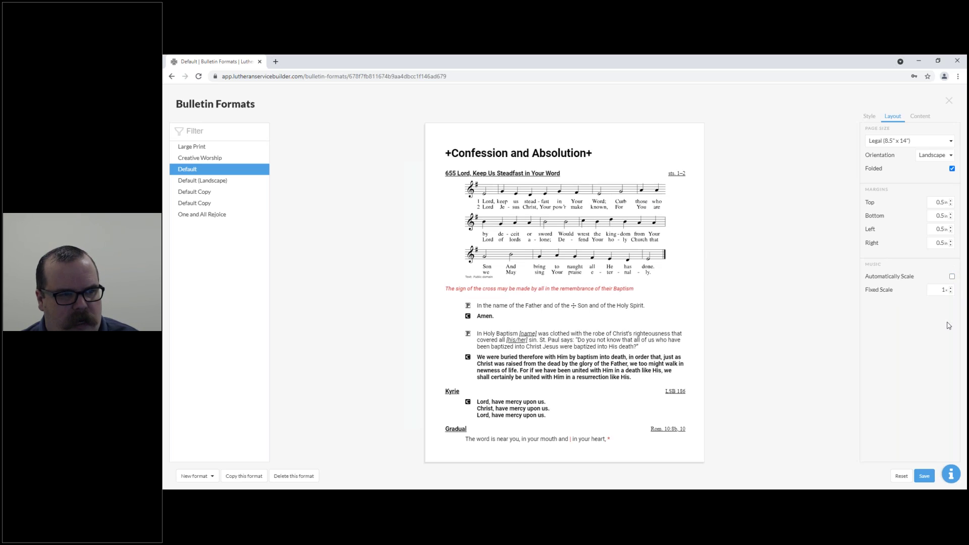
{"action": "left_click", "coordinate": [952, 276]}
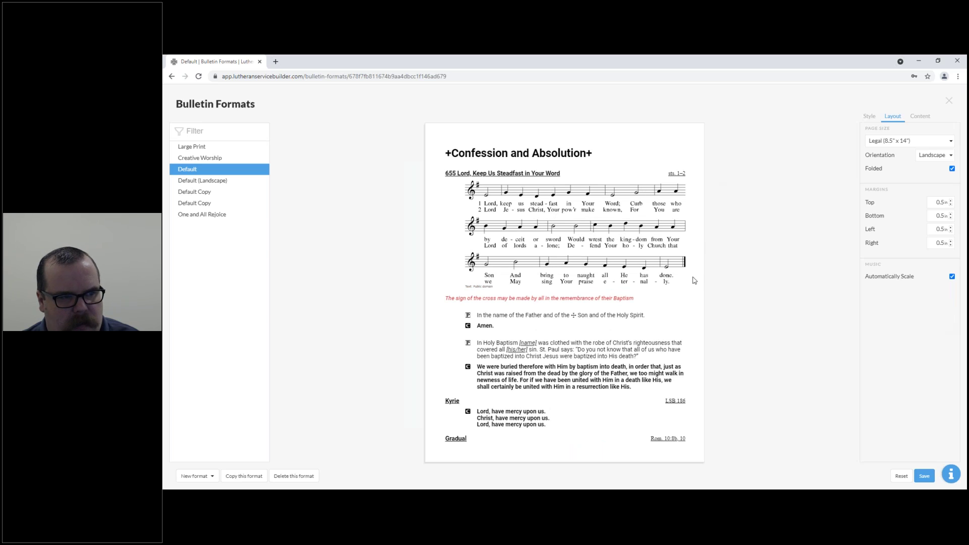
- Try fixed music scales of 1.1 and 1.05, and return to automatic scaling
{"action": "left_click", "coordinate": [951, 276]}
{"action": "left_click", "coordinate": [952, 292]}
{"action": "left_click", "coordinate": [952, 292]}
{"action": "key", "text": "Up"}
{"action": "key", "text": "Up"}
{"action": "key", "text": "Up"}
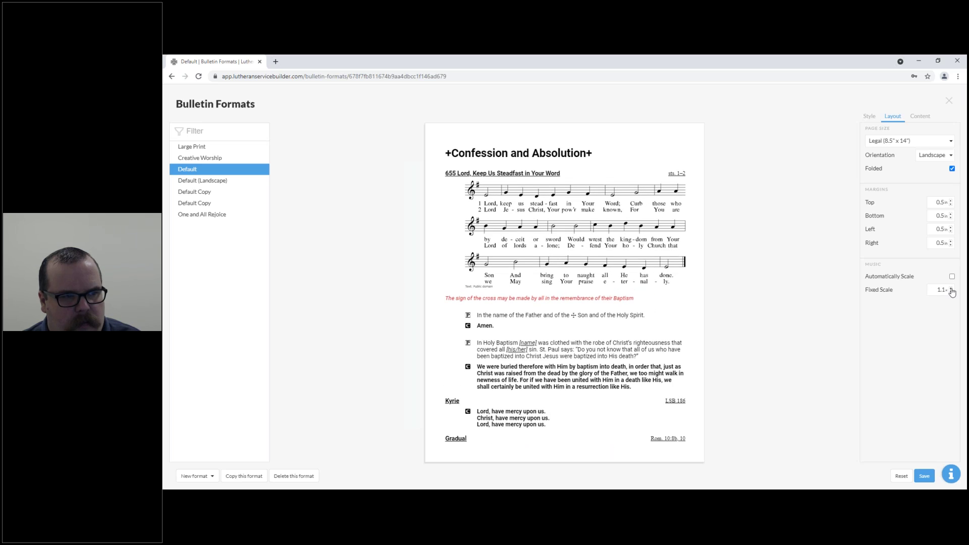
{"action": "left_click", "coordinate": [952, 293]}
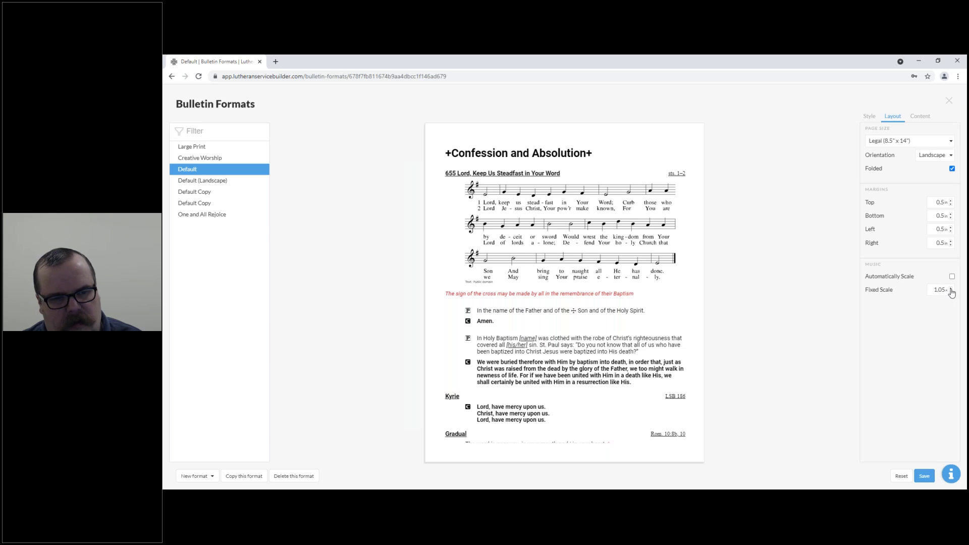
{"action": "left_click", "coordinate": [951, 290]}
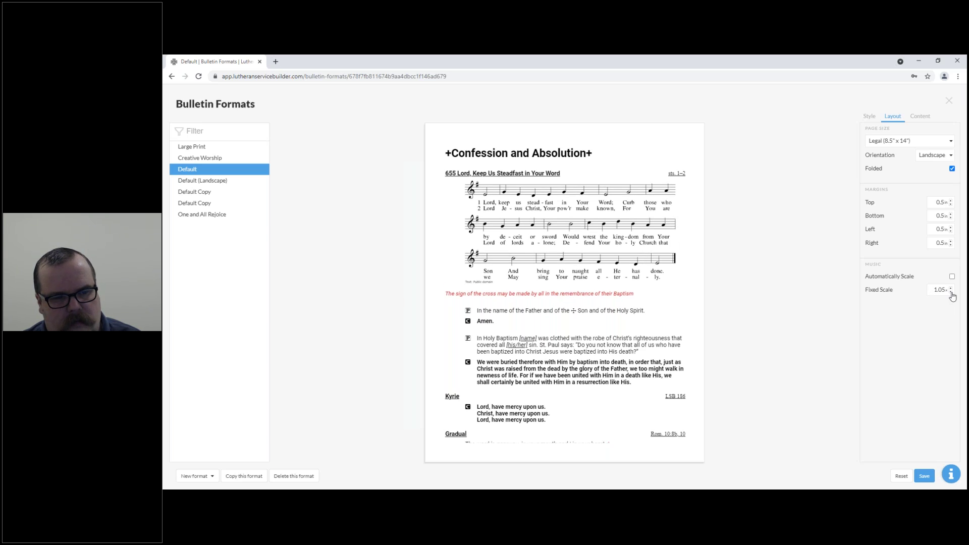
{"action": "left_click", "coordinate": [953, 277]}
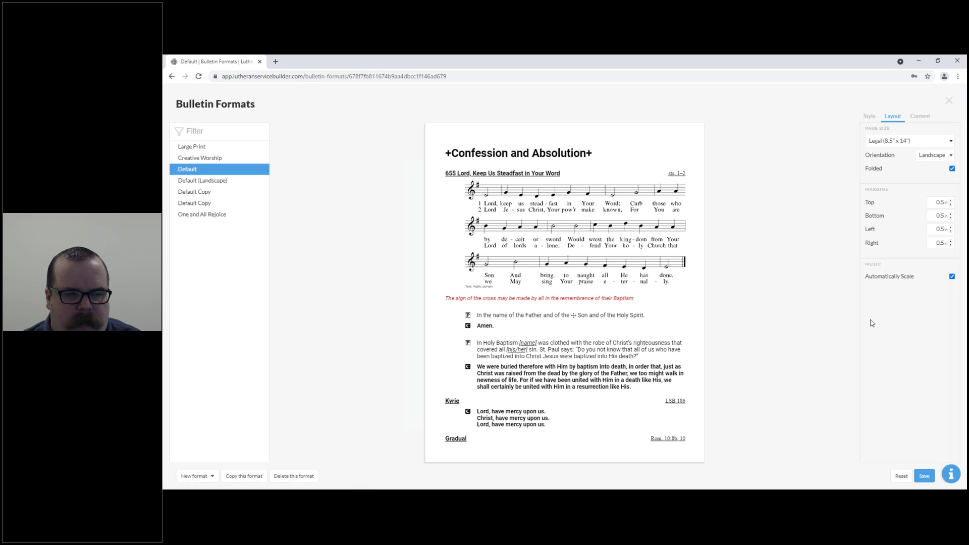
- Try hiding all headings and all rubrics in the content settings, and make both visible again
{"action": "left_click", "coordinate": [921, 118]}
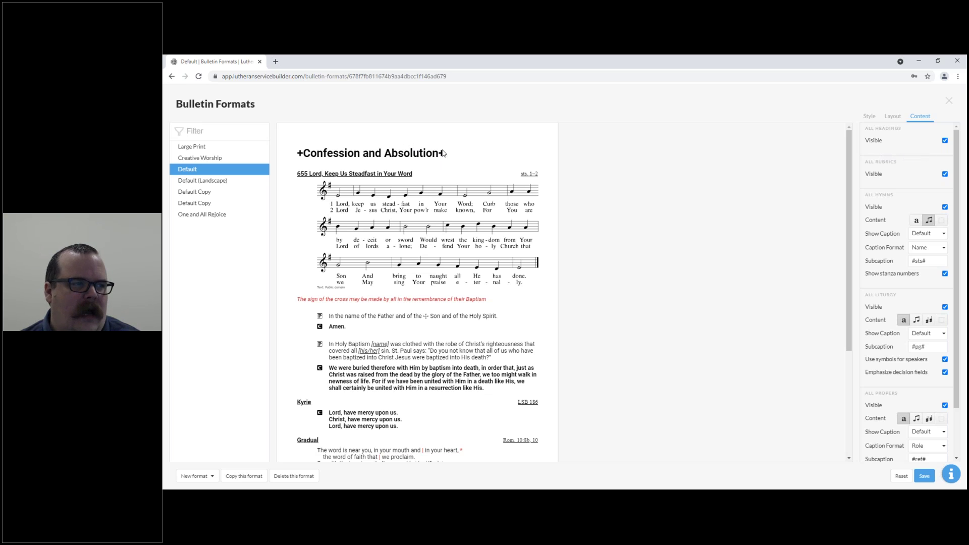
{"action": "left_click", "coordinate": [945, 142]}
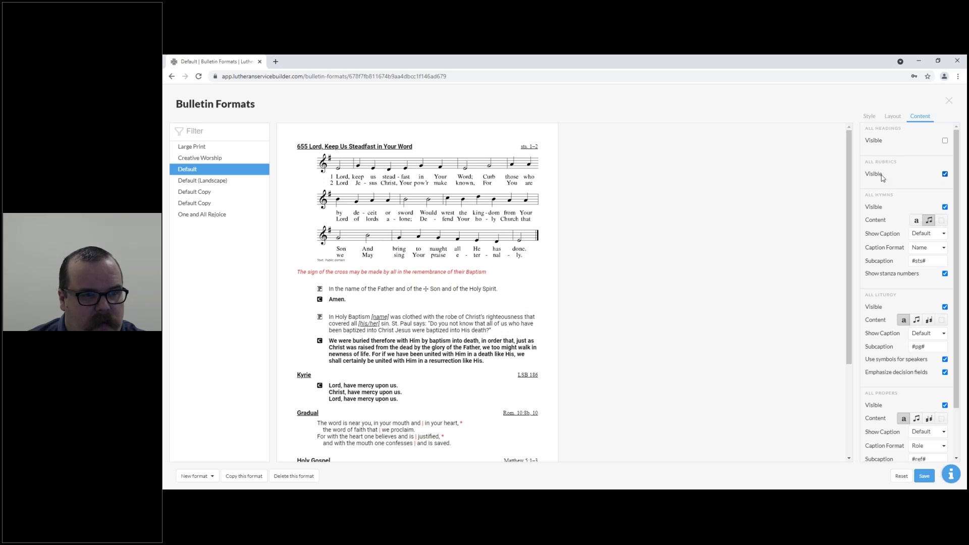
{"action": "left_click", "coordinate": [945, 173]}
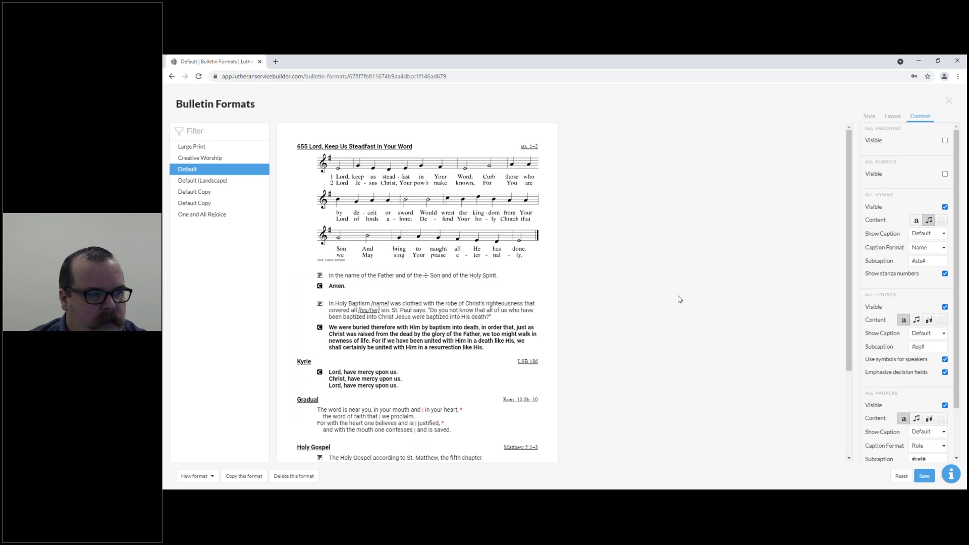
{"action": "left_click", "coordinate": [945, 174]}
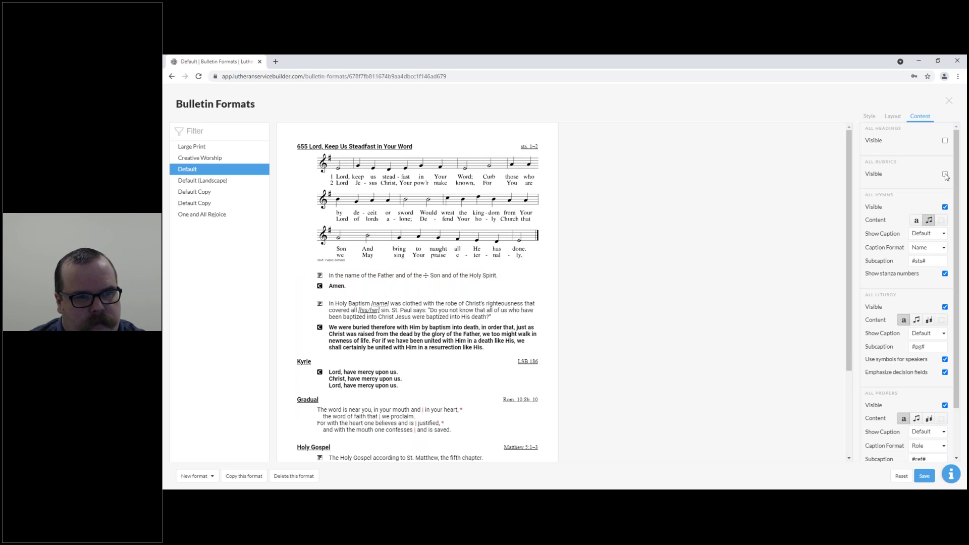
{"action": "left_click", "coordinate": [944, 142]}
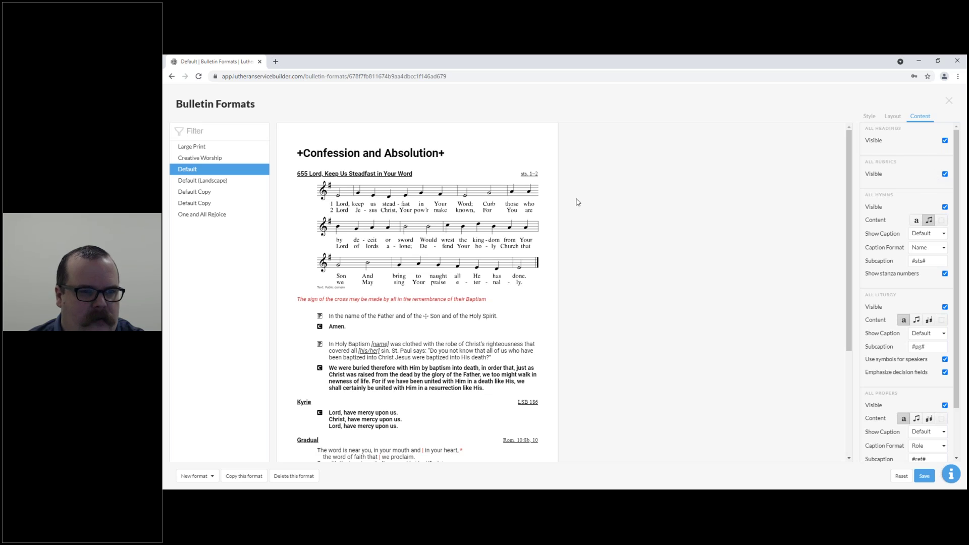
- Try hiding all hymns and make them visible again
{"action": "left_click_drag", "start_coordinate": [956, 183], "coordinate": [958, 222]}
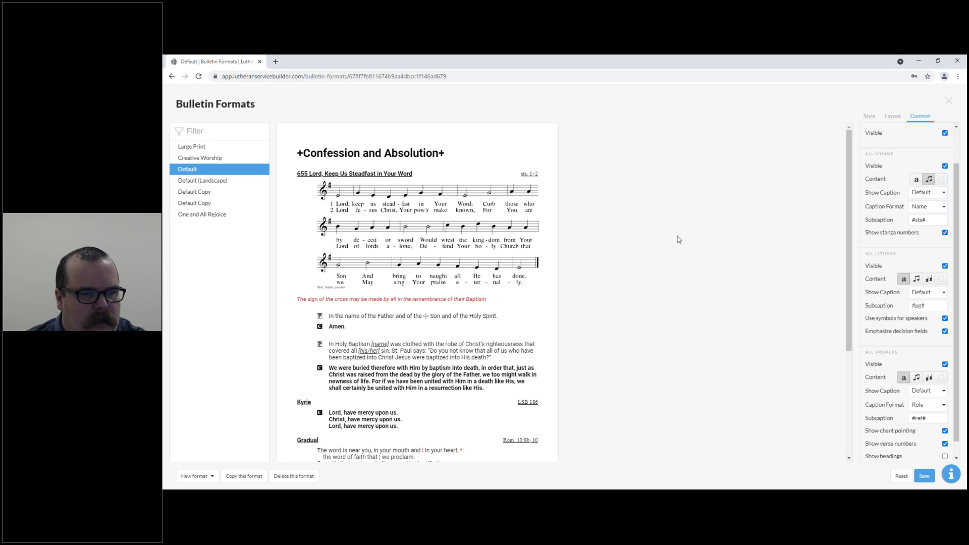
{"action": "left_click", "coordinate": [945, 166]}
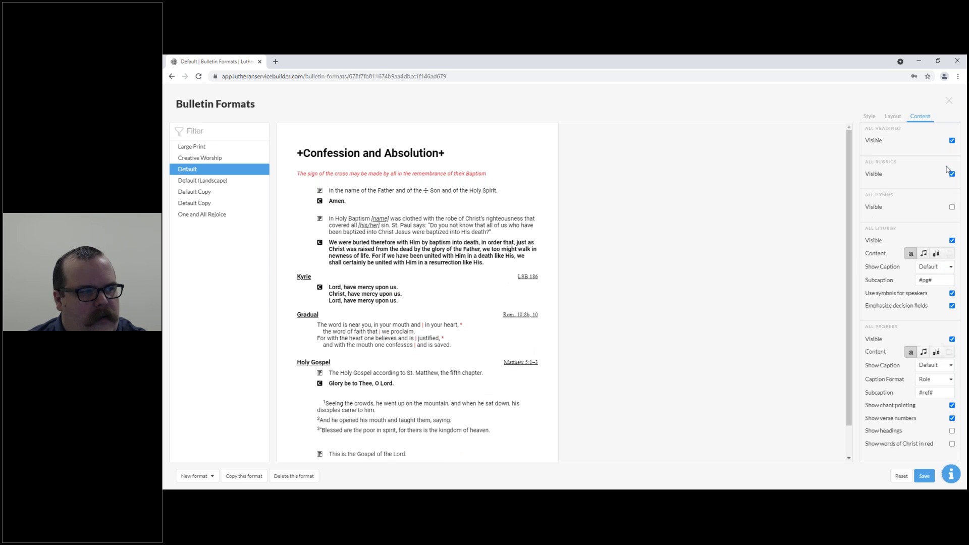
{"action": "left_click", "coordinate": [953, 207]}
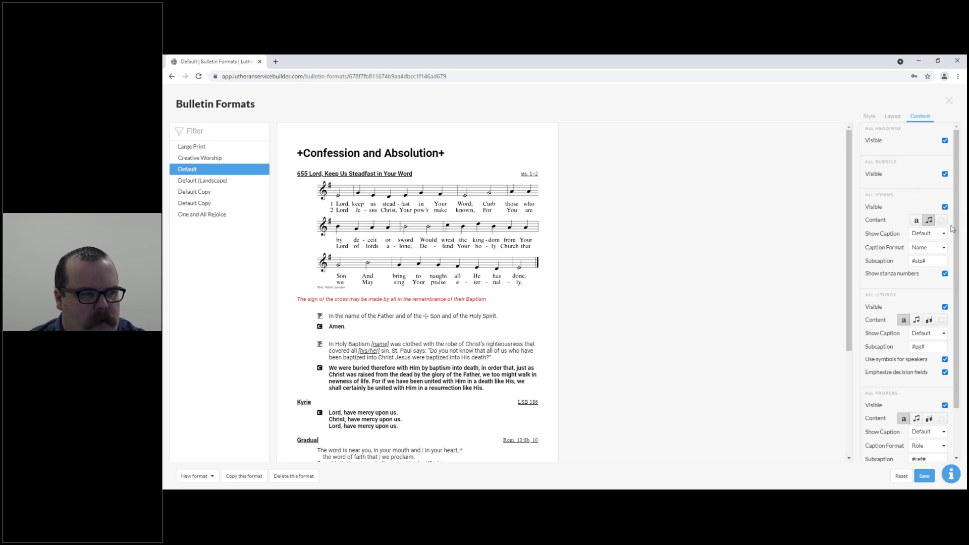
- Try showing the content of all hymns as text only and with no content, and return it to music notation
{"action": "left_click", "coordinate": [918, 222]}
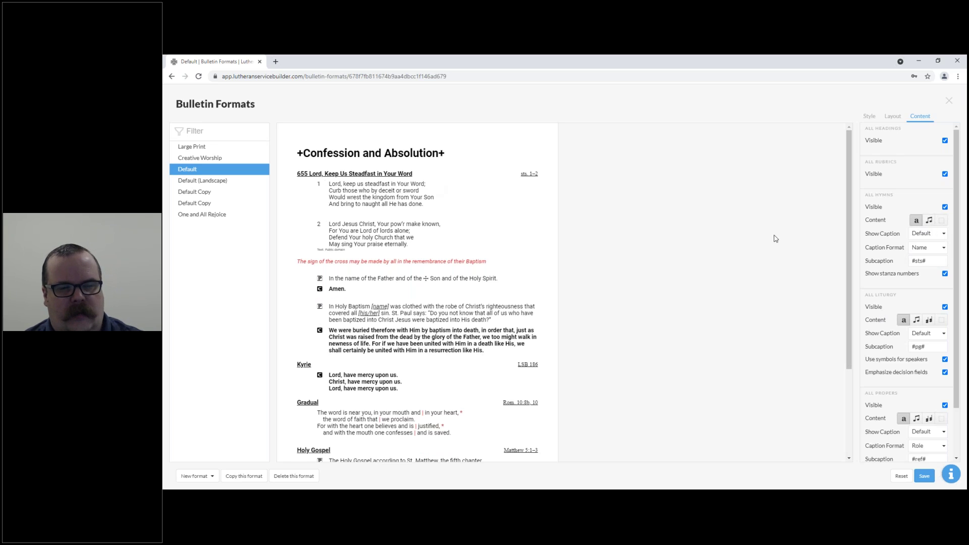
{"action": "left_click", "coordinate": [930, 222]}
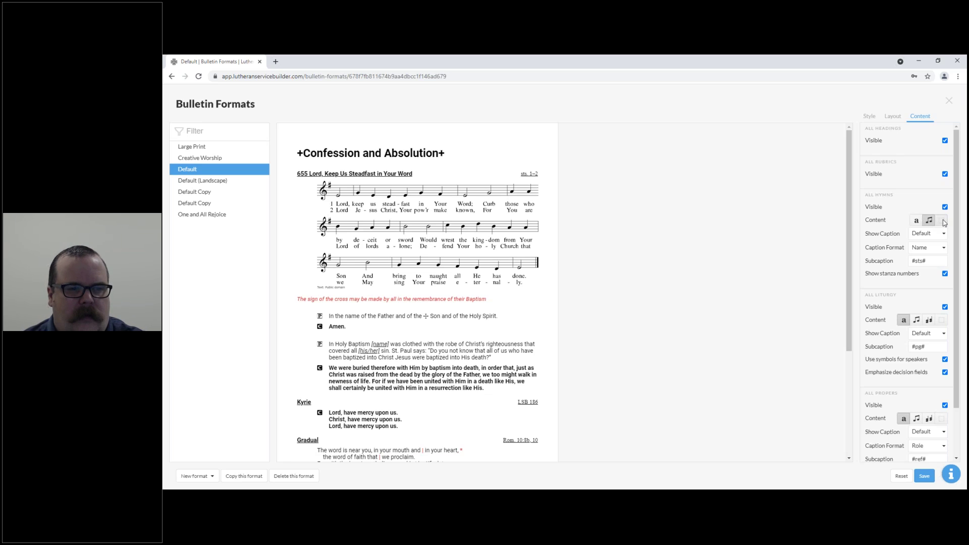
{"action": "left_click", "coordinate": [942, 222]}
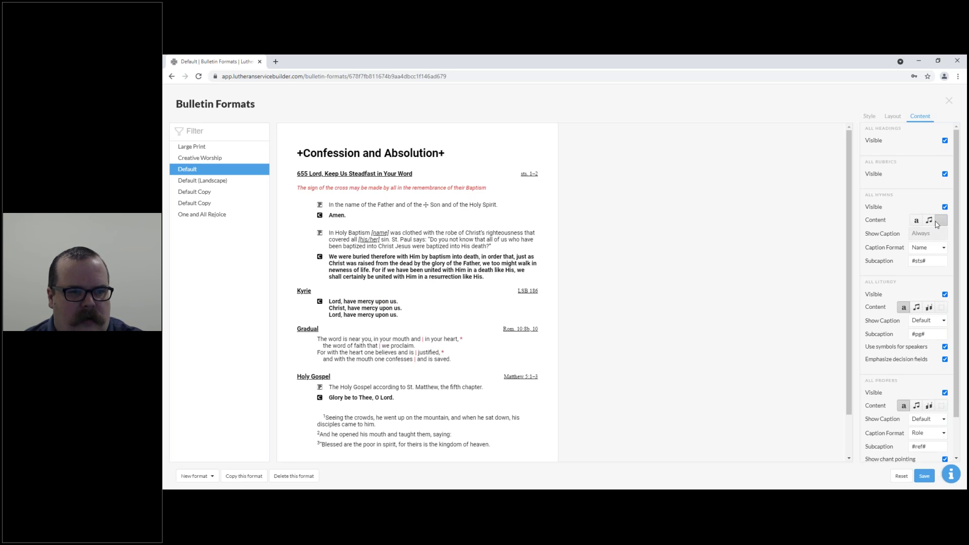
{"action": "left_click", "coordinate": [929, 222]}
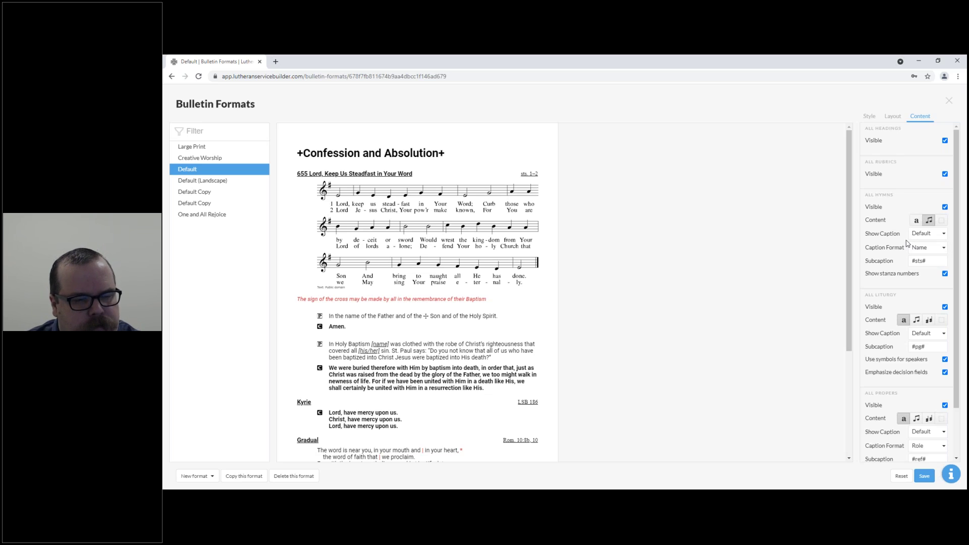
- Try the Always and Never caption options for all hymns, and set Show Caption to Always
{"action": "left_click", "coordinate": [942, 234]}
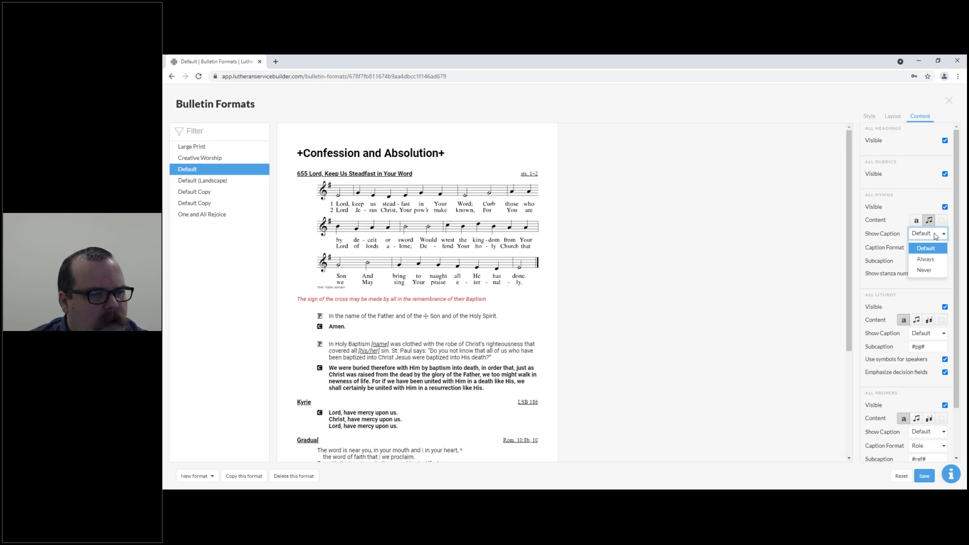
{"action": "left_click", "coordinate": [932, 260]}
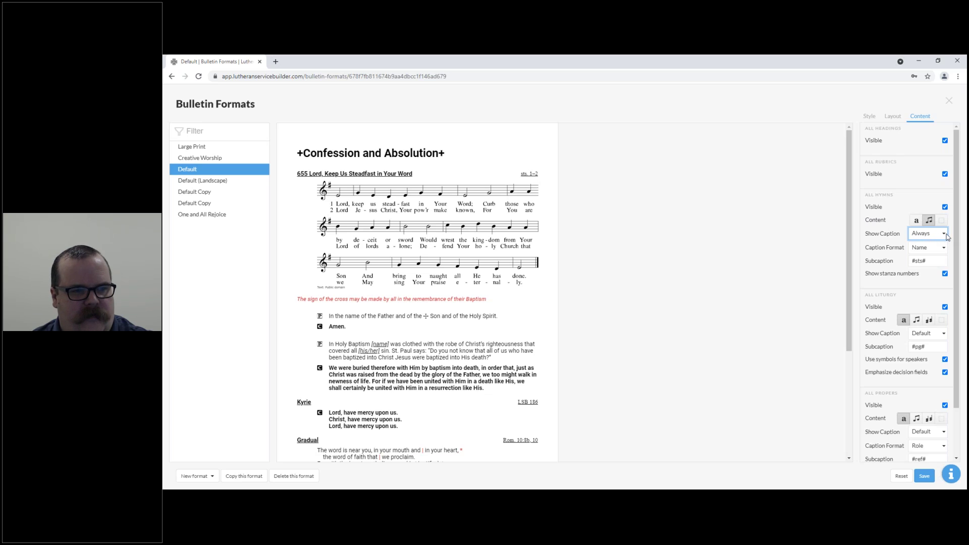
{"action": "left_click", "coordinate": [929, 236]}
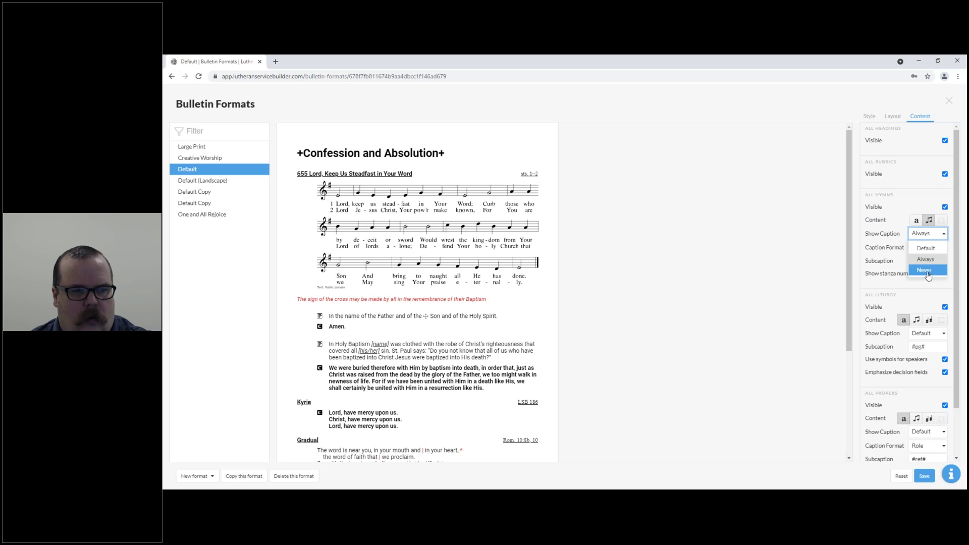
{"action": "left_click", "coordinate": [927, 271]}
{"action": "left_click", "coordinate": [942, 237]}
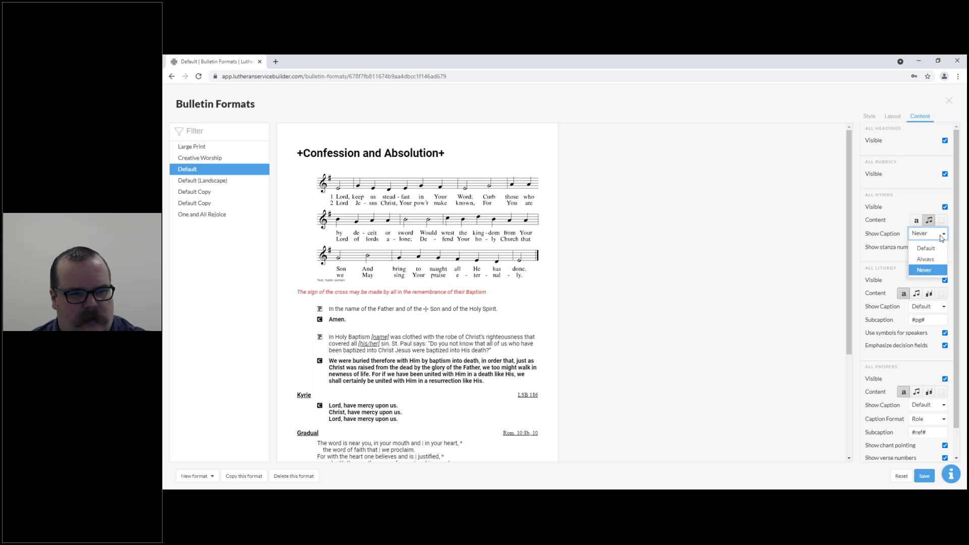
{"action": "left_click", "coordinate": [926, 259]}
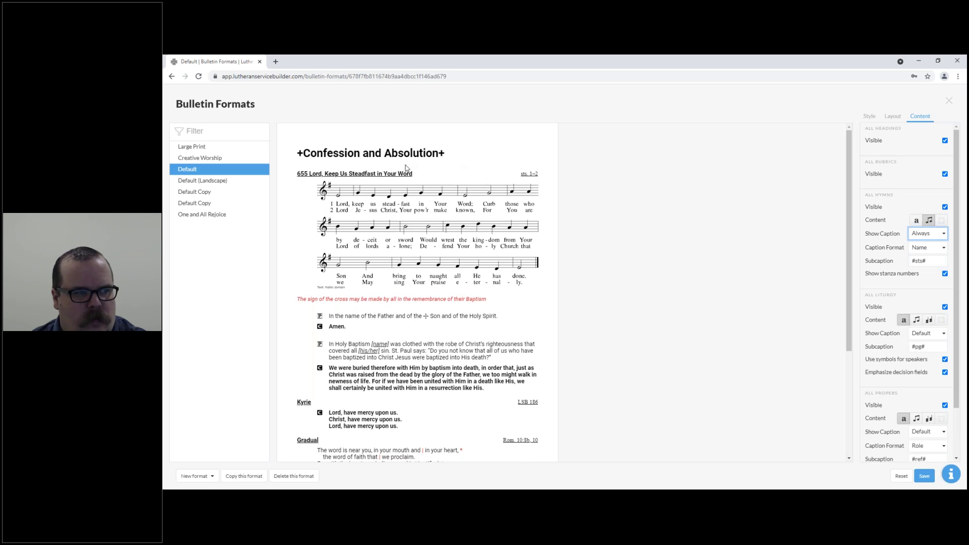
- Try the Role caption format for all hymns, and set it to Role: Name
{"action": "left_click", "coordinate": [926, 252]}
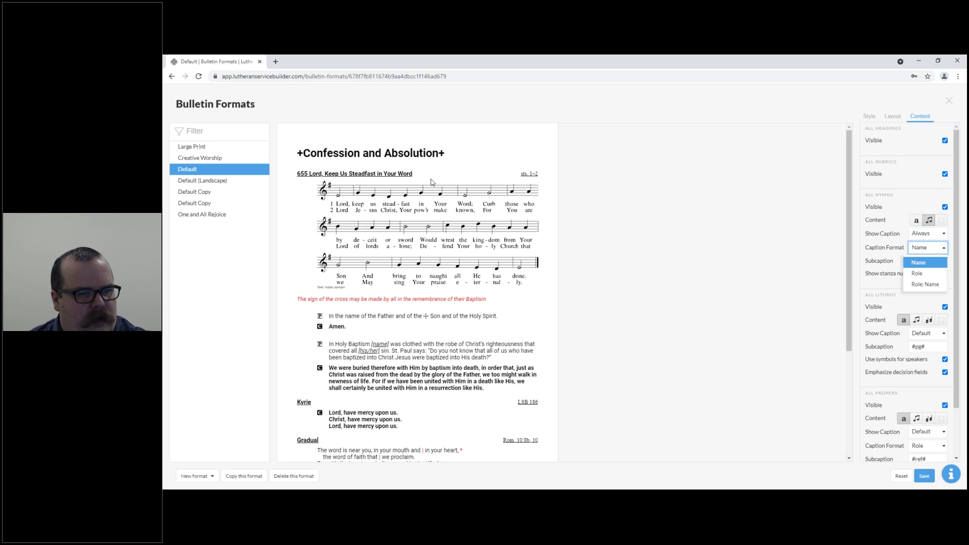
{"action": "left_click", "coordinate": [935, 275]}
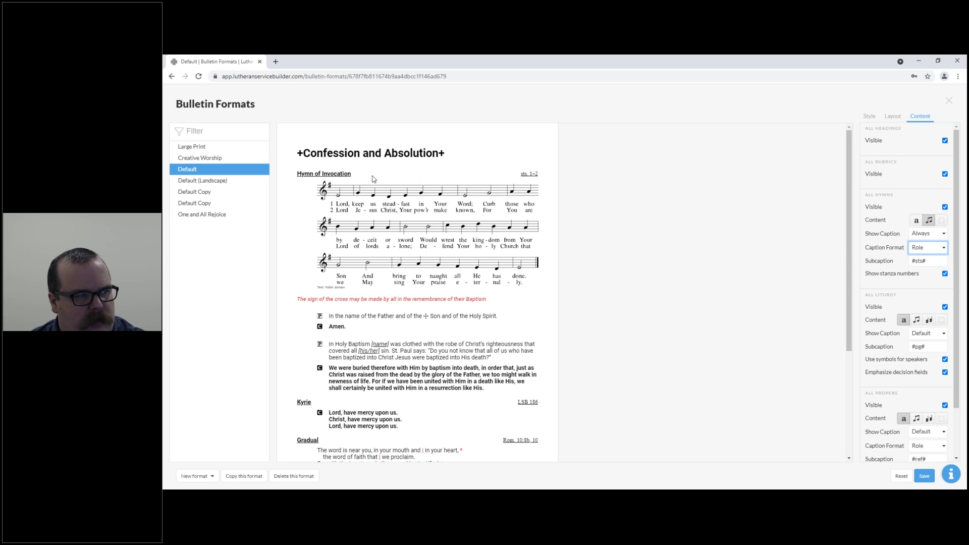
{"action": "left_click", "coordinate": [942, 252]}
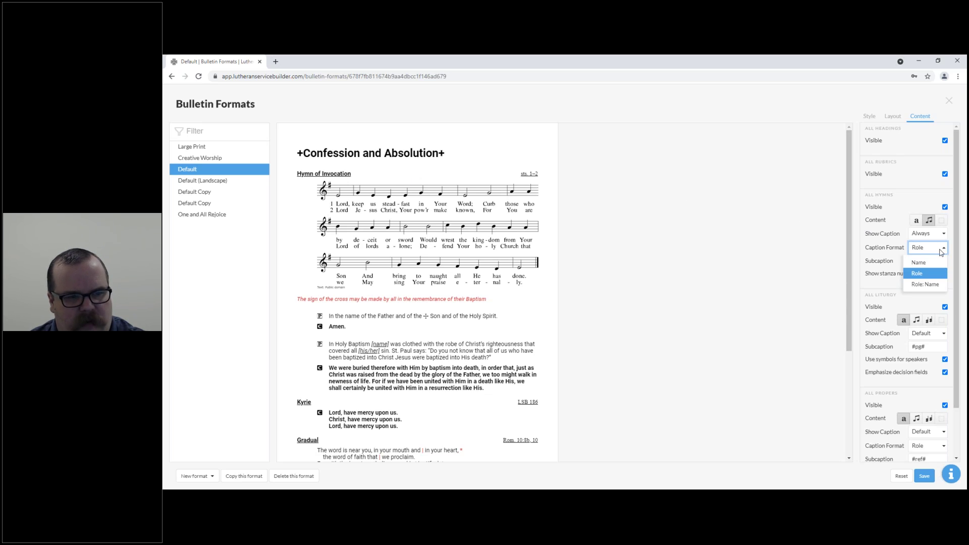
{"action": "left_click", "coordinate": [926, 284]}
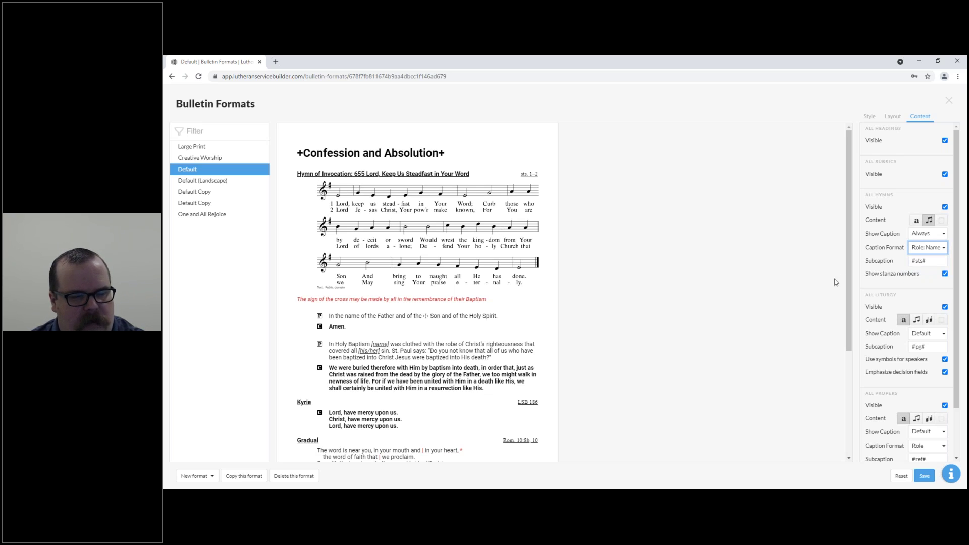
- Extend the subcaption of all hymns with the page field and a separator so it reads #sts# | #pg#
{"action": "left_click", "coordinate": [930, 261]}
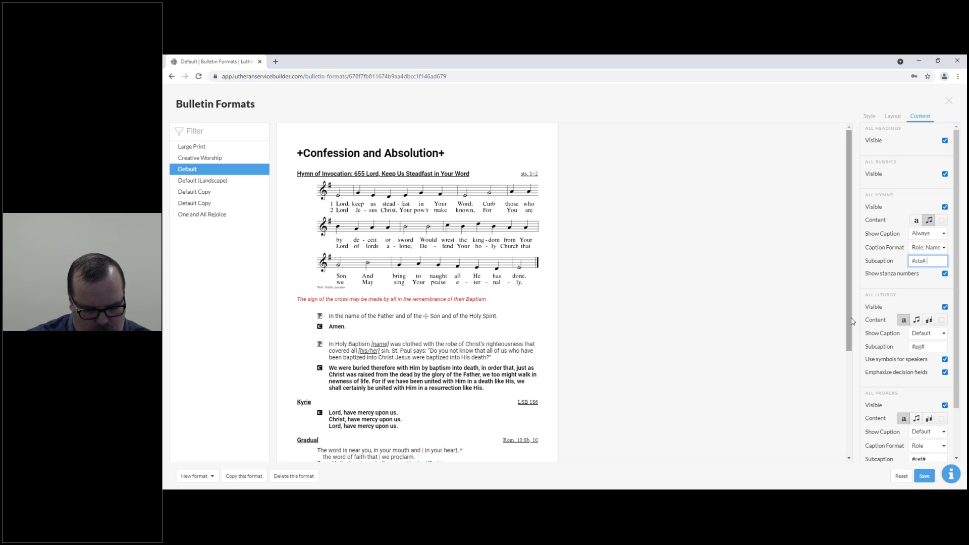
{"action": "type", "text": "#pg#"}
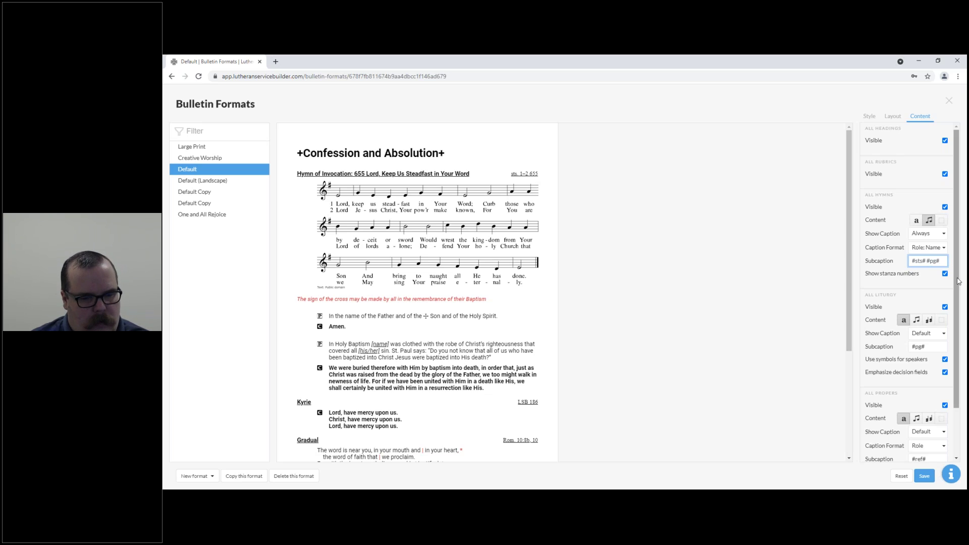
{"action": "type", "text": "|"}
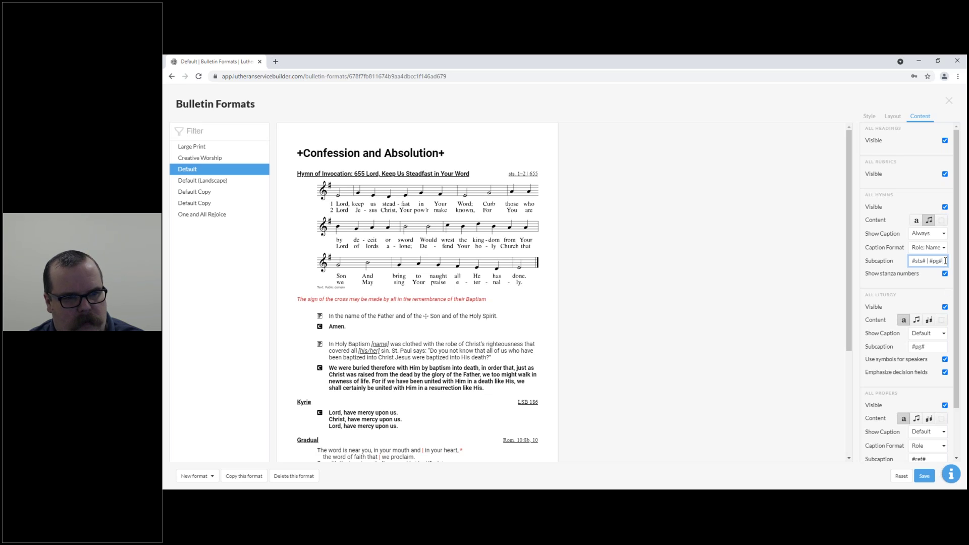
{"action": "left_click_drag", "start_coordinate": [946, 261], "coordinate": [931, 261]}
{"action": "left_click", "coordinate": [719, 334]}
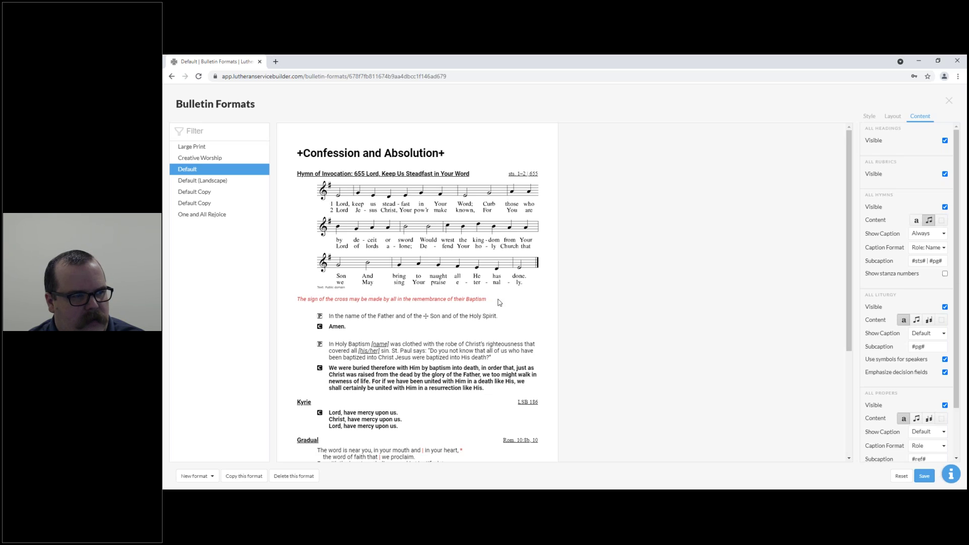
- Try stanza numbers on and off with the hymns shown as text, and return to music notation with stanza numbers off
{"action": "left_click", "coordinate": [916, 221]}
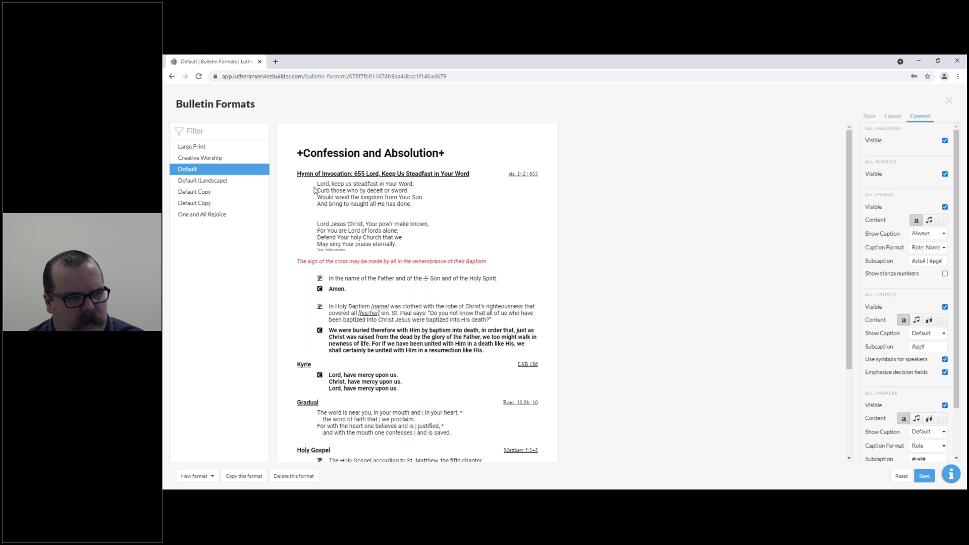
{"action": "left_click", "coordinate": [945, 275]}
{"action": "left_click", "coordinate": [945, 273]}
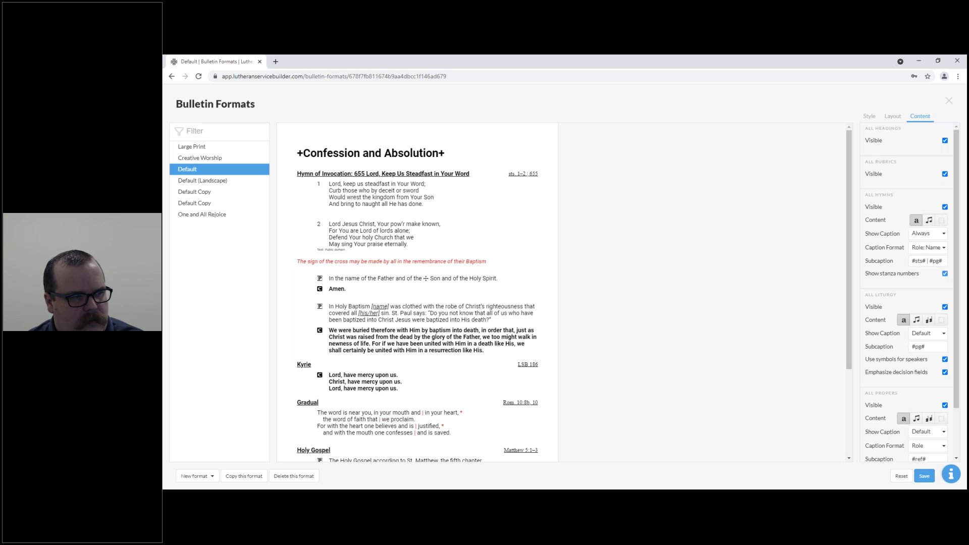
{"action": "left_click", "coordinate": [930, 221]}
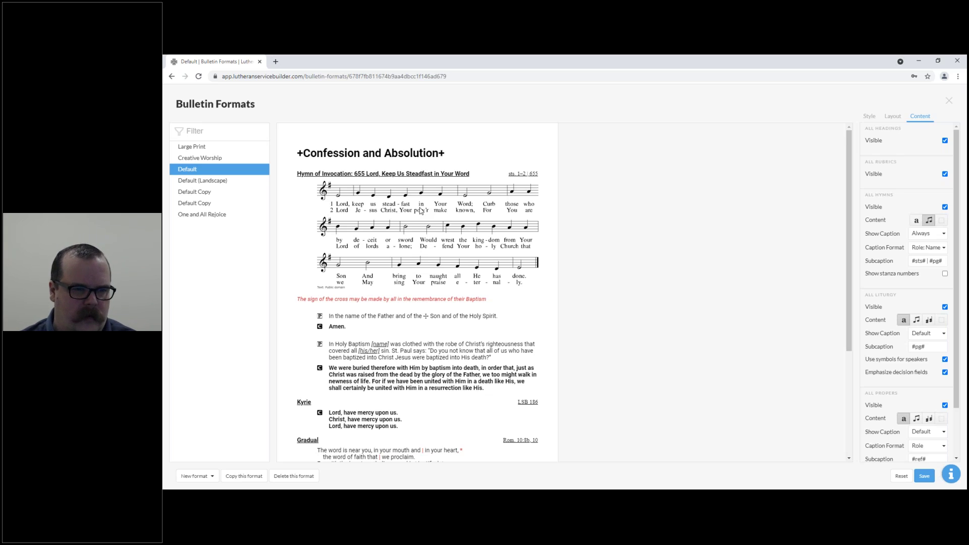
- Show the content of all liturgy items as melody notation, and check the available Show Caption options without changing them
{"action": "scroll", "coordinate": [919, 229], "scroll_direction": "down", "scroll_amount": 1}
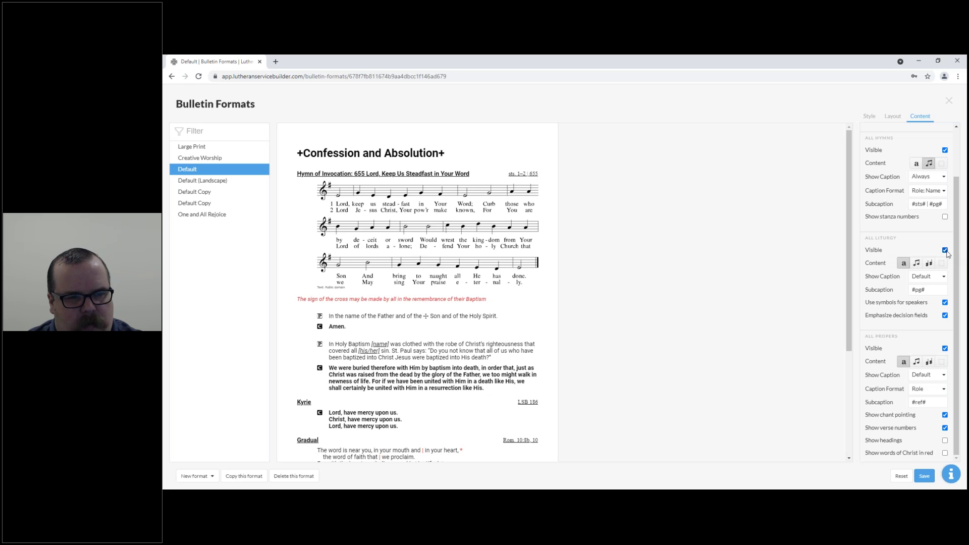
{"action": "left_click", "coordinate": [917, 263]}
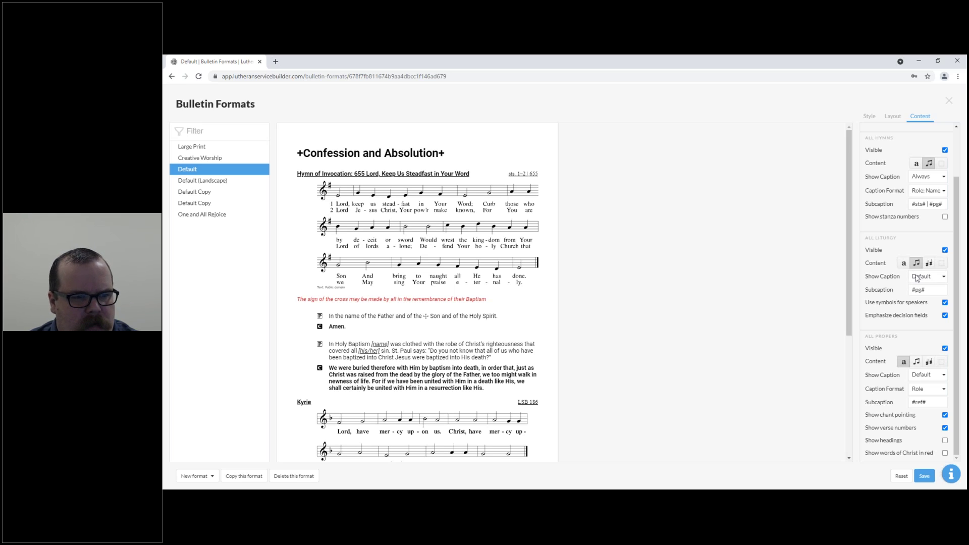
{"action": "left_click", "coordinate": [932, 277]}
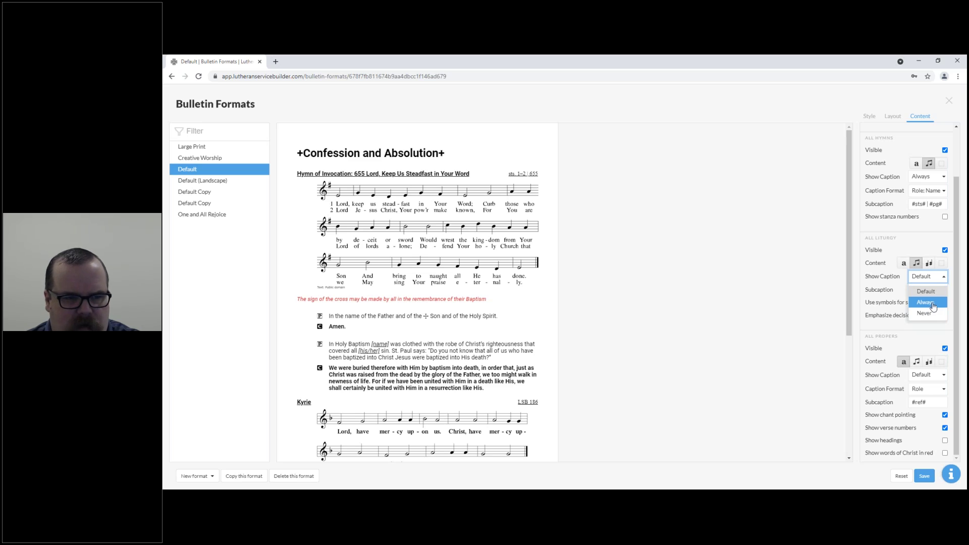
{"action": "left_click", "coordinate": [800, 293]}
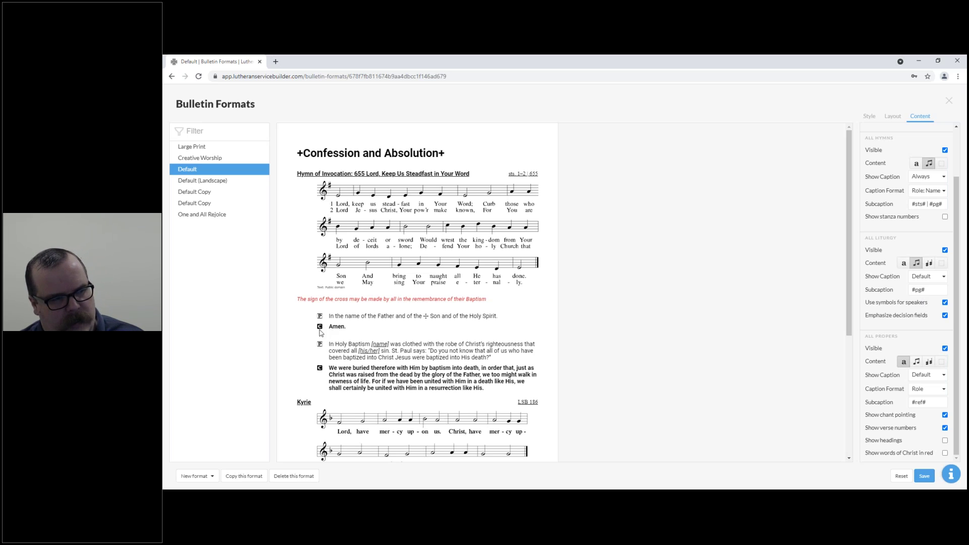
- Turn off symbols for speakers in the liturgy, and try decision field emphasis off, leaving it on
{"action": "left_click", "coordinate": [945, 303]}
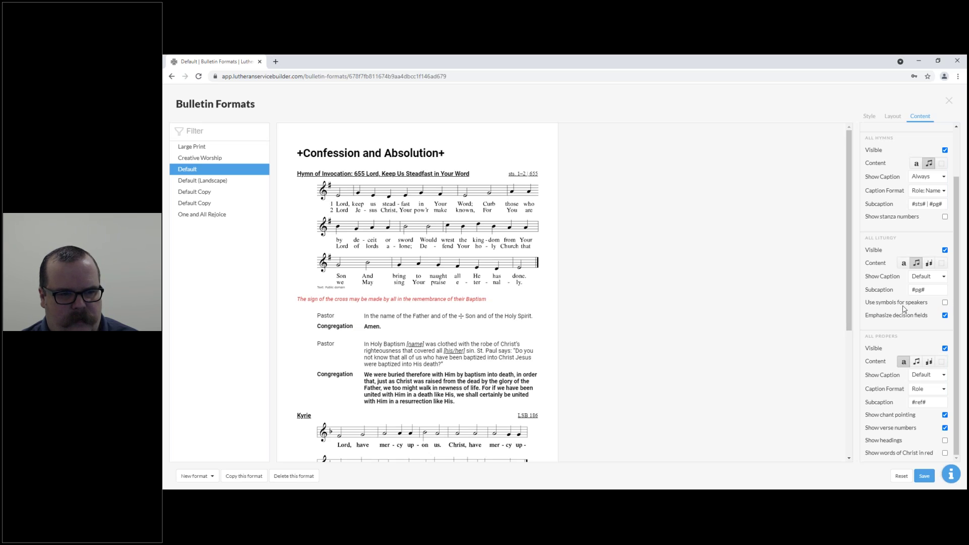
{"action": "left_click", "coordinate": [945, 315]}
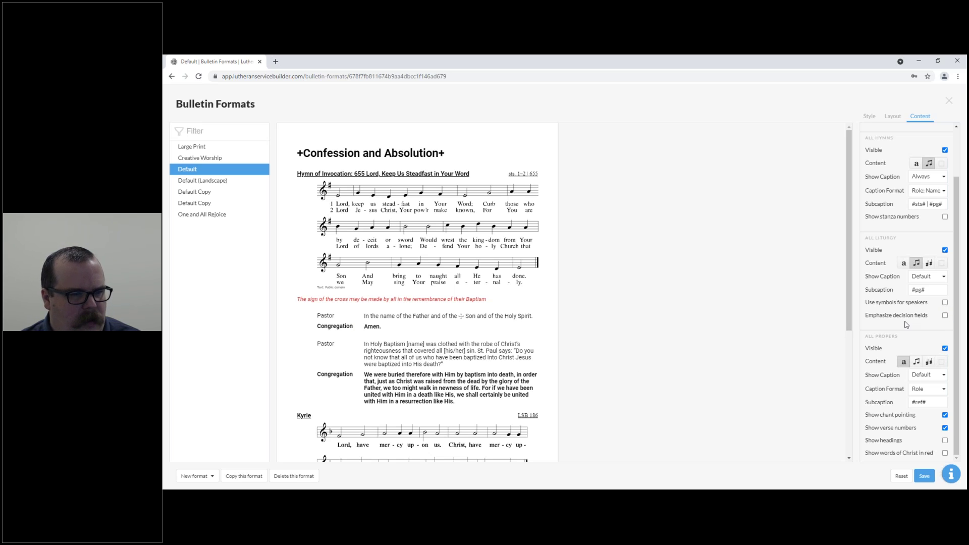
{"action": "left_click", "coordinate": [945, 315]}
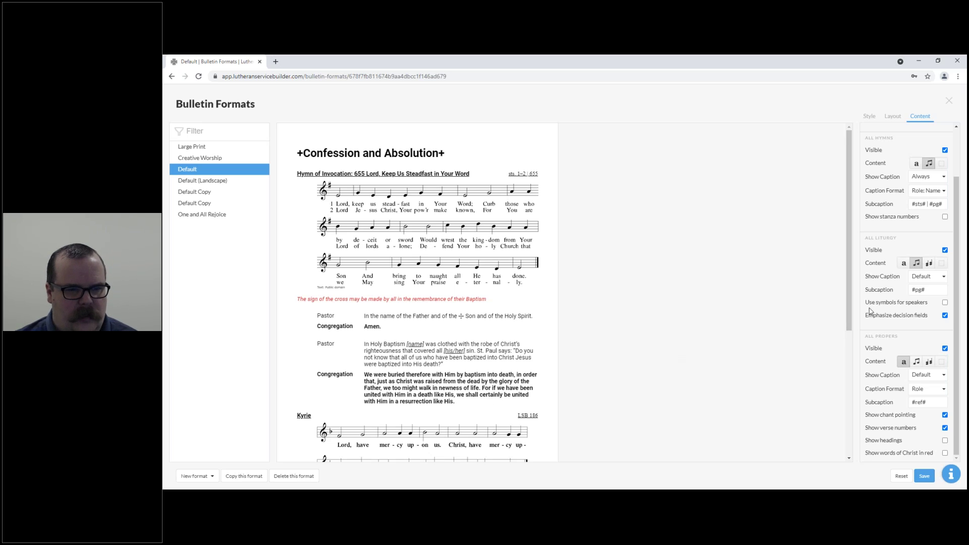
{"action": "left_click", "coordinate": [945, 316]}
{"action": "left_click", "coordinate": [945, 316]}
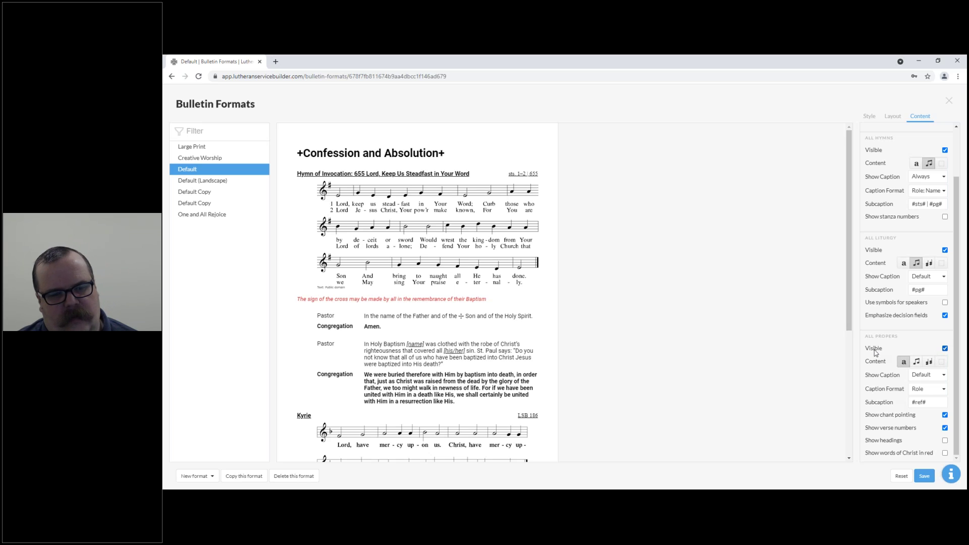
- Try showing the content of all propers as melody and as harmony notation, and return it to text
{"action": "left_click", "coordinate": [916, 362]}
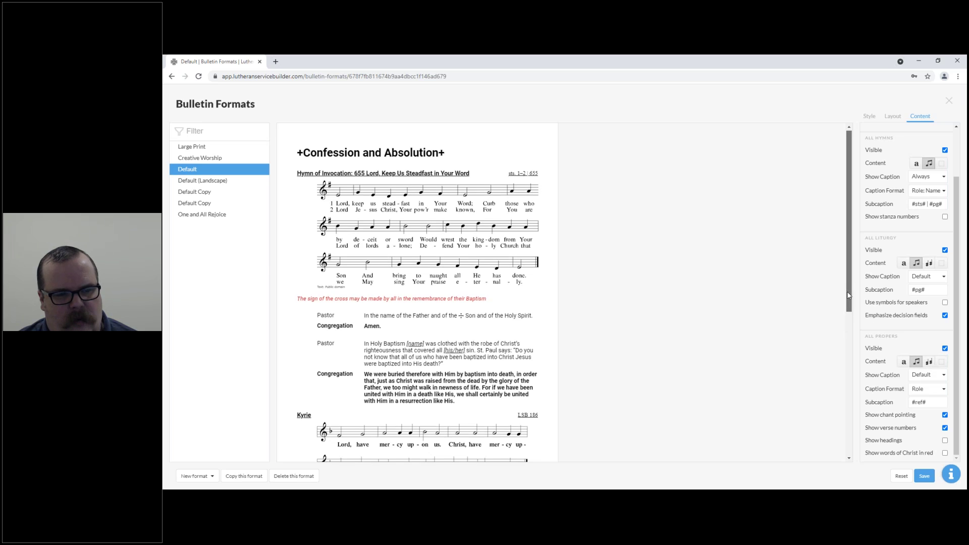
{"action": "left_click", "coordinate": [929, 362]}
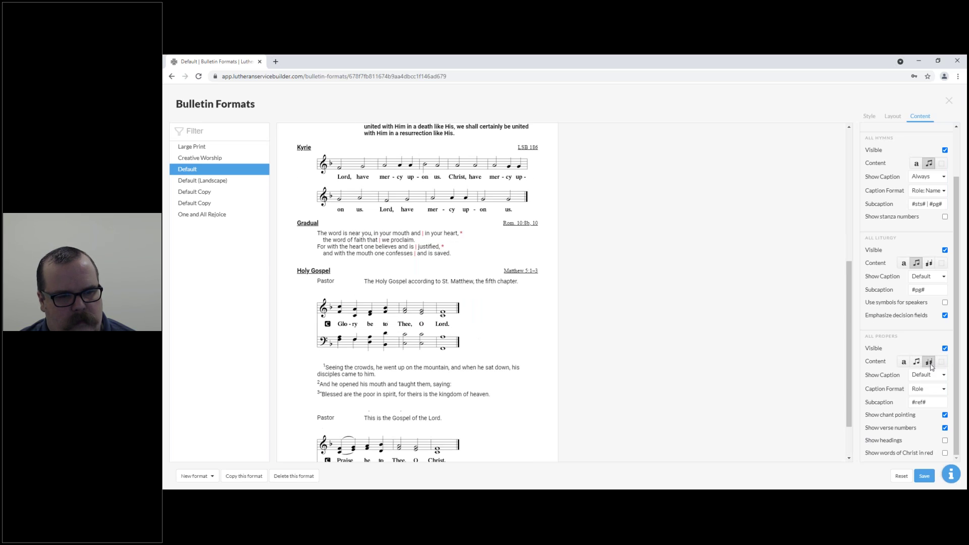
{"action": "left_click", "coordinate": [904, 362]}
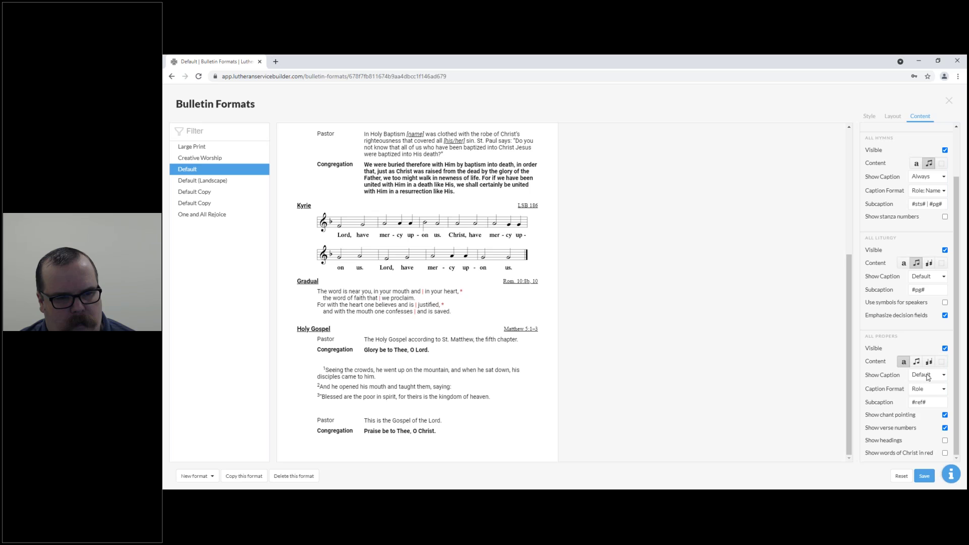
- Check the Show Caption setting of all propers and set their caption format to Role: Name
{"action": "left_click", "coordinate": [928, 377]}
{"action": "left_click", "coordinate": [940, 375]}
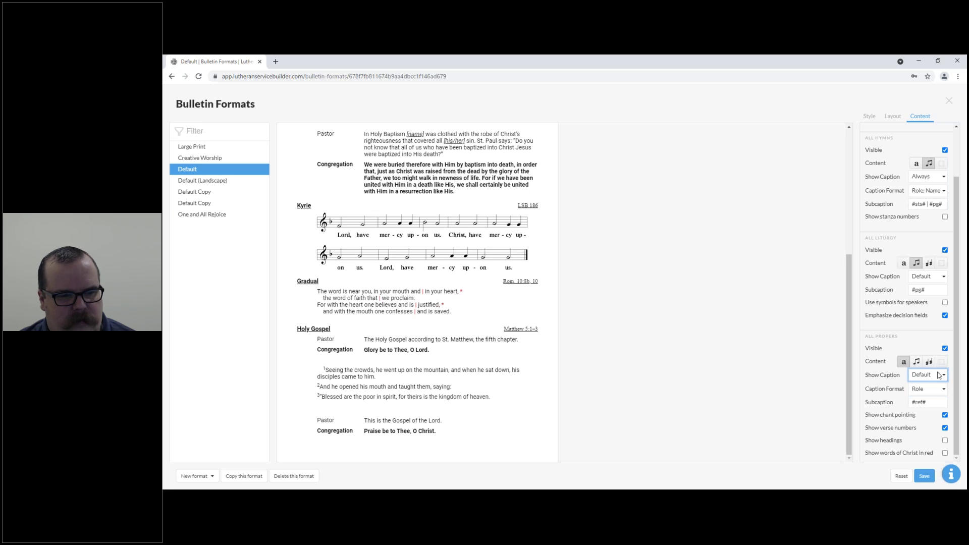
{"action": "left_click", "coordinate": [930, 389]}
{"action": "left_click", "coordinate": [933, 426]}
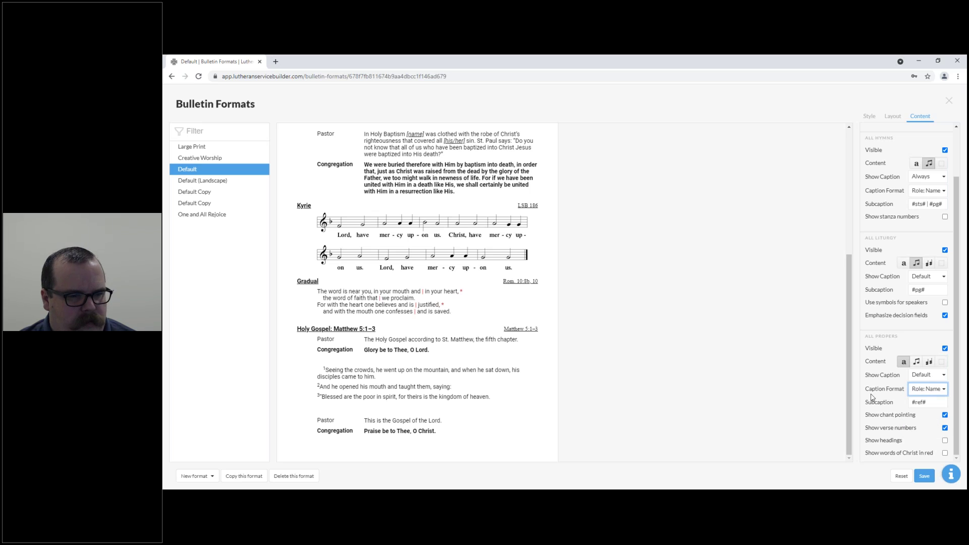
- Try #pg# as the subcaption of all propers, and set it back to #ref#
{"action": "left_click", "coordinate": [924, 403]}
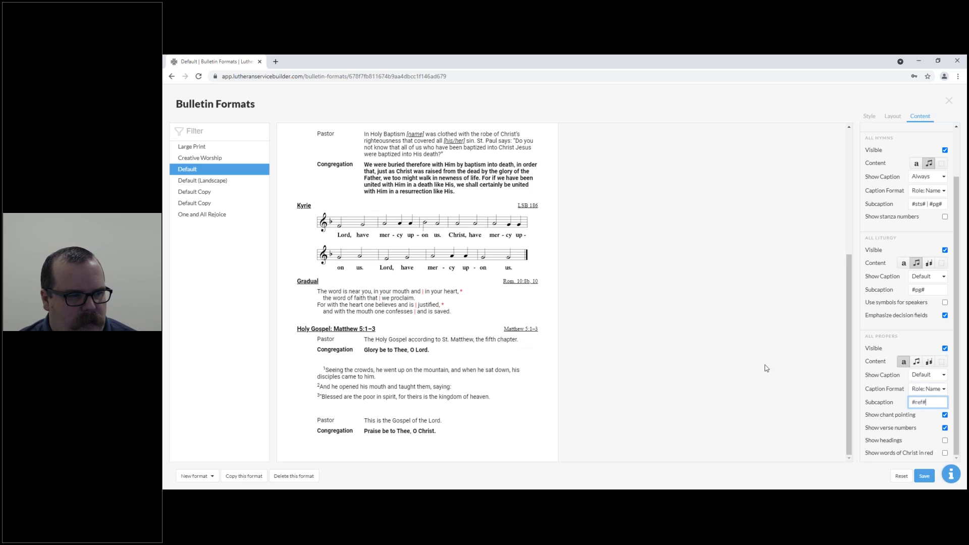
{"action": "left_click_drag", "start_coordinate": [911, 402], "coordinate": [910, 403]}
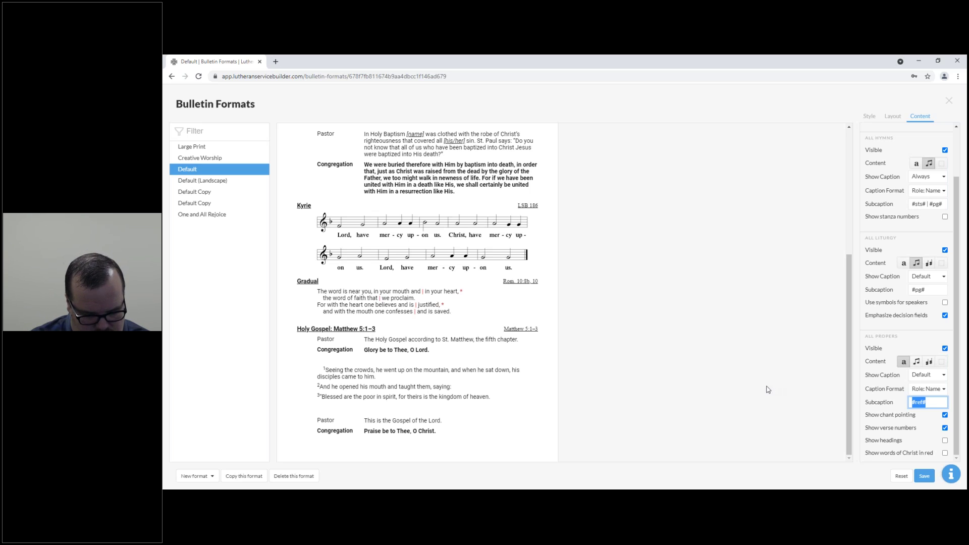
{"action": "type", "text": "#"}
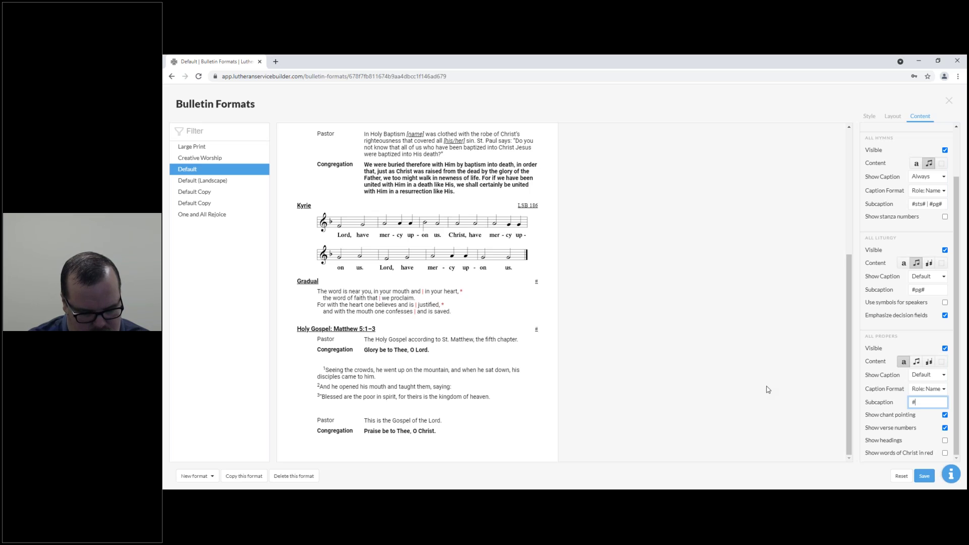
{"action": "type", "text": "pg#"}
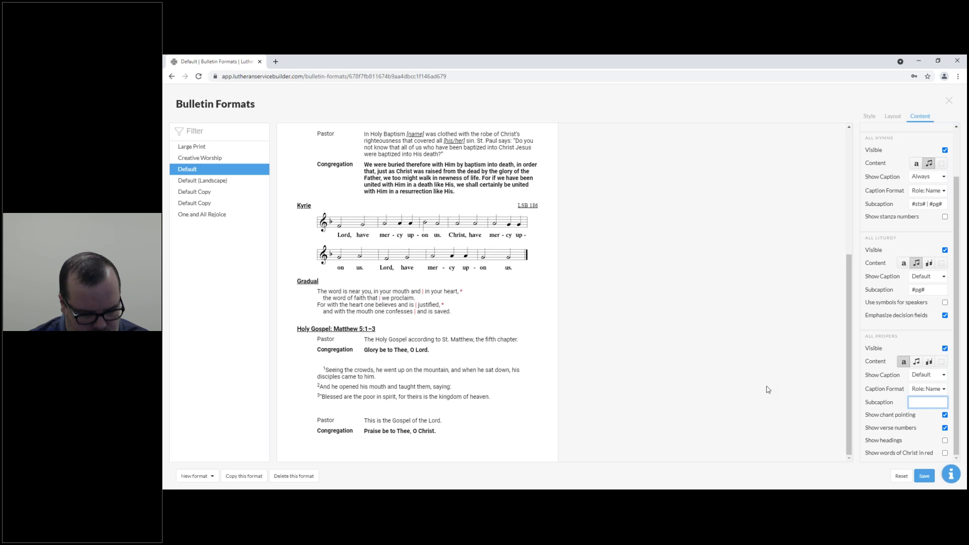
{"action": "type", "text": "ef#"}
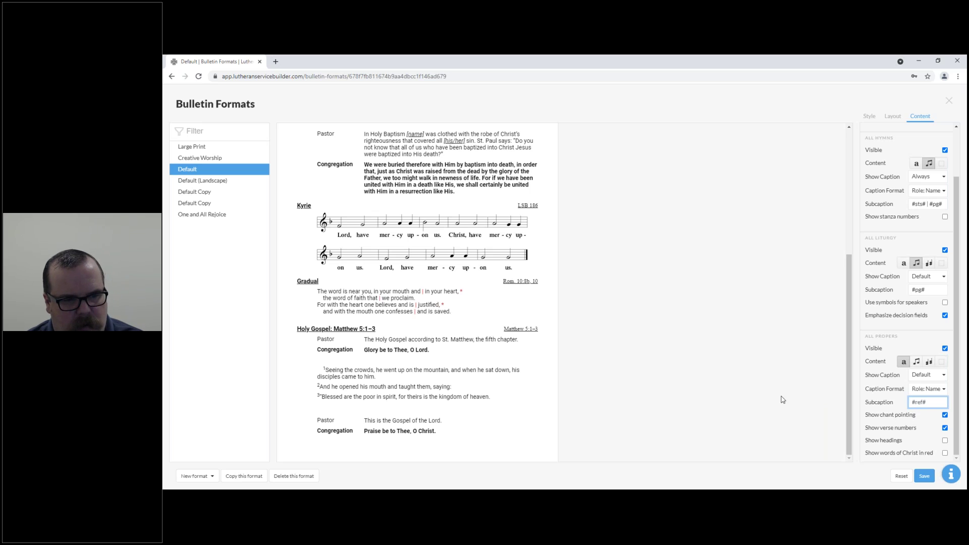
- Turn off chant pointing and verse numbers for all propers, toggling each to compare its effect in the sample bulletin
{"action": "left_click", "coordinate": [945, 415]}
{"action": "left_click", "coordinate": [945, 415]}
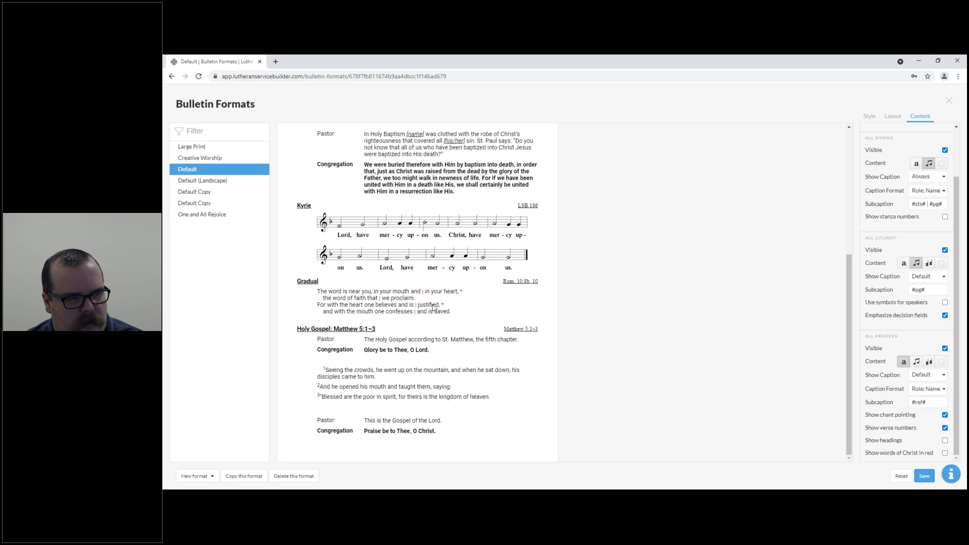
{"action": "left_click", "coordinate": [945, 416]}
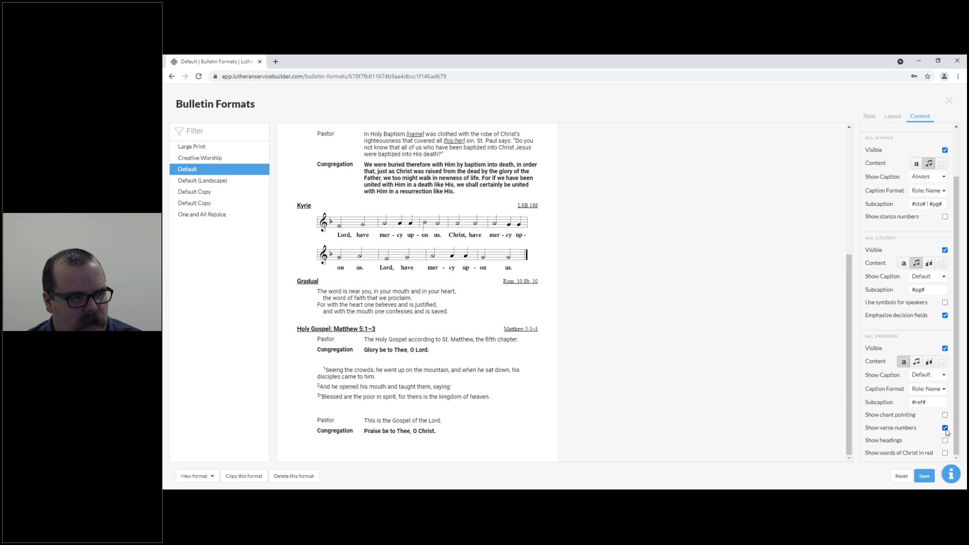
{"action": "left_click", "coordinate": [945, 429]}
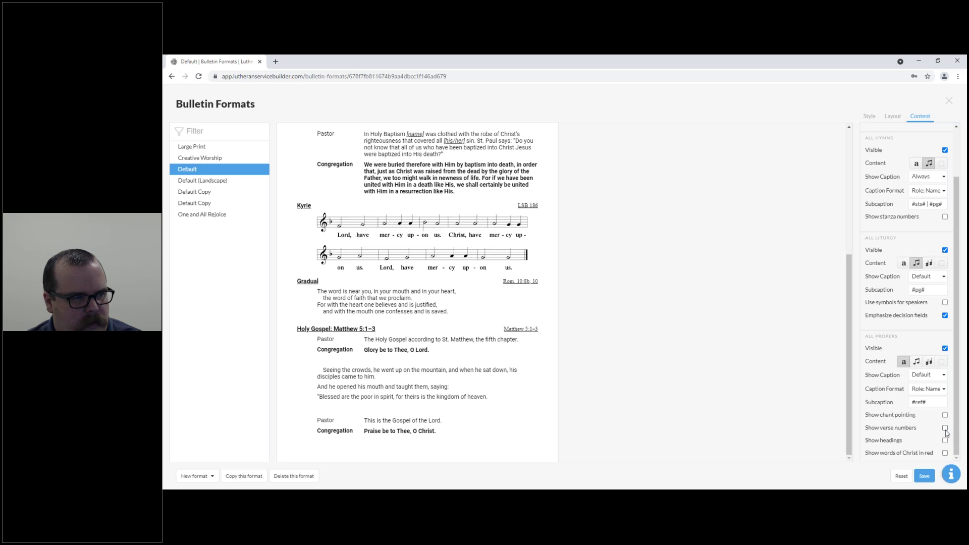
{"action": "left_click", "coordinate": [946, 429]}
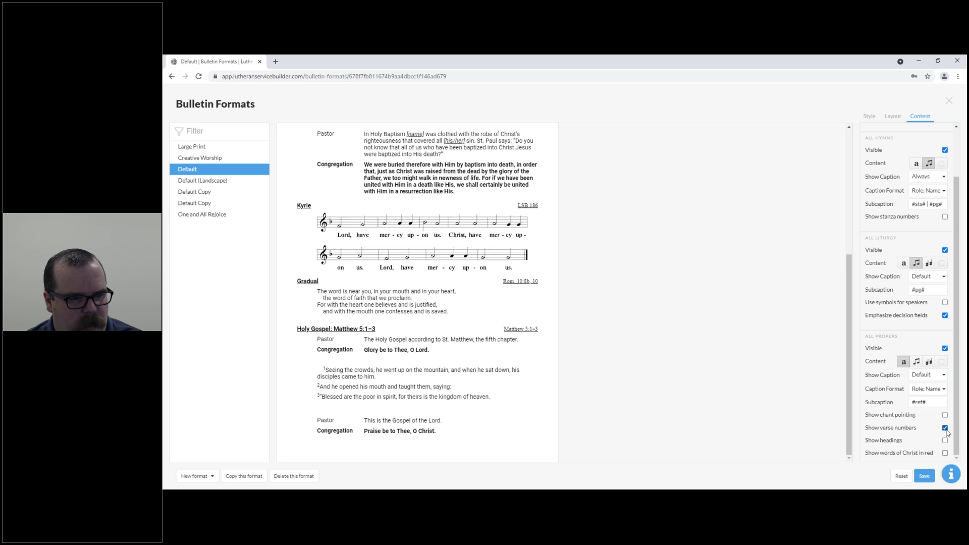
{"action": "left_click", "coordinate": [945, 428]}
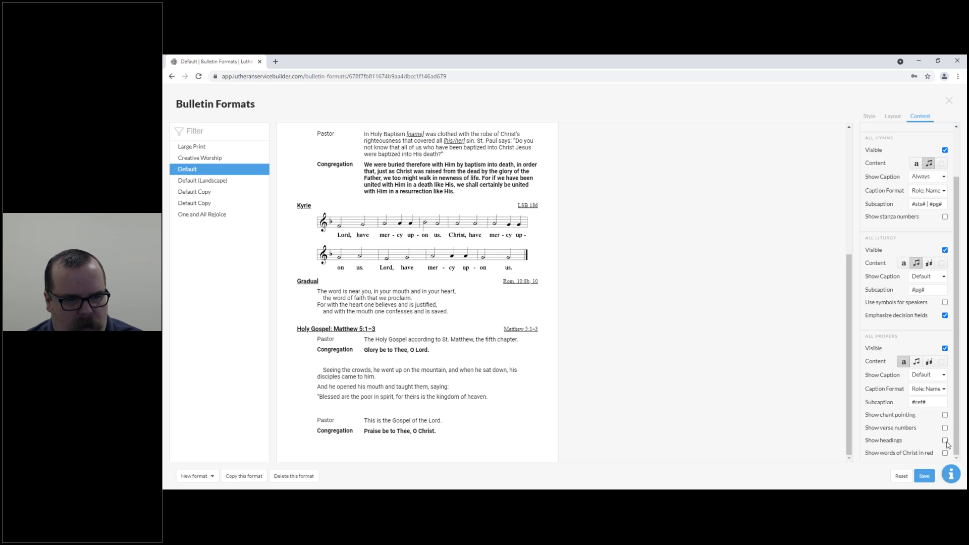
- Try showing headings in all propers, leaving them off, and show the words of Christ in red
{"action": "left_click", "coordinate": [946, 441]}
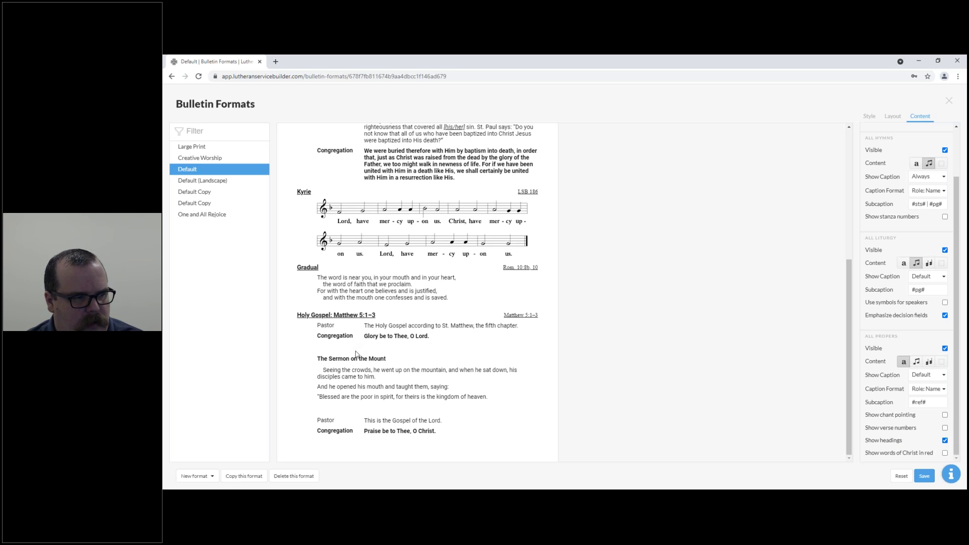
{"action": "left_click", "coordinate": [946, 441]}
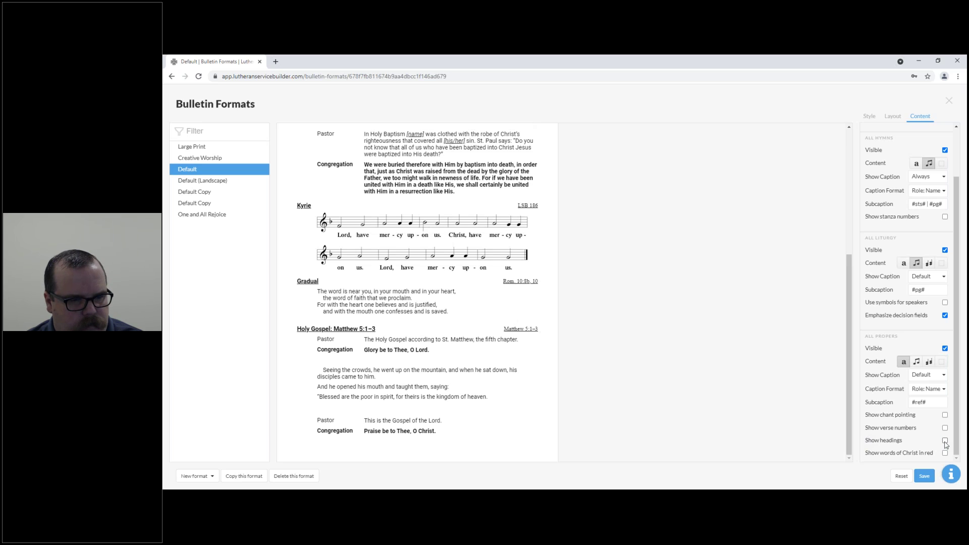
{"action": "left_click", "coordinate": [946, 442]}
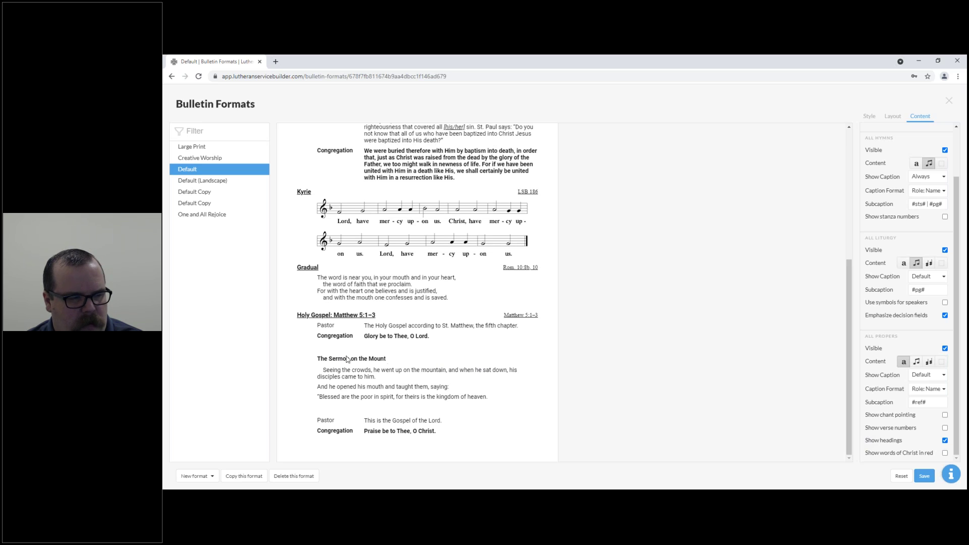
{"action": "left_click", "coordinate": [946, 441]}
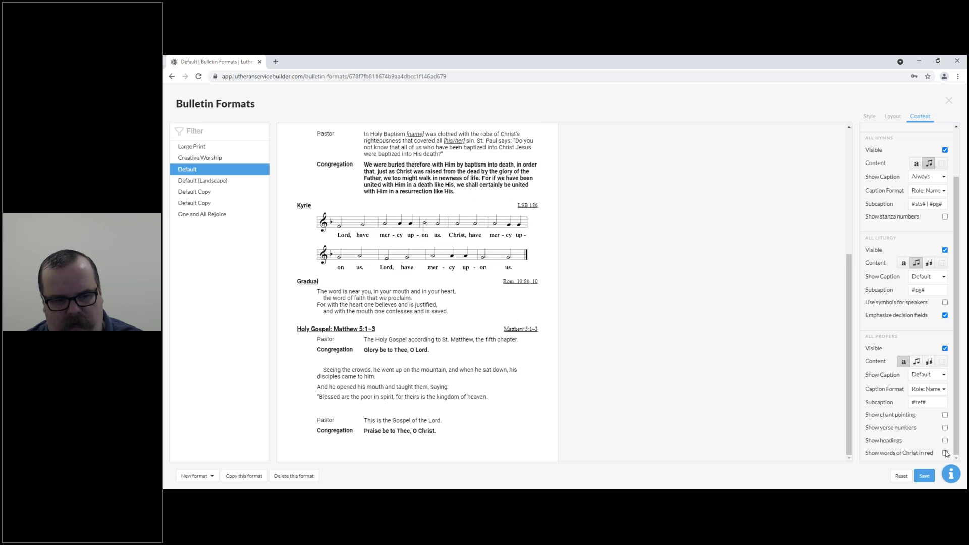
{"action": "left_click", "coordinate": [945, 454]}
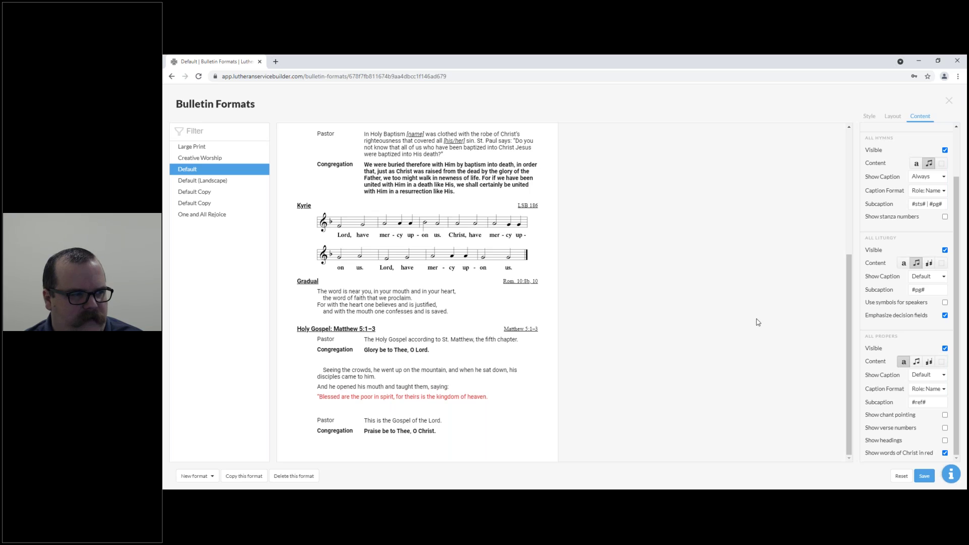
- Review the sample bulletin and close Bulletin Formats to return to the Fourth Sunday of Easter bulletin
{"action": "scroll", "coordinate": [757, 323], "scroll_direction": "up", "scroll_amount": 5}
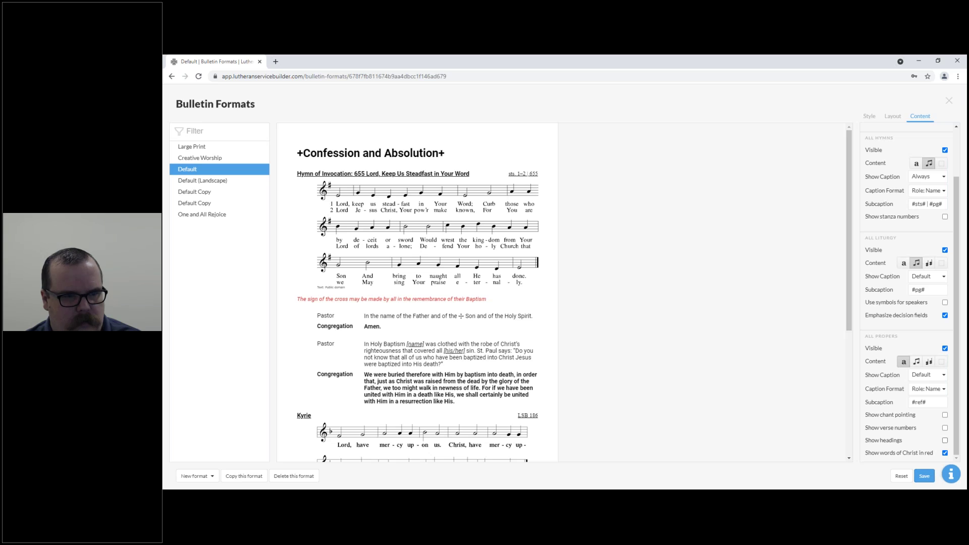
{"action": "left_click", "coordinate": [949, 100]}
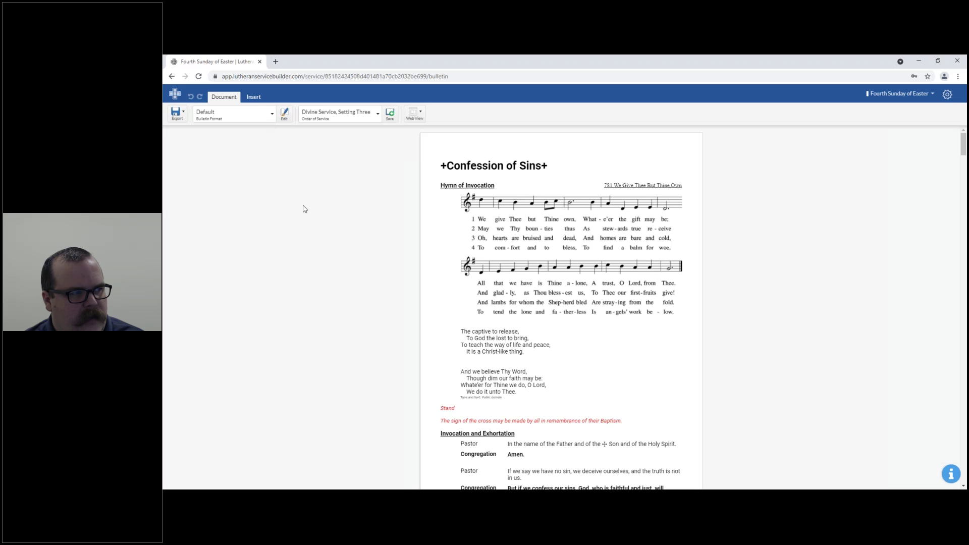
{"action": "scroll", "coordinate": [620, 222], "scroll_direction": "down", "scroll_amount": 2}
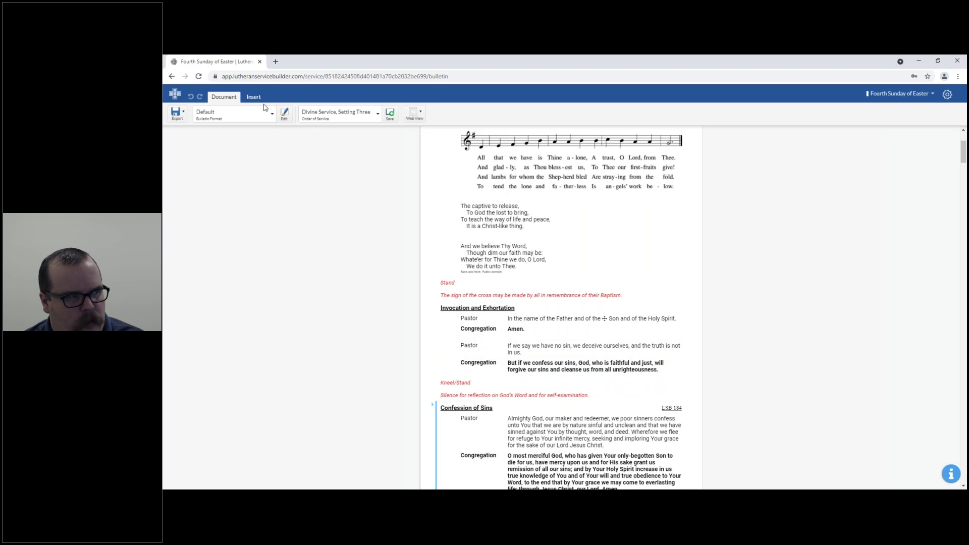
- Try the Large Print format on the Fourth Sunday of Easter bulletin, and set it back to Default
{"action": "left_click", "coordinate": [262, 119]}
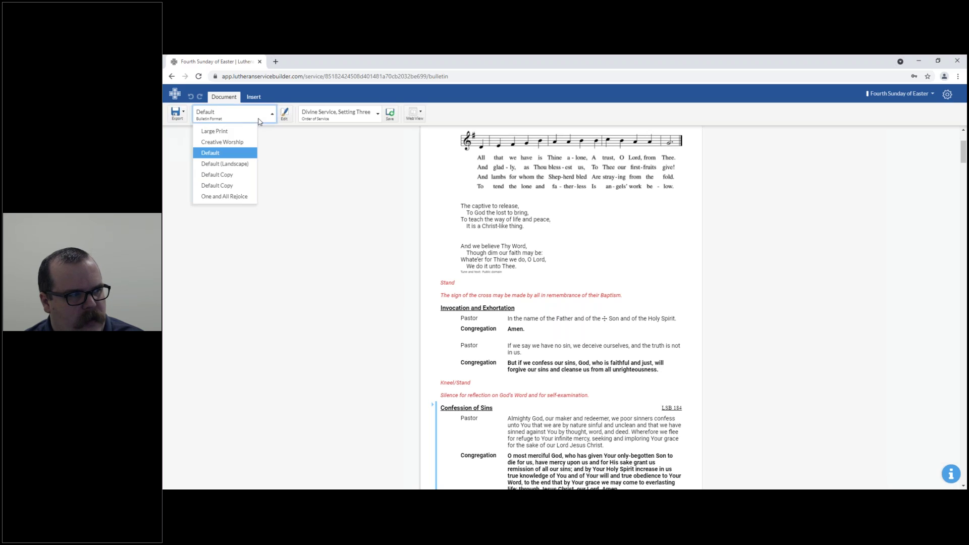
{"action": "left_click", "coordinate": [218, 133]}
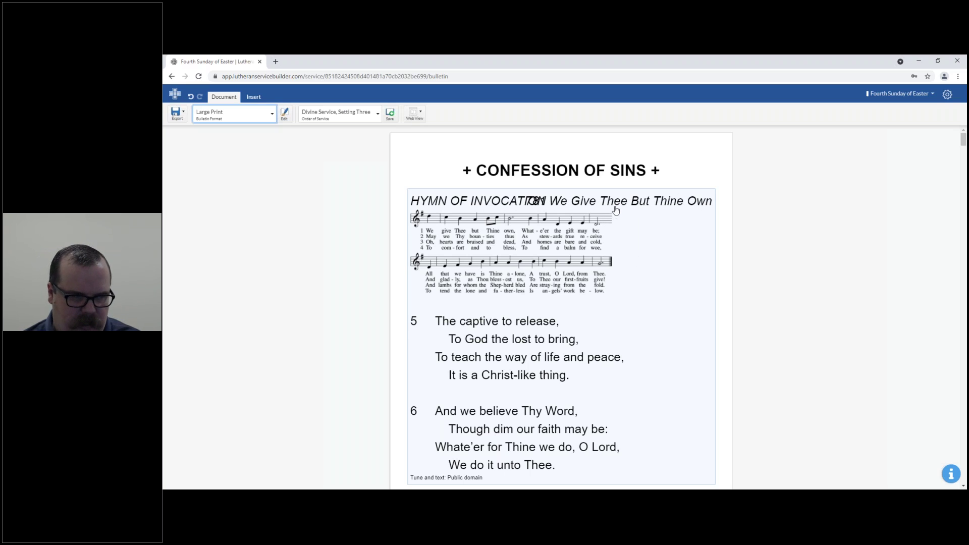
{"action": "left_click", "coordinate": [253, 120]}
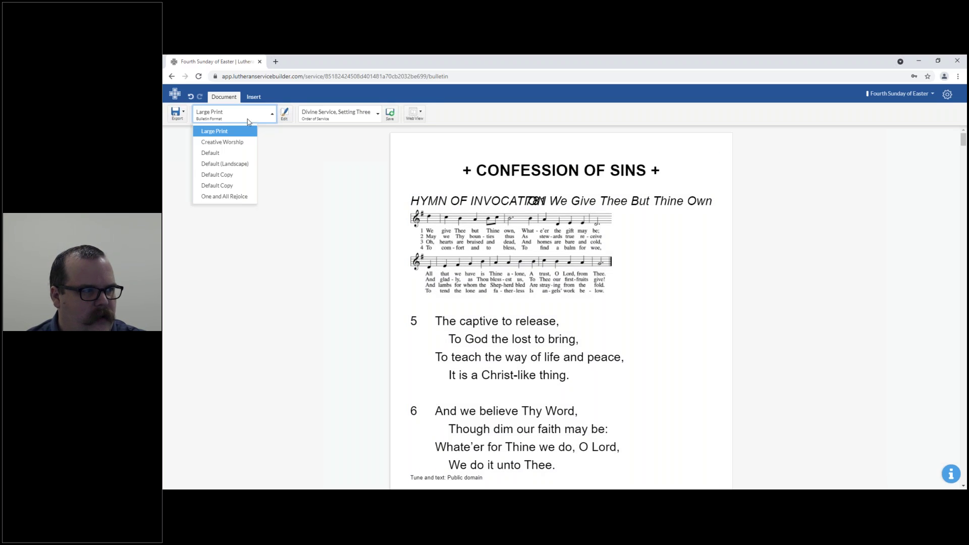
{"action": "left_click", "coordinate": [213, 154]}
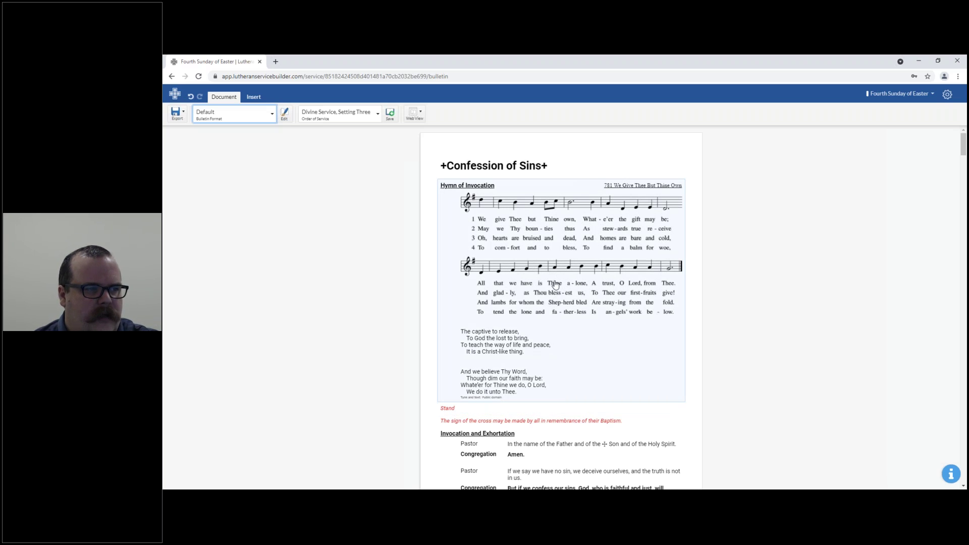
- Export the bulletin as a .docx file and open the downloaded document maximized in Microsoft Word
{"action": "left_click", "coordinate": [178, 113]}
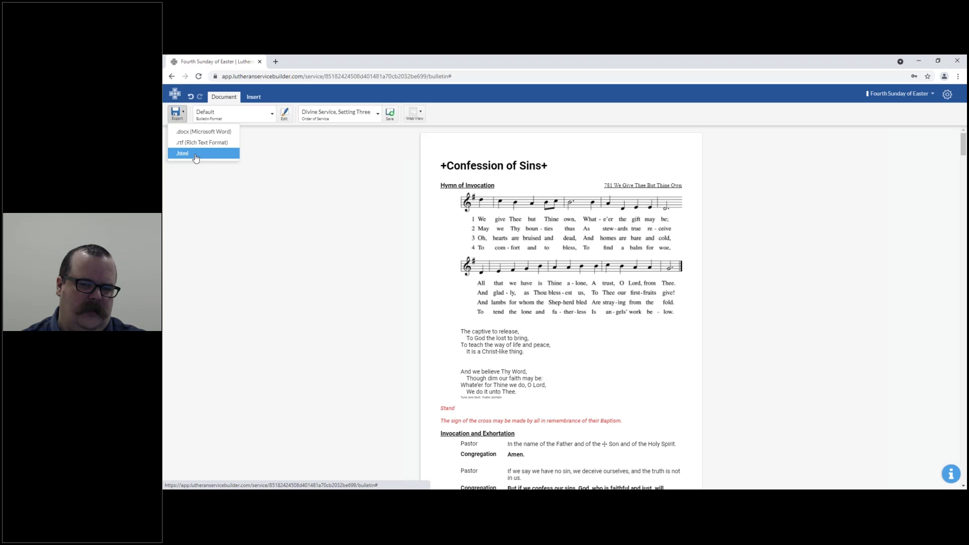
{"action": "left_click", "coordinate": [212, 135]}
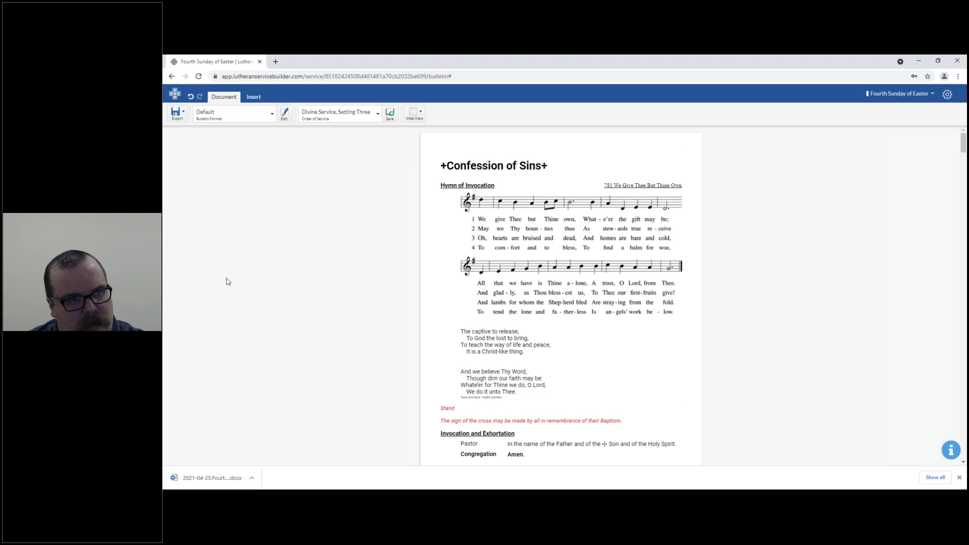
{"action": "left_click", "coordinate": [253, 480]}
{"action": "left_click", "coordinate": [273, 429]}
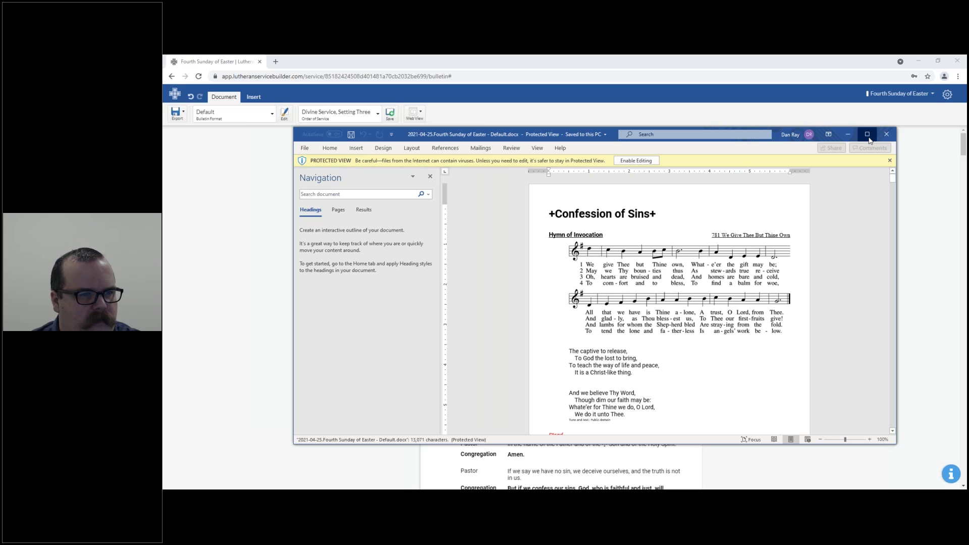
{"action": "left_click", "coordinate": [868, 134]}
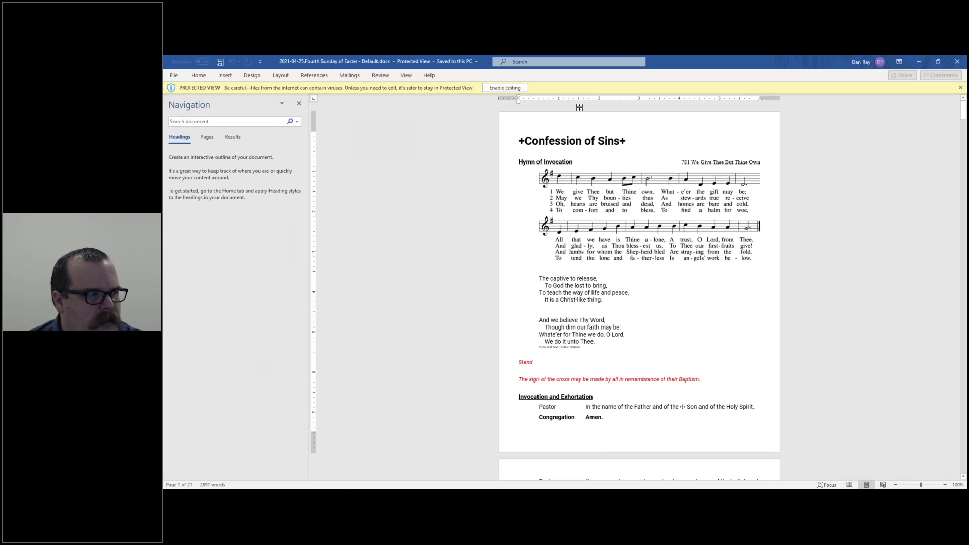
- Look through the exported bulletin's first pages to check its layout and page breaks around the service headings
{"action": "scroll", "coordinate": [604, 244], "scroll_direction": "down", "scroll_amount": 4}
{"action": "scroll", "coordinate": [604, 244], "scroll_direction": "up", "scroll_amount": 4}
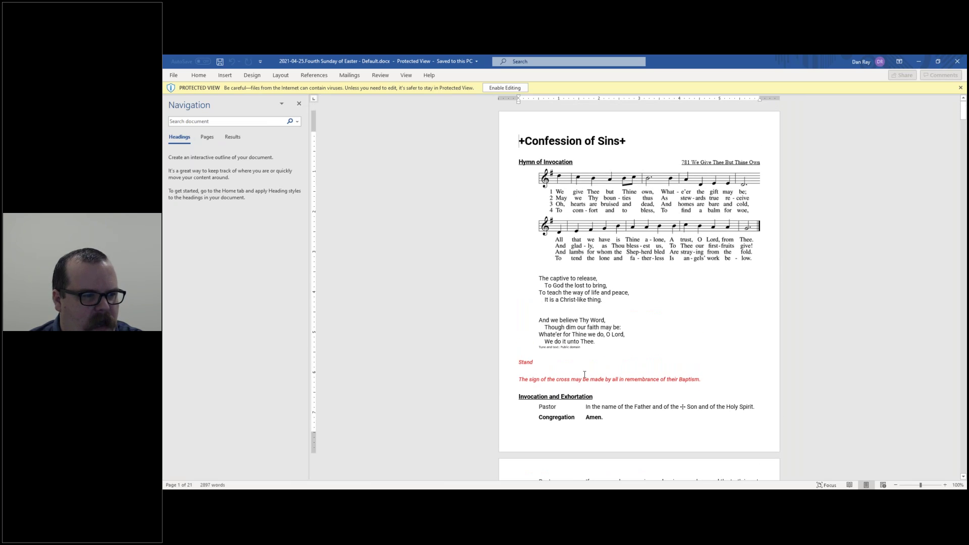
{"action": "left_click", "coordinate": [598, 408]}
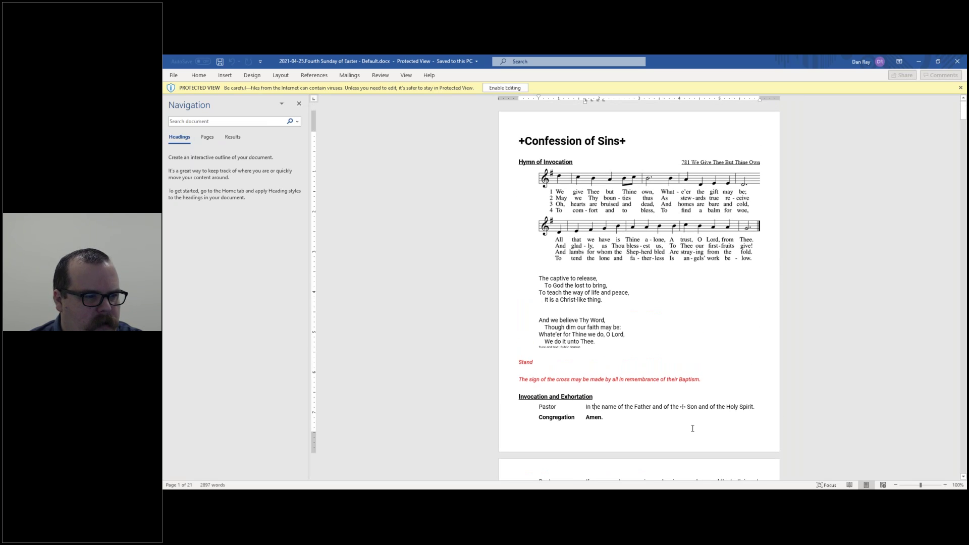
{"action": "left_click", "coordinate": [583, 292]}
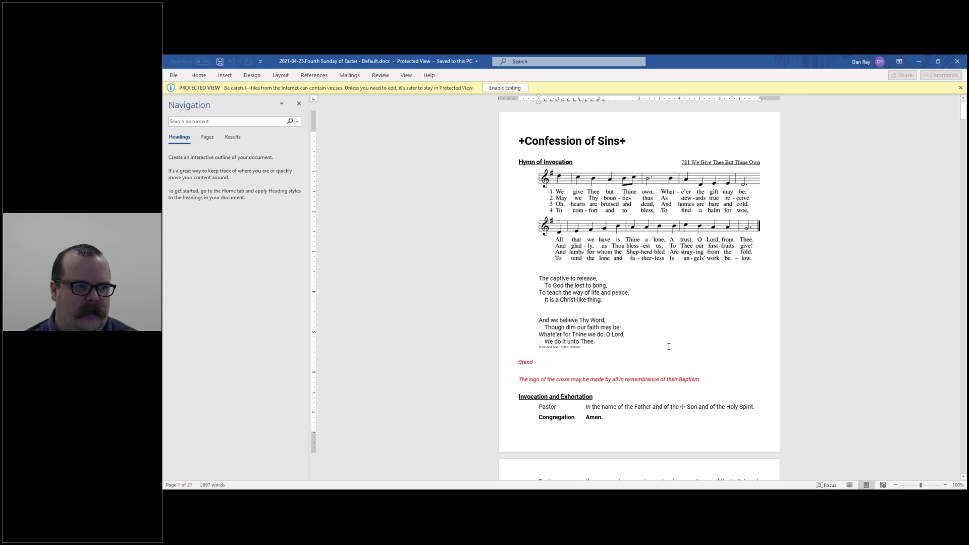
{"action": "scroll", "coordinate": [566, 348], "scroll_direction": "down", "scroll_amount": 7}
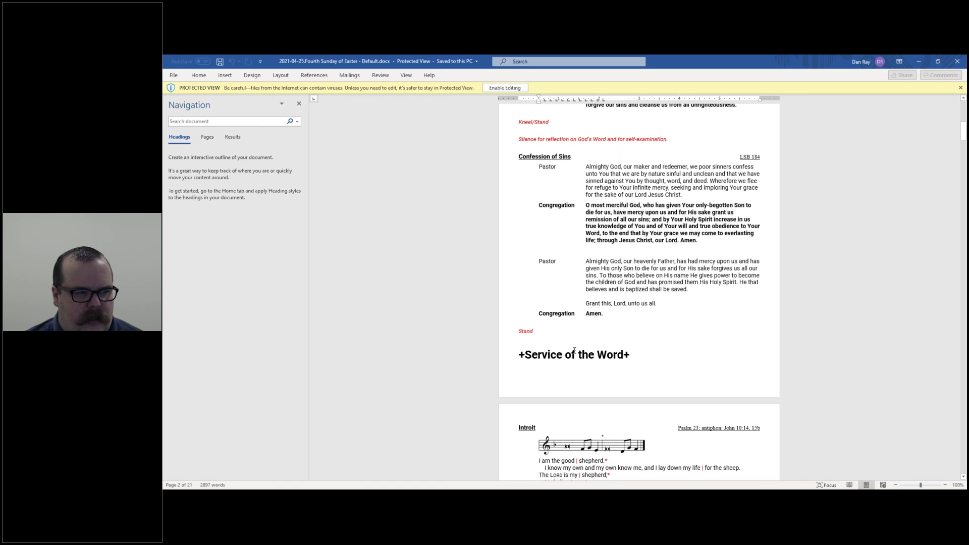
- Enable editing and move the +Service of the Word+ heading onto the next page, undoing and redoing the last change
{"action": "left_click", "coordinate": [540, 367]}
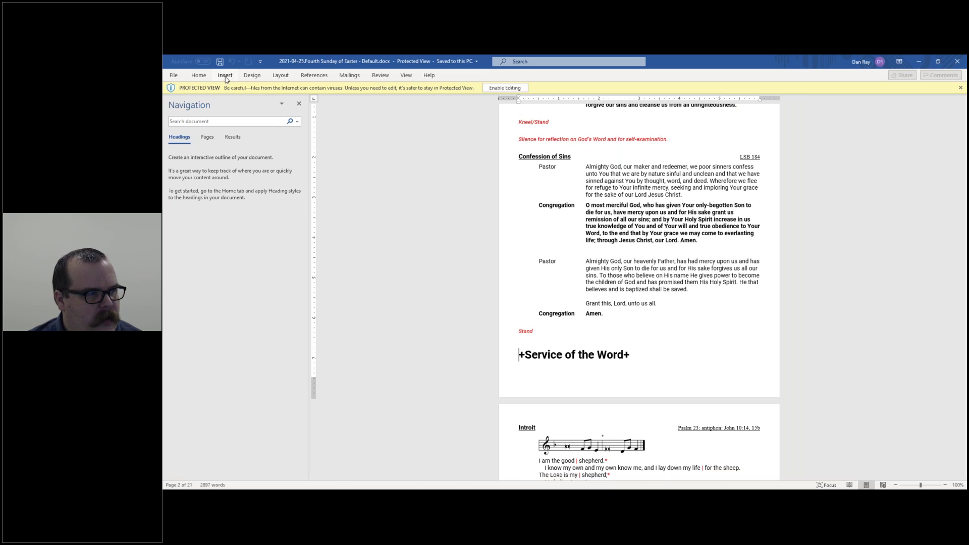
{"action": "left_click", "coordinate": [505, 88]}
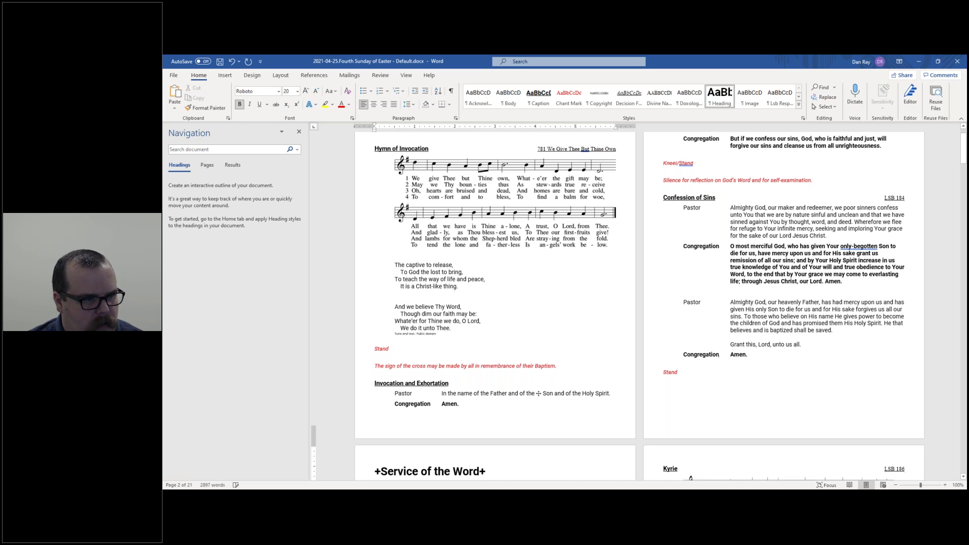
{"action": "scroll", "coordinate": [617, 307], "scroll_direction": "down", "scroll_amount": 1}
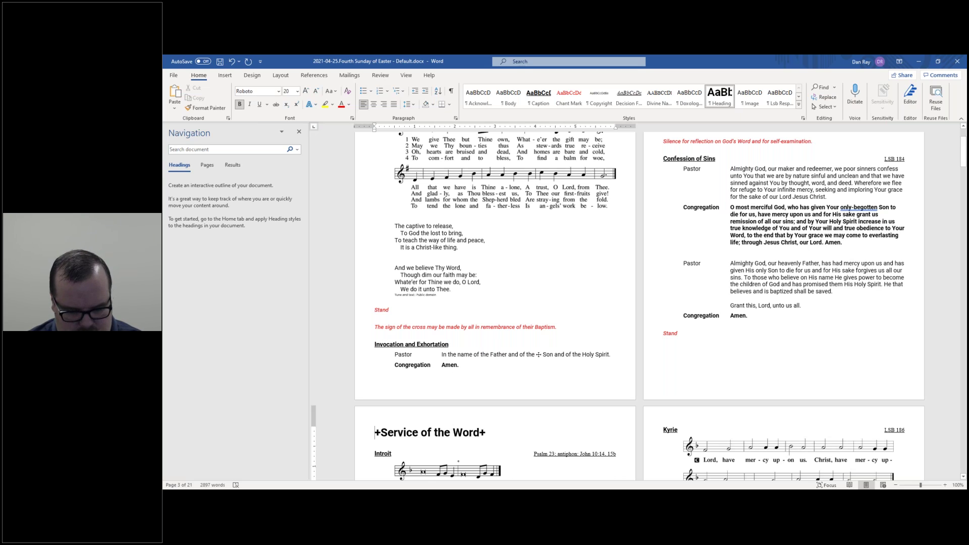
{"action": "key", "text": "ctrl+z"}
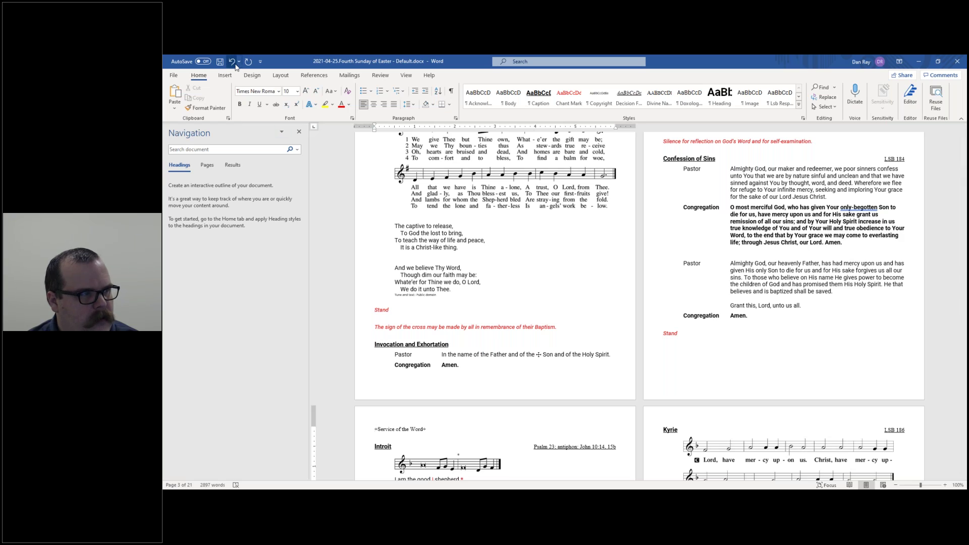
{"action": "left_click", "coordinate": [248, 61]}
{"action": "left_click", "coordinate": [735, 391]}
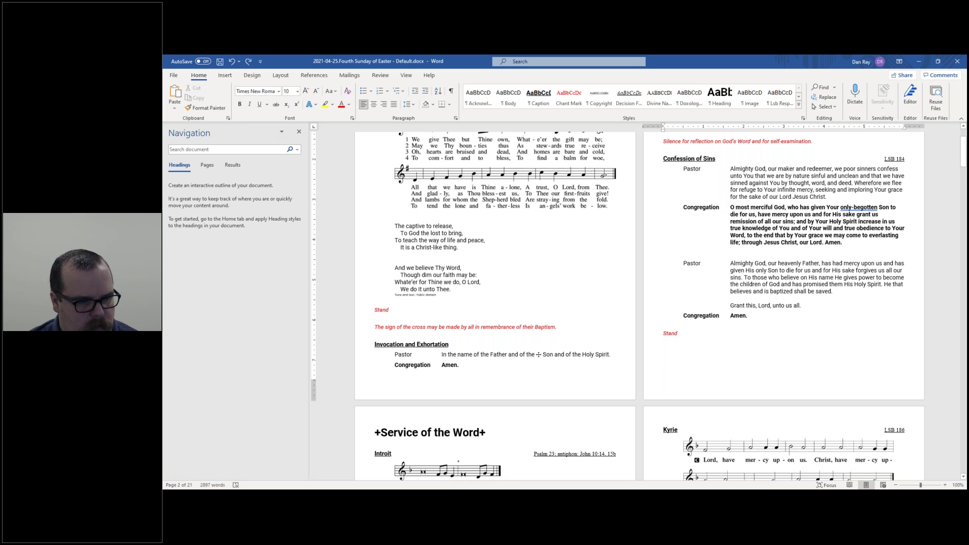
- Remove the existing break above the +Service of the Word+ heading and insert a page break directly before it
{"action": "key", "text": "Delete"}
{"action": "left_click", "coordinate": [666, 373]}
{"action": "left_click", "coordinate": [225, 75]}
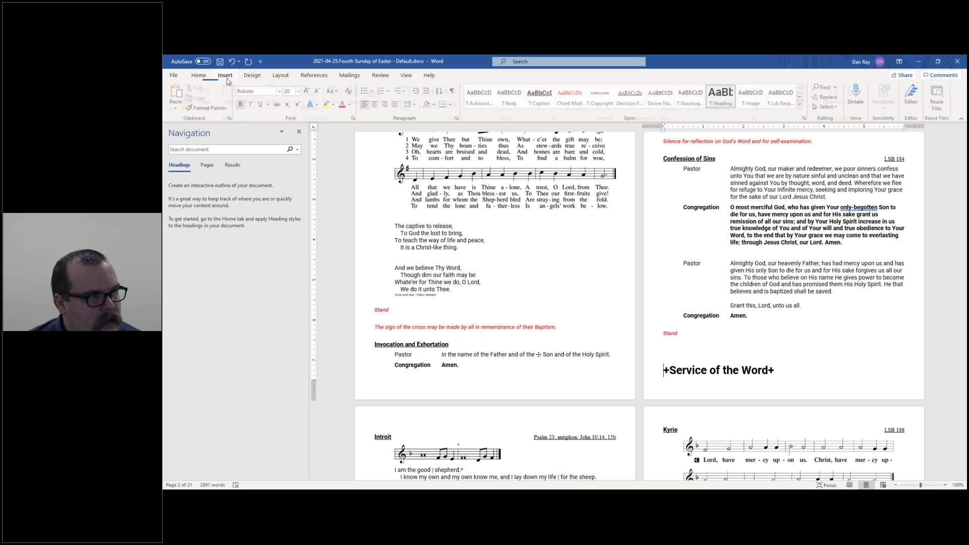
{"action": "left_click", "coordinate": [208, 104]}
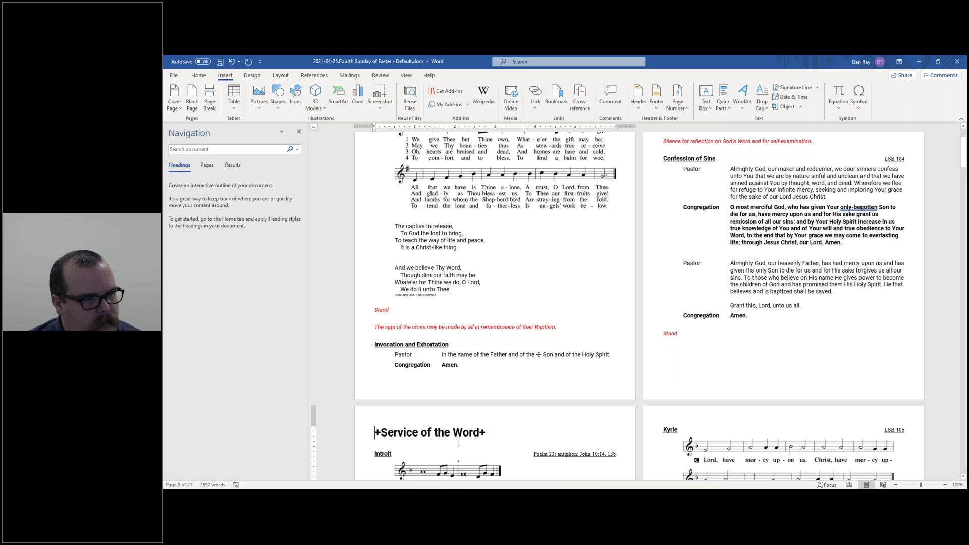
- Look through the pages from the Introit to the Nicene Creed to check how the service sections break across pages
{"action": "scroll", "coordinate": [634, 386], "scroll_direction": "down", "scroll_amount": 2}
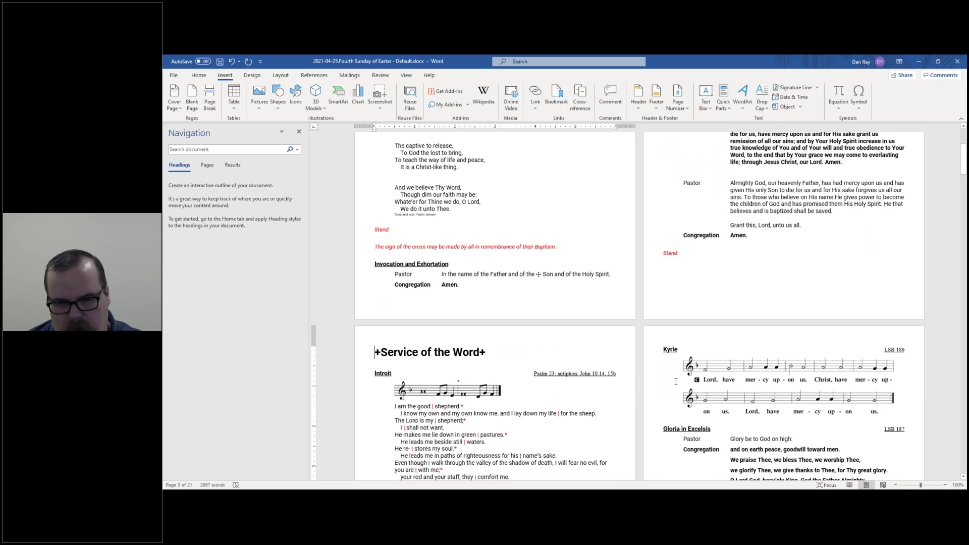
{"action": "scroll", "coordinate": [676, 381], "scroll_direction": "down", "scroll_amount": 4}
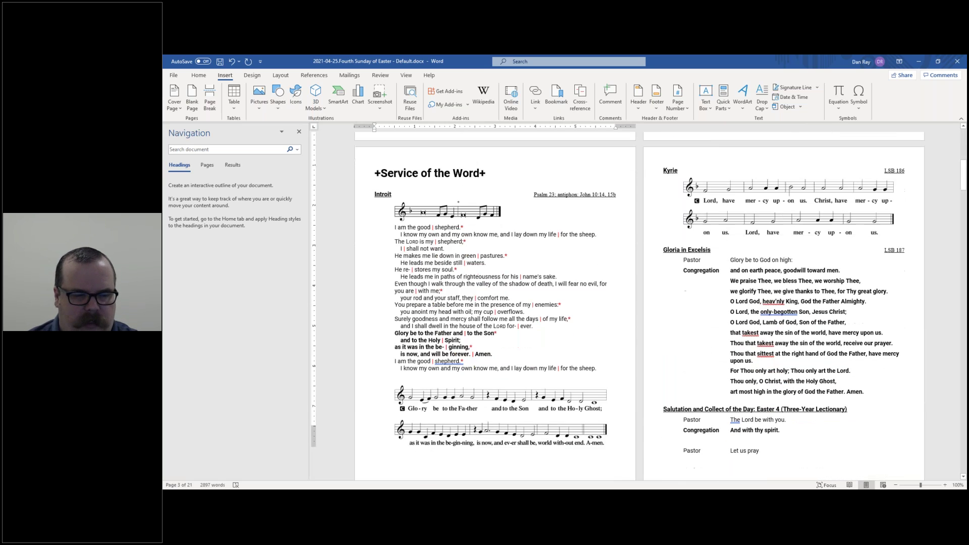
{"action": "scroll", "coordinate": [696, 343], "scroll_direction": "down", "scroll_amount": 2}
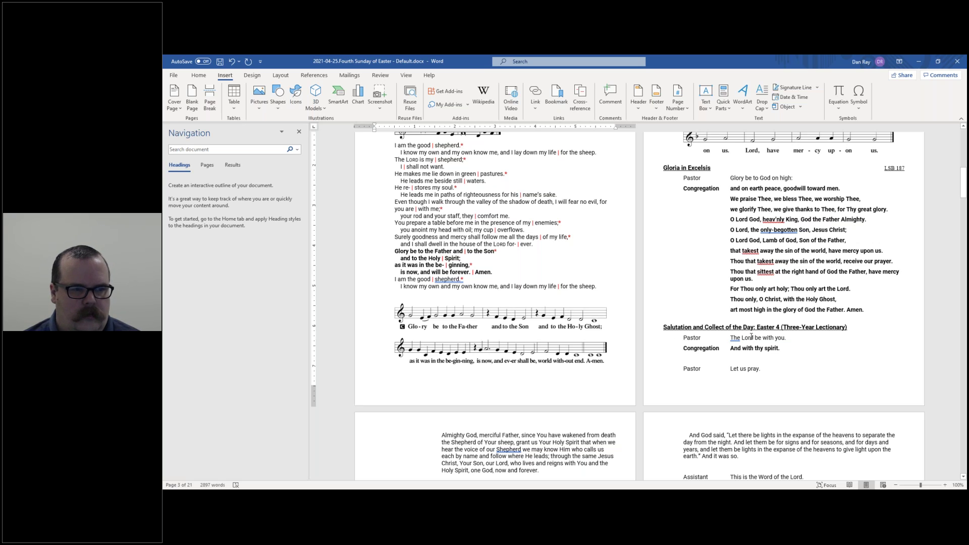
{"action": "scroll", "coordinate": [752, 337], "scroll_direction": "down", "scroll_amount": 1}
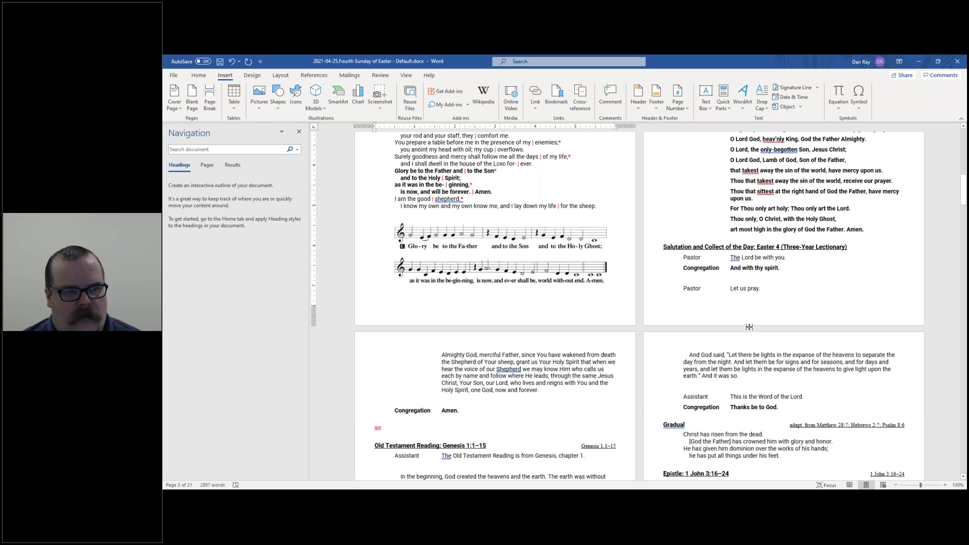
{"action": "scroll", "coordinate": [751, 337], "scroll_direction": "down", "scroll_amount": 2}
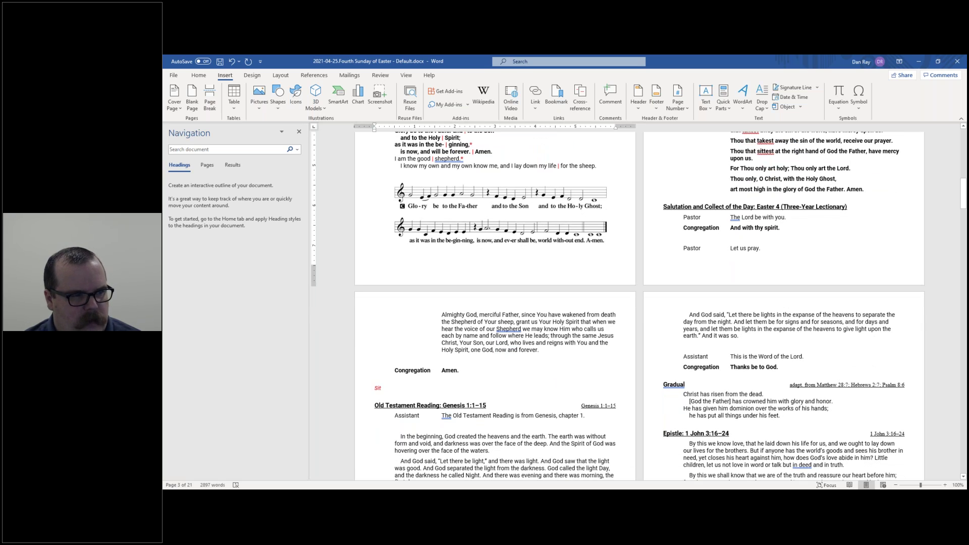
{"action": "scroll", "coordinate": [618, 307], "scroll_direction": "down", "scroll_amount": 10}
{"action": "scroll", "coordinate": [618, 307], "scroll_direction": "down", "scroll_amount": 4}
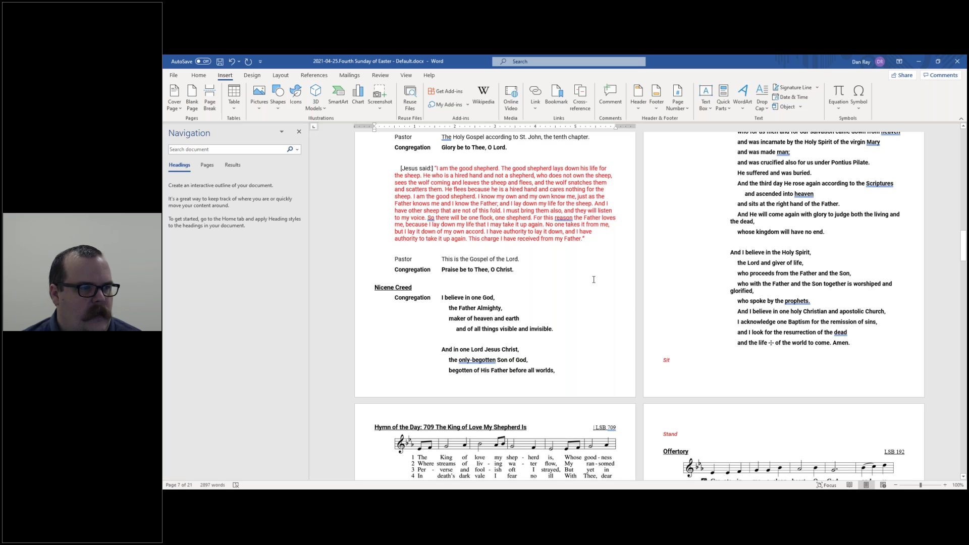
{"action": "scroll", "coordinate": [759, 263], "scroll_direction": "up", "scroll_amount": 9}
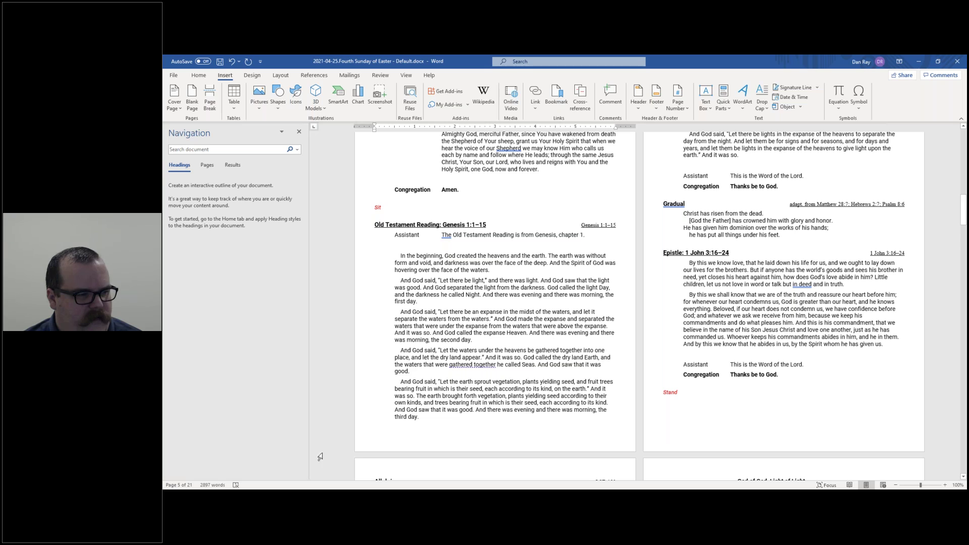
- Switch to Lutheran Service Builder and view the layout settings of the Default bulletin format
{"action": "key", "text": "alt+Tab"}
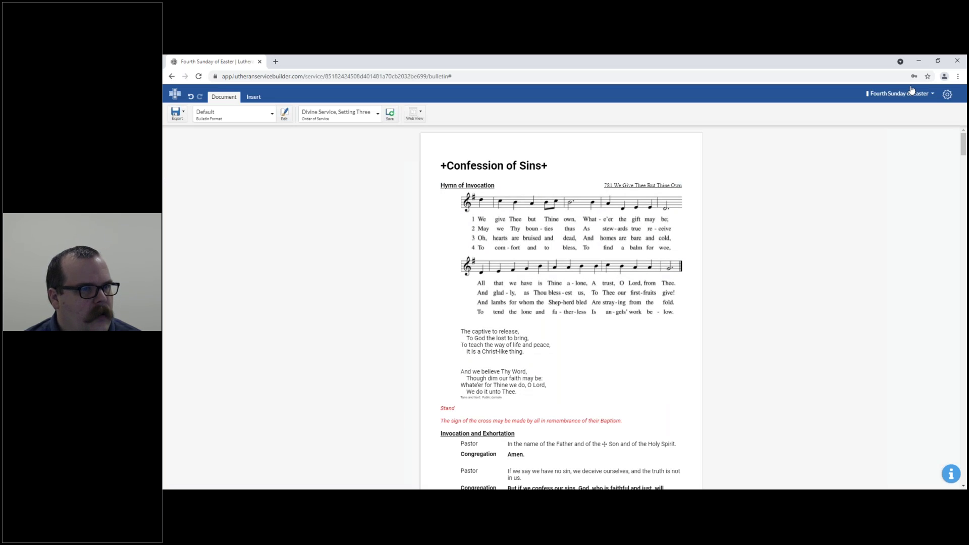
{"action": "left_click", "coordinate": [948, 95]}
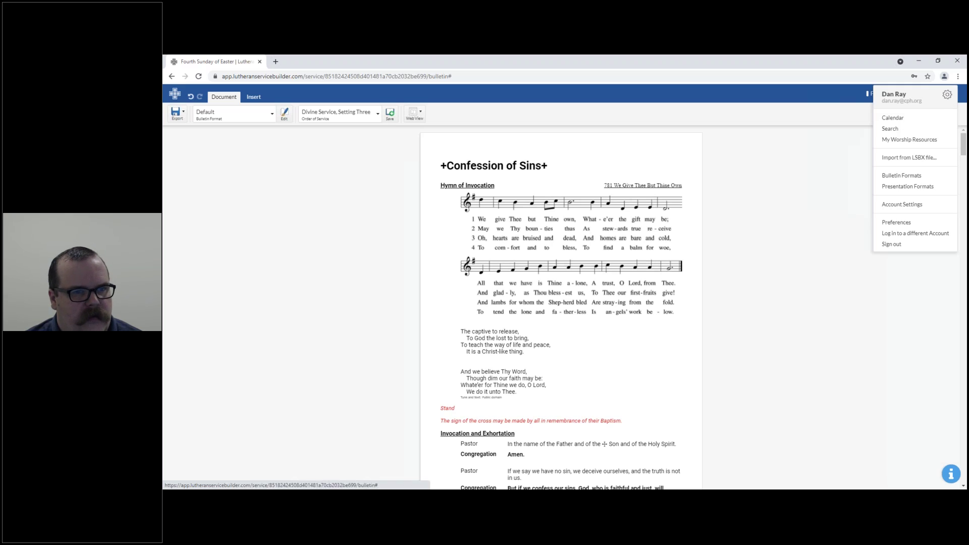
{"action": "left_click", "coordinate": [903, 177]}
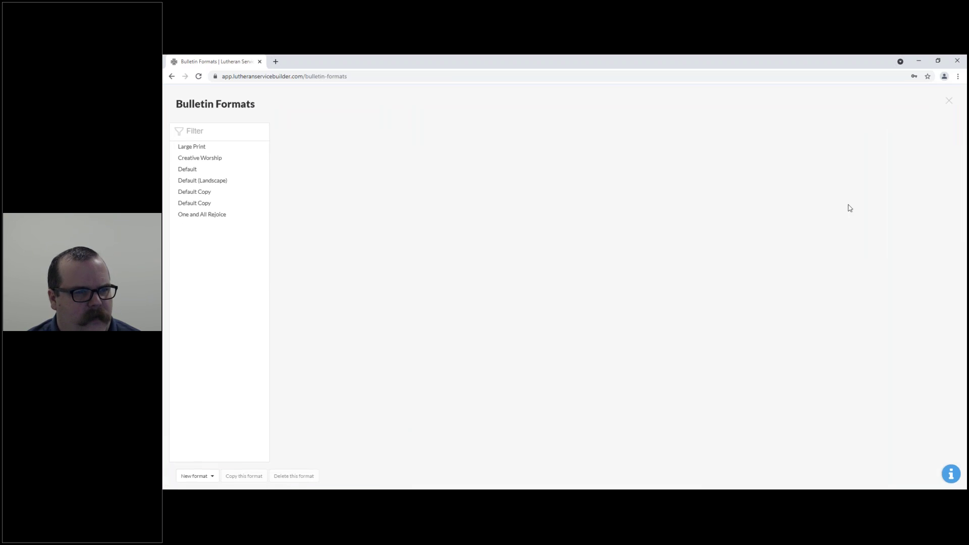
{"action": "left_click", "coordinate": [190, 169]}
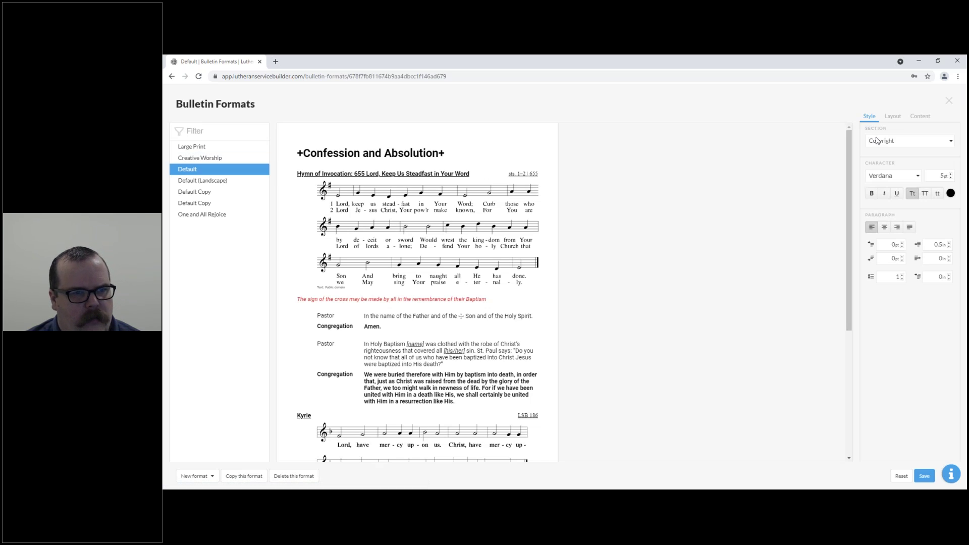
{"action": "left_click", "coordinate": [892, 116]}
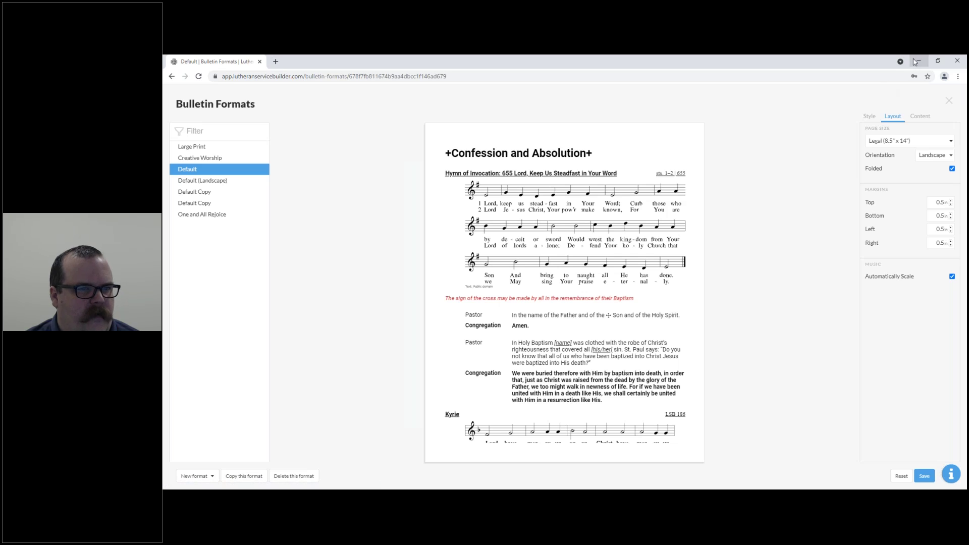
- Switch back to Word and inspect the bulletin's print settings and page setup, including orientation and multiple-page layout, without changing them
{"action": "key", "text": "alt+Tab"}
{"action": "key", "text": "super+d"}
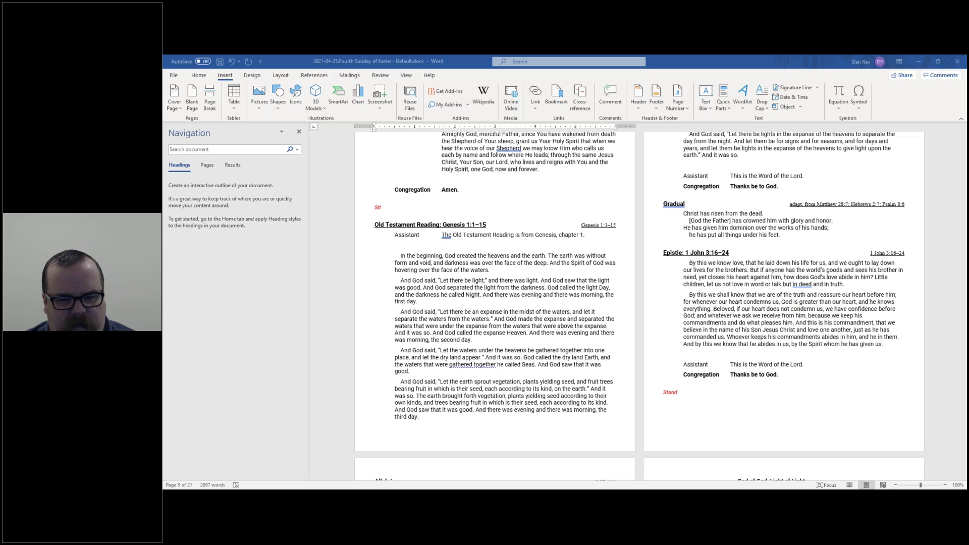
{"action": "key", "text": "super+d"}
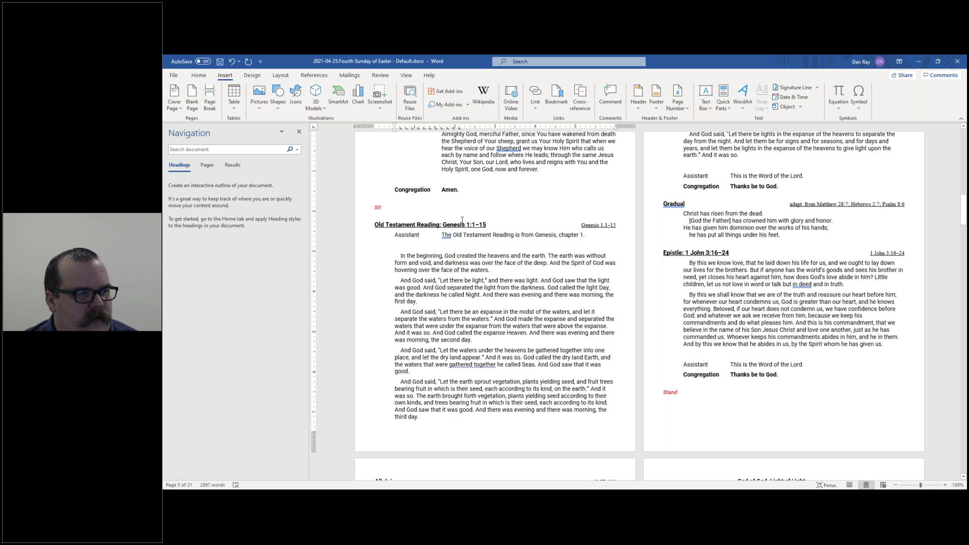
{"action": "left_click", "coordinate": [174, 75]}
{"action": "left_click", "coordinate": [203, 204]}
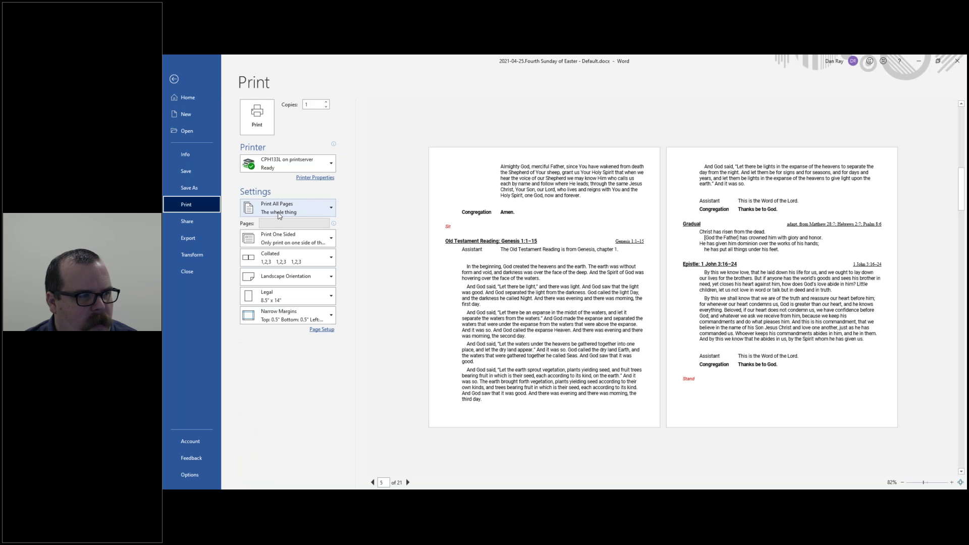
{"action": "left_click", "coordinate": [328, 334]}
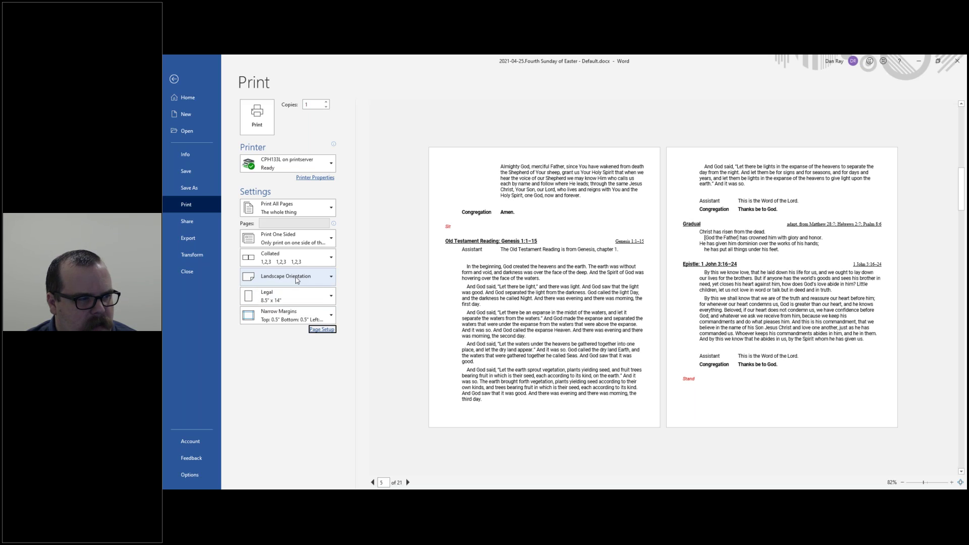
{"action": "left_click", "coordinate": [324, 331]}
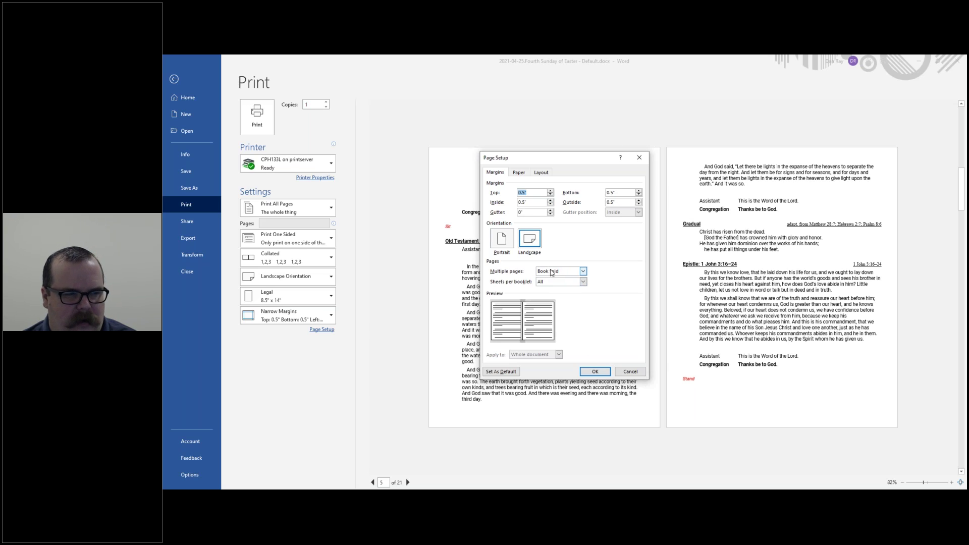
{"action": "left_click", "coordinate": [641, 375]}
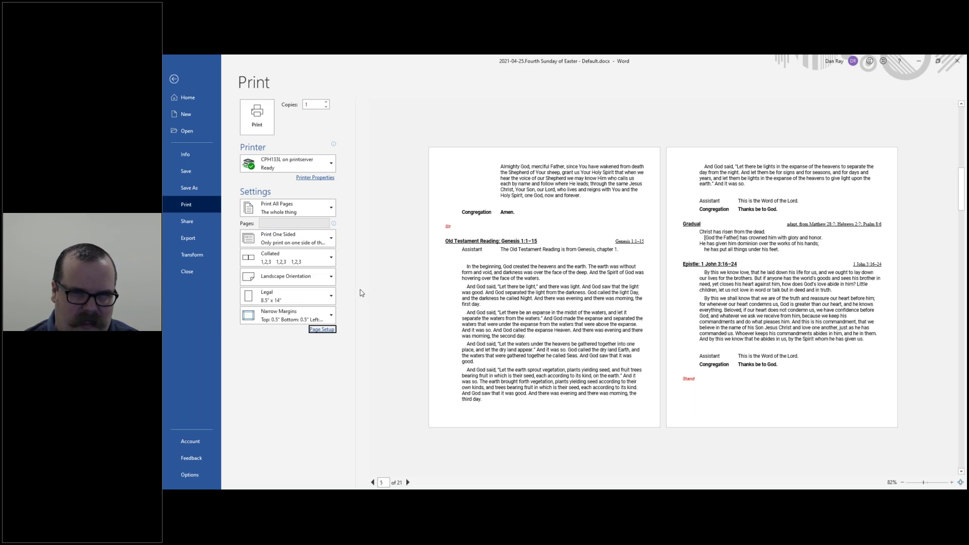
{"action": "left_click", "coordinate": [174, 80]}
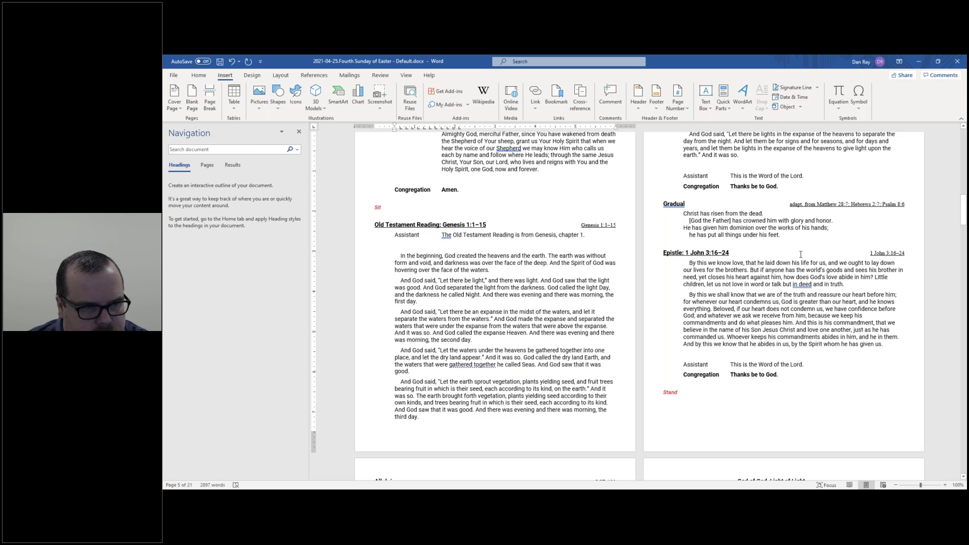
- Return to the Fourth Sunday of Easter bulletin in Lutheran Service Builder and enable its web view
{"action": "left_click", "coordinate": [920, 63]}
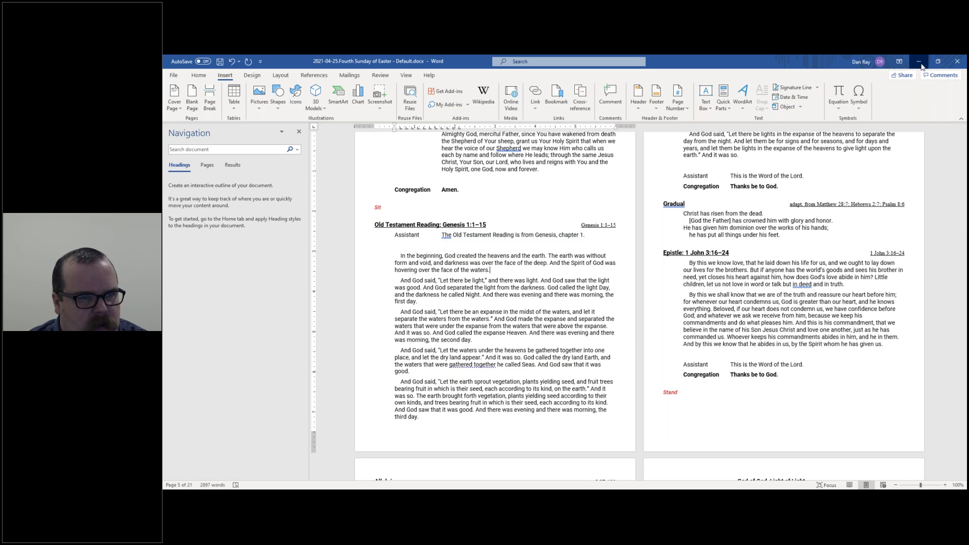
{"action": "left_click", "coordinate": [949, 101]}
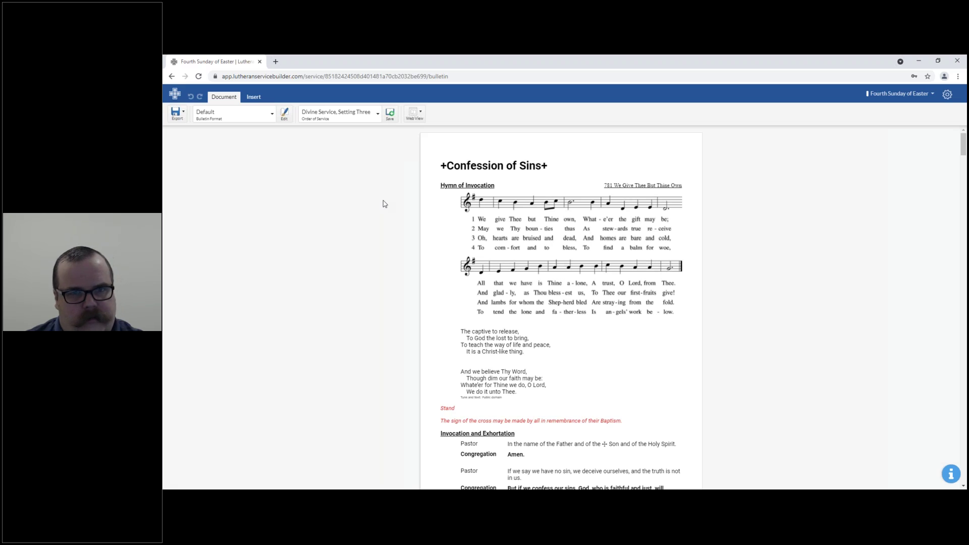
{"action": "left_click", "coordinate": [421, 122]}
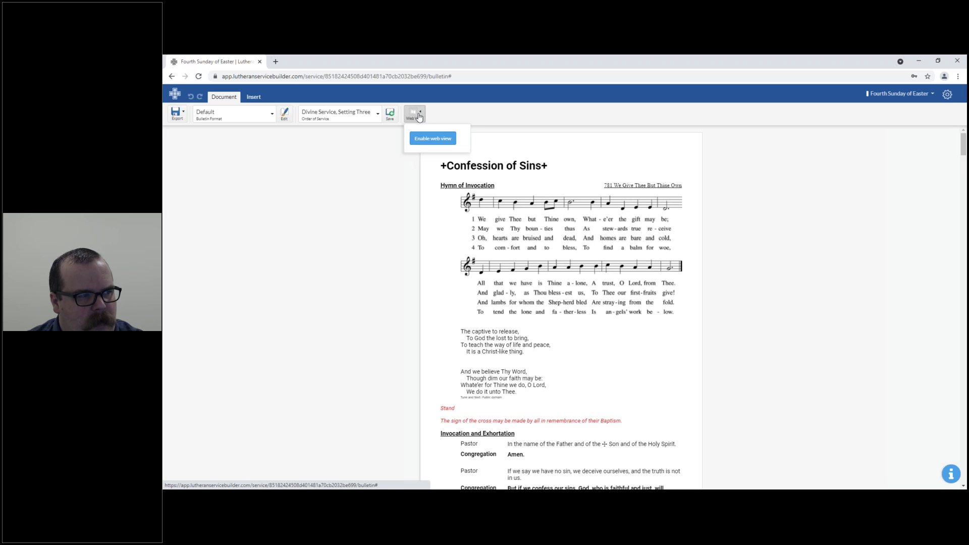
{"action": "left_click", "coordinate": [432, 144]}
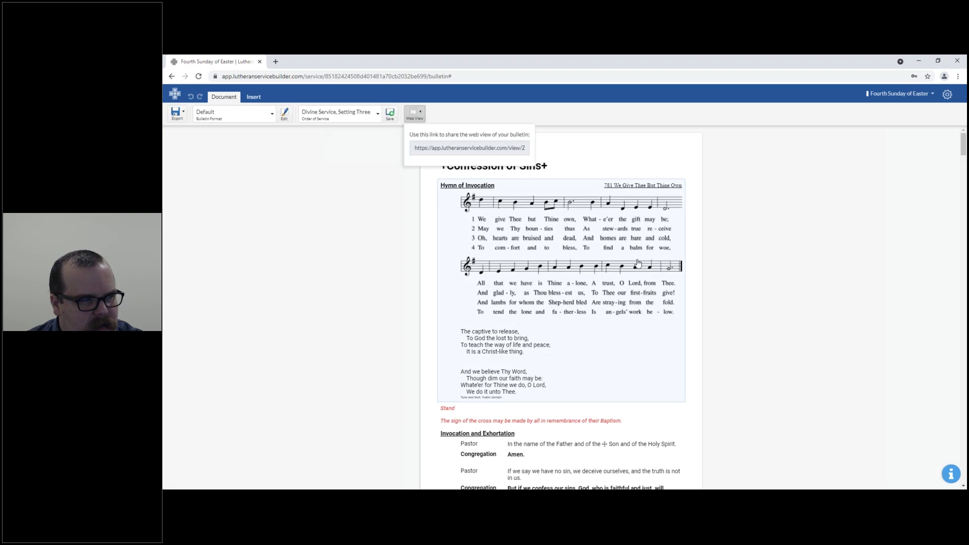
- Copy the web view's share link, open it in a new browser tab and look through the online bulletin
{"action": "left_click_drag", "start_coordinate": [415, 148], "coordinate": [610, 138]}
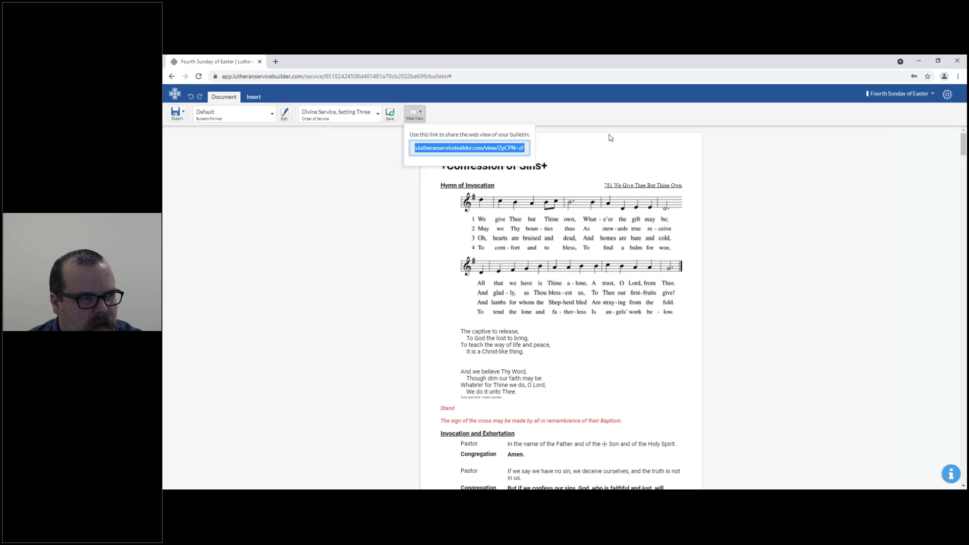
{"action": "right_click", "coordinate": [503, 150]}
{"action": "left_click", "coordinate": [523, 161]}
{"action": "left_click", "coordinate": [277, 62]}
{"action": "left_click", "coordinate": [289, 75]}
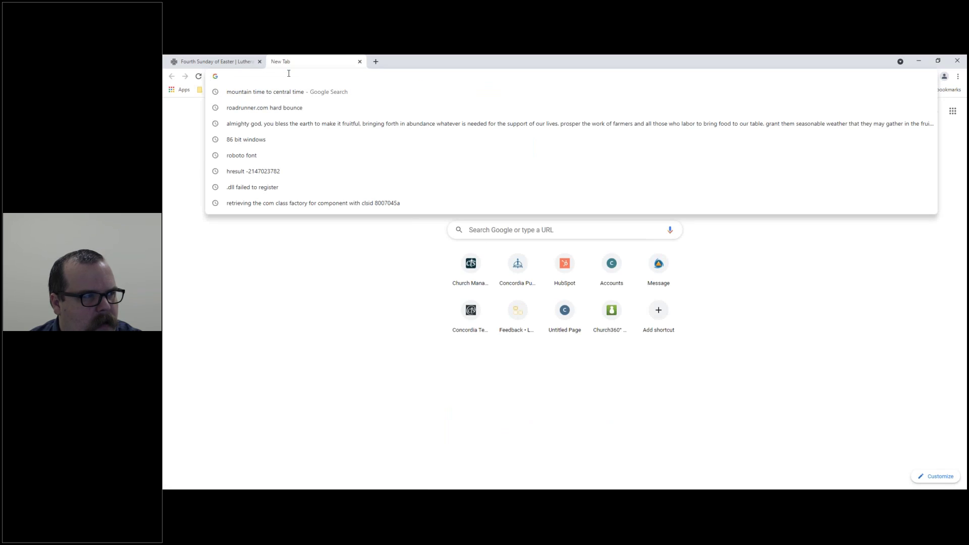
{"action": "key", "text": "ctrl+v"}
{"action": "key", "text": "Return"}
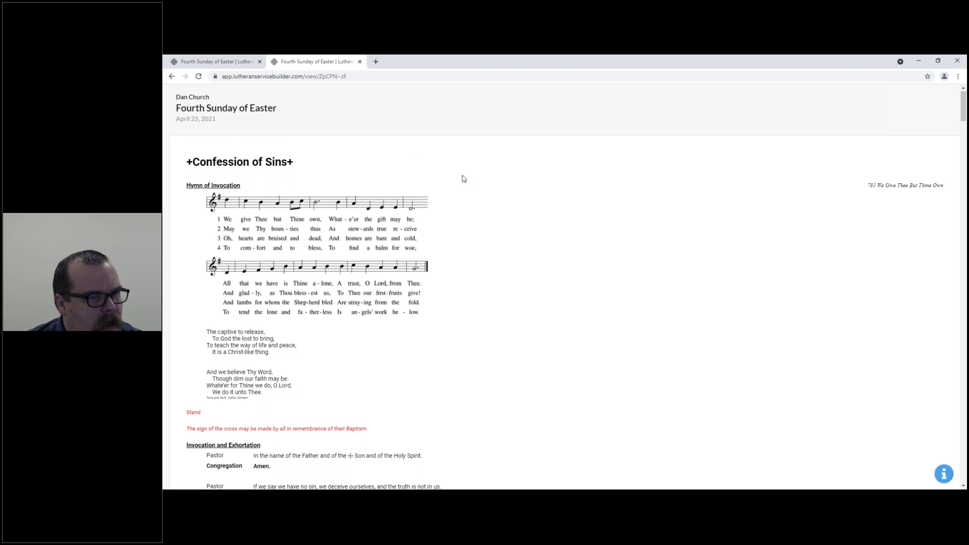
{"action": "scroll", "coordinate": [463, 179], "scroll_direction": "down", "scroll_amount": 20}
{"action": "scroll", "coordinate": [463, 179], "scroll_direction": "down", "scroll_amount": 9}
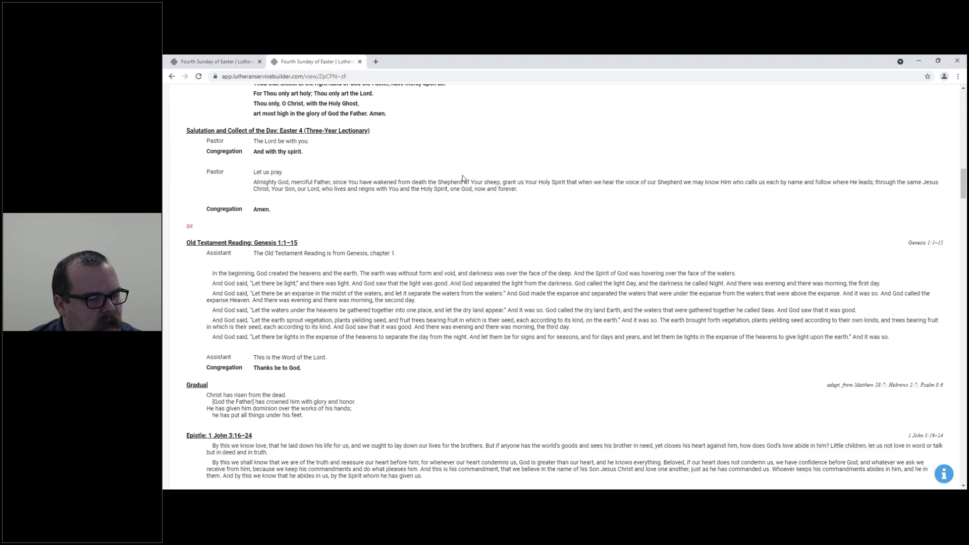
{"action": "scroll", "coordinate": [463, 180], "scroll_direction": "up", "scroll_amount": 9}
{"action": "scroll", "coordinate": [462, 179], "scroll_direction": "up", "scroll_amount": 18}
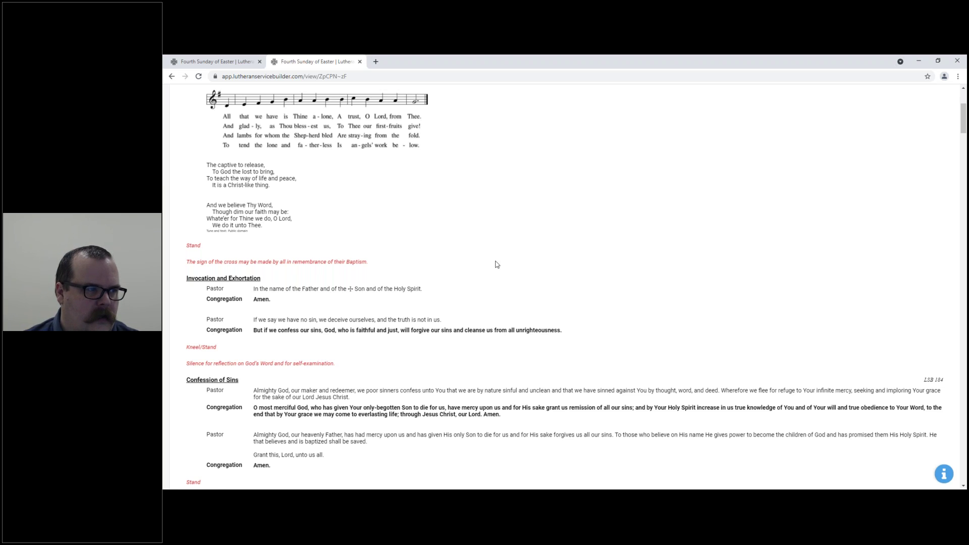
{"action": "scroll", "coordinate": [484, 265], "scroll_direction": "up", "scroll_amount": 4}
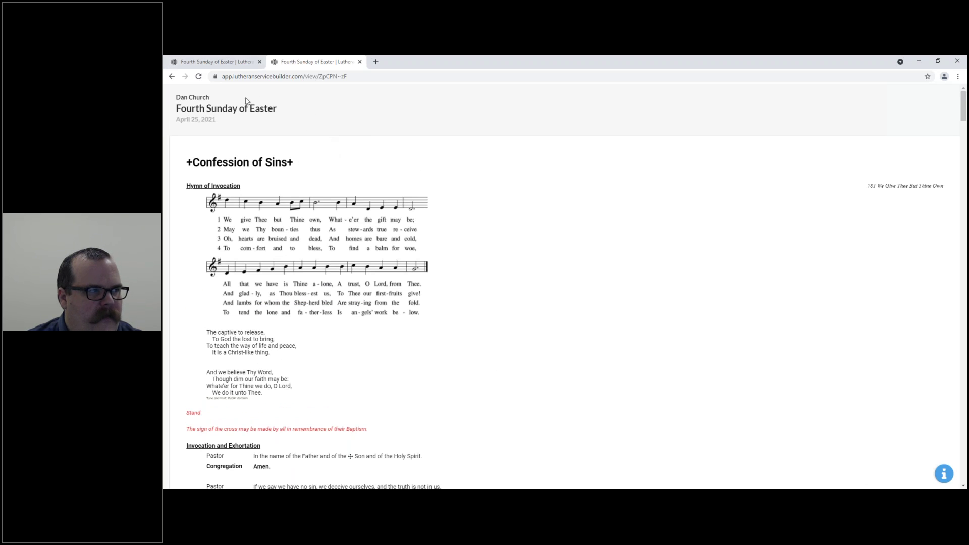
- Return to the bulletin editor and replace the Hymn of Invocation with 525 Crown Him with Many Crowns
{"action": "left_click", "coordinate": [225, 63]}
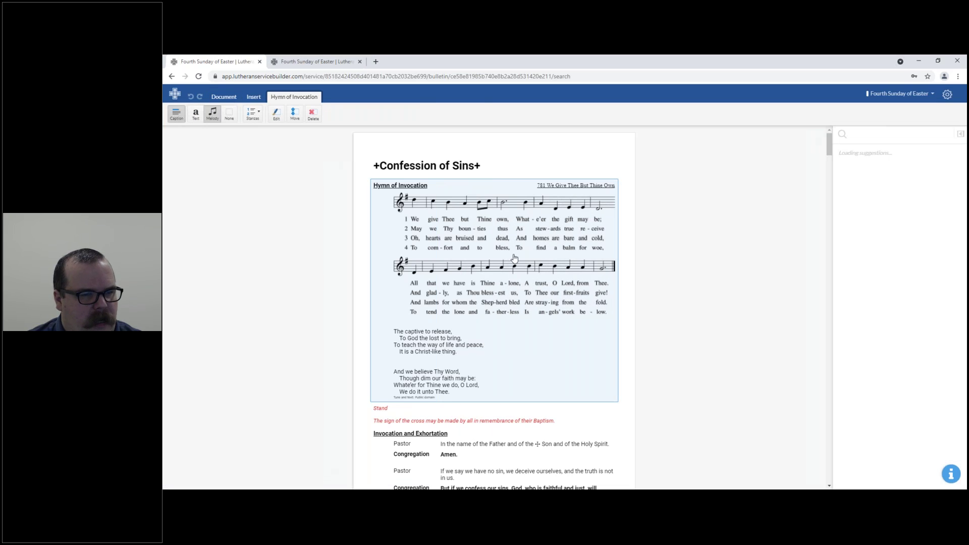
{"action": "left_click", "coordinate": [878, 205]}
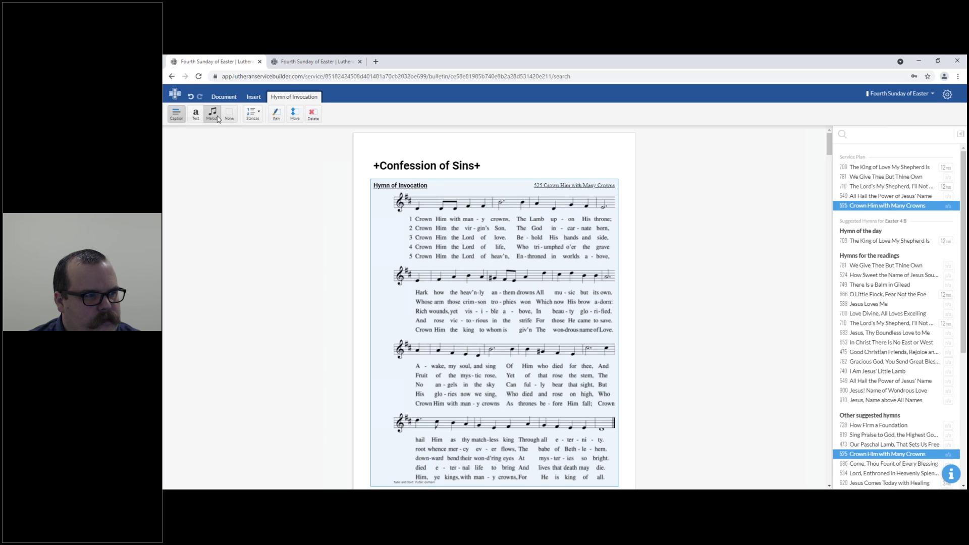
- Check the web view's sharing details without updating it, and reload the online bulletin to check its Hymn of Invocation
{"action": "left_click", "coordinate": [224, 97]}
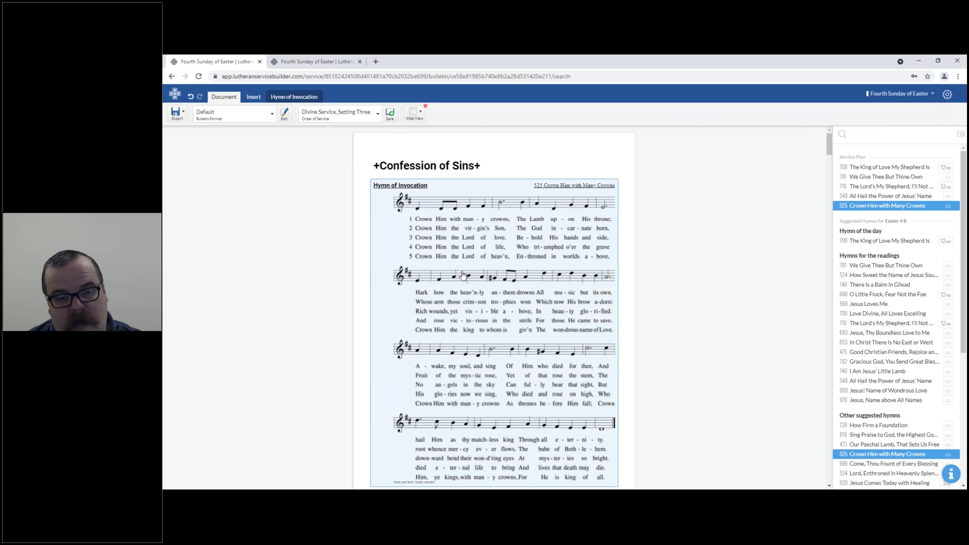
{"action": "left_click", "coordinate": [414, 112]}
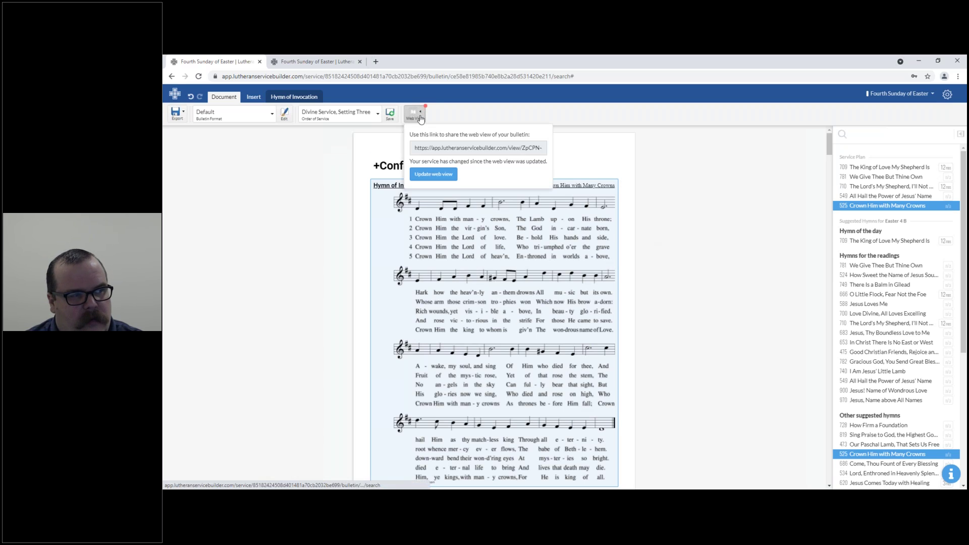
{"action": "left_click", "coordinate": [679, 212]}
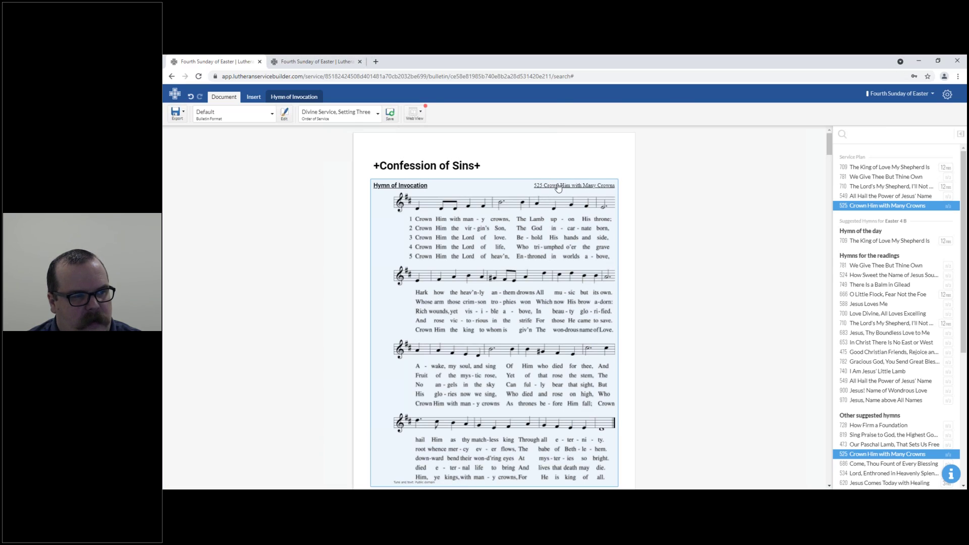
{"action": "left_click", "coordinate": [316, 61]}
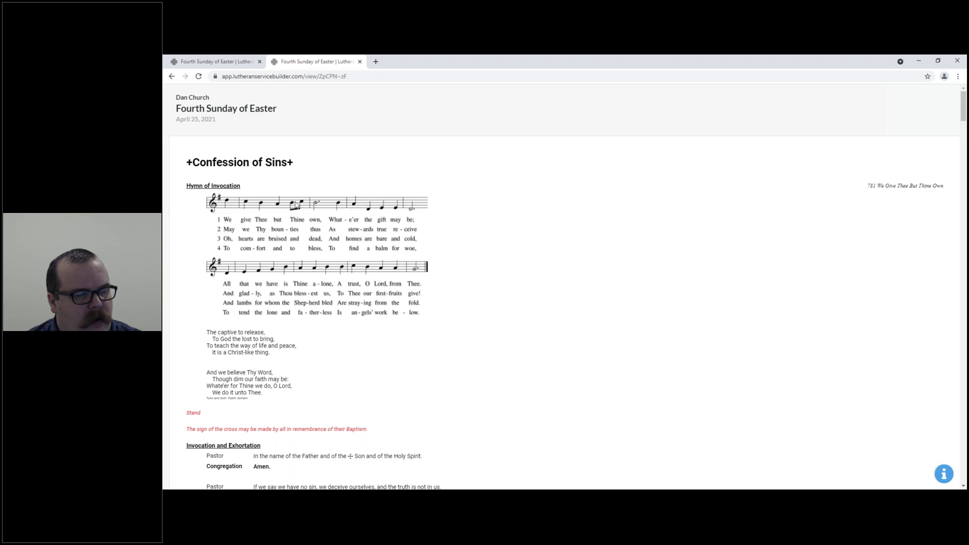
{"action": "left_click", "coordinate": [198, 76]}
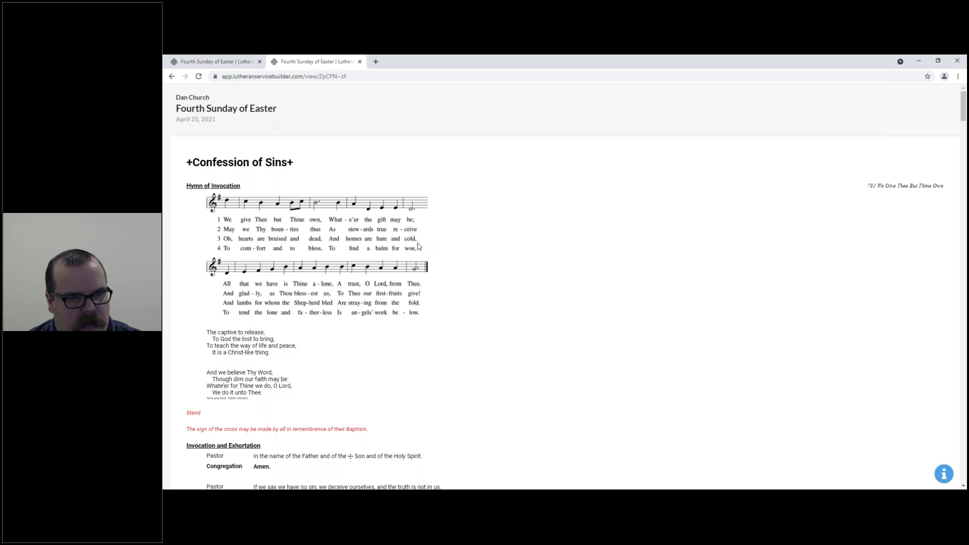
- Update the web view from the bulletin editor and reload the online bulletin to show the new hymn
{"action": "left_click", "coordinate": [213, 61]}
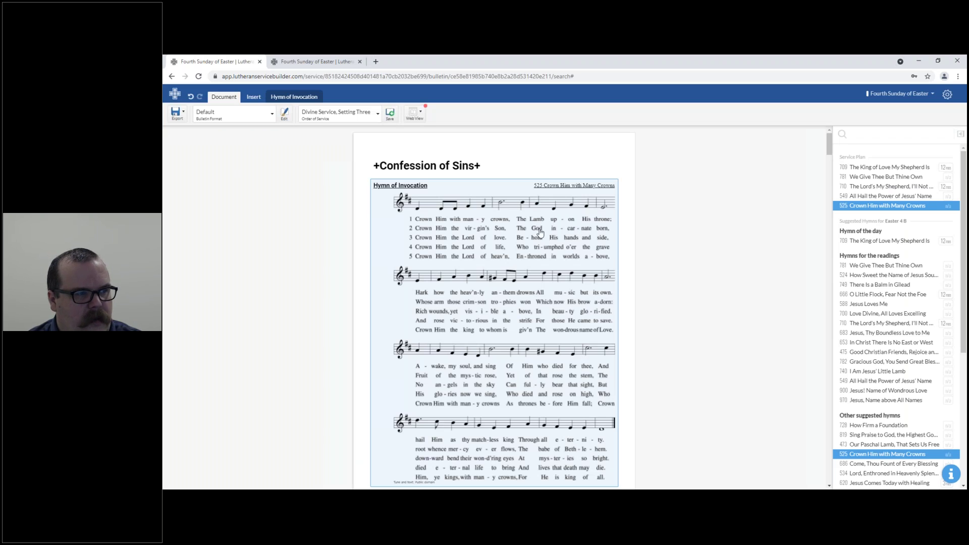
{"action": "left_click", "coordinate": [421, 114]}
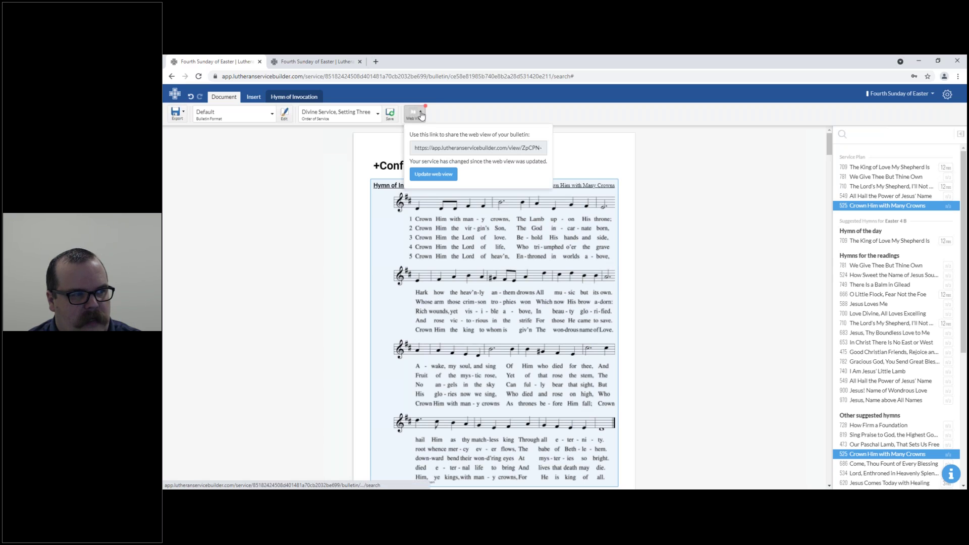
{"action": "left_click", "coordinate": [430, 175]}
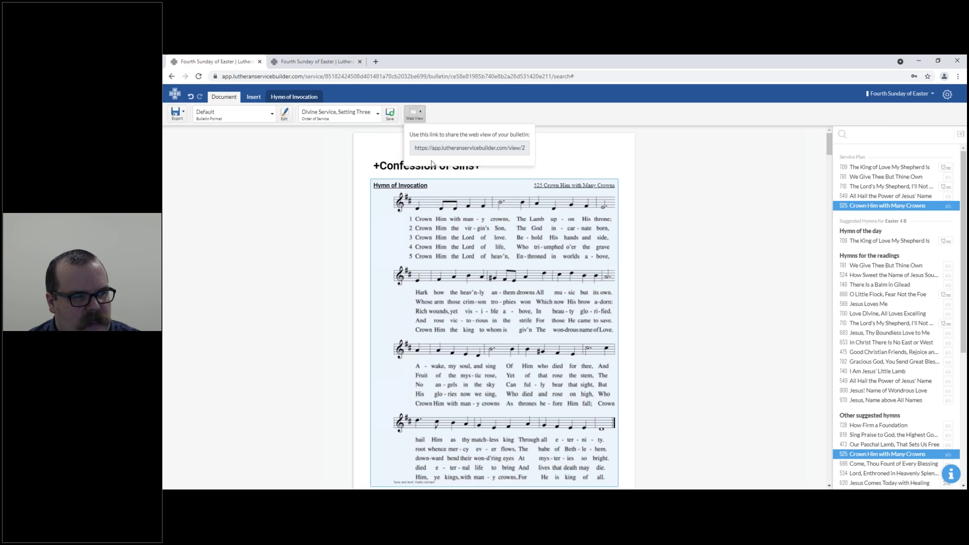
{"action": "left_click", "coordinate": [321, 235]}
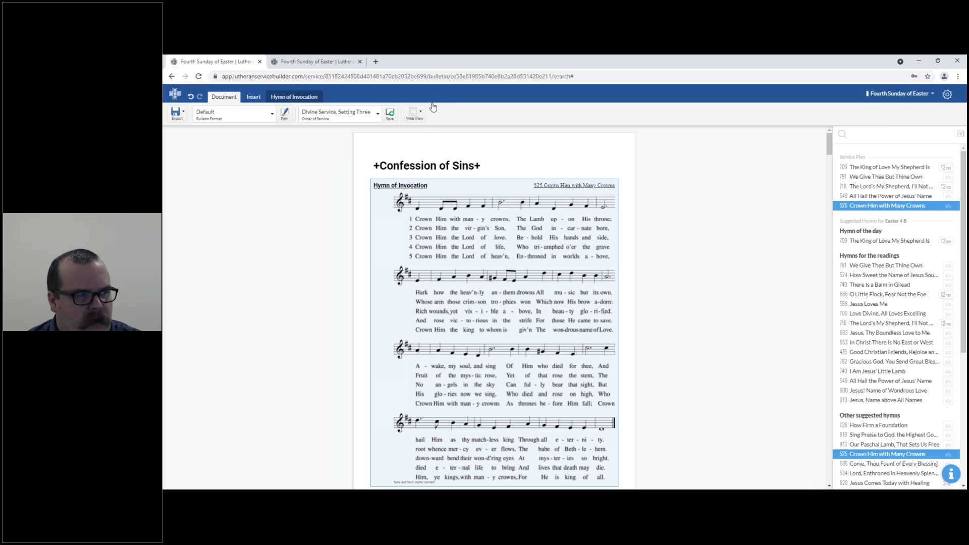
{"action": "left_click", "coordinate": [294, 59]}
{"action": "key", "text": "F5"}
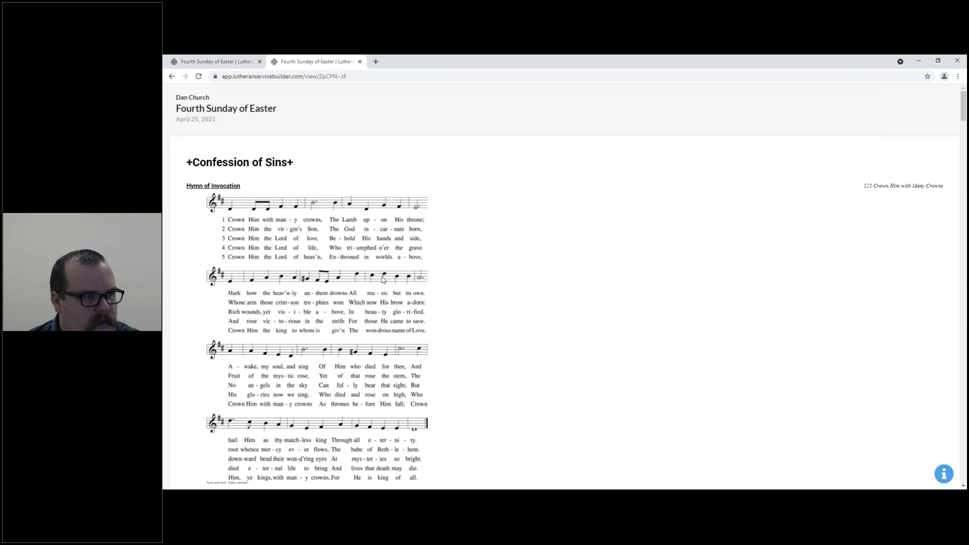
- Return to the bulletin editor and look through the full order of service
{"action": "left_click", "coordinate": [212, 61]}
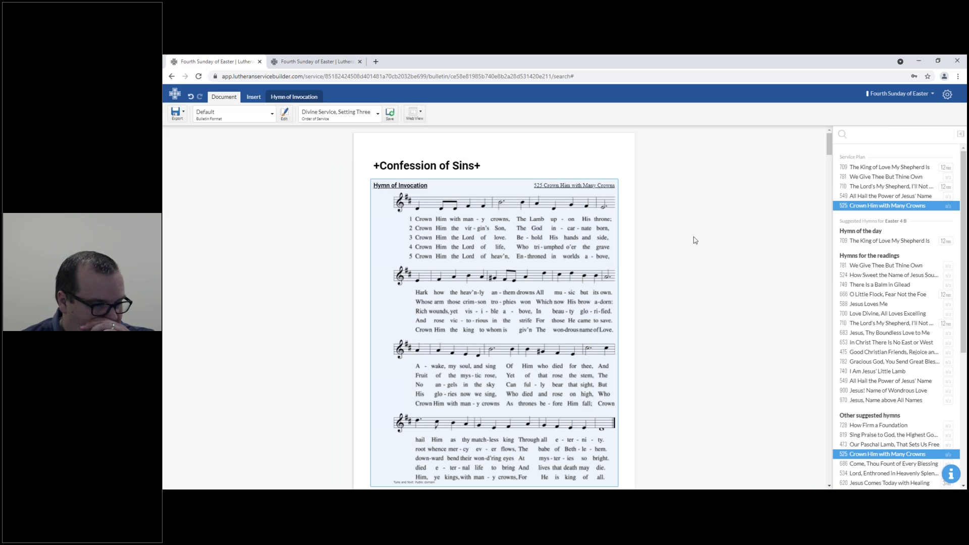
{"action": "scroll", "coordinate": [694, 238], "scroll_direction": "down", "scroll_amount": 10}
{"action": "scroll", "coordinate": [693, 237], "scroll_direction": "up", "scroll_amount": 10}
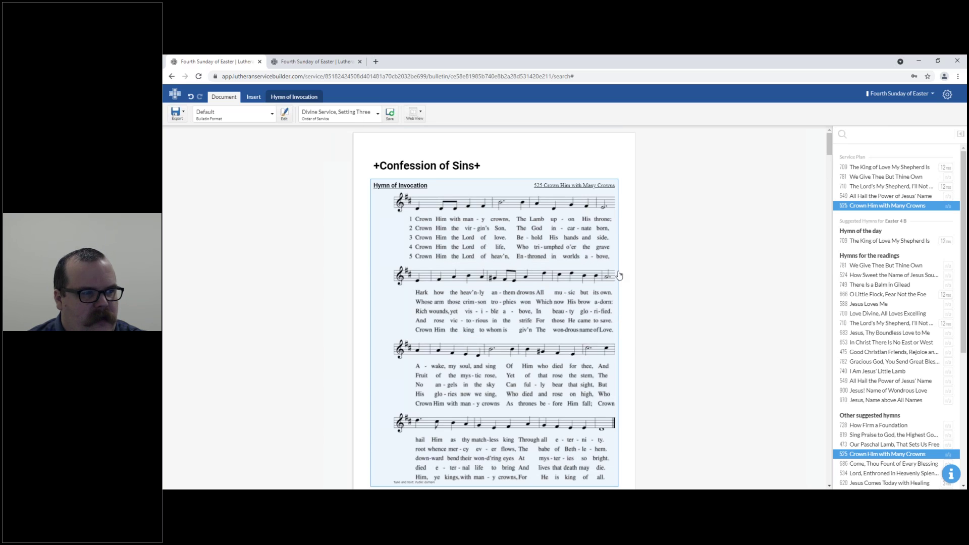
{"action": "scroll", "coordinate": [617, 279], "scroll_direction": "down", "scroll_amount": 7}
{"action": "scroll", "coordinate": [796, 372], "scroll_direction": "down", "scroll_amount": 20}
{"action": "left_click_drag", "start_coordinate": [831, 407], "coordinate": [860, 133]}
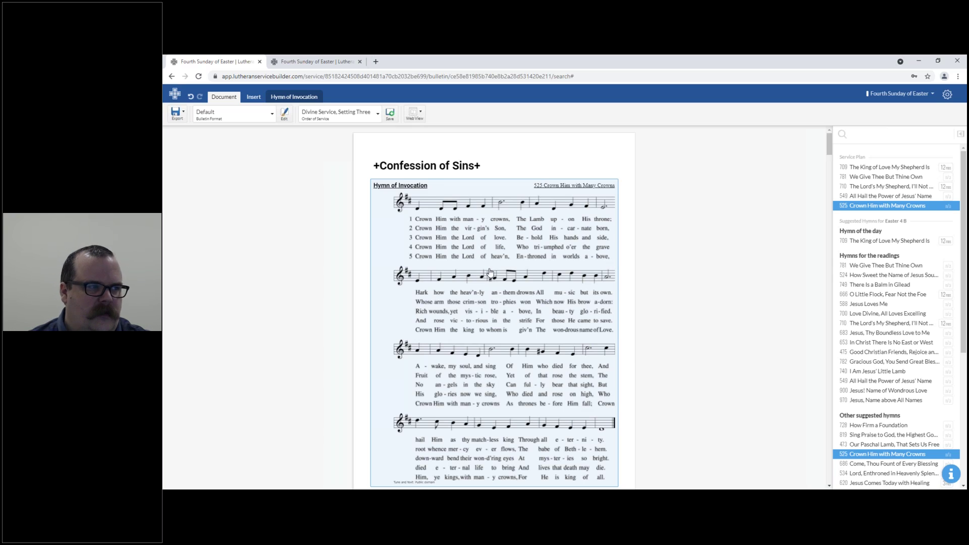
- Save the service as a custom order of service named "LSB Webinar DS3!" and view the available orders of service
{"action": "left_click", "coordinate": [391, 114]}
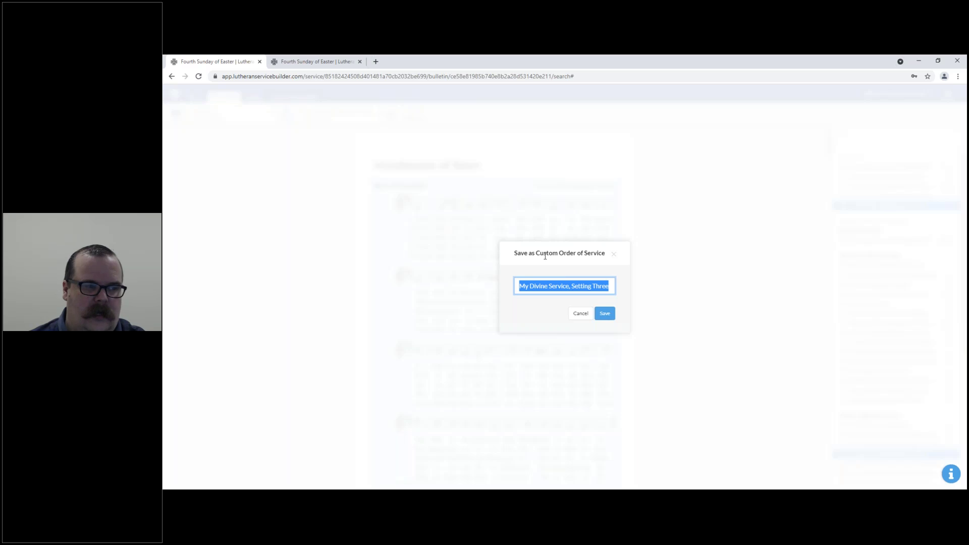
{"action": "left_click", "coordinate": [522, 287]}
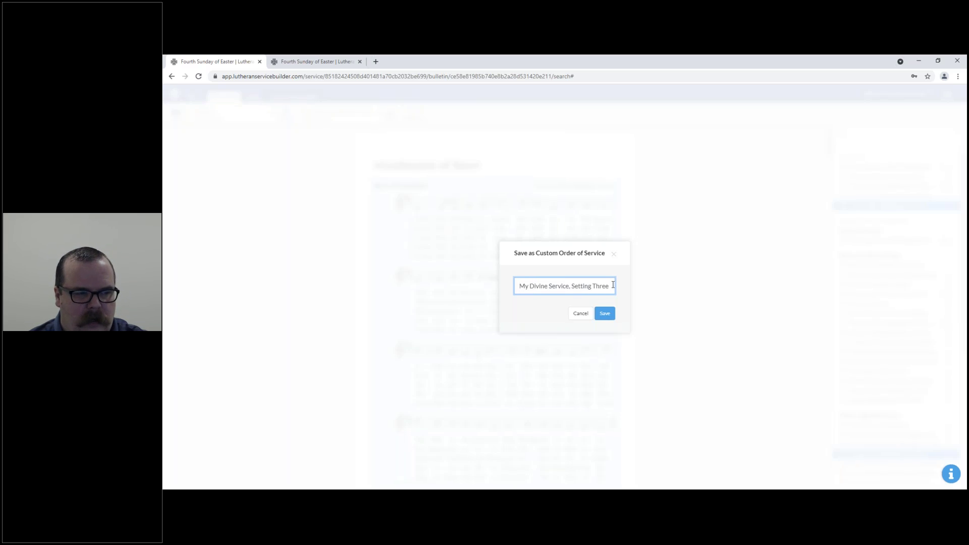
{"action": "left_click_drag", "start_coordinate": [613, 286], "coordinate": [515, 287]}
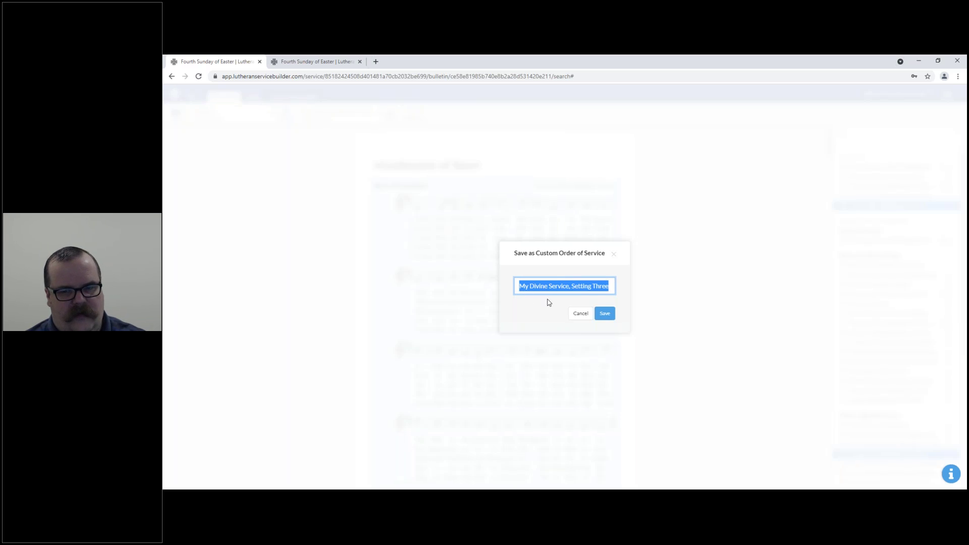
{"action": "type", "text": "LSB Webinar"}
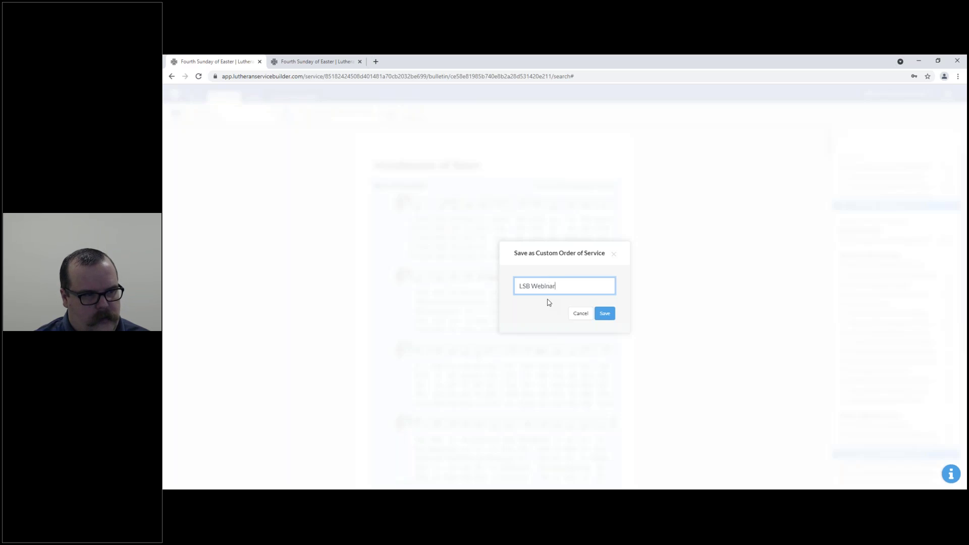
{"action": "type", "text": " DS3!"}
{"action": "left_click", "coordinate": [605, 314]}
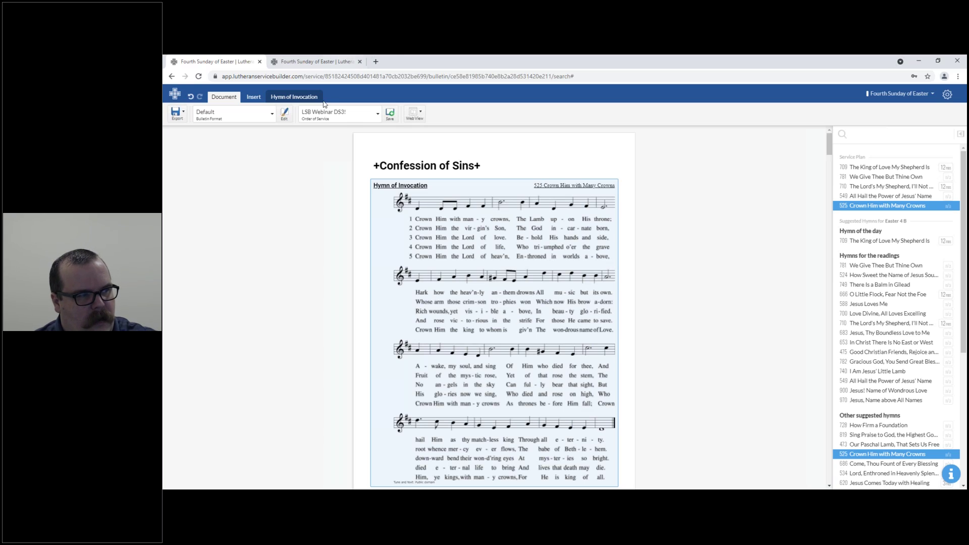
{"action": "left_click", "coordinate": [345, 119]}
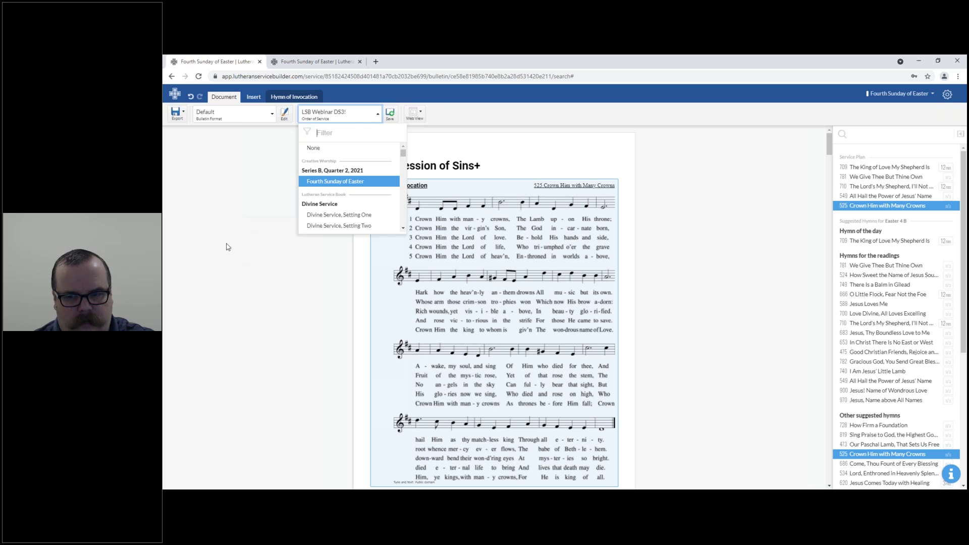
{"action": "left_click", "coordinate": [238, 275]}
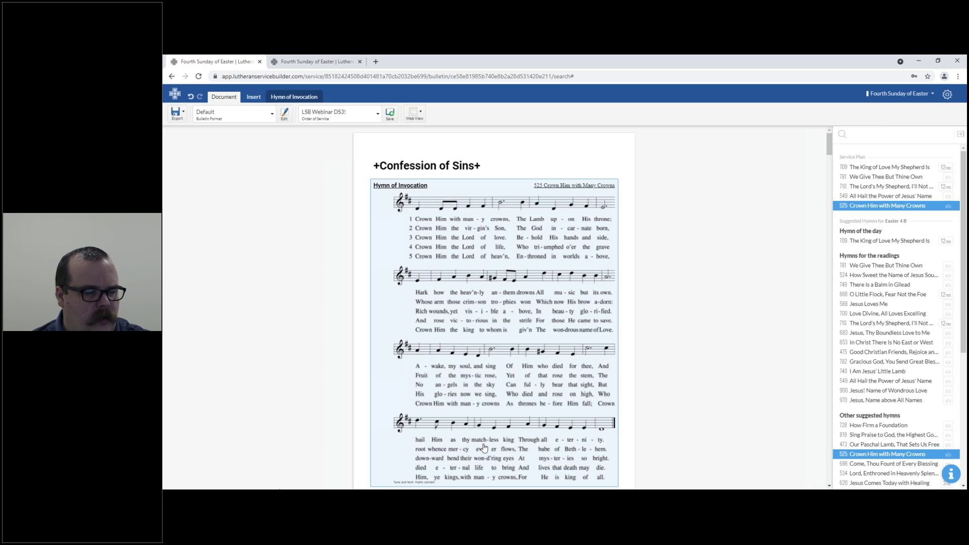
- Open the Concordia Technology Solutions Resource Center at resources.concordiatechnology.org in a new browser tab
{"action": "left_click", "coordinate": [375, 62]}
{"action": "type", "text": "res"}
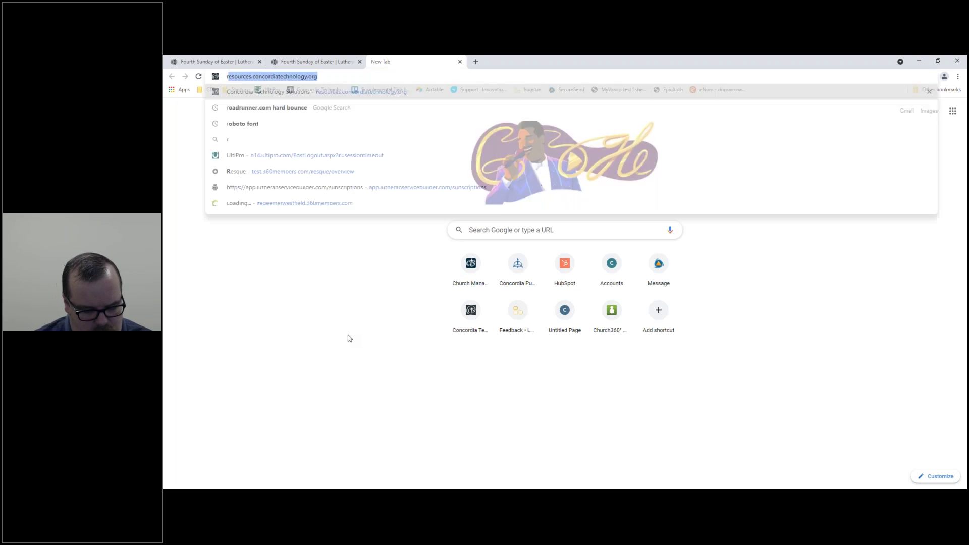
{"action": "type", "text": "ources.concoerd"}
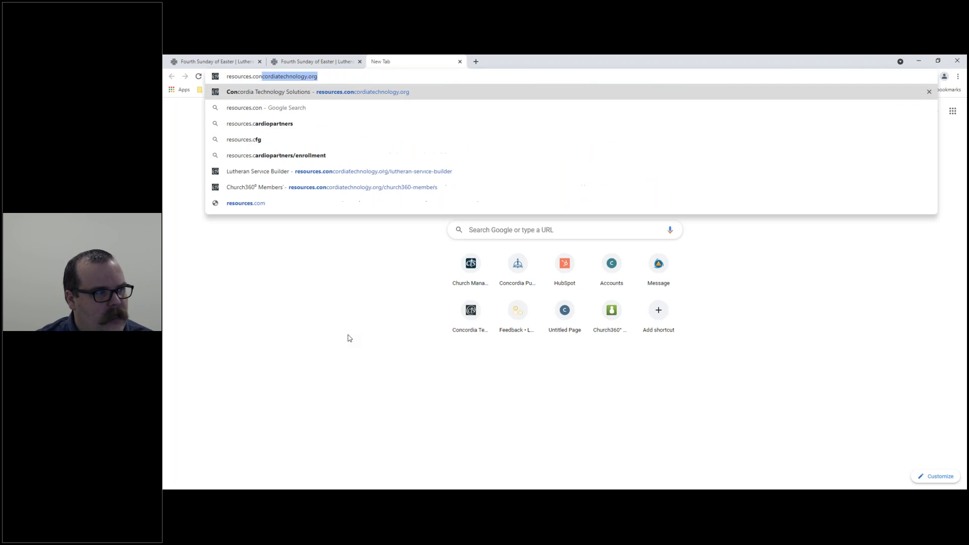
{"action": "key", "text": "BackSpace"}
{"action": "key", "text": "BackSpace"}
{"action": "key", "text": "BackSpace"}
{"action": "type", "text": "rdia"}
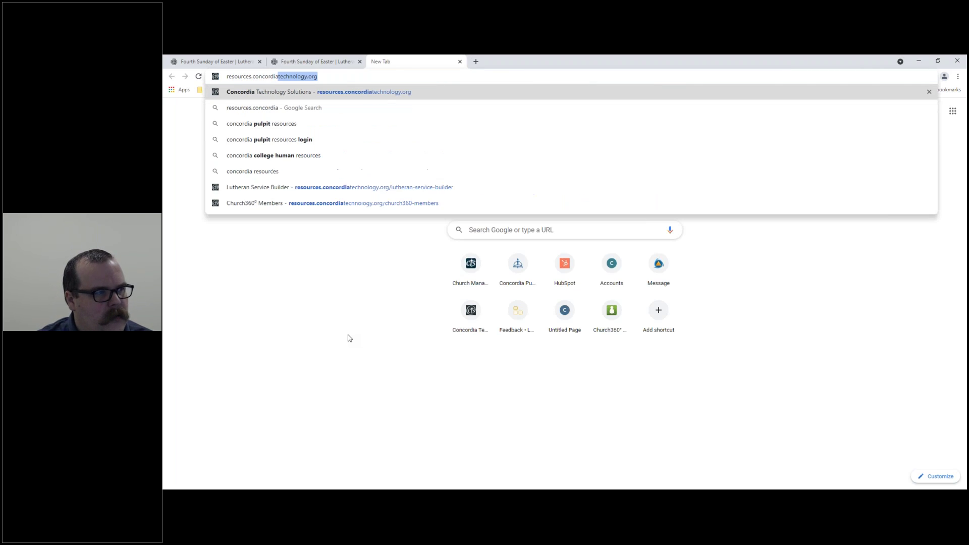
{"action": "type", "text": "technology.o"}
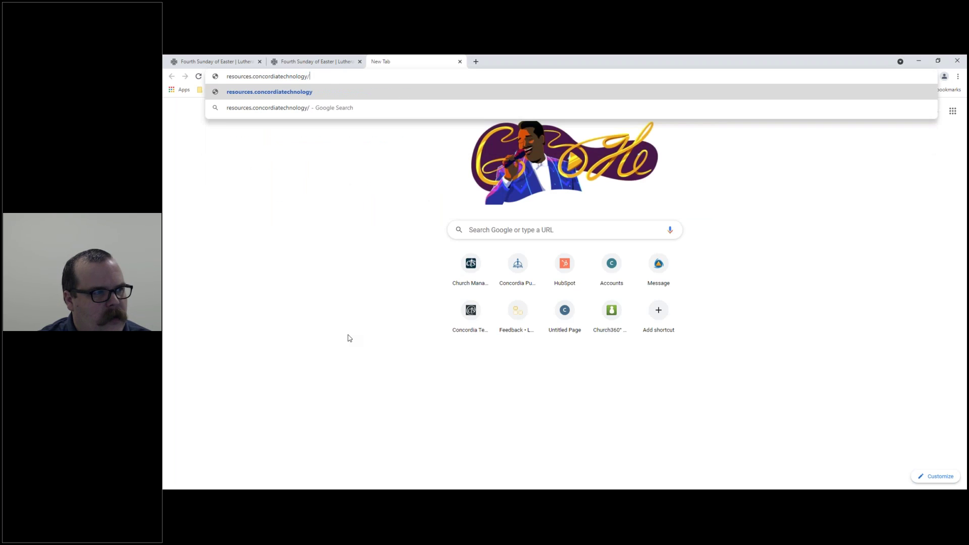
{"action": "type", "text": "rg"}
{"action": "key", "text": "Return"}
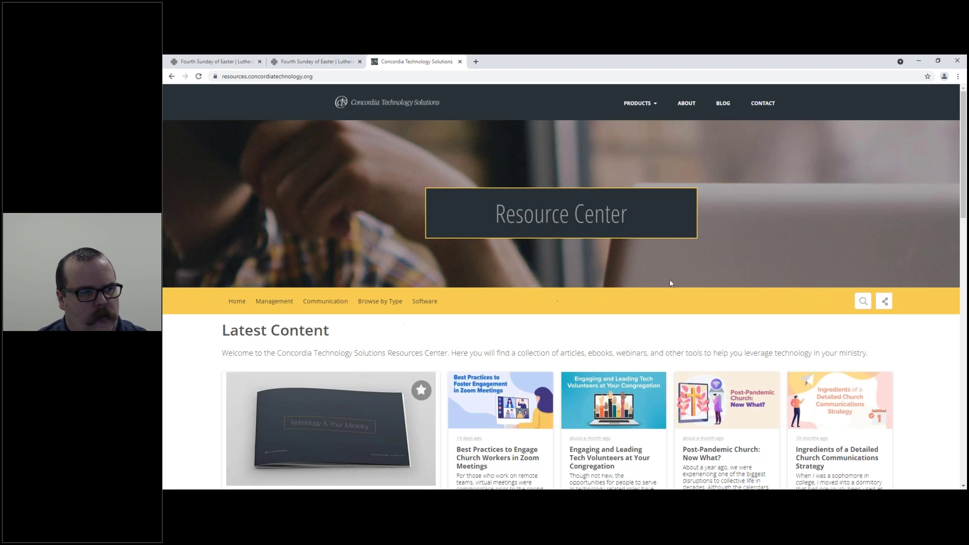
- Open the Resource Center's Lutheran Service Builder page, look through its training videos, and return to the online bulletin
{"action": "mouse_move", "coordinate": [430, 303]}
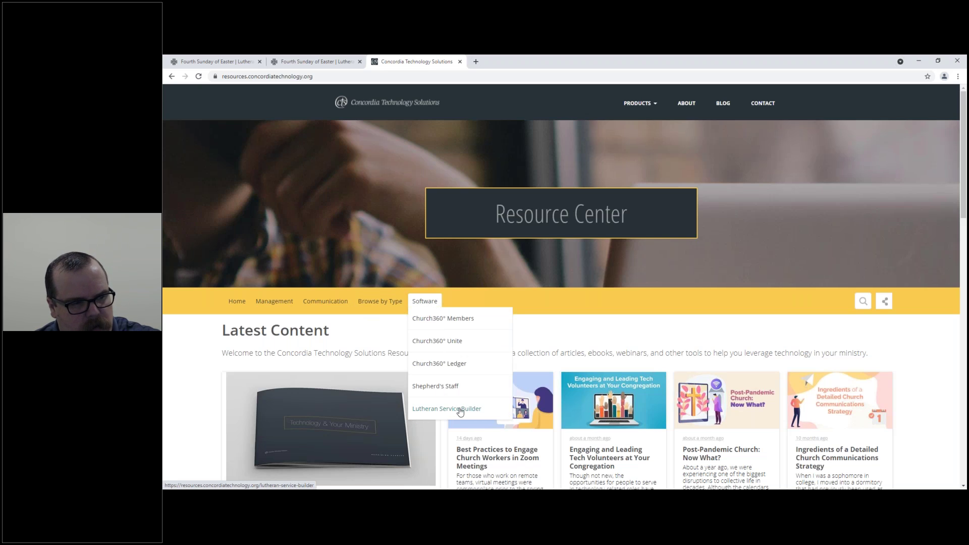
{"action": "left_click", "coordinate": [460, 410]}
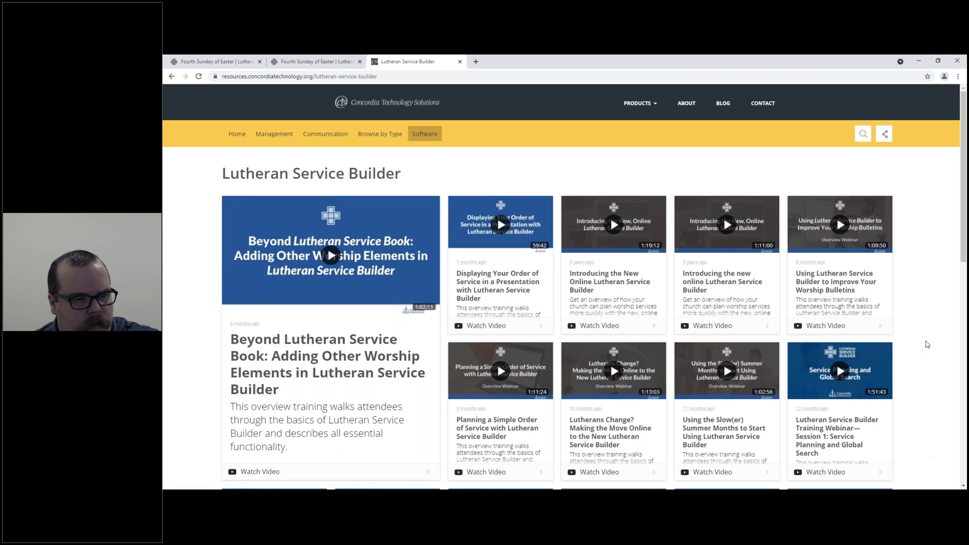
{"action": "scroll", "coordinate": [928, 414], "scroll_direction": "down", "scroll_amount": 5}
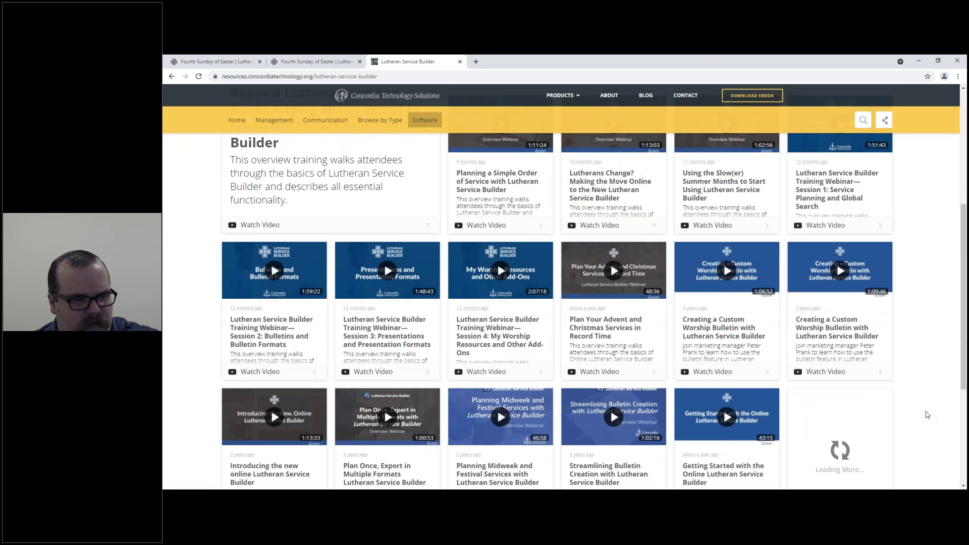
{"action": "scroll", "coordinate": [928, 432], "scroll_direction": "up", "scroll_amount": 1}
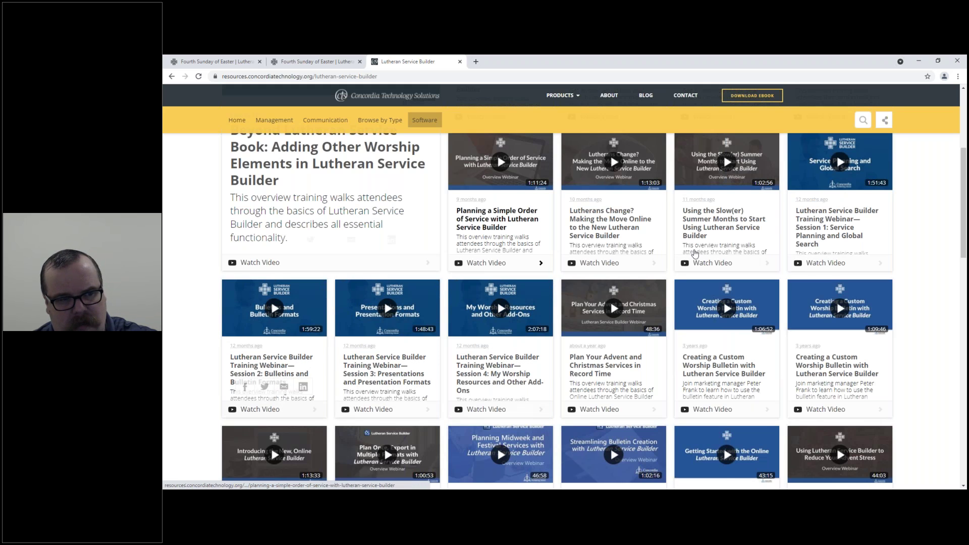
{"action": "scroll", "coordinate": [901, 354], "scroll_direction": "up", "scroll_amount": 4}
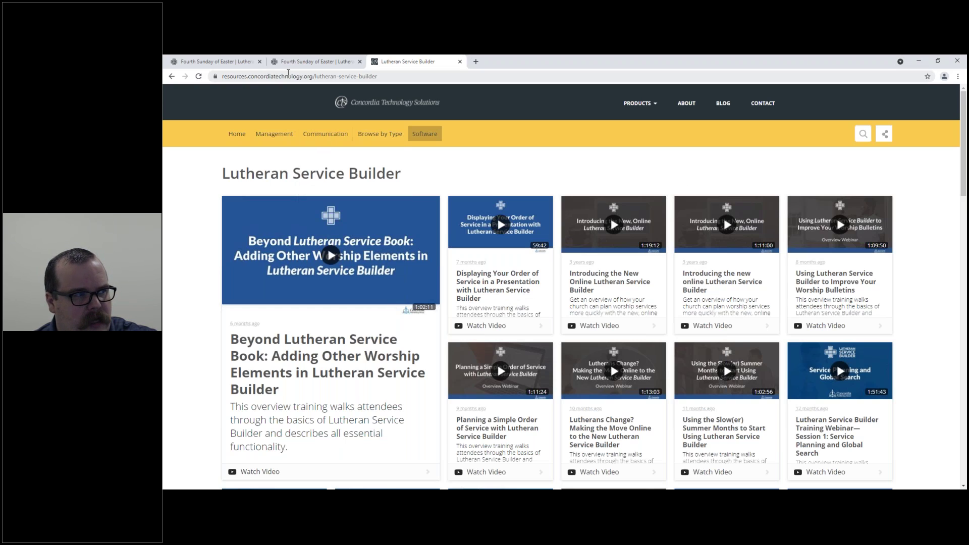
{"action": "mouse_move", "coordinate": [425, 133]}
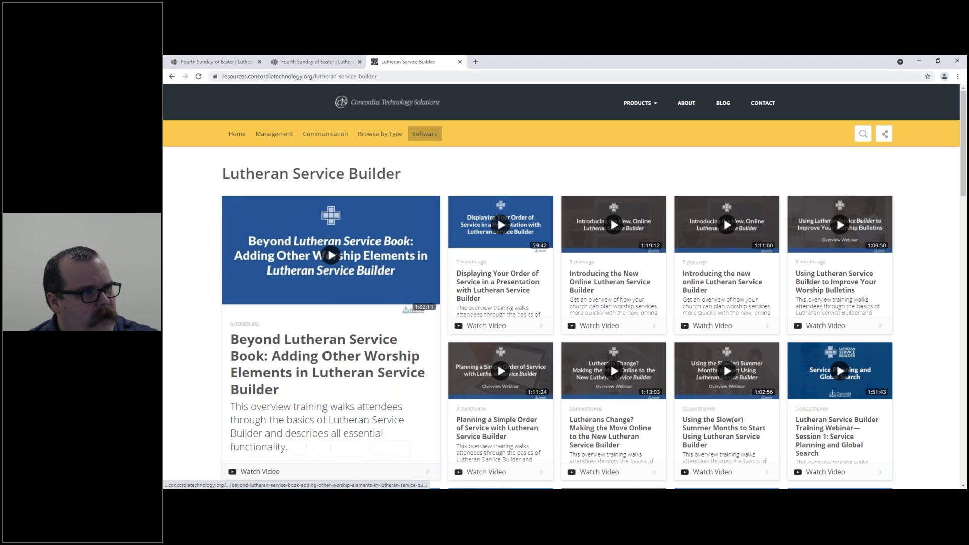
{"action": "left_click", "coordinate": [317, 61]}
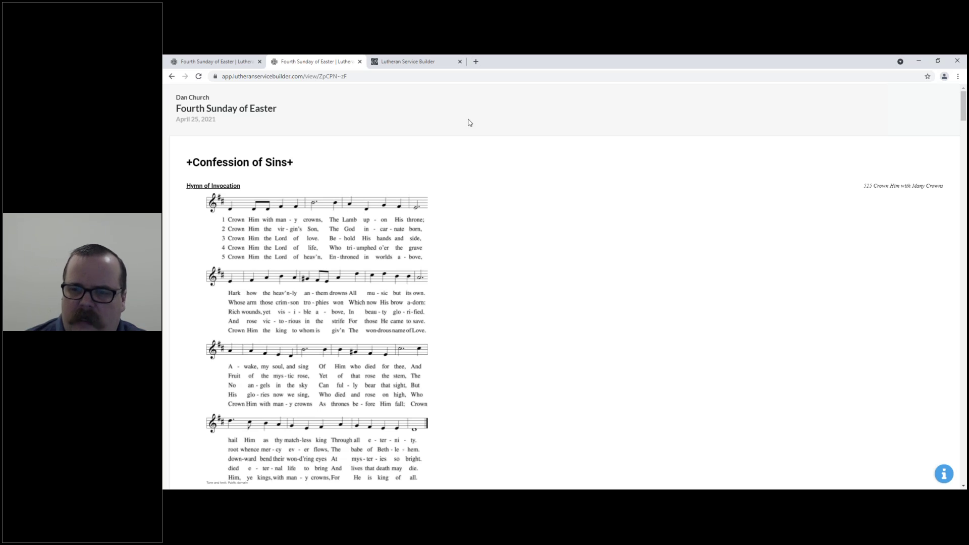
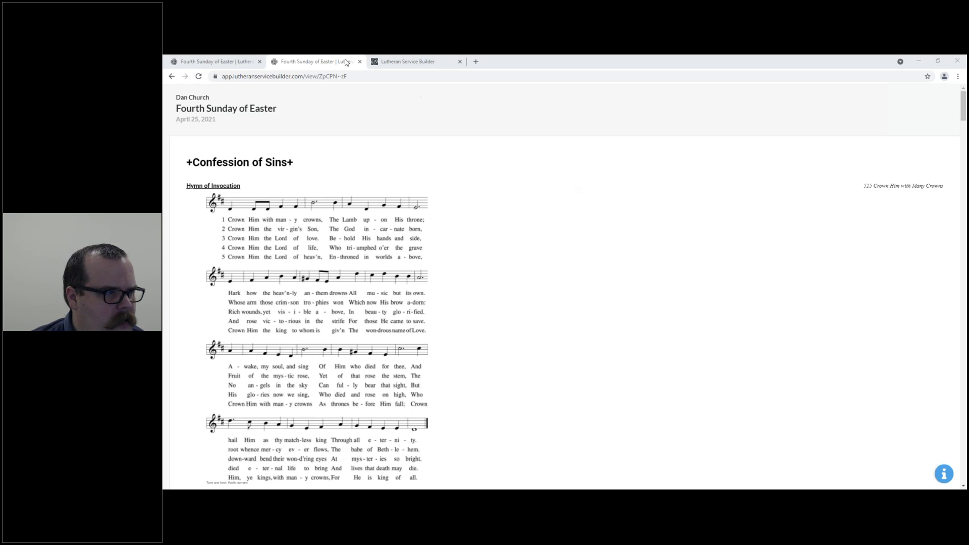
- Return to the bulletin editor and display the Hymn of Invocation, Crown Him with Many Crowns, as text instead of melody
{"action": "left_click", "coordinate": [211, 61]}
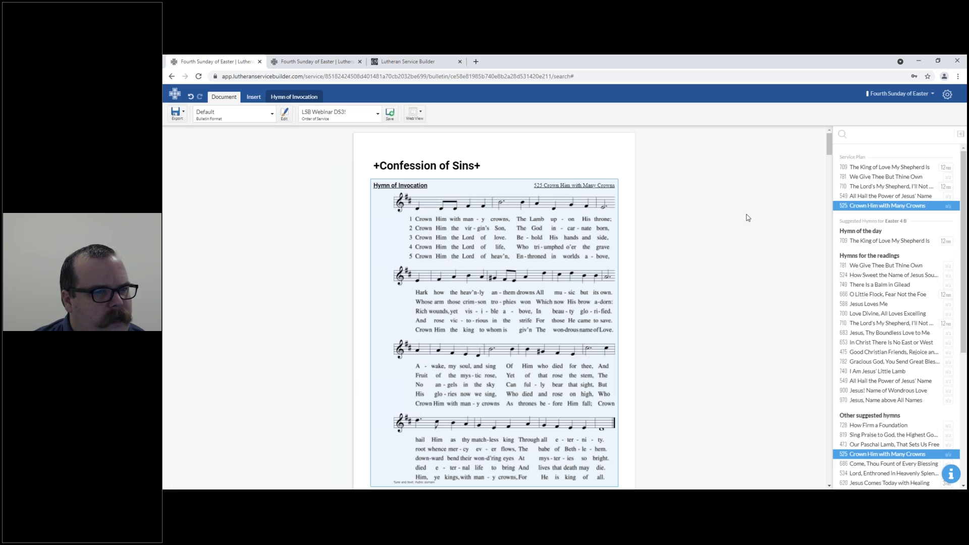
{"action": "scroll", "coordinate": [732, 282], "scroll_direction": "down", "scroll_amount": 15}
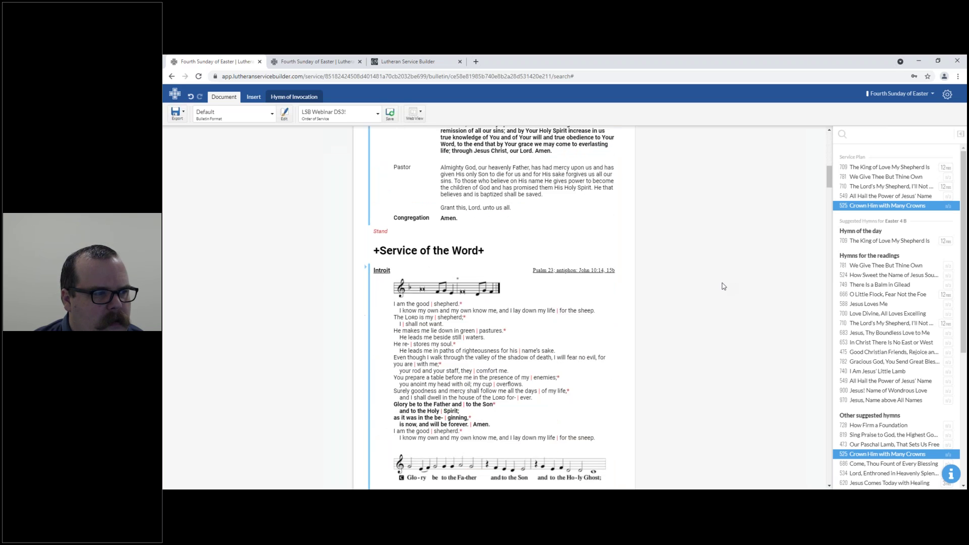
{"action": "scroll", "coordinate": [731, 315], "scroll_direction": "up", "scroll_amount": 15}
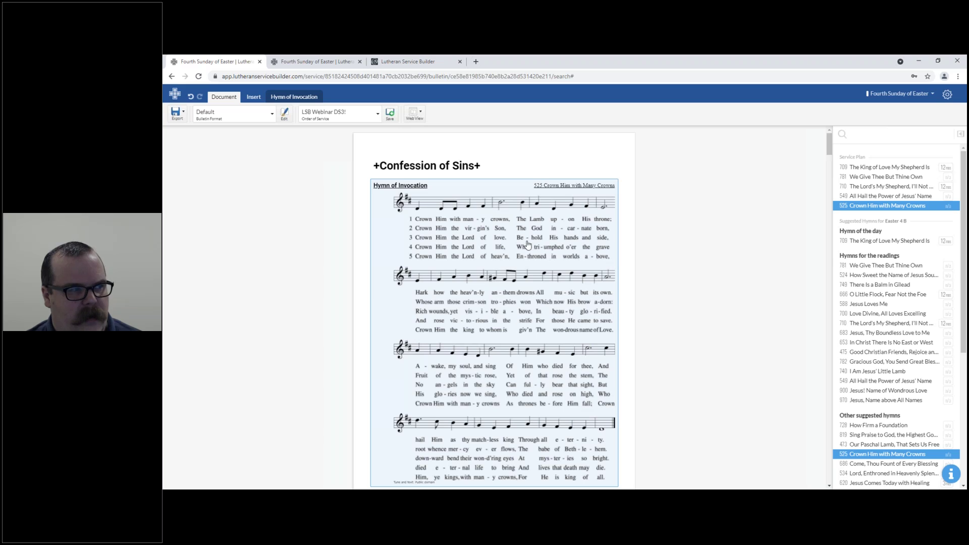
{"action": "left_click", "coordinate": [288, 98]}
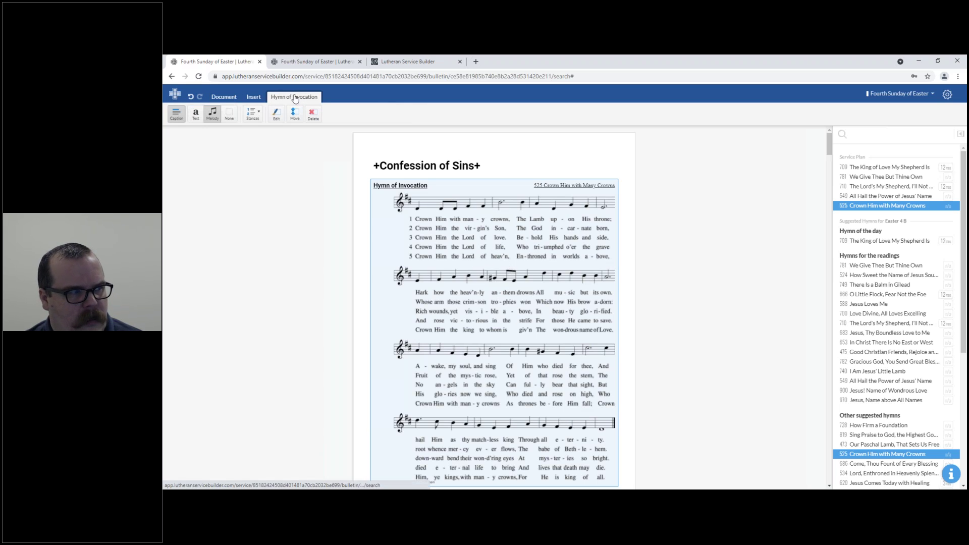
{"action": "left_click", "coordinate": [195, 113]}
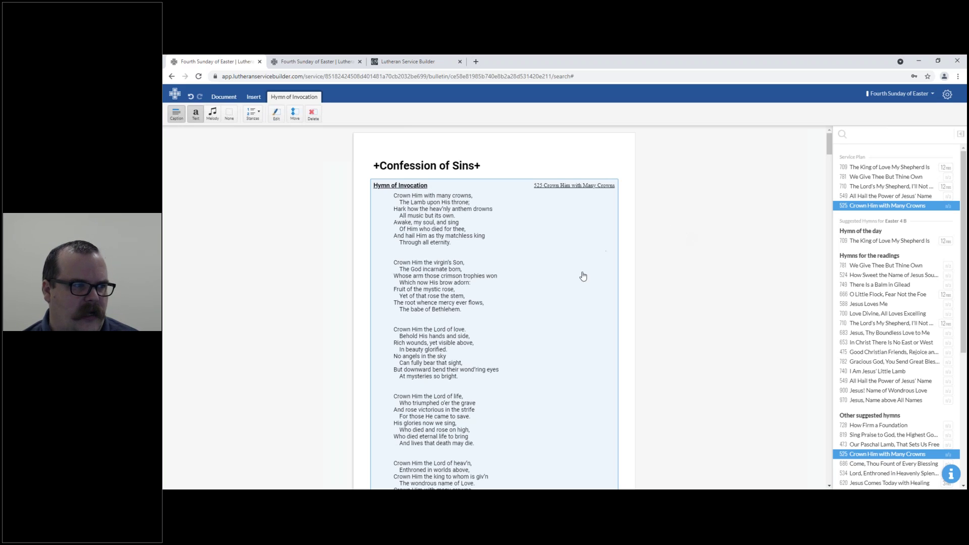
- Look through the Hymn of Invocation's text stanzas and open its hymn title caption to view the underlying field
{"action": "scroll", "coordinate": [684, 301], "scroll_direction": "down", "scroll_amount": 2}
{"action": "scroll", "coordinate": [686, 313], "scroll_direction": "down", "scroll_amount": 5}
{"action": "scroll", "coordinate": [686, 313], "scroll_direction": "up", "scroll_amount": 6}
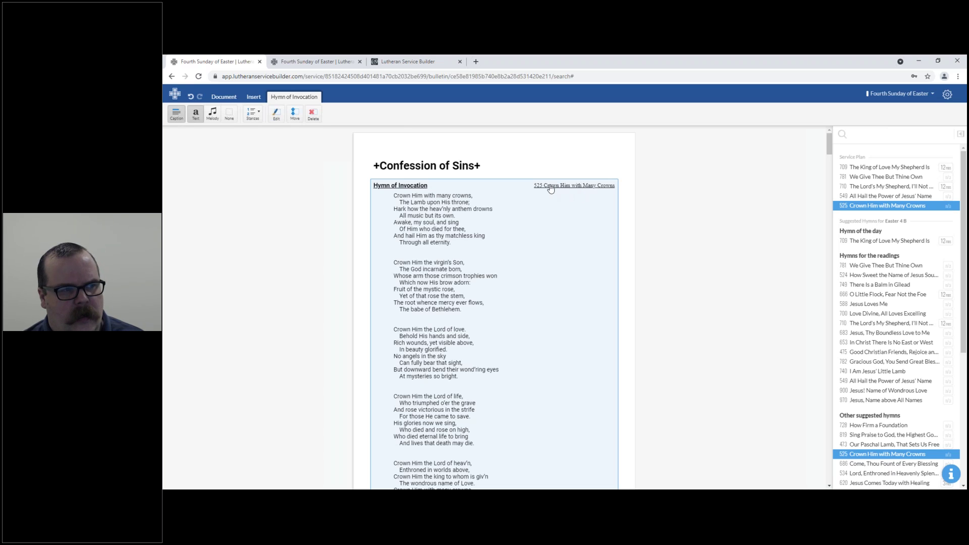
{"action": "left_click", "coordinate": [592, 188]}
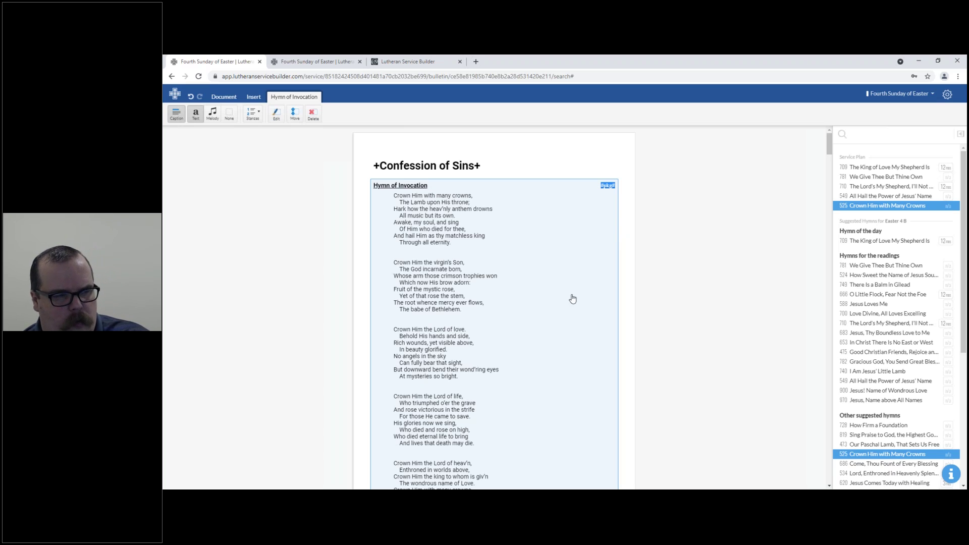
{"action": "left_click", "coordinate": [729, 291]}
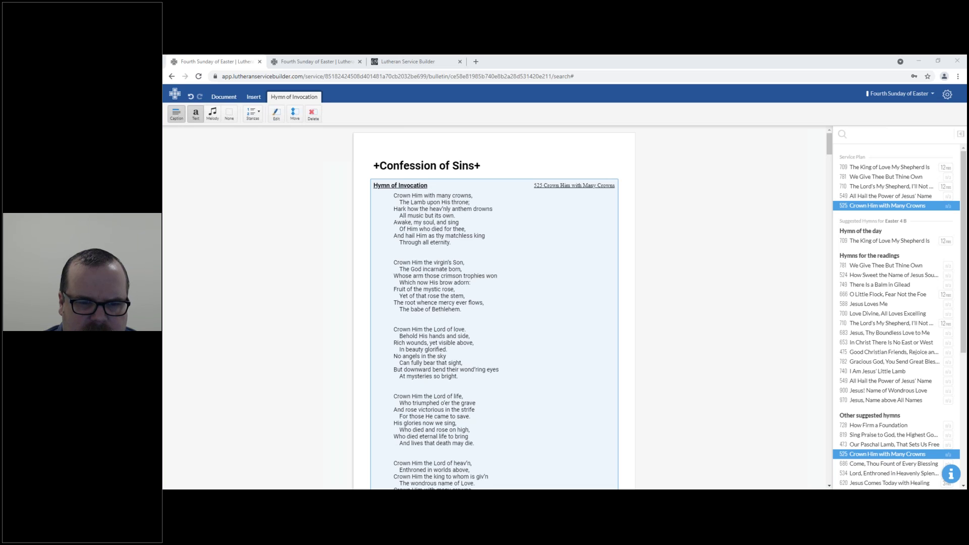
- Replace the Genesis 1:1–15 Old Testament Reading with Acts 4:1–12 from the service plan
{"action": "left_click_drag", "start_coordinate": [830, 152], "coordinate": [844, 232]}
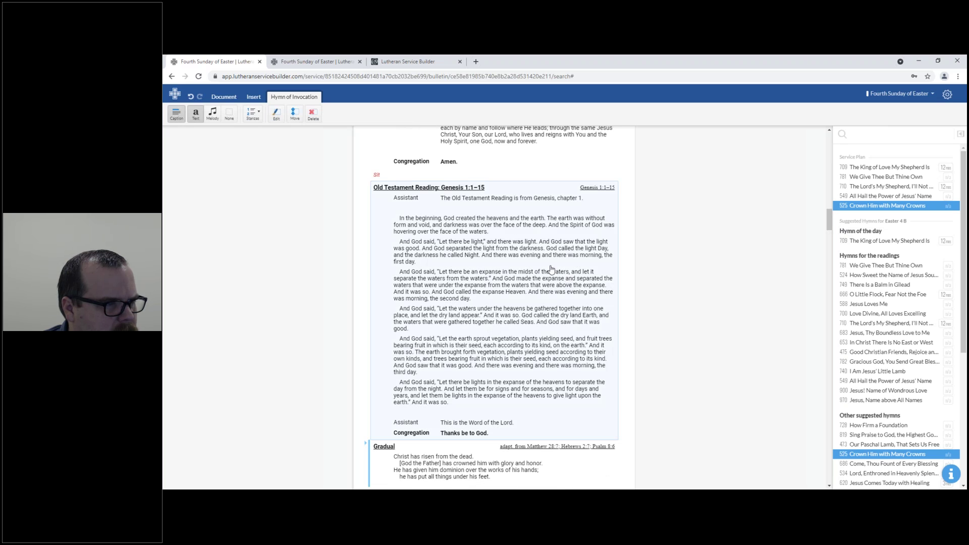
{"action": "left_click", "coordinate": [551, 269]}
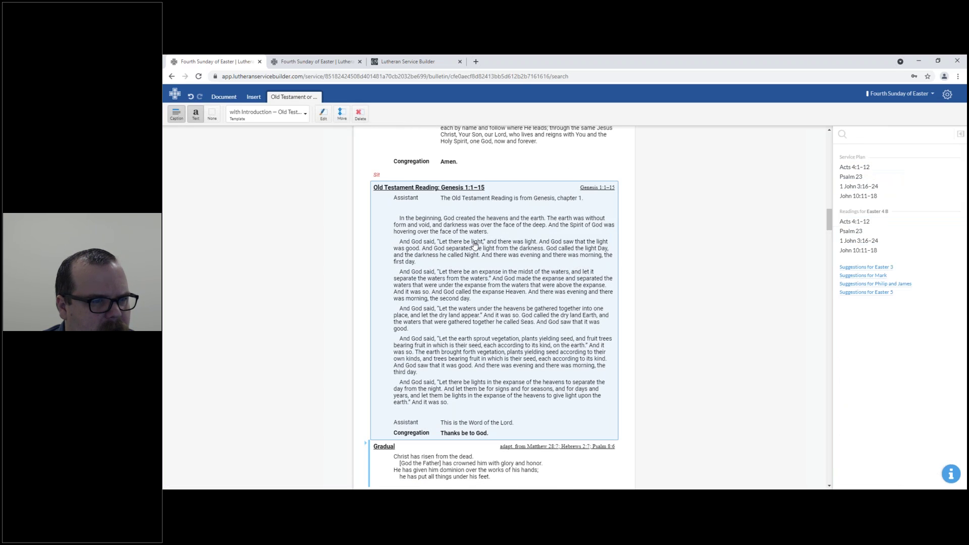
{"action": "left_click", "coordinate": [871, 166]}
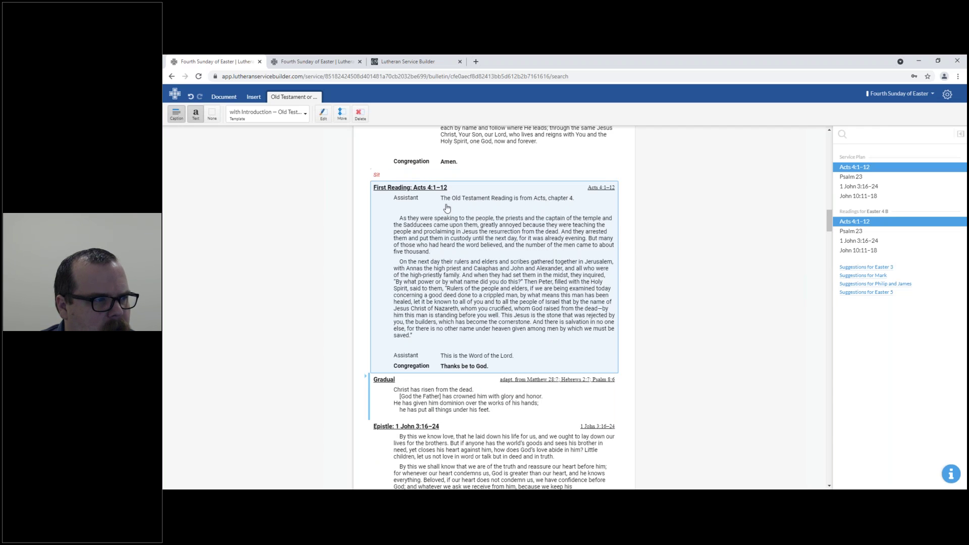
- Try the None and Standard Response templates on the Acts 4:1–12 reading
{"action": "left_click", "coordinate": [262, 118]}
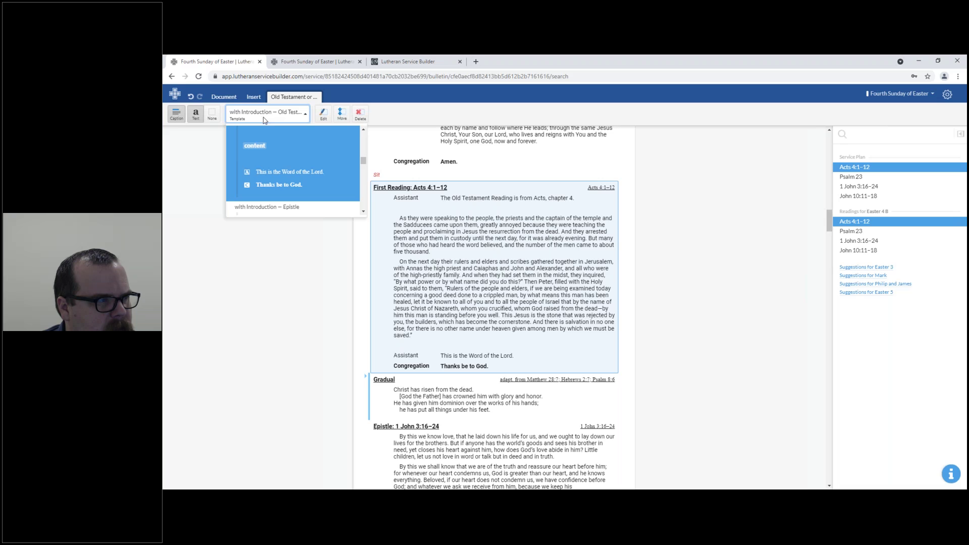
{"action": "left_click_drag", "start_coordinate": [363, 161], "coordinate": [363, 135]}
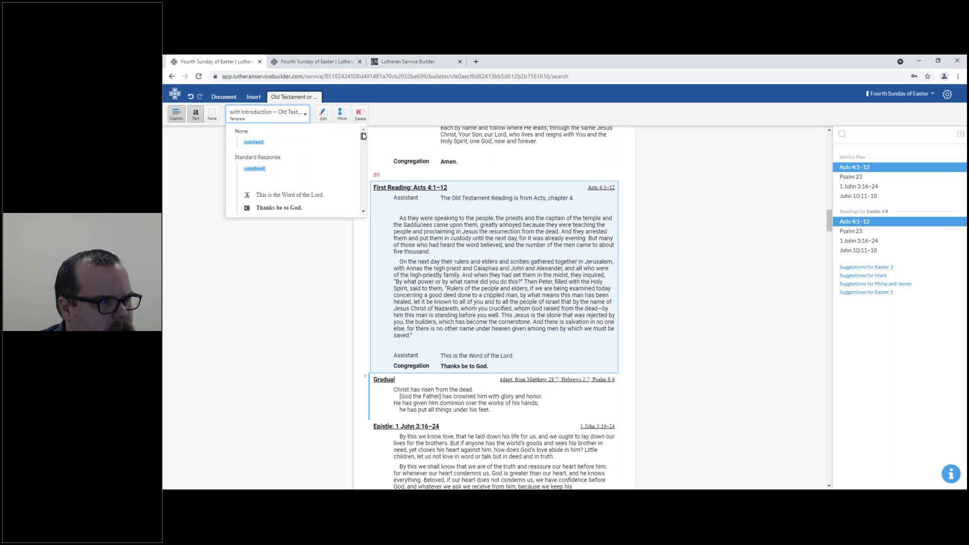
{"action": "left_click", "coordinate": [252, 143]}
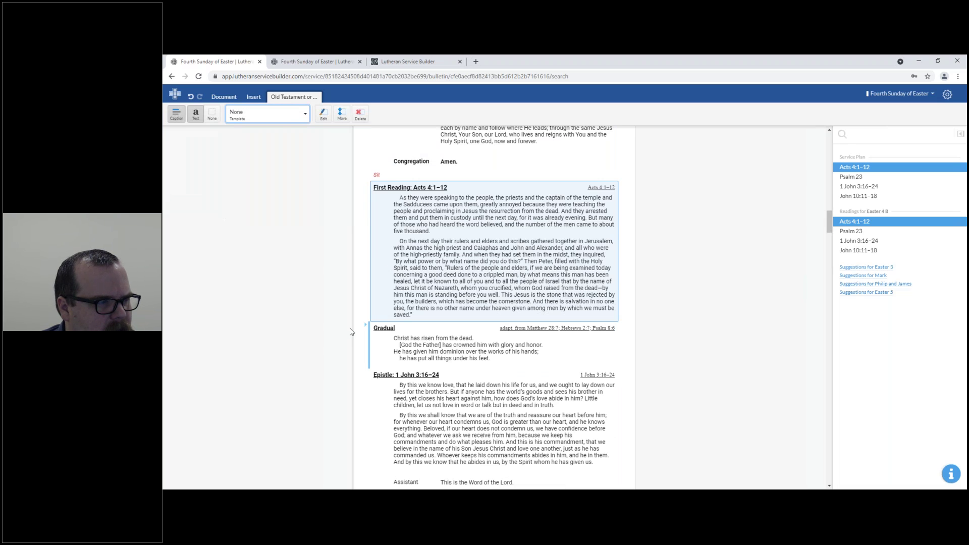
{"action": "left_click", "coordinate": [277, 121]}
{"action": "left_click", "coordinate": [275, 176]}
- Apply the Daily Office template with introduction, using the "O Lord, have mercy on us" response, to the Acts 4:1–12 reading
{"action": "left_click", "coordinate": [305, 116]}
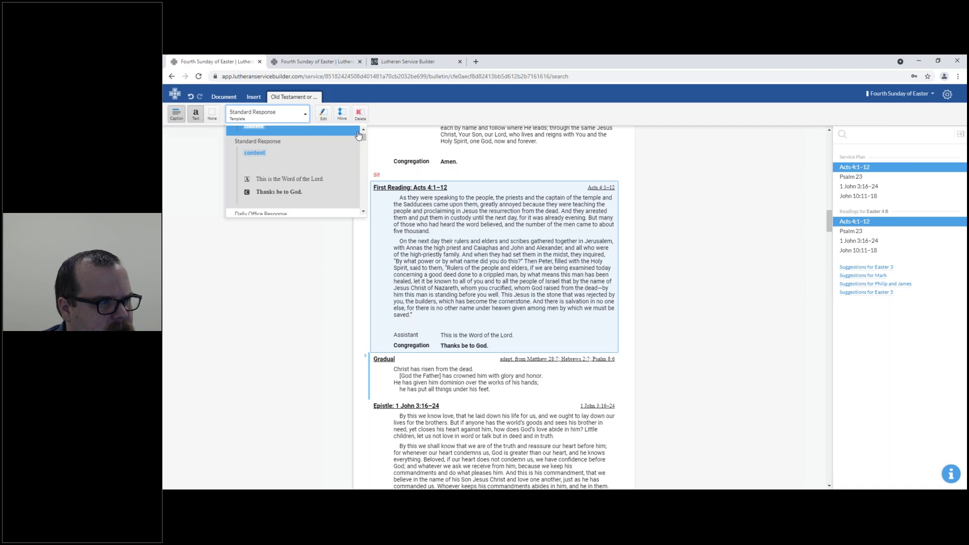
{"action": "scroll", "coordinate": [362, 138], "scroll_direction": "down", "scroll_amount": 5}
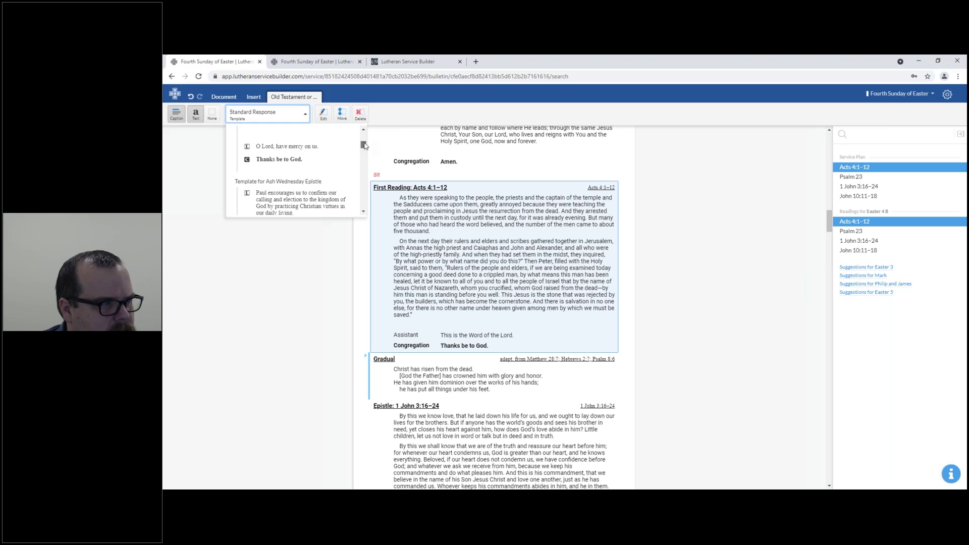
{"action": "scroll", "coordinate": [364, 143], "scroll_direction": "up", "scroll_amount": 2}
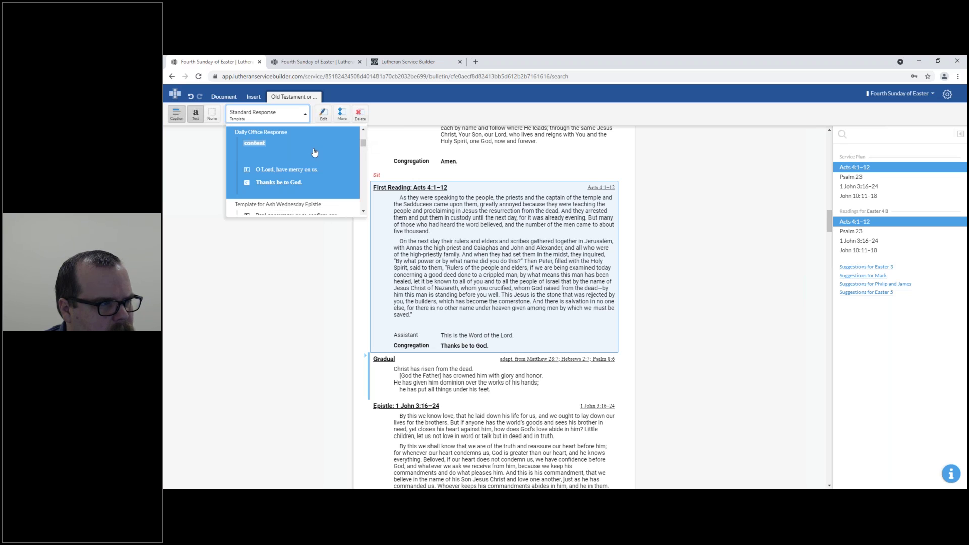
{"action": "scroll", "coordinate": [359, 150], "scroll_direction": "down", "scroll_amount": 4}
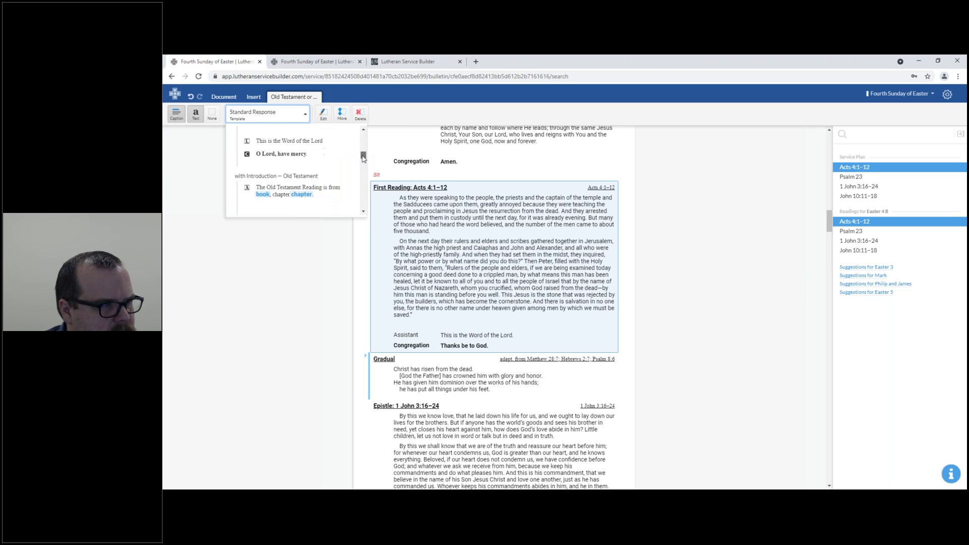
{"action": "scroll", "coordinate": [363, 148], "scroll_direction": "up", "scroll_amount": 3}
{"action": "left_click_drag", "start_coordinate": [364, 148], "coordinate": [369, 186]}
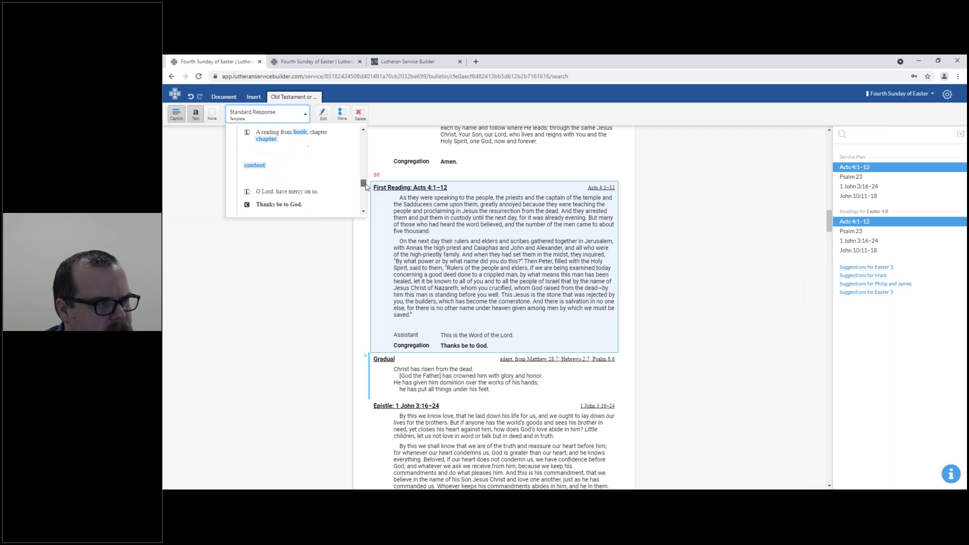
{"action": "left_click", "coordinate": [330, 181]}
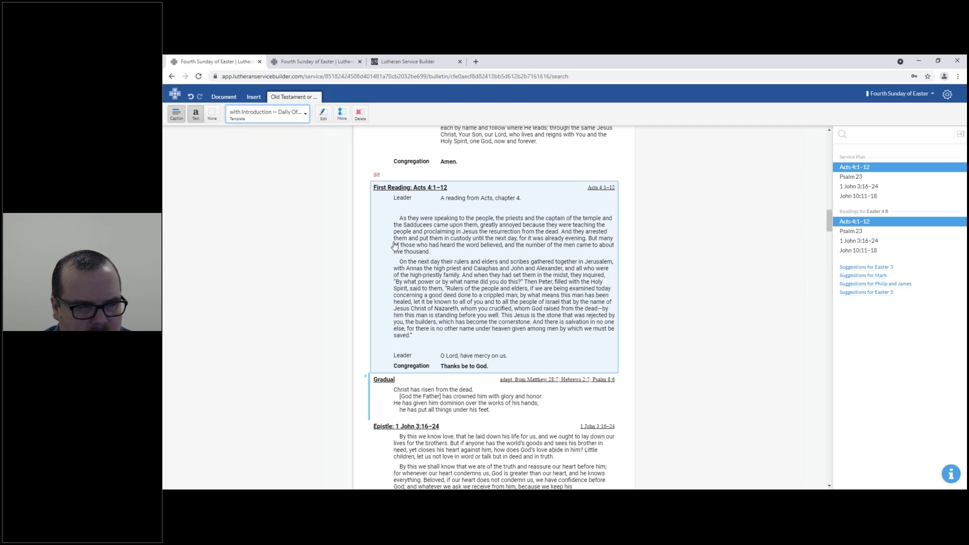
- View the reading's template choices and the categories available under My Worship Resources, including My Templates
{"action": "left_click", "coordinate": [293, 122]}
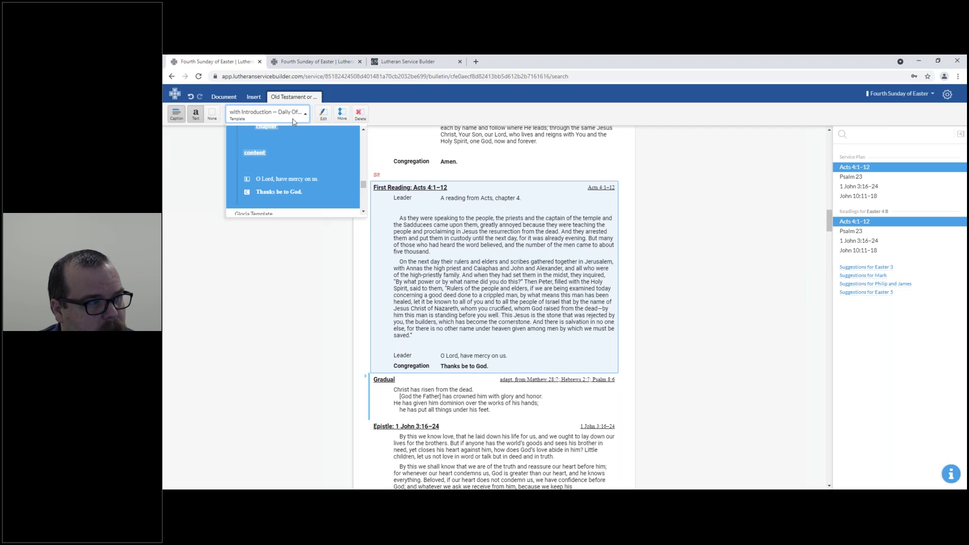
{"action": "left_click", "coordinate": [756, 249]}
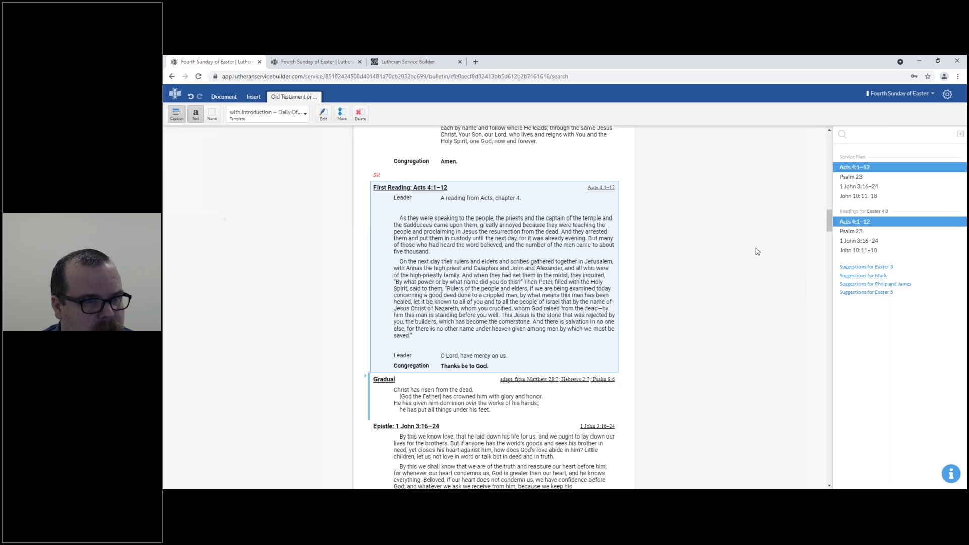
{"action": "left_click", "coordinate": [948, 96]}
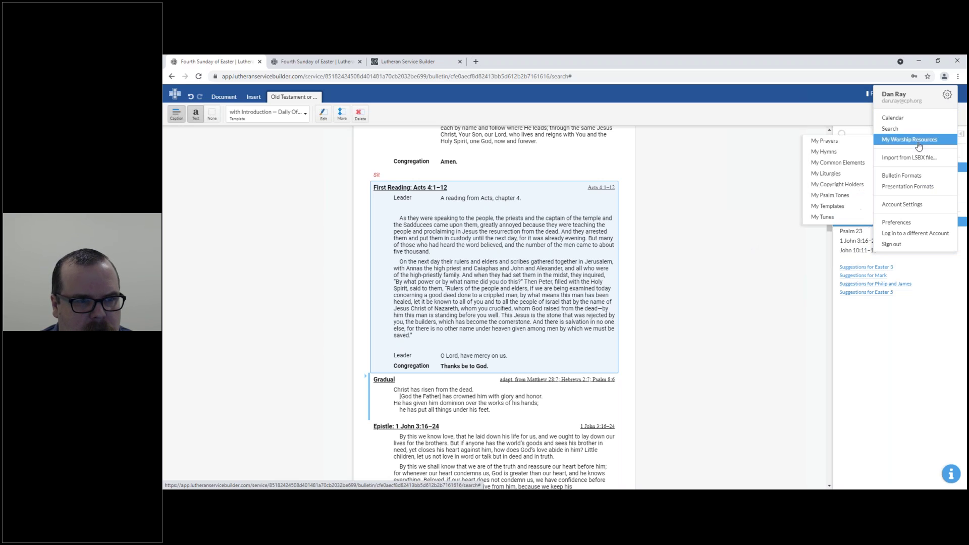
{"action": "mouse_move", "coordinate": [919, 145]}
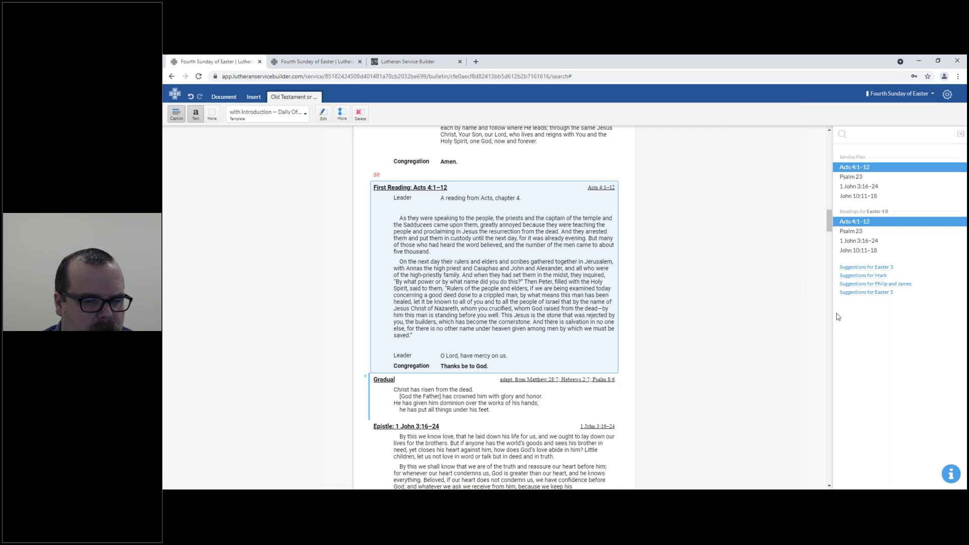
- Look through the remaining reading templates, including Gloria Template, Custom Response Template and Gloria w/o Pointing, without applying one
{"action": "left_click", "coordinate": [272, 114]}
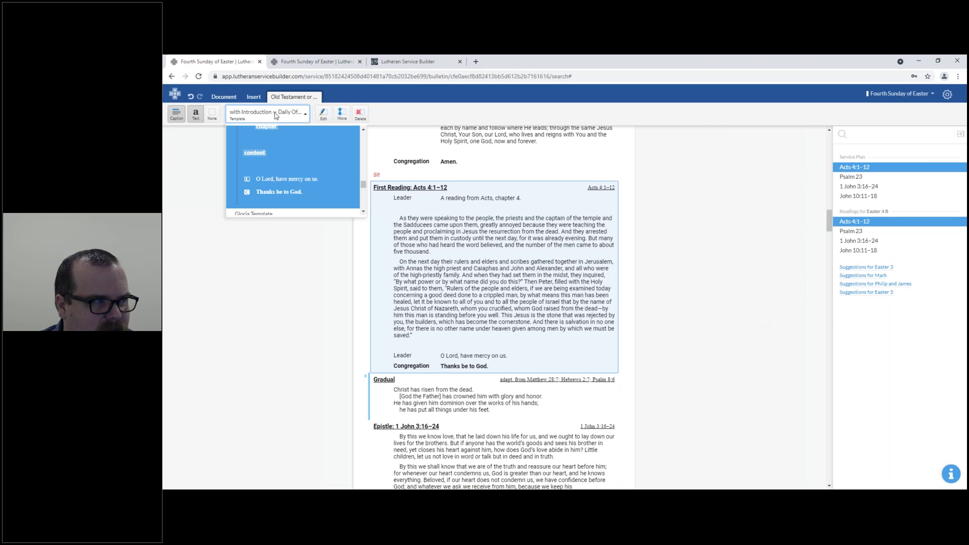
{"action": "scroll", "coordinate": [303, 183], "scroll_direction": "down", "scroll_amount": 5}
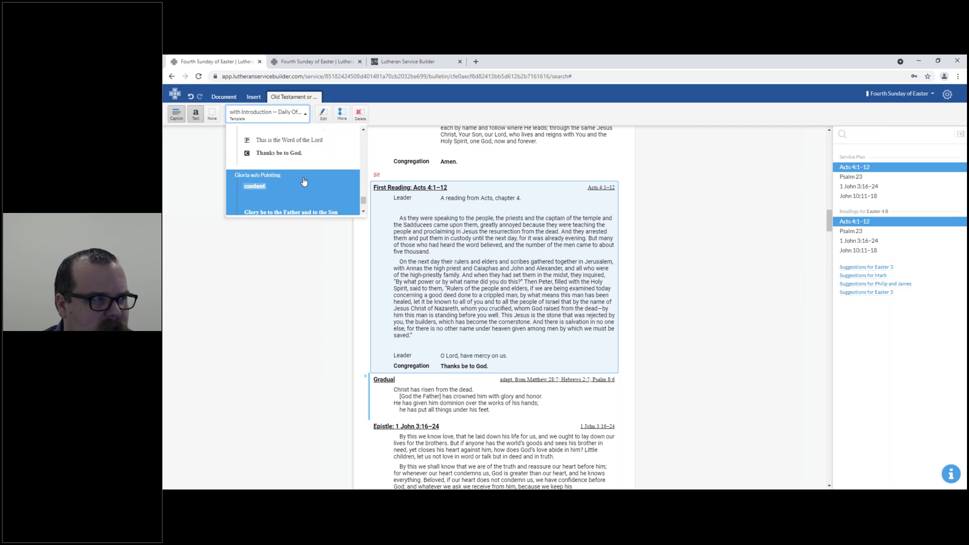
{"action": "scroll", "coordinate": [311, 180], "scroll_direction": "up", "scroll_amount": 3}
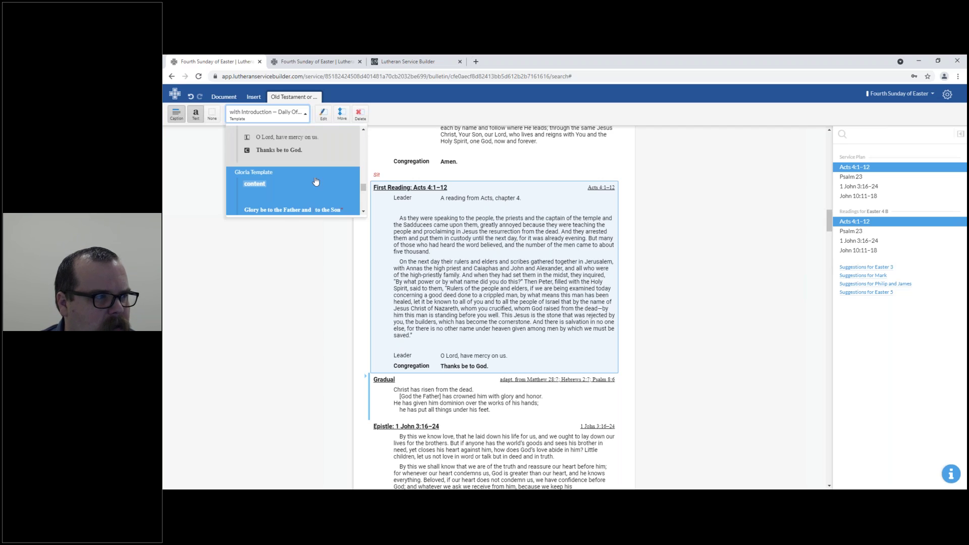
{"action": "left_click", "coordinate": [364, 211]}
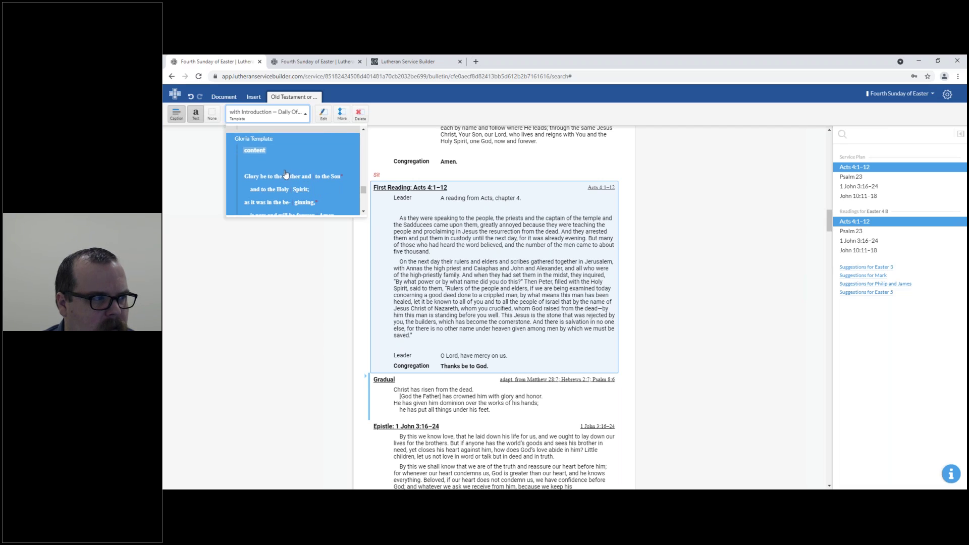
{"action": "left_click", "coordinate": [363, 211]}
{"action": "left_click", "coordinate": [364, 212]}
{"action": "left_click", "coordinate": [364, 212]}
{"action": "left_click", "coordinate": [364, 212]}
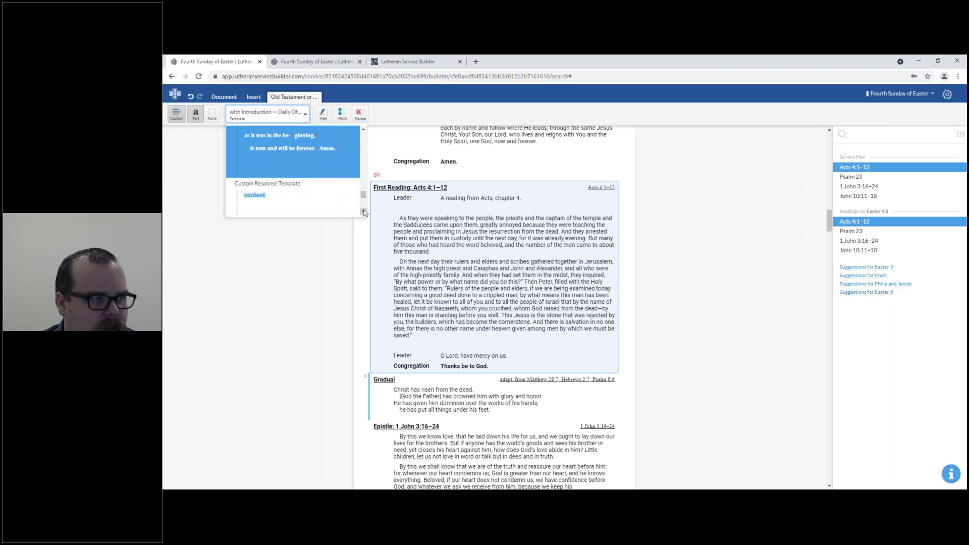
{"action": "left_click", "coordinate": [364, 212]}
{"action": "left_click", "coordinate": [364, 212]}
{"action": "left_click", "coordinate": [364, 212]}
{"action": "scroll", "coordinate": [311, 188], "scroll_direction": "down", "scroll_amount": 2}
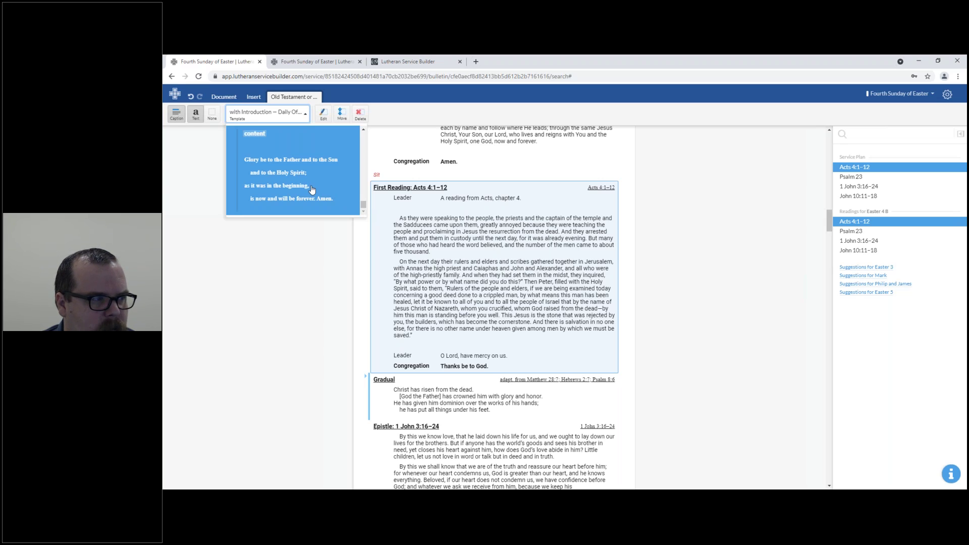
{"action": "left_click", "coordinate": [705, 273]}
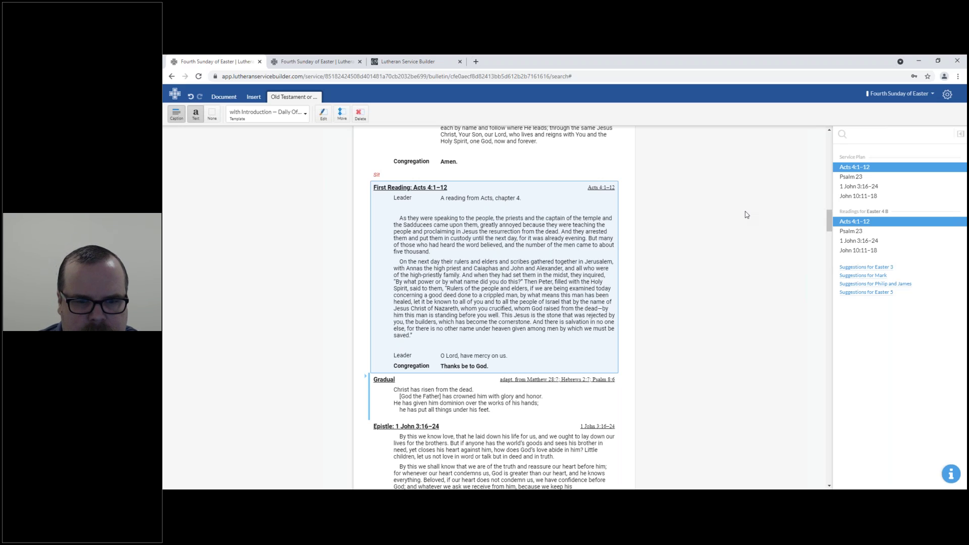
- Switch to the exported Fourth Sunday of Easter bulletin in Word and select the first music line of the Hymn of Invocation
{"action": "key", "text": "alt+Tab"}
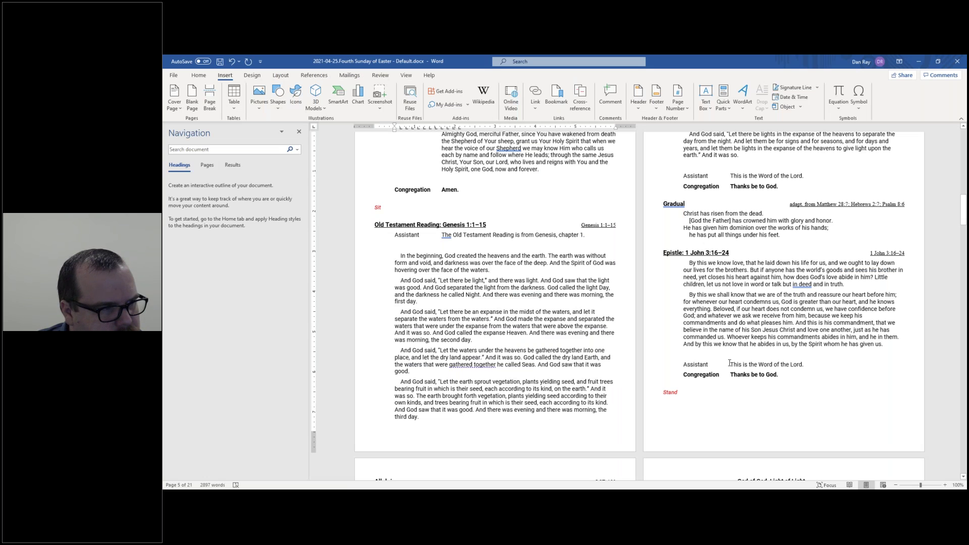
{"action": "scroll", "coordinate": [640, 303], "scroll_direction": "down", "scroll_amount": 10}
{"action": "scroll", "coordinate": [640, 303], "scroll_direction": "down", "scroll_amount": 5}
{"action": "scroll", "coordinate": [639, 303], "scroll_direction": "up", "scroll_amount": 15}
{"action": "scroll", "coordinate": [445, 268], "scroll_direction": "up", "scroll_amount": 20}
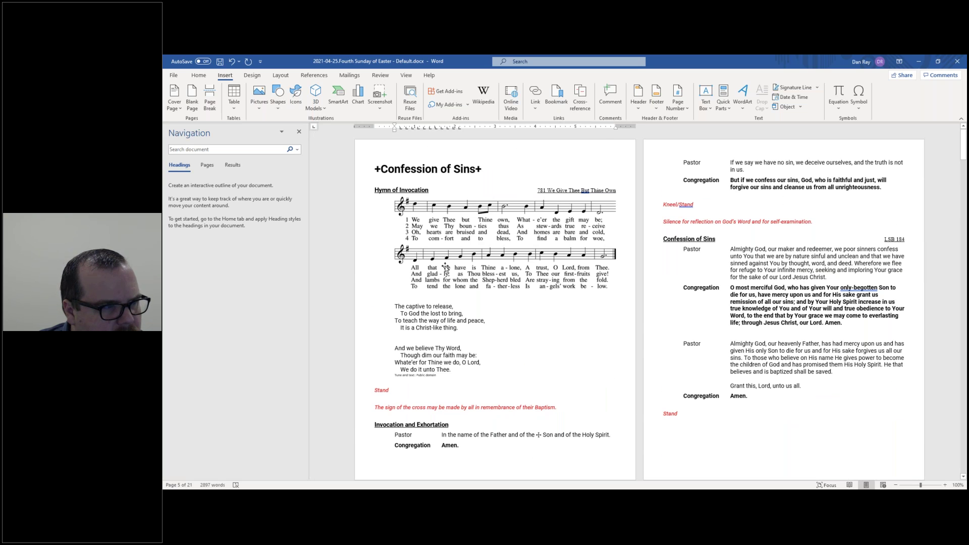
{"action": "left_click", "coordinate": [503, 228]}
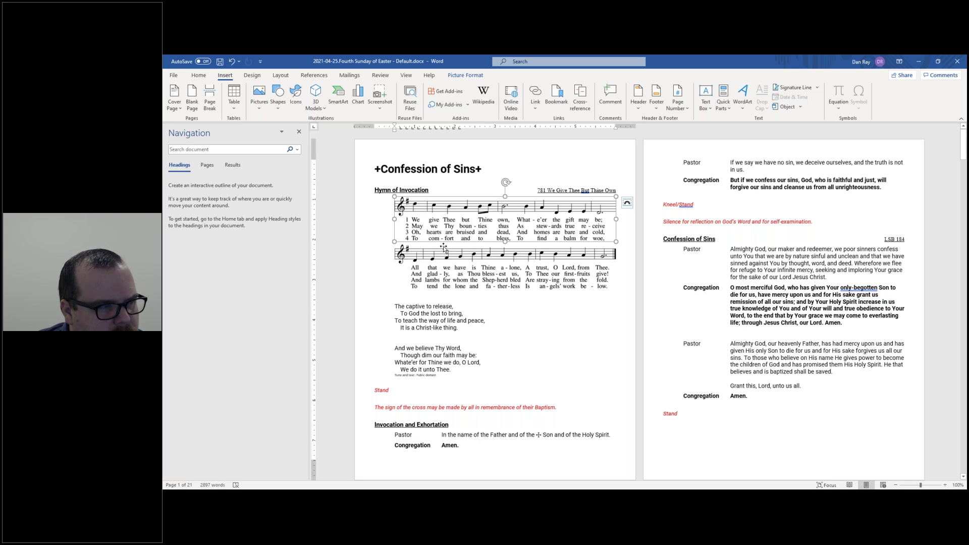
{"action": "left_click", "coordinate": [473, 266]}
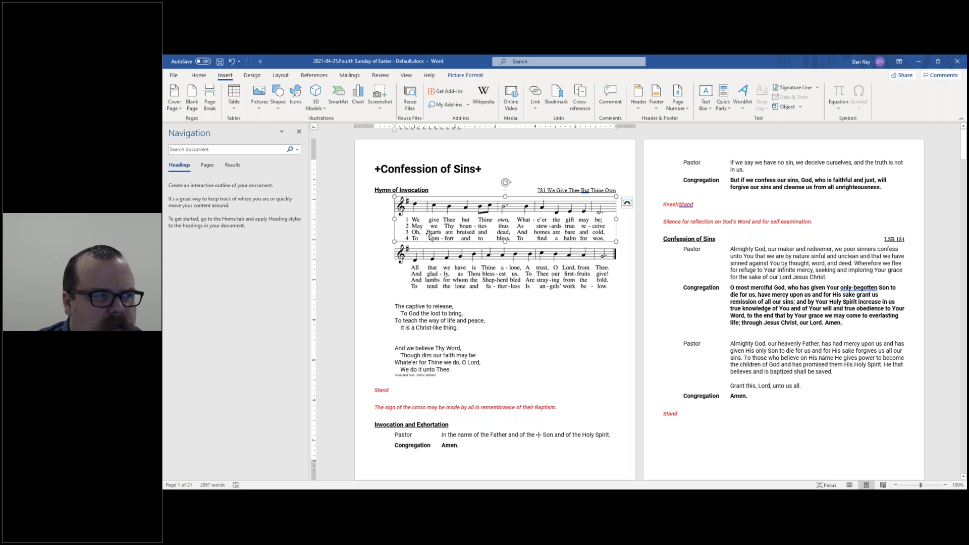
- Insert a page break after the first music line of the Hymn of Invocation and select the music lines on either side of it
{"action": "left_click", "coordinate": [609, 238]}
{"action": "left_click", "coordinate": [620, 238]}
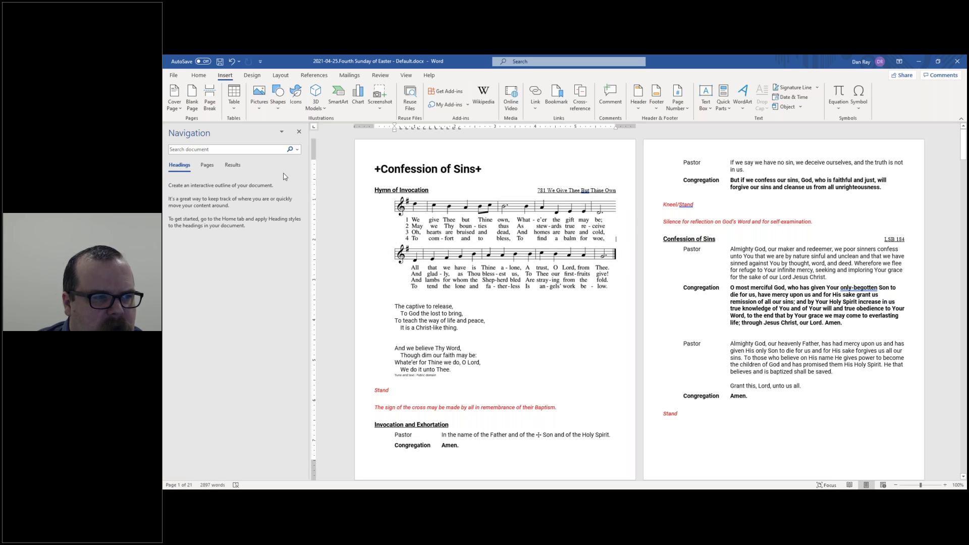
{"action": "left_click", "coordinate": [209, 103]}
{"action": "left_click", "coordinate": [473, 232]}
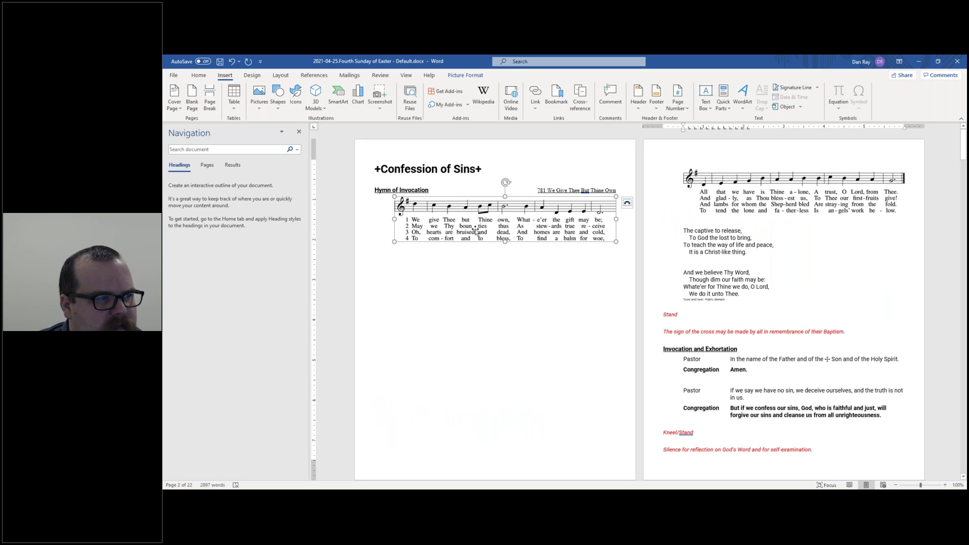
{"action": "left_click", "coordinate": [819, 181]}
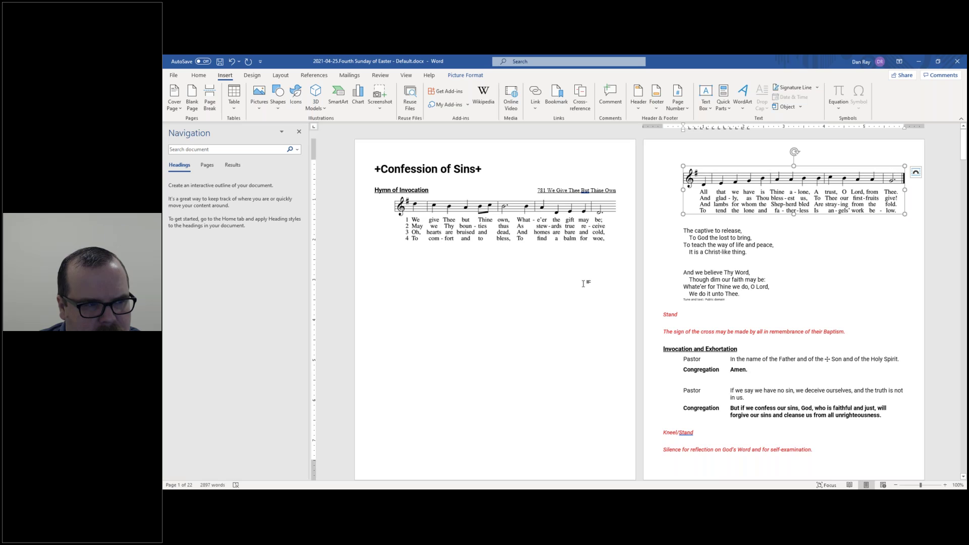
- Add another page break after the first music line of the Hymn of Invocation and undo both page breaks
{"action": "left_click", "coordinate": [624, 251]}
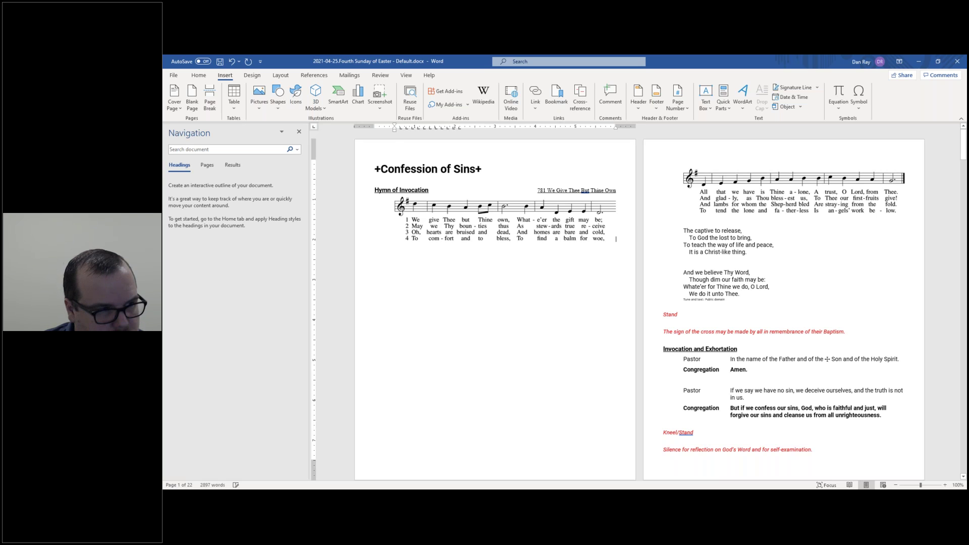
{"action": "scroll", "coordinate": [640, 306], "scroll_direction": "down", "scroll_amount": 1}
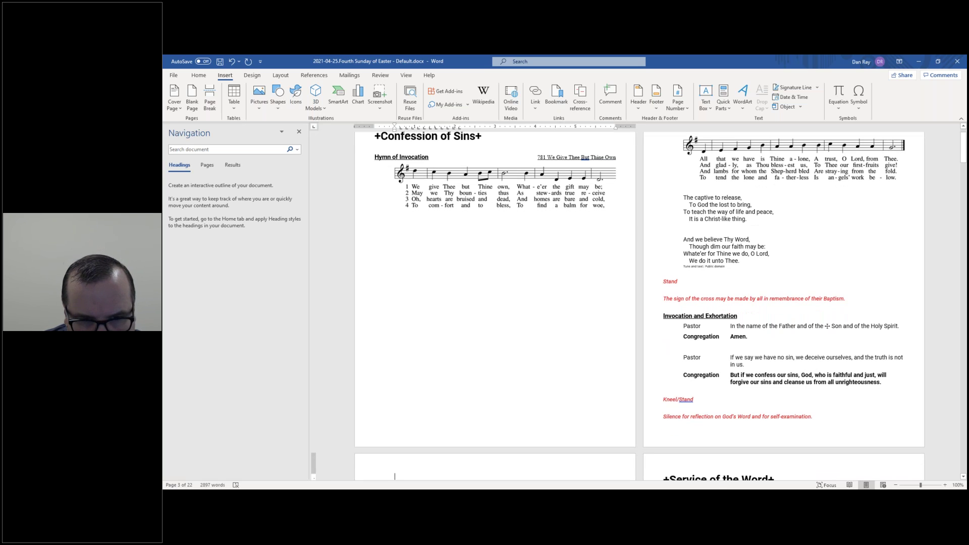
{"action": "left_click", "coordinate": [231, 62]}
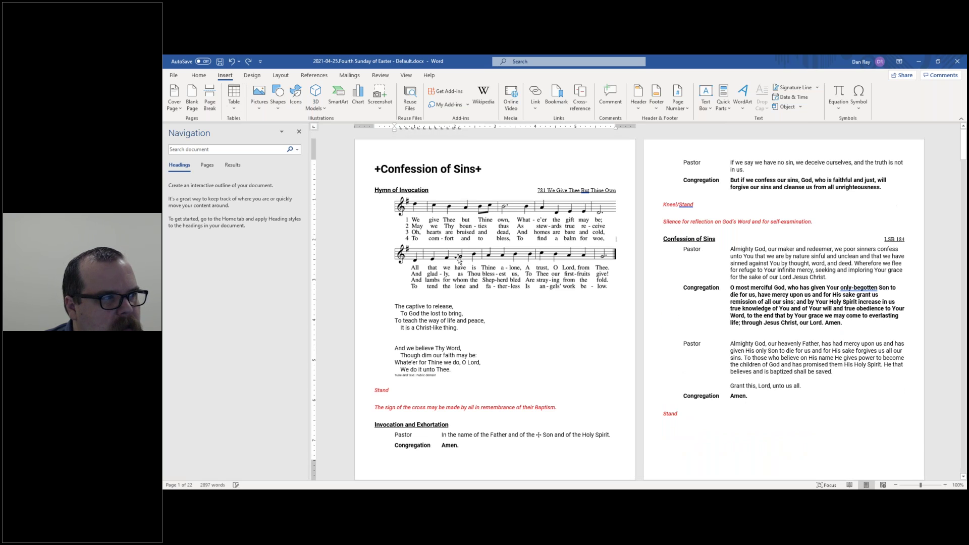
- Try enlarging the first music line of the Hymn of Invocation slightly and undo the resize
{"action": "left_click", "coordinate": [532, 221]}
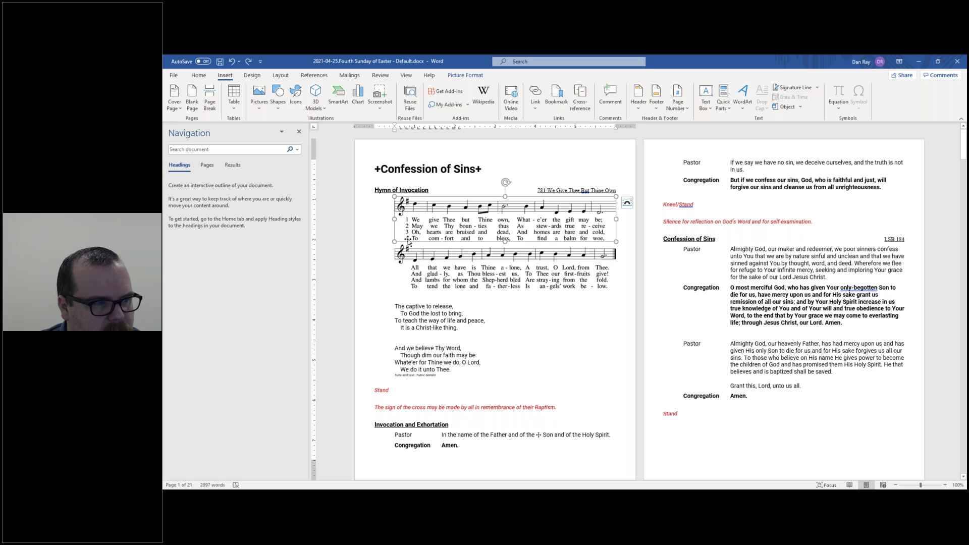
{"action": "left_click_drag", "start_coordinate": [395, 242], "coordinate": [415, 262]}
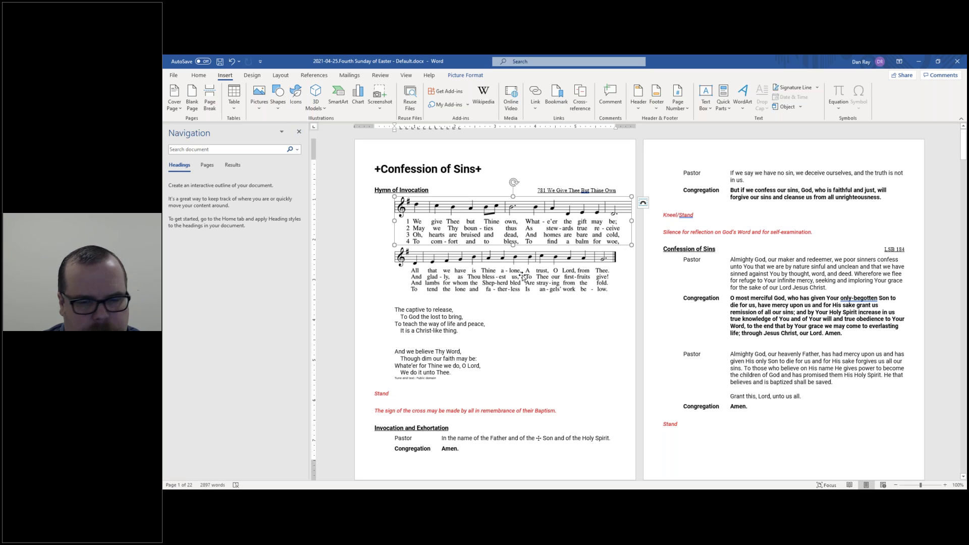
{"action": "left_click", "coordinate": [232, 61]}
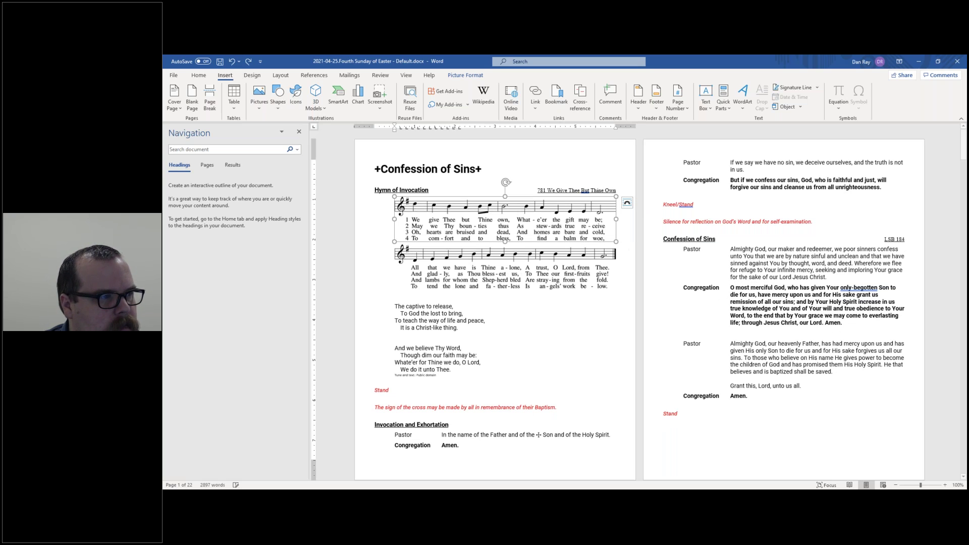
- Minimise Word, return to the bulletin in the browser, and toggle the Acts 4:1–12 reading's caption off and back on
{"action": "left_click", "coordinate": [920, 61]}
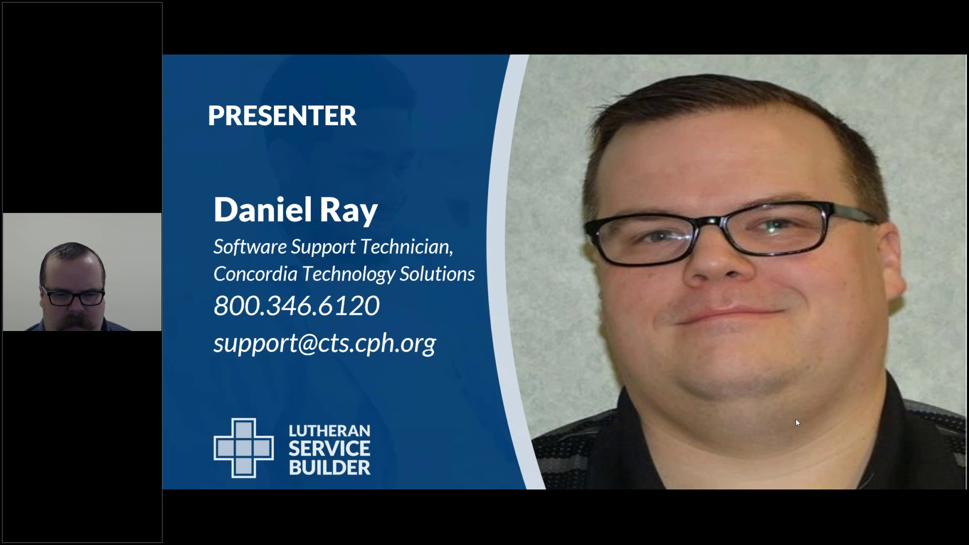
{"action": "key", "text": "alt+Tab"}
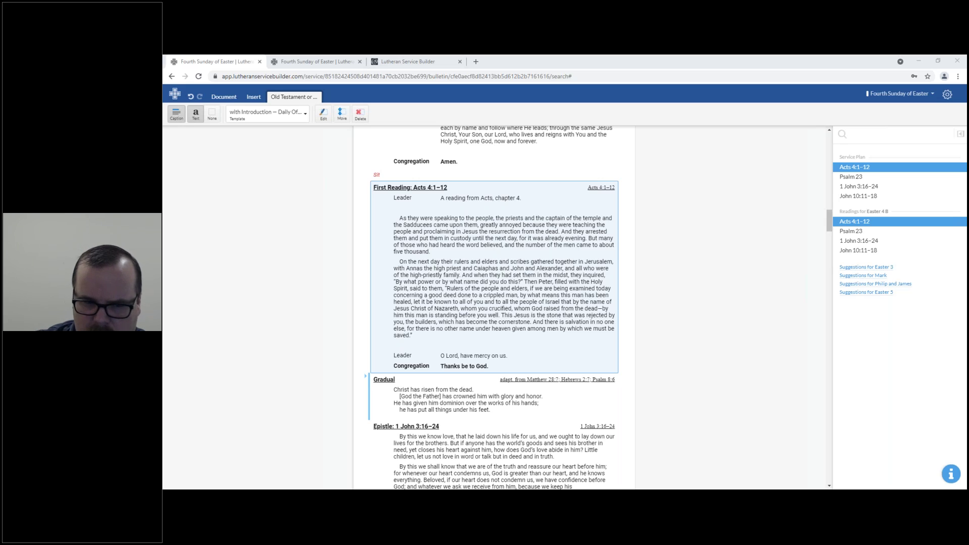
{"action": "left_click", "coordinate": [518, 262]}
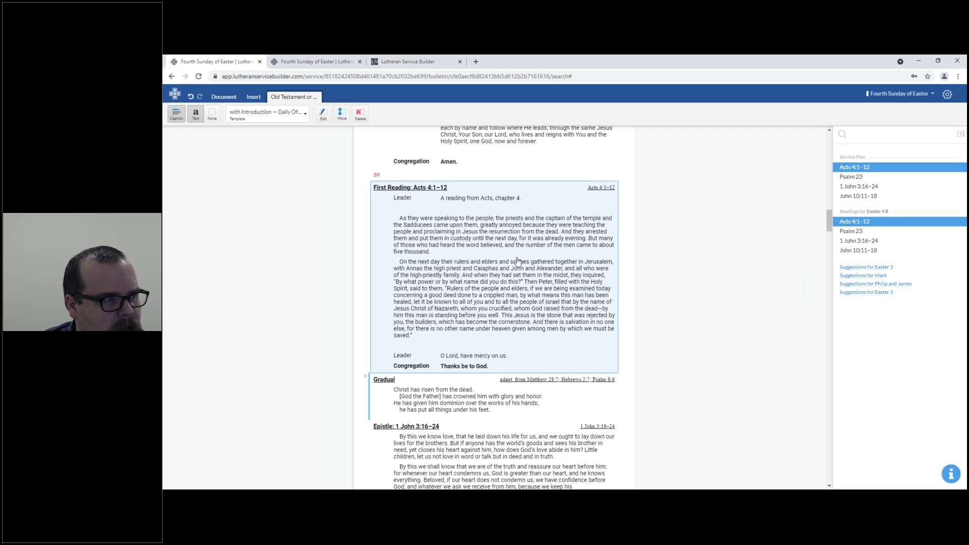
{"action": "left_click", "coordinate": [177, 120]}
{"action": "left_click", "coordinate": [177, 118]}
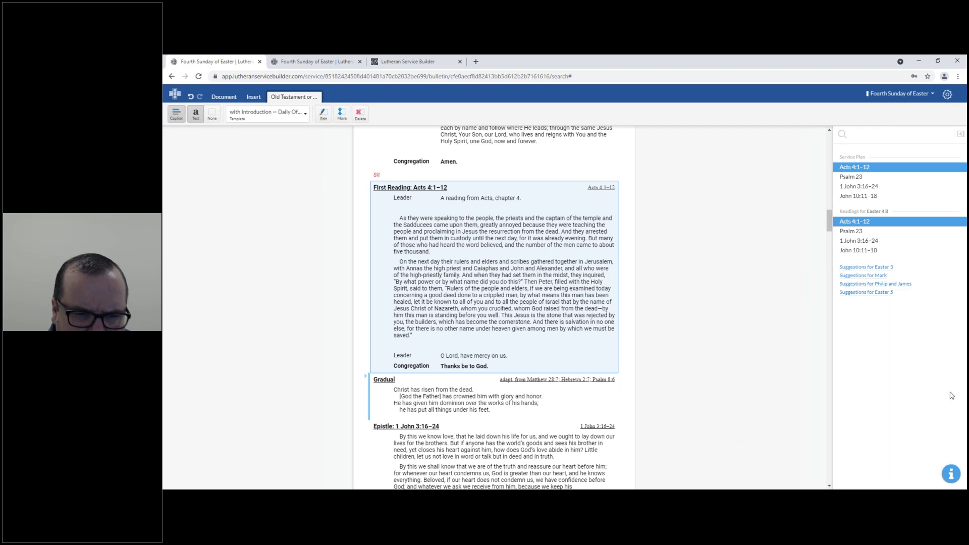
- Enlarge the bulletin page with the browser zoom and restore the normal size
{"action": "left_click", "coordinate": [685, 331]}
{"action": "key", "text": "ctrl+plus"}
{"action": "key", "text": "ctrl+plus"}
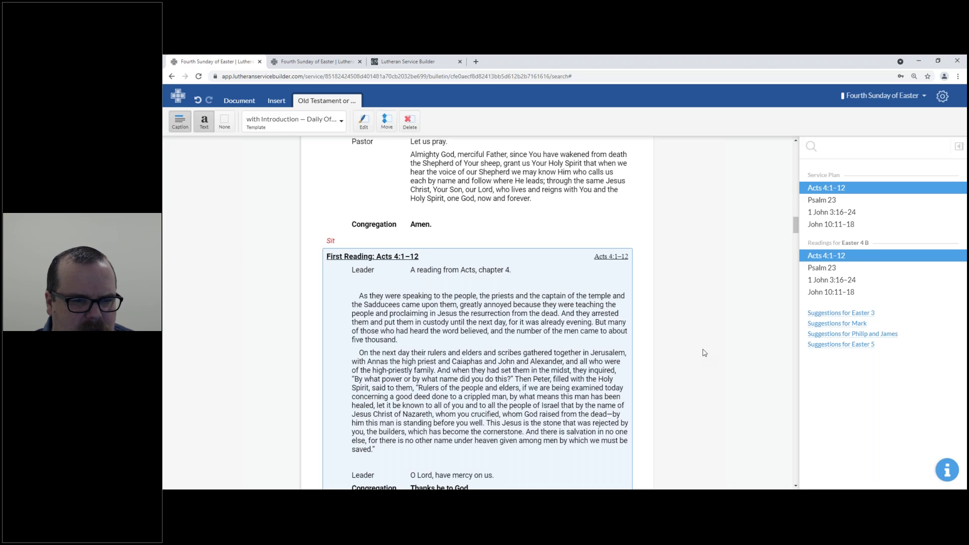
{"action": "key", "text": "ctrl+plus"}
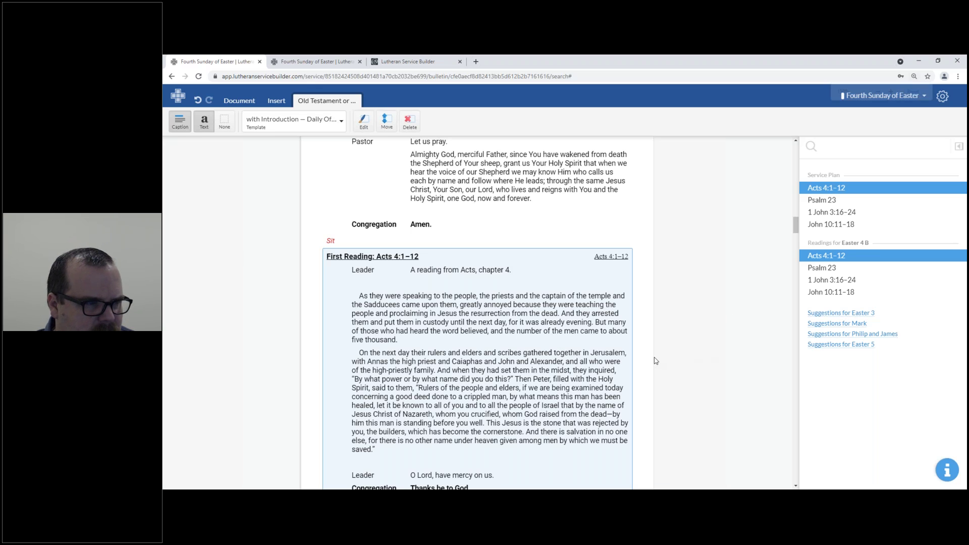
{"action": "key", "text": "ctrl+minus"}
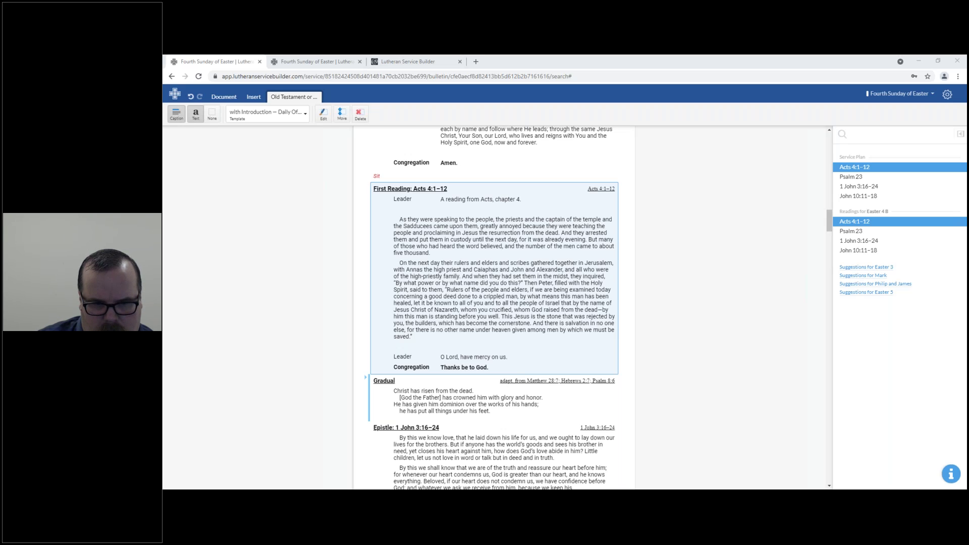
- Go from the Lutheran Service Builder resources page to the Concordia Technology Solutions home page and show its full web address
{"action": "left_click", "coordinate": [405, 60]}
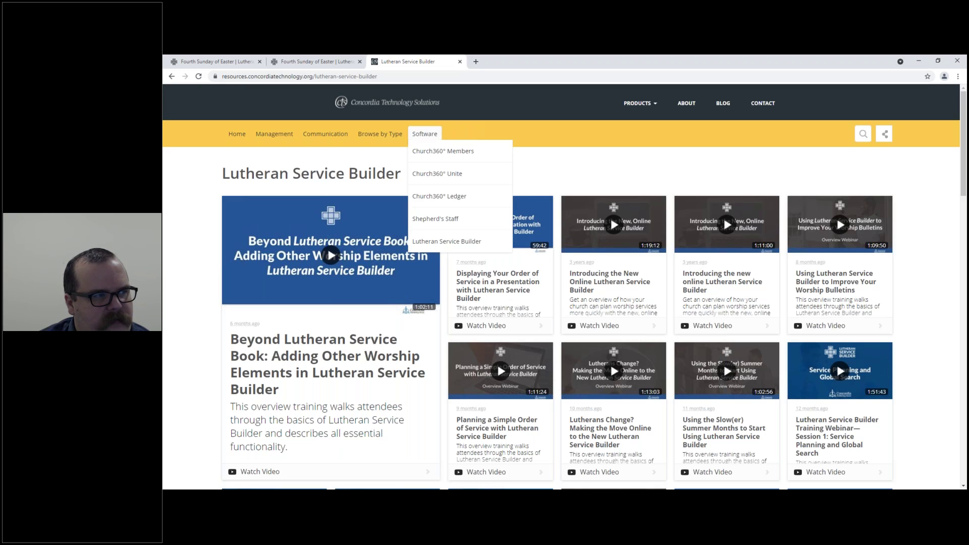
{"action": "left_click", "coordinate": [445, 240]}
{"action": "left_click", "coordinate": [475, 113]}
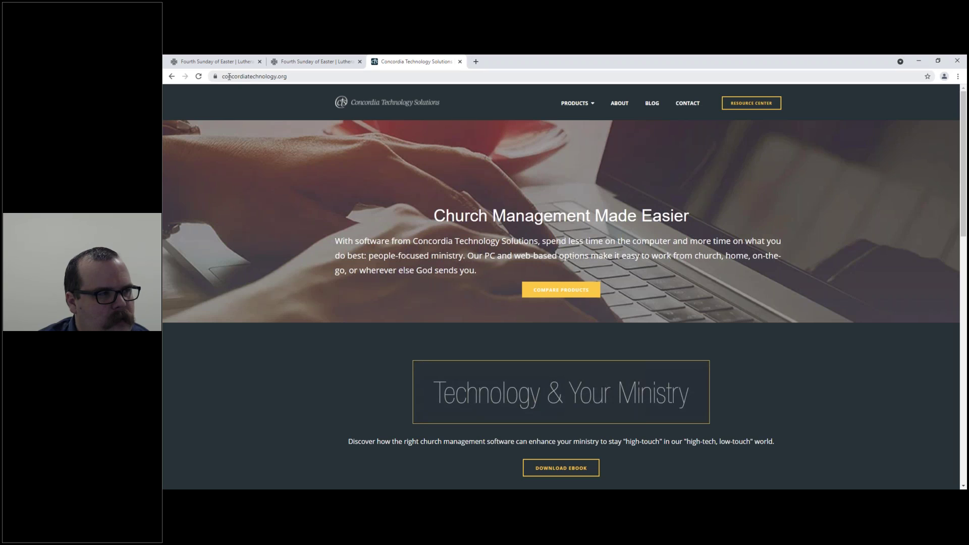
{"action": "left_click", "coordinate": [225, 76]}
{"action": "key", "text": "Left"}
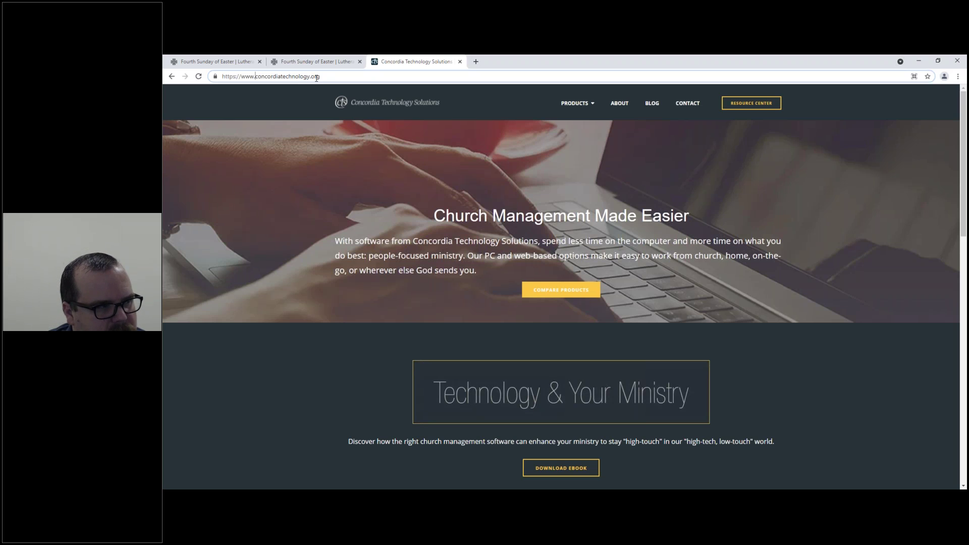
- Open the Resource Center, view its Lutheran Service Builder software resources, and switch back to the presentation slides
{"action": "left_click", "coordinate": [772, 107]}
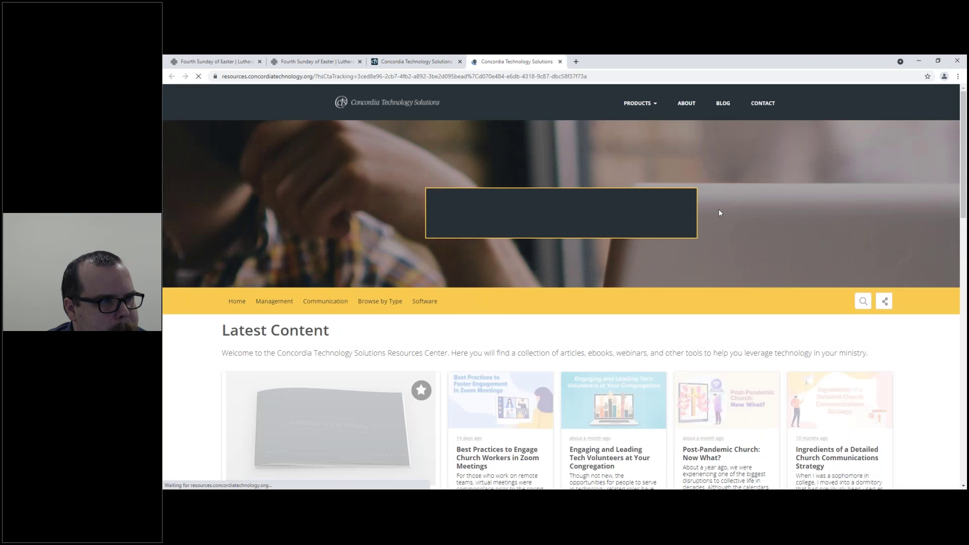
{"action": "mouse_move", "coordinate": [443, 306]}
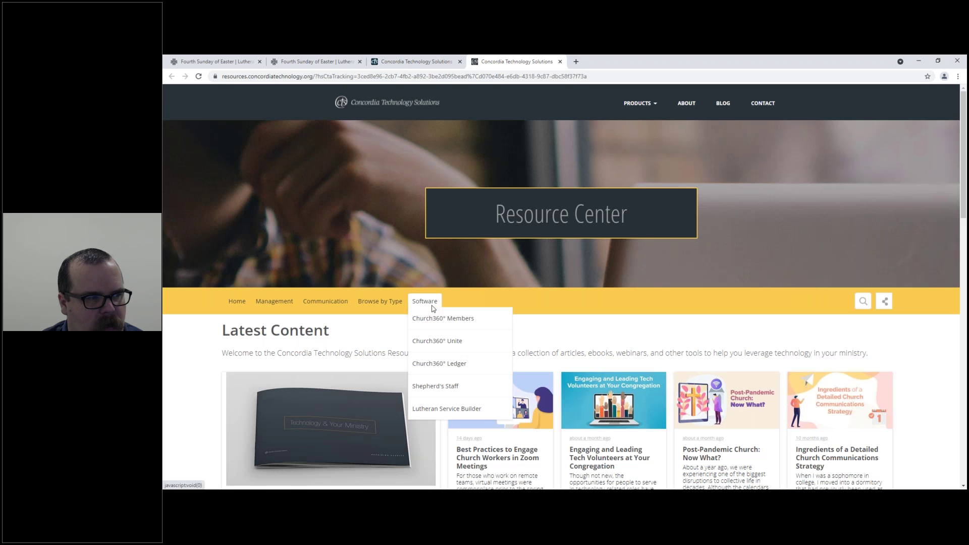
{"action": "left_click", "coordinate": [440, 413]}
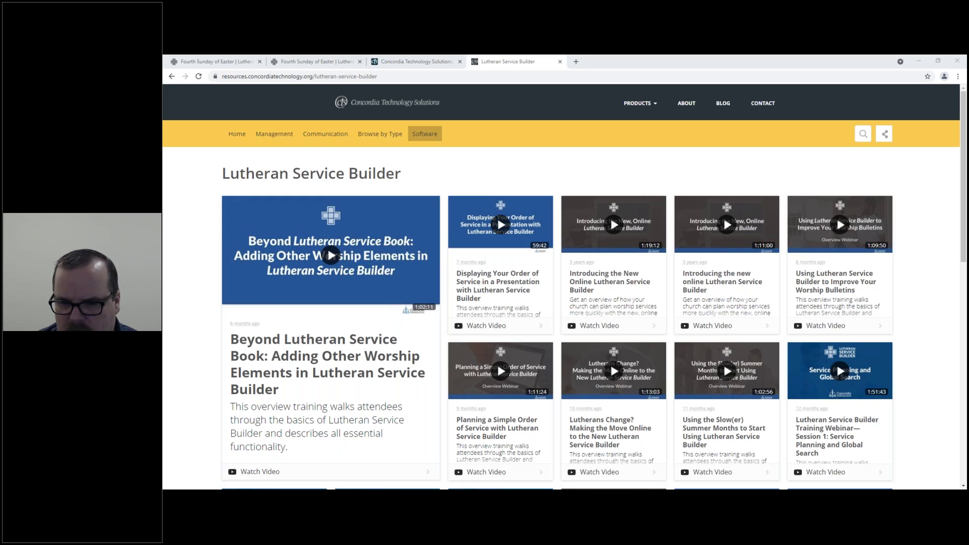
{"action": "key", "text": "alt+Tab"}
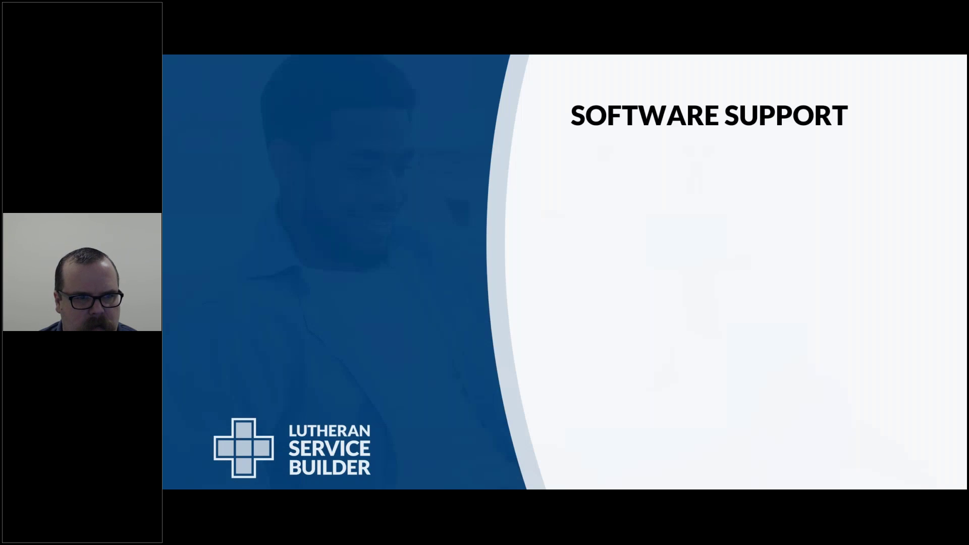